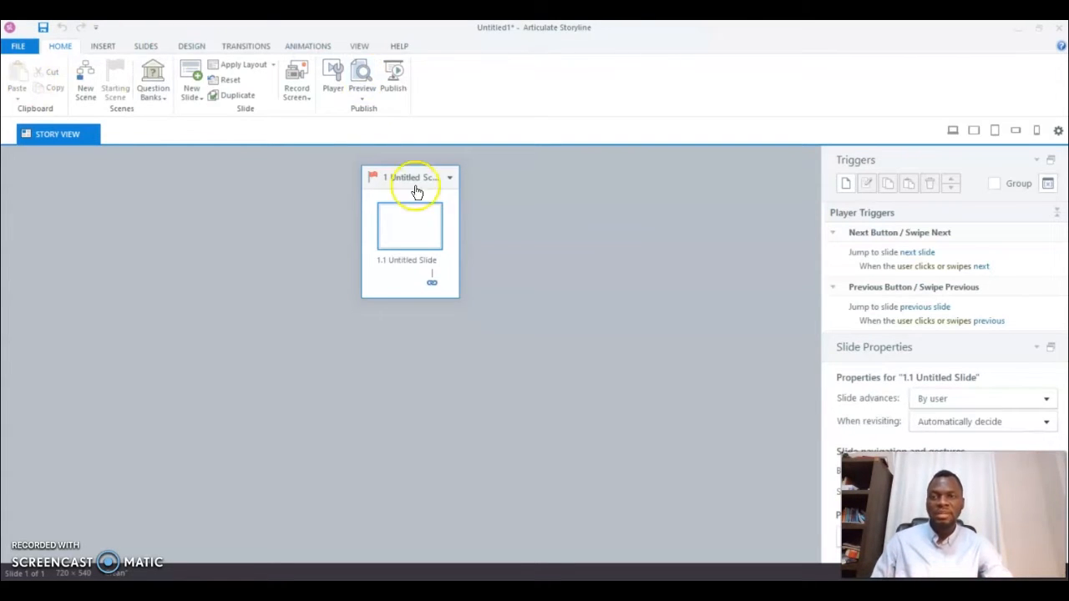
- Open slide 1.1 for editing, return to the story view, and reopen the same slide
{"action": "double_click", "coordinate": [416, 234]}
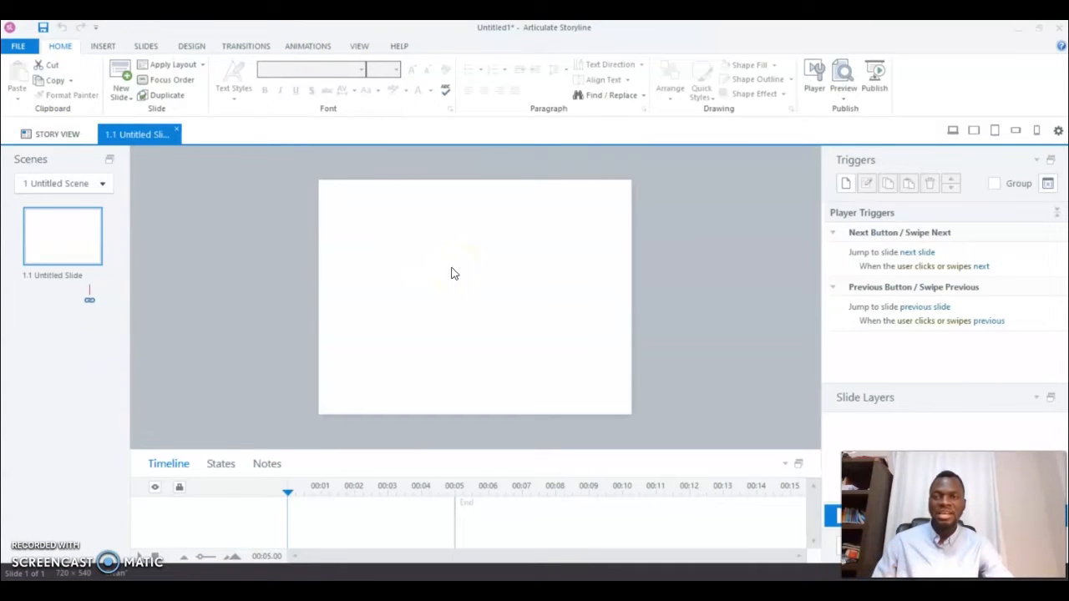
{"action": "left_click", "coordinate": [431, 262]}
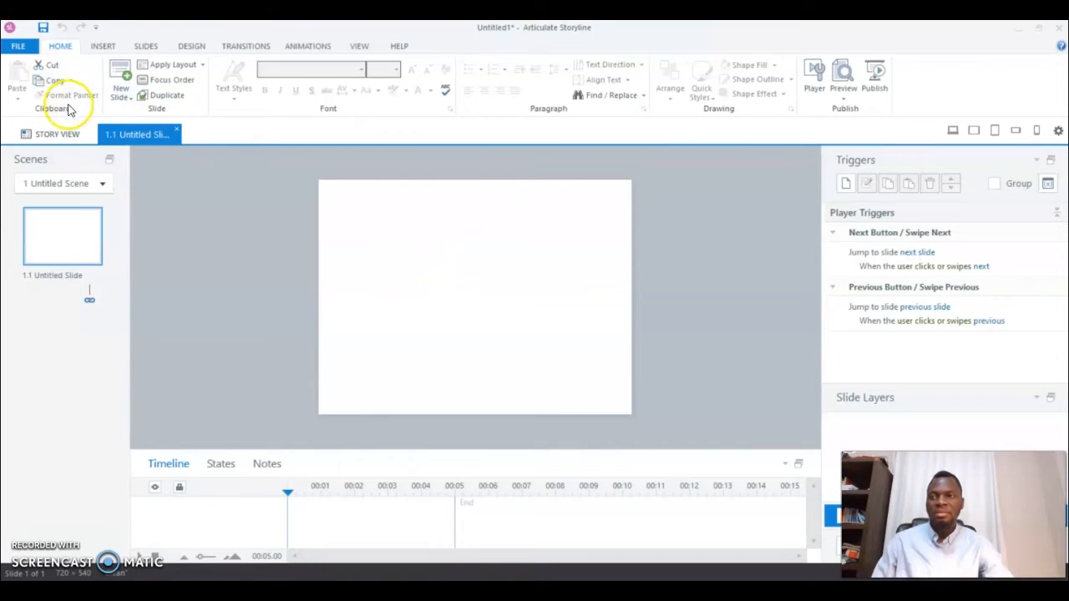
{"action": "left_click", "coordinate": [55, 136]}
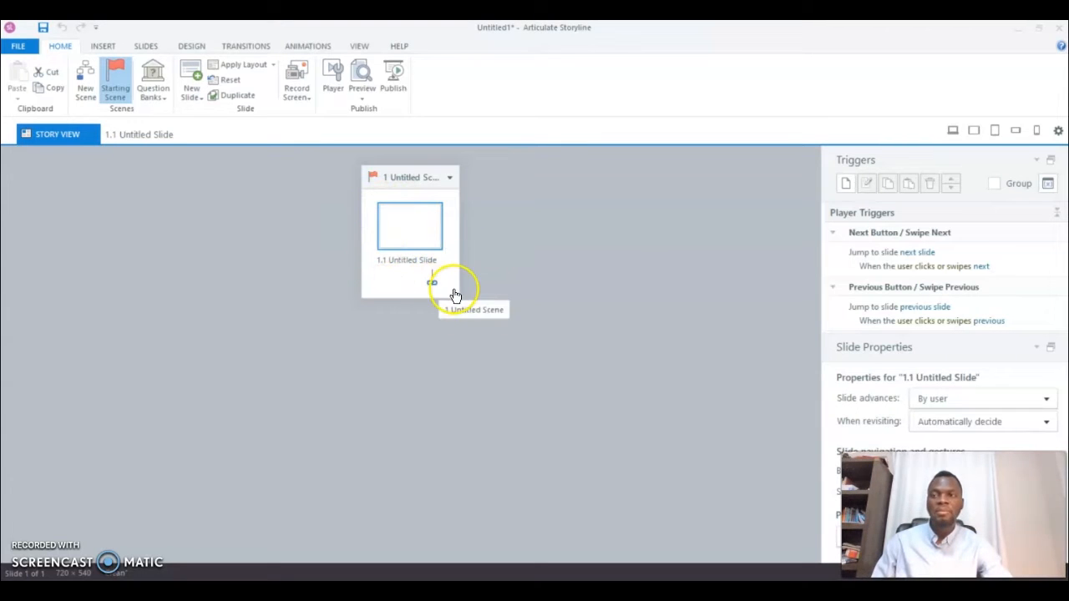
{"action": "right_click", "coordinate": [417, 230]}
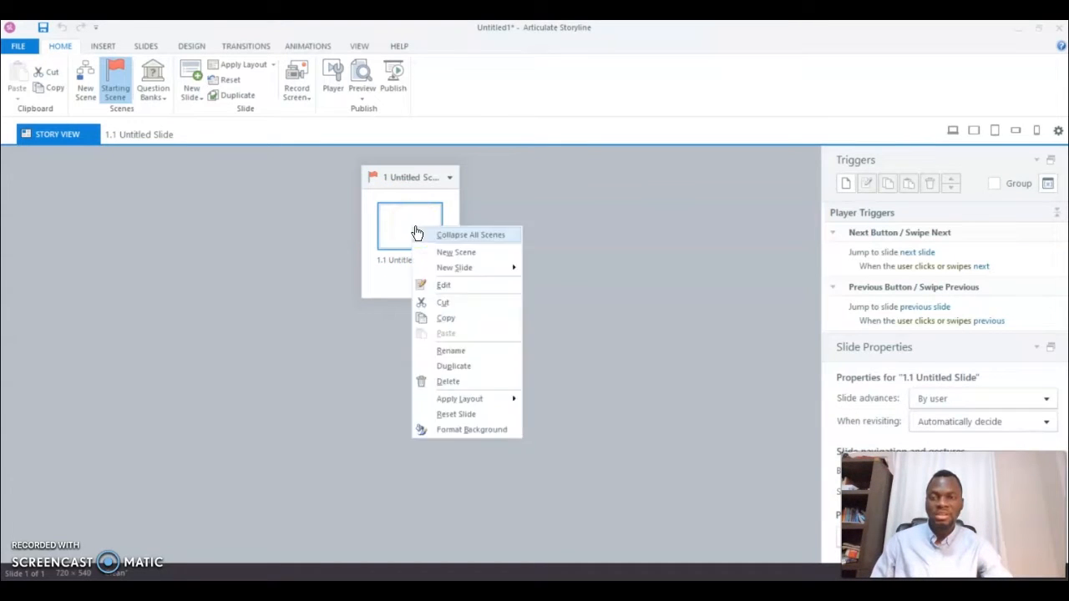
{"action": "double_click", "coordinate": [391, 230]}
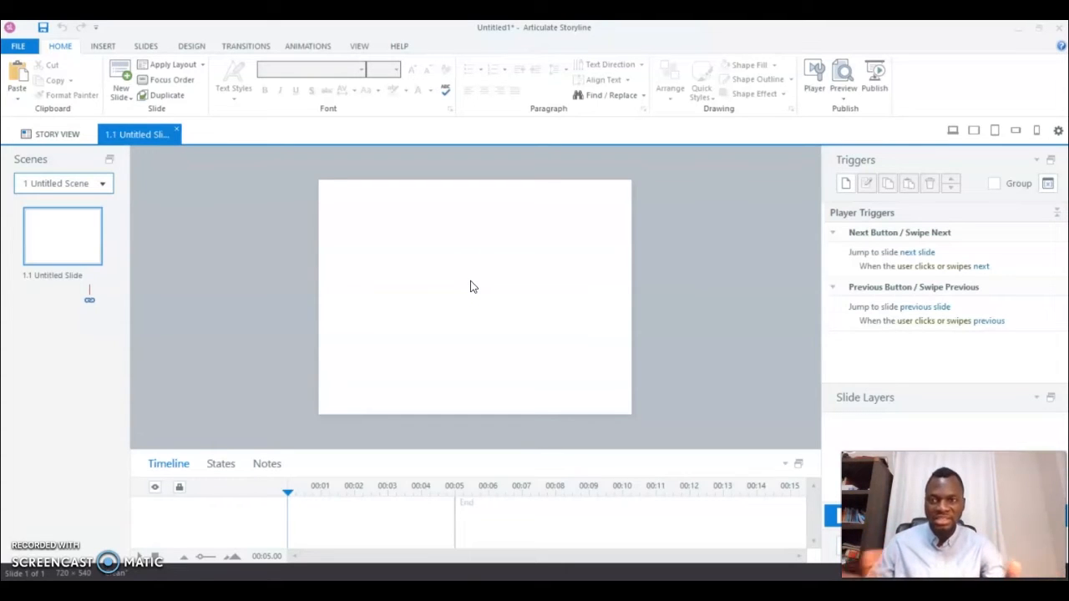
{"action": "left_click", "coordinate": [473, 214]}
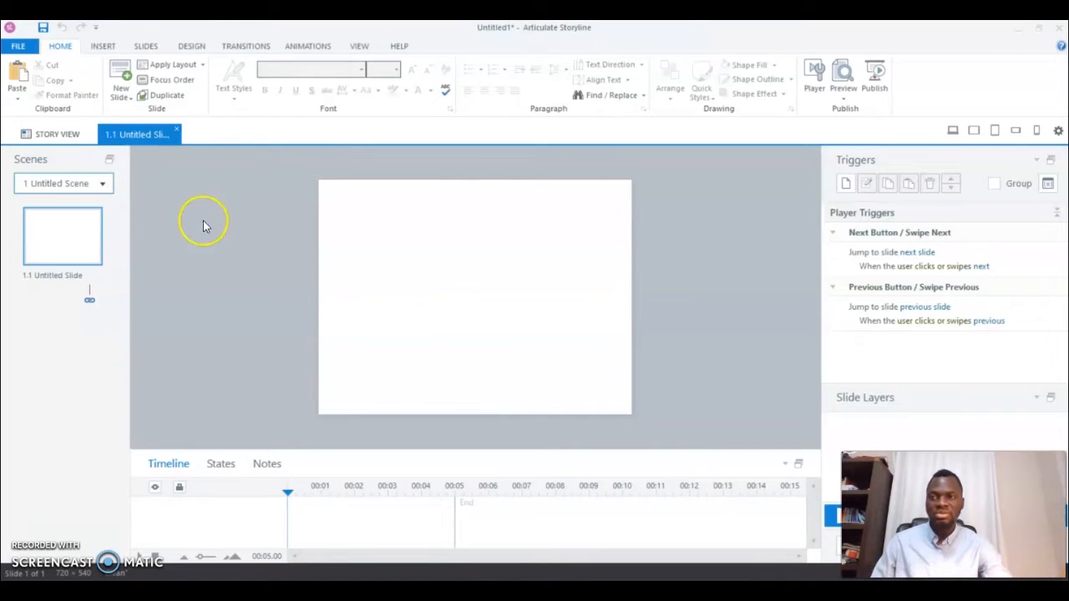
- Set the slide size to the 16:9 (960×540) preset
{"action": "left_click", "coordinate": [195, 50]}
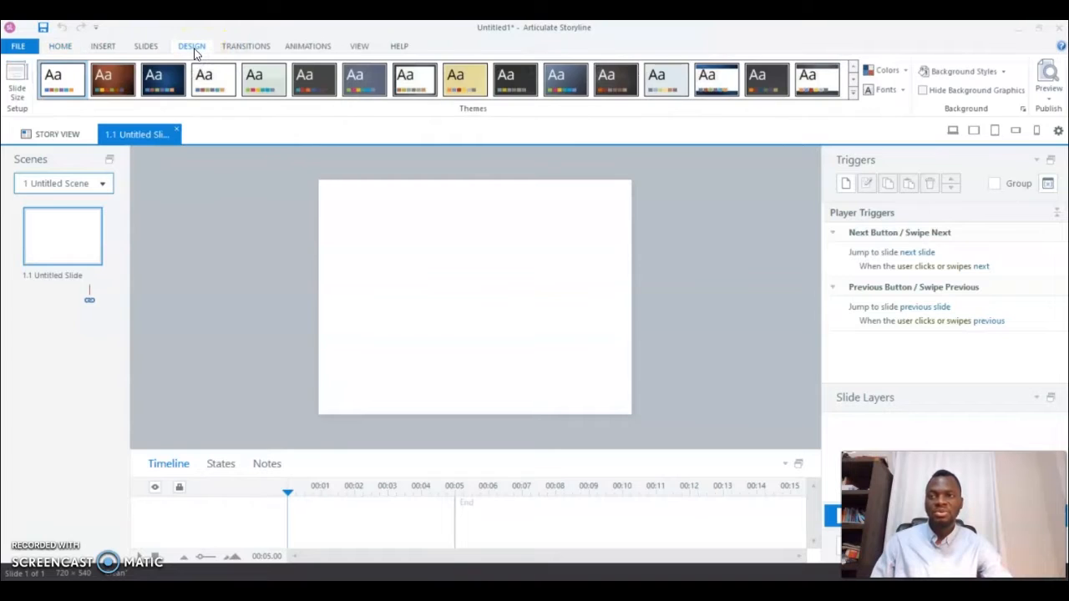
{"action": "left_click", "coordinate": [17, 91]}
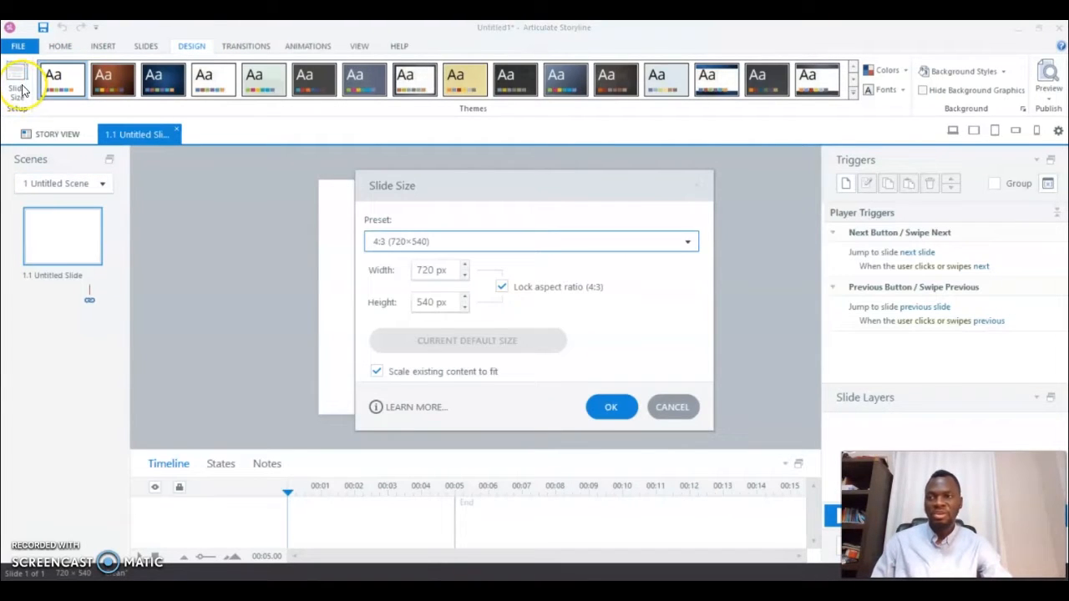
{"action": "left_click", "coordinate": [687, 242]}
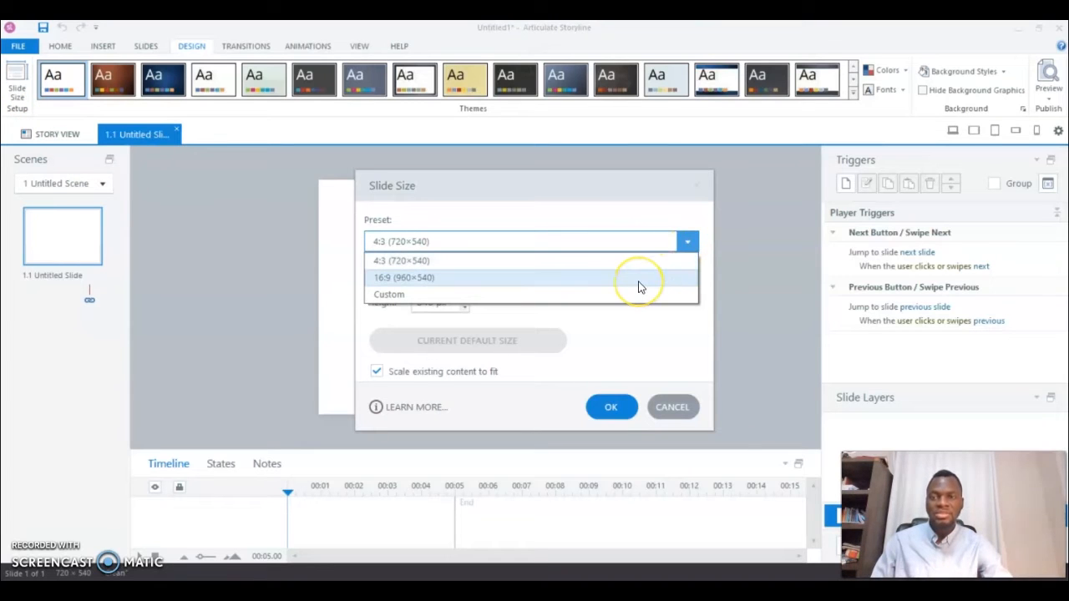
{"action": "left_click", "coordinate": [498, 277]}
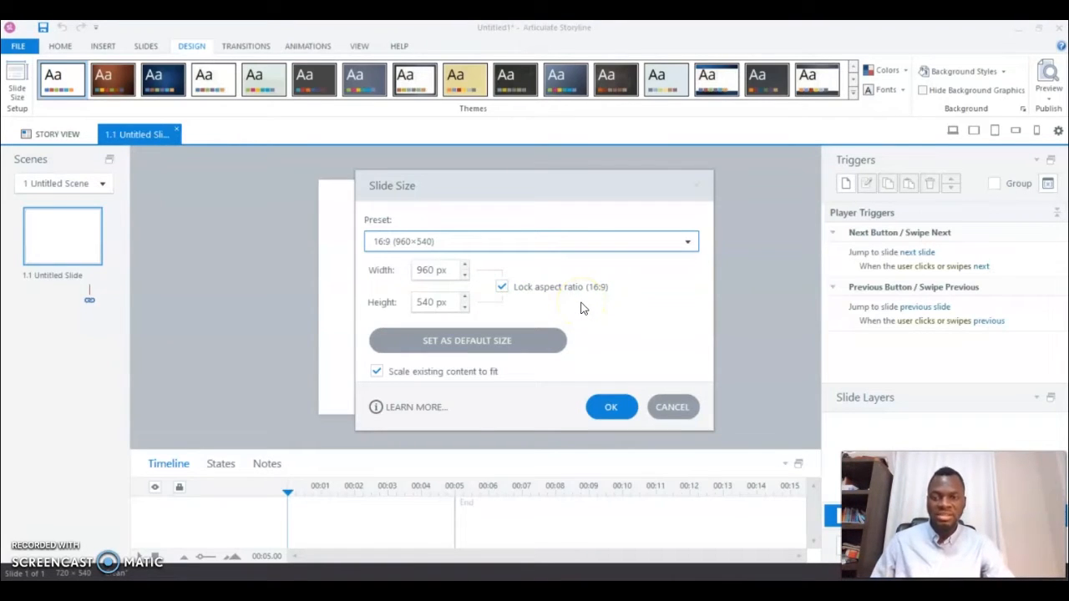
{"action": "left_click", "coordinate": [620, 405]}
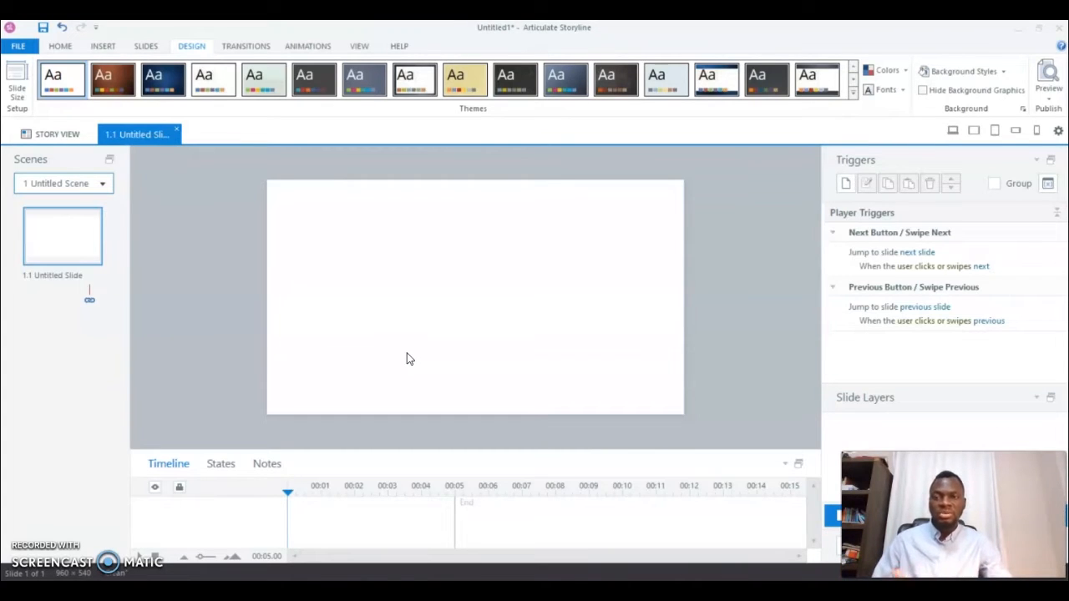
{"action": "left_click", "coordinate": [397, 324]}
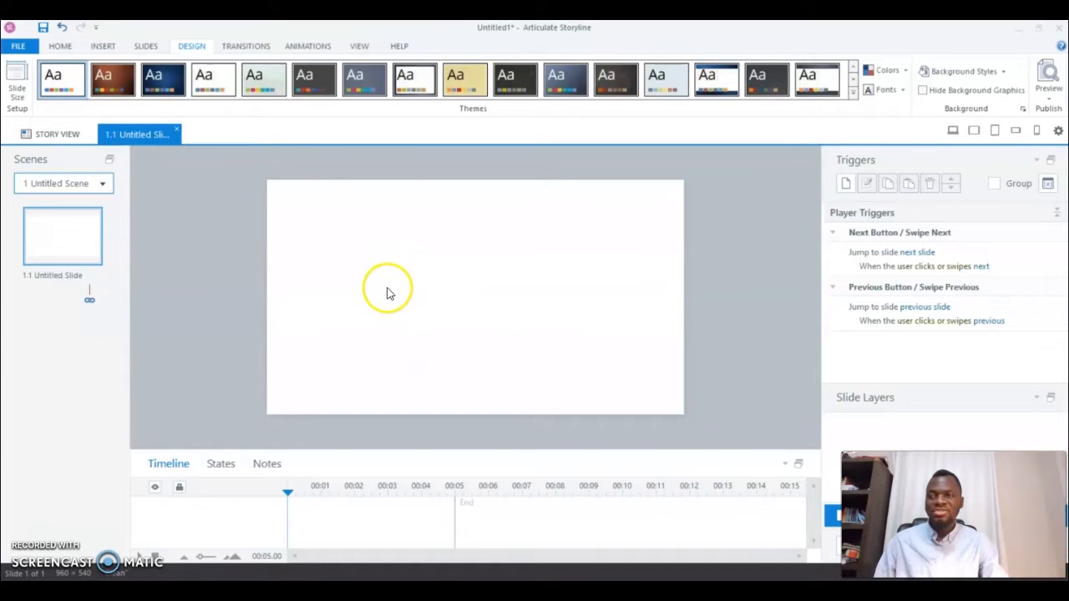
- Insert a wide text box across the middle of the slide containing "Getting Started with Storyline 360"
{"action": "right_click", "coordinate": [103, 53]}
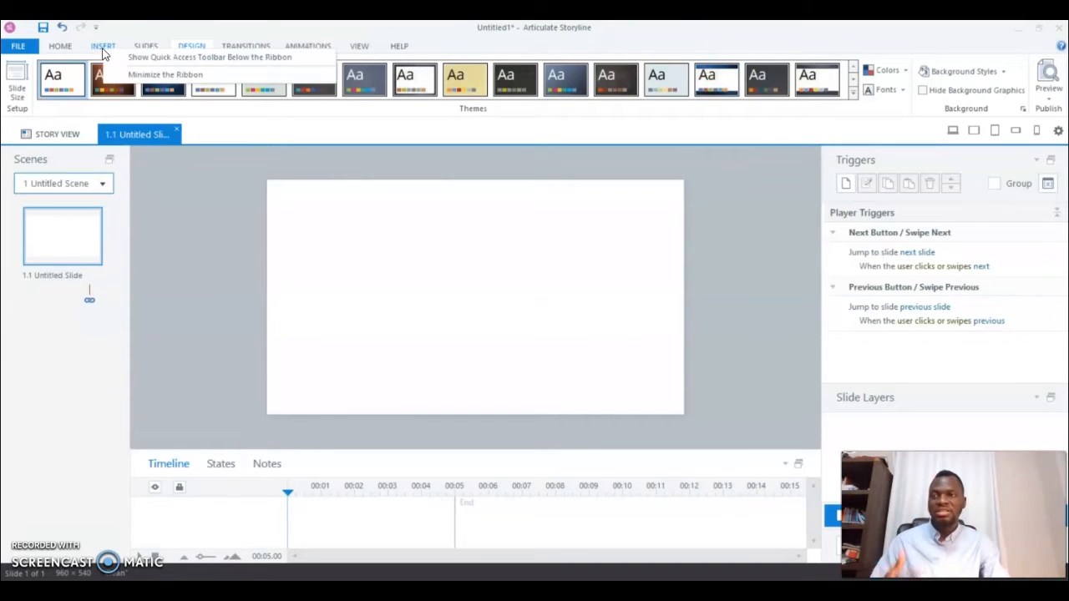
{"action": "left_click", "coordinate": [103, 48]}
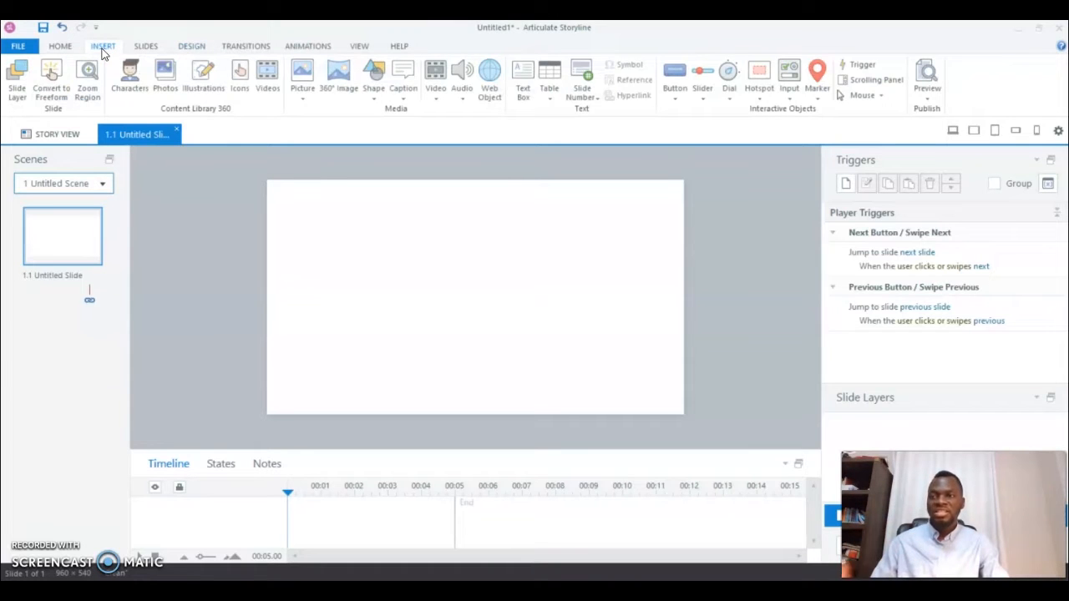
{"action": "left_click", "coordinate": [526, 80]}
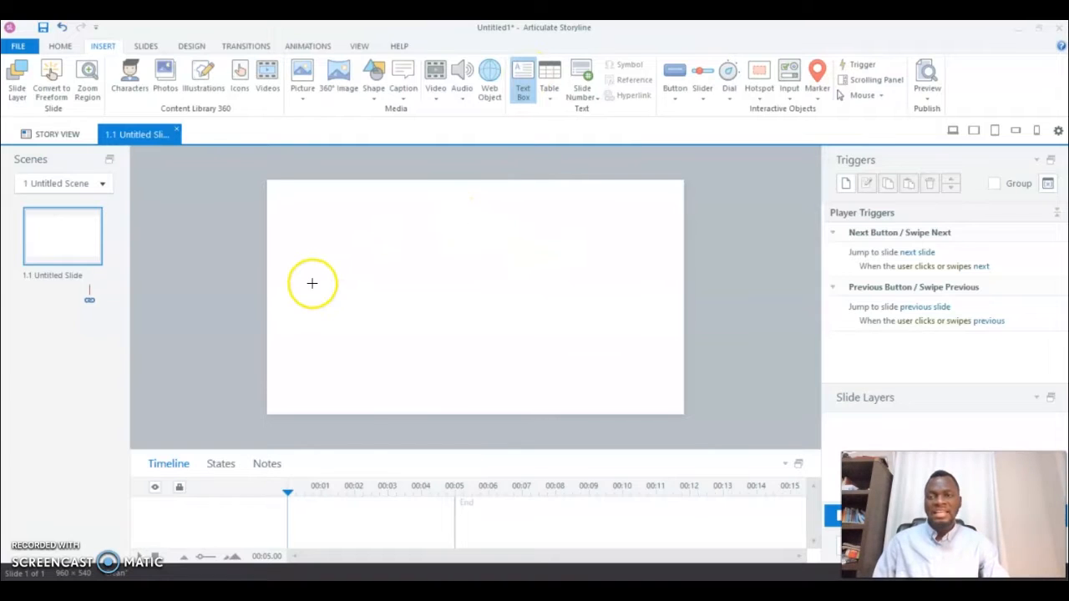
{"action": "left_click_drag", "start_coordinate": [297, 283], "coordinate": [626, 356]}
{"action": "type", "text": "Ga"}
{"action": "type", "text": "tting"}
{"action": "type", "text": " Sta"}
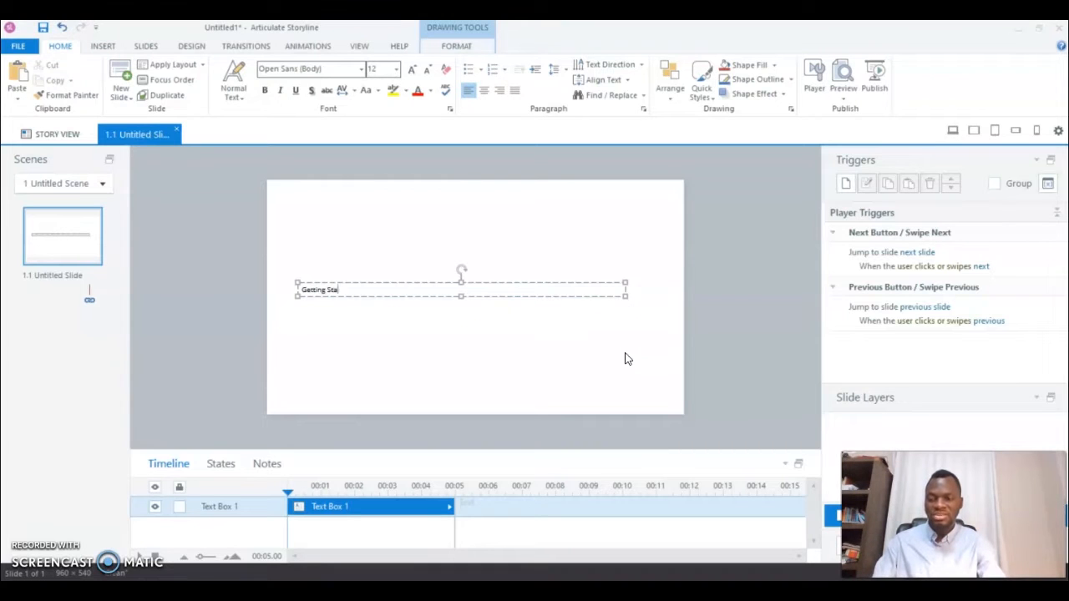
{"action": "type", "text": "rted with"}
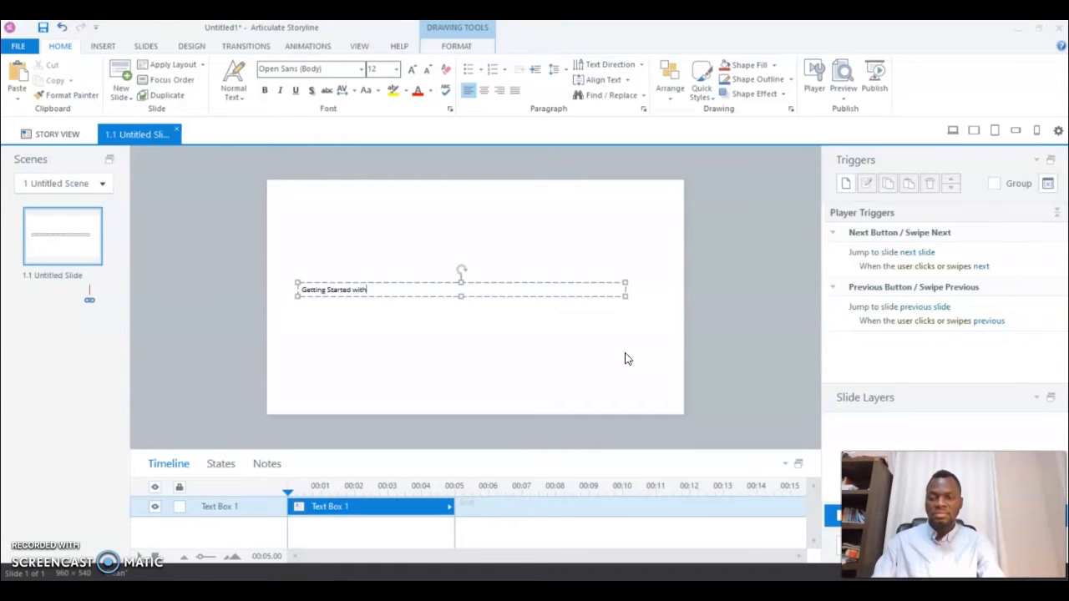
{"action": "type", "text": " Storylin"}
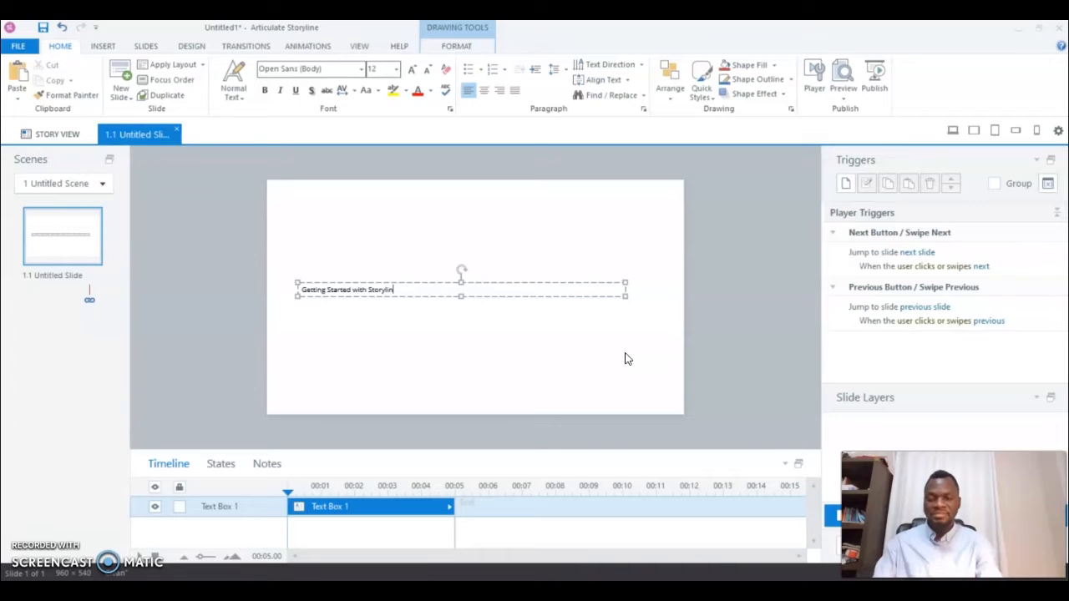
{"action": "type", "text": "e 360"}
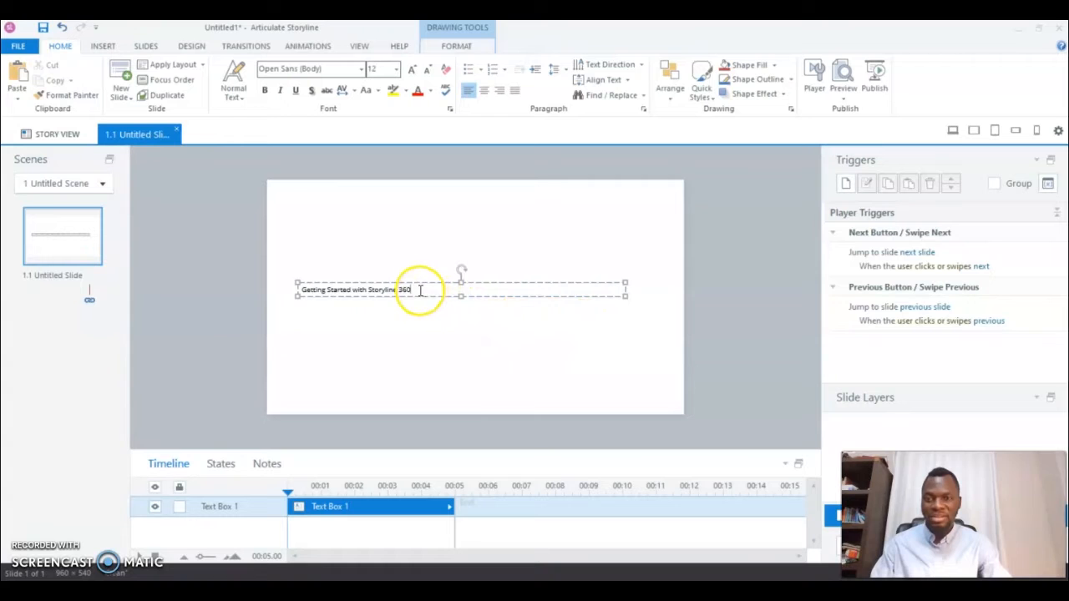
- Set the whole title text to font size 44 and open the font choices for it
{"action": "triple_click", "coordinate": [355, 286]}
{"action": "left_click", "coordinate": [297, 281]}
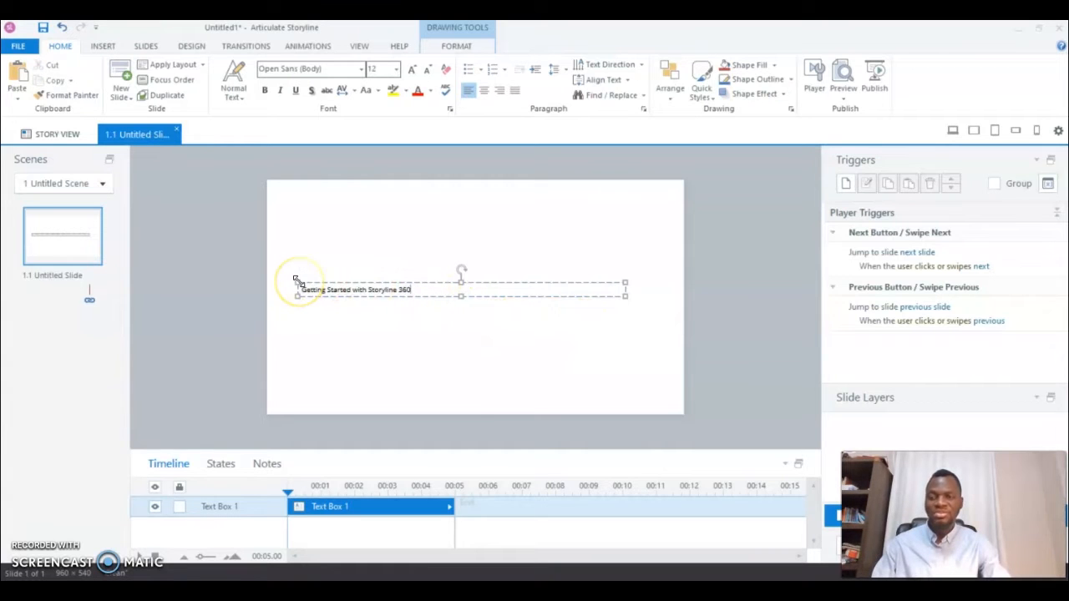
{"action": "key", "text": "ctrl+a"}
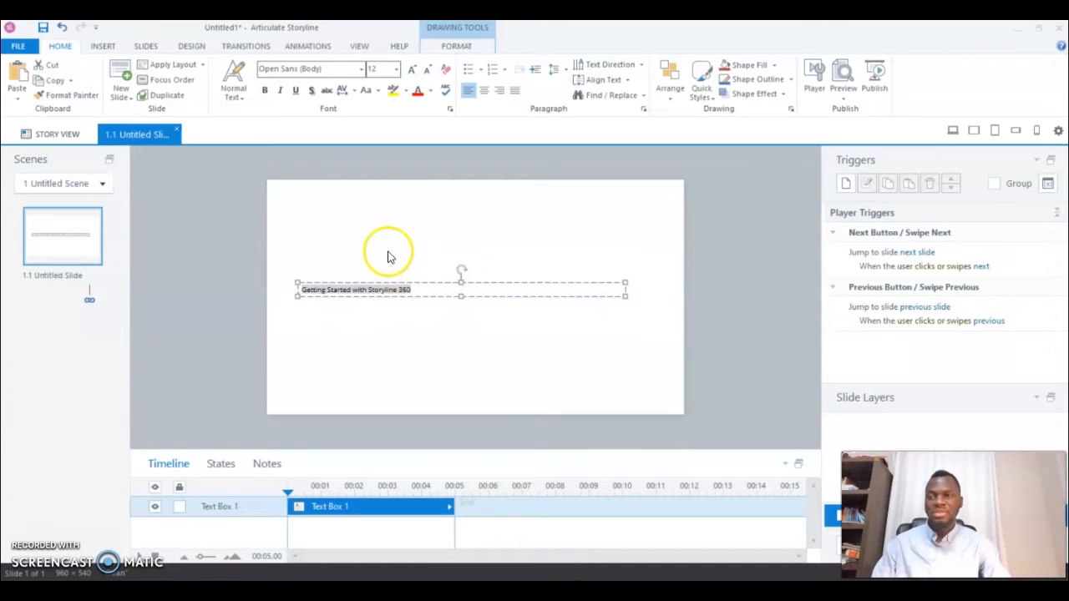
{"action": "left_click", "coordinate": [395, 69]}
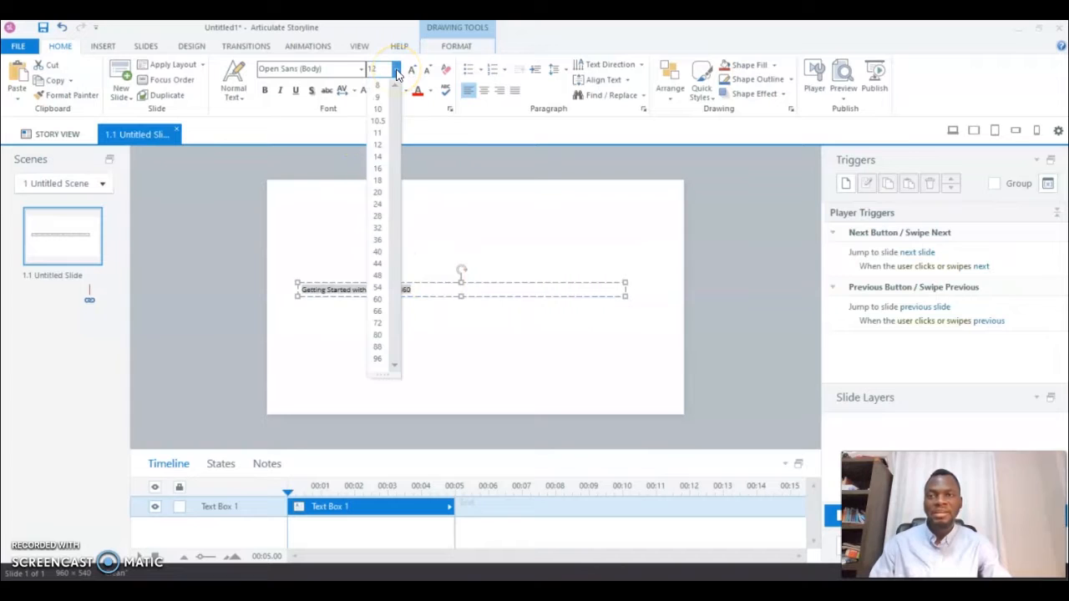
{"action": "left_click", "coordinate": [376, 264]}
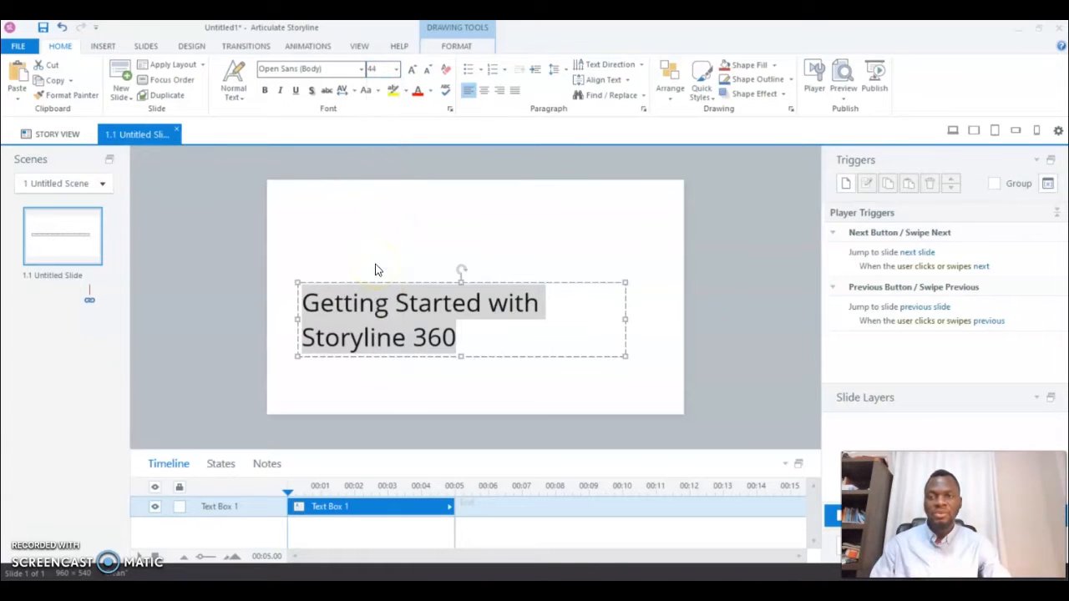
{"action": "left_click", "coordinate": [361, 70]}
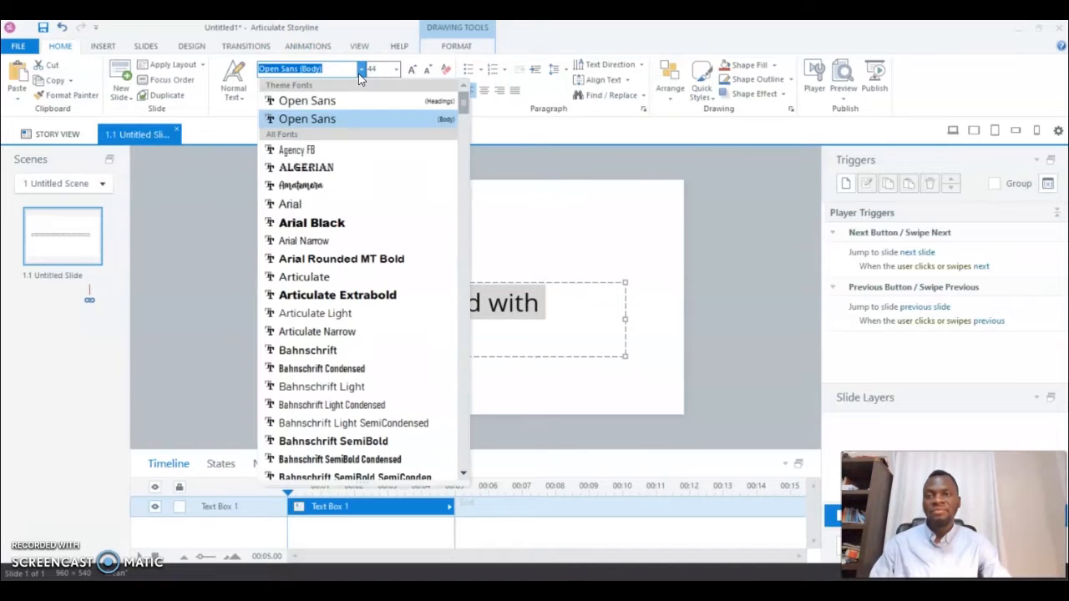
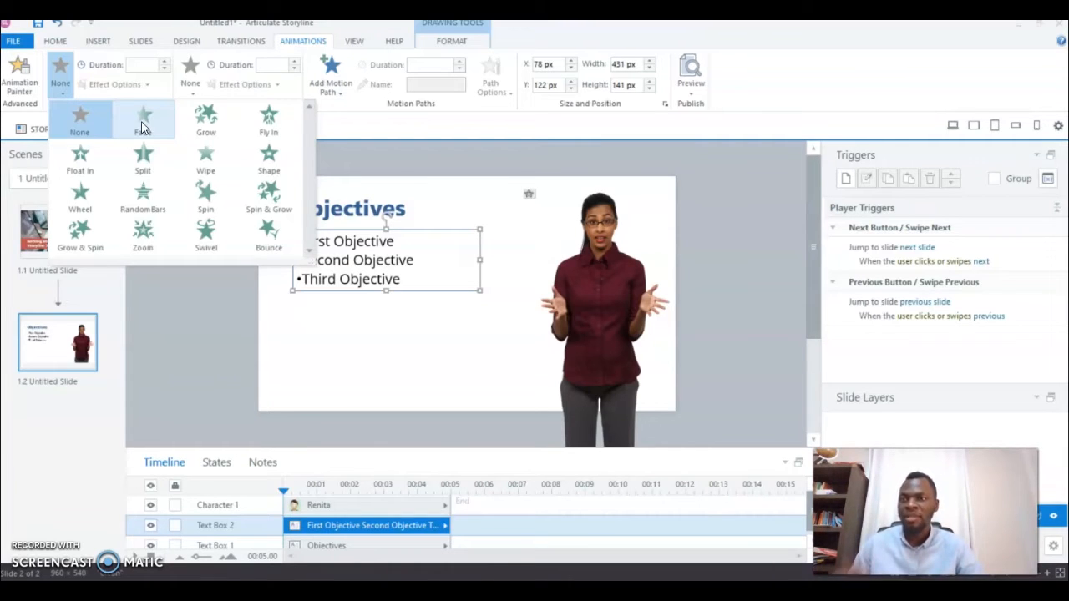
- Apply the Fade entrance animation to the bulleted objectives text box, then deselect it
{"action": "left_click", "coordinate": [141, 124]}
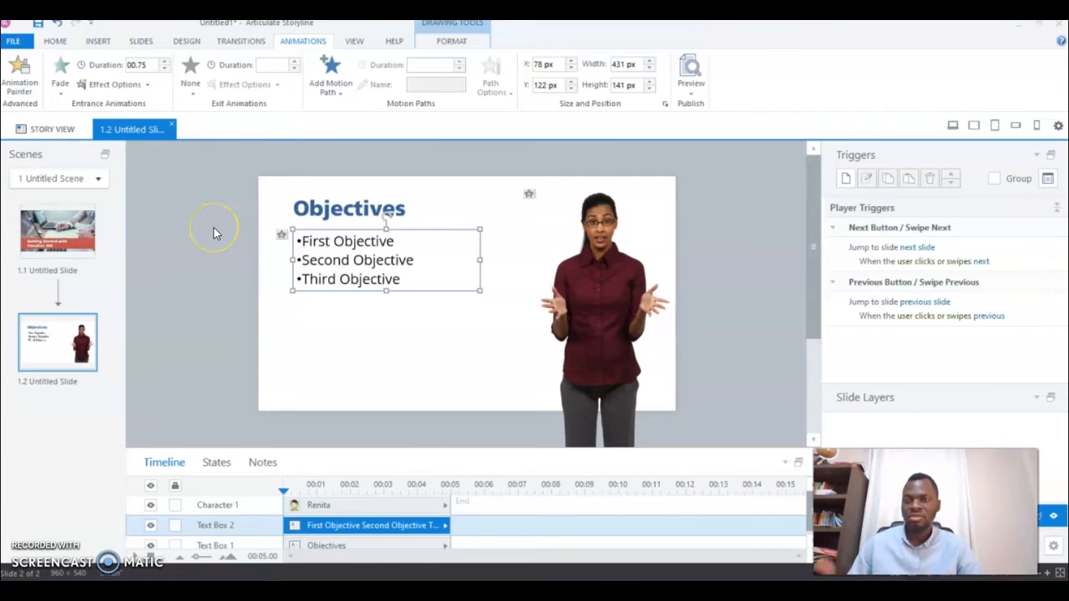
{"action": "left_click", "coordinate": [60, 79]}
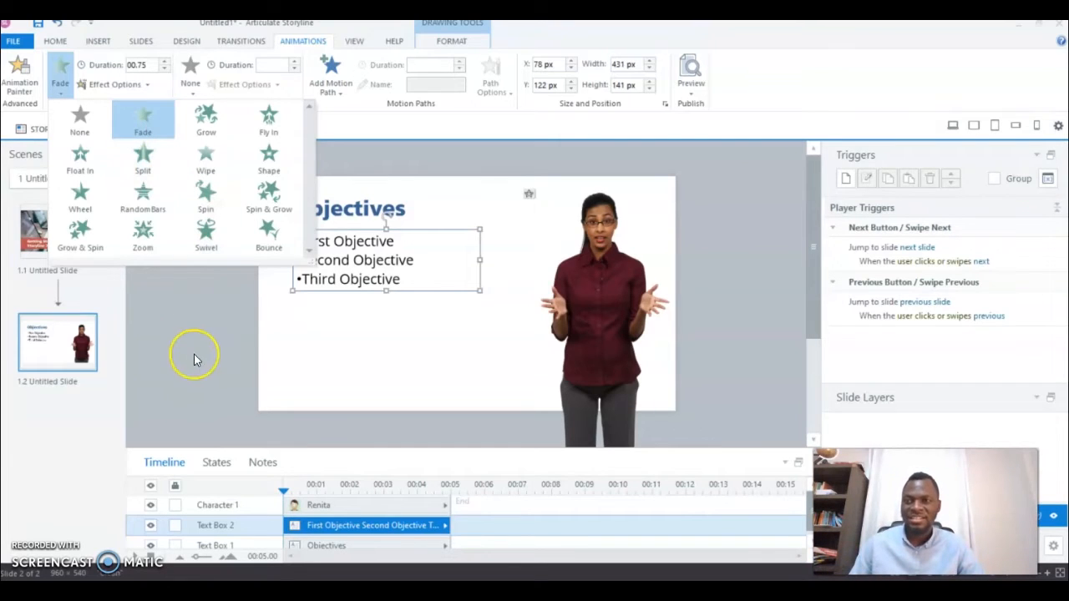
{"action": "right_click", "coordinate": [279, 337]}
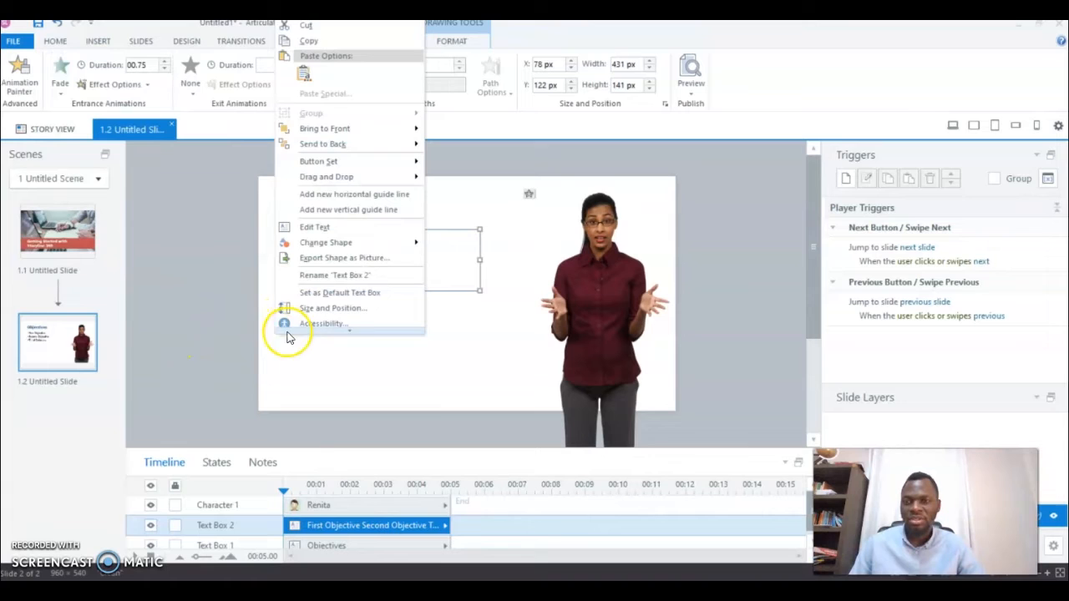
{"action": "right_click", "coordinate": [302, 376]}
{"action": "left_click", "coordinate": [241, 306]}
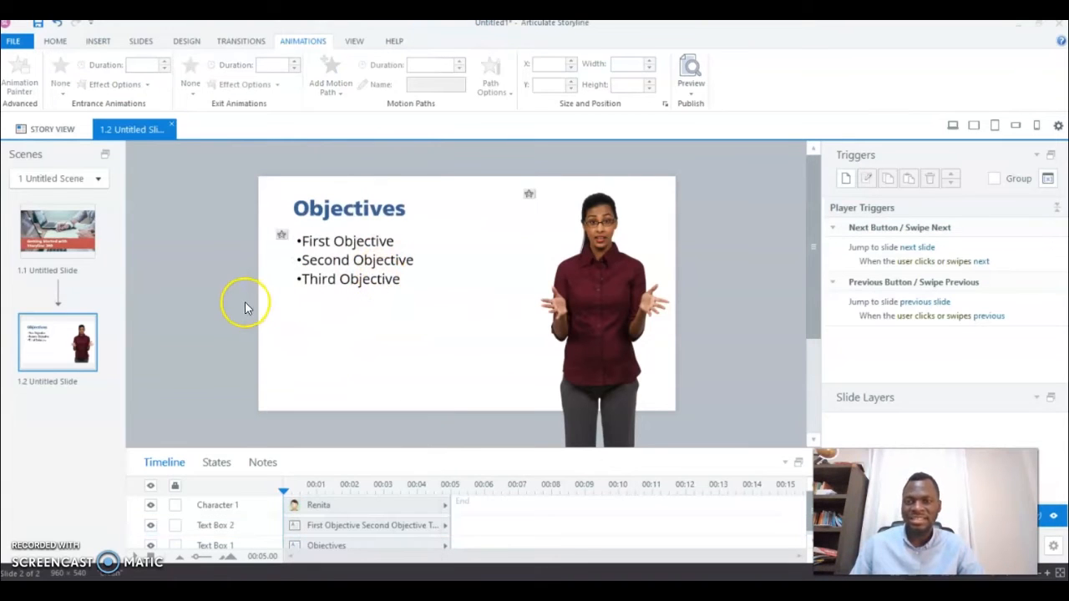
- Preview only the Objectives slide to check its animations, and return to editing
{"action": "left_click", "coordinate": [690, 97]}
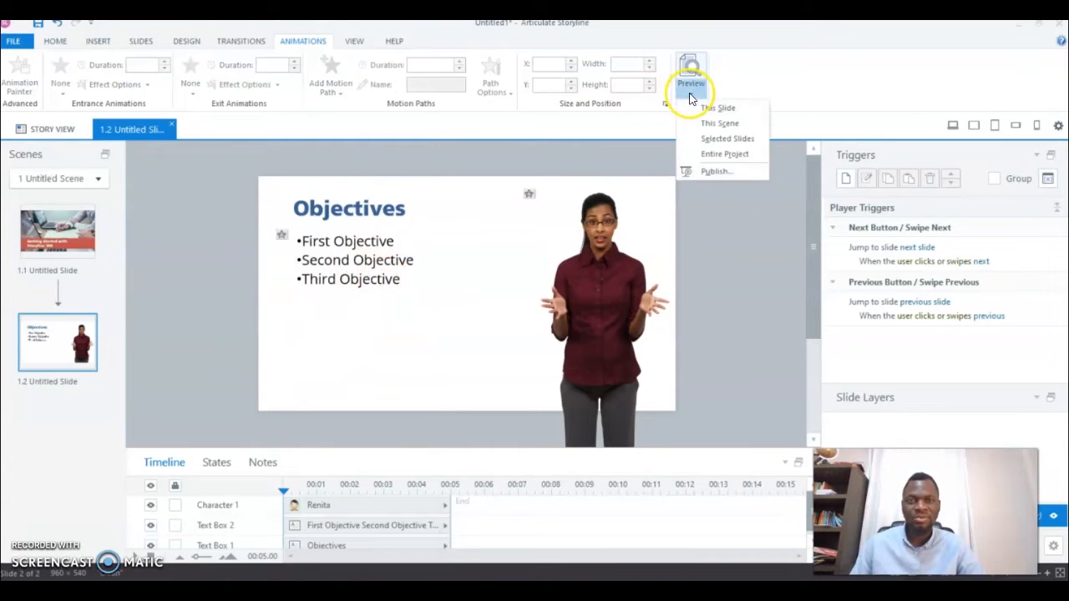
{"action": "left_click", "coordinate": [731, 112]}
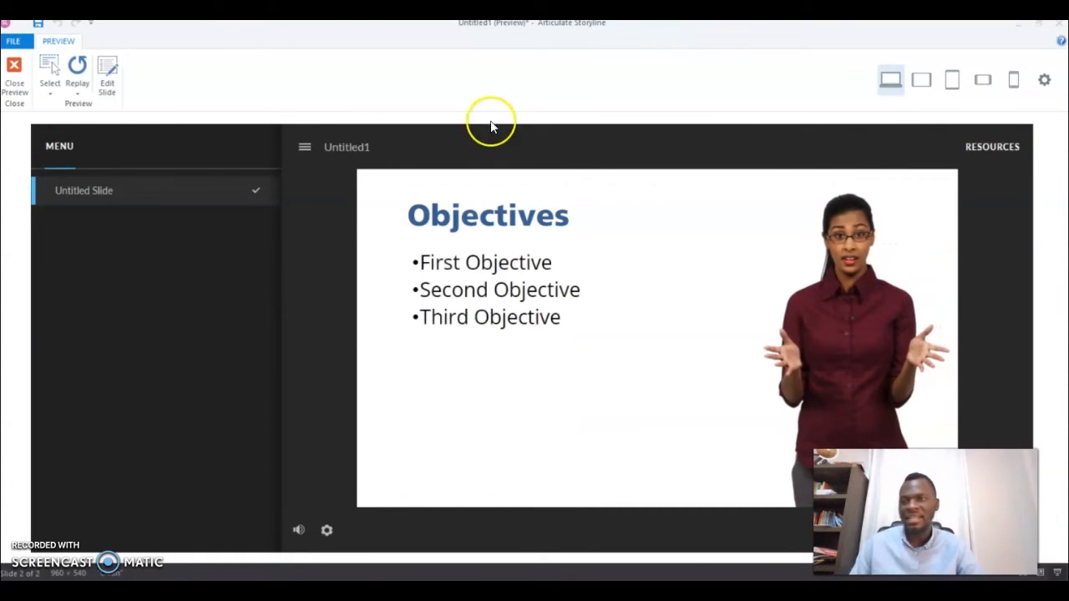
{"action": "left_click", "coordinate": [17, 73]}
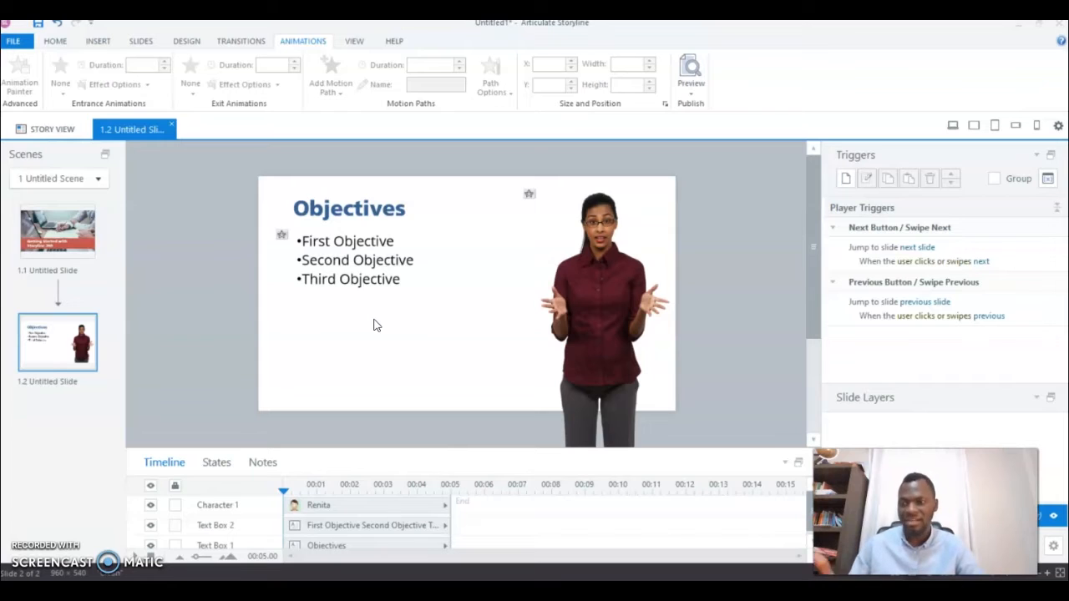
- Insert a built-in Multiple Choice graded question slide after the Objectives slide
{"action": "left_click", "coordinate": [47, 366]}
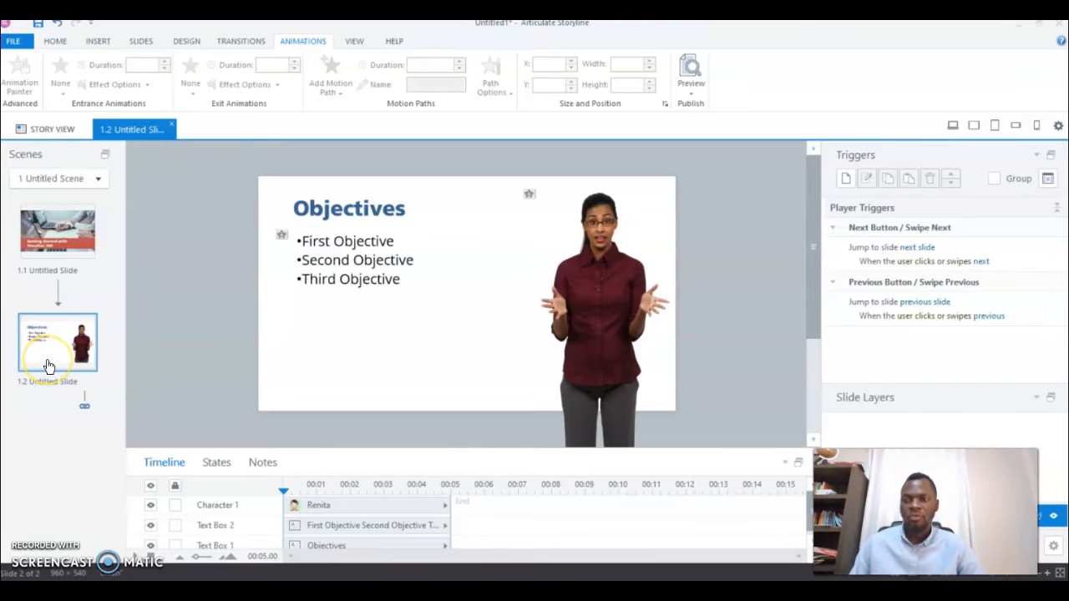
{"action": "right_click", "coordinate": [48, 366]}
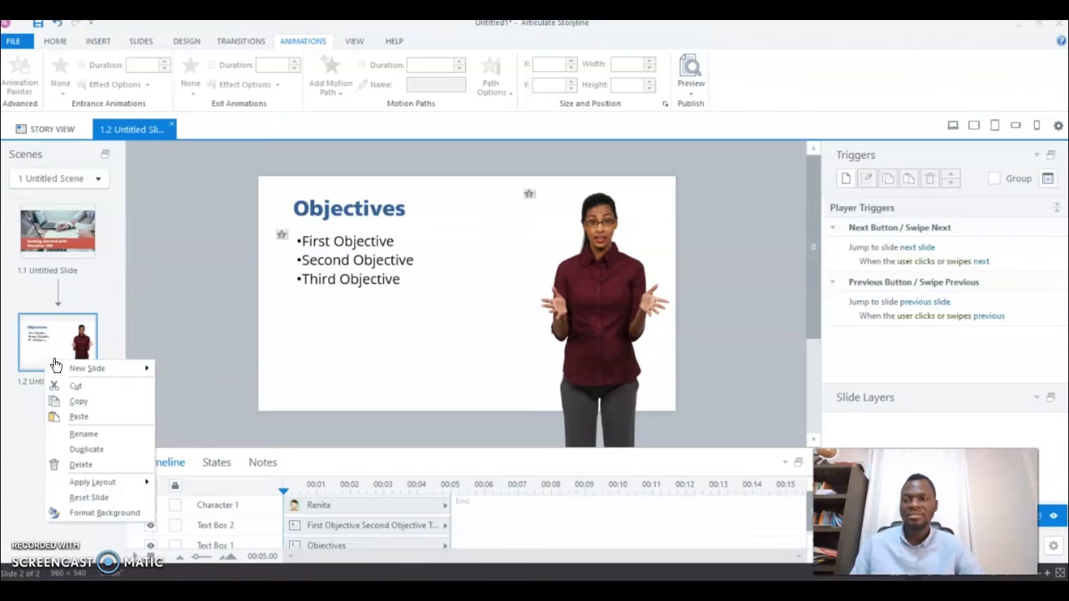
{"action": "mouse_move", "coordinate": [69, 371]}
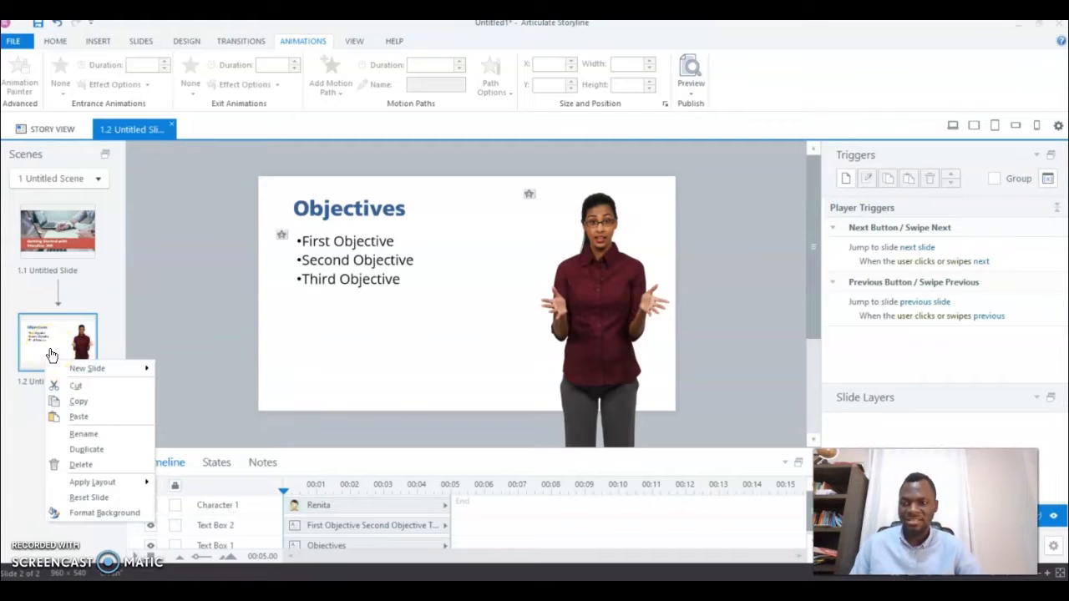
{"action": "left_click", "coordinate": [74, 372]}
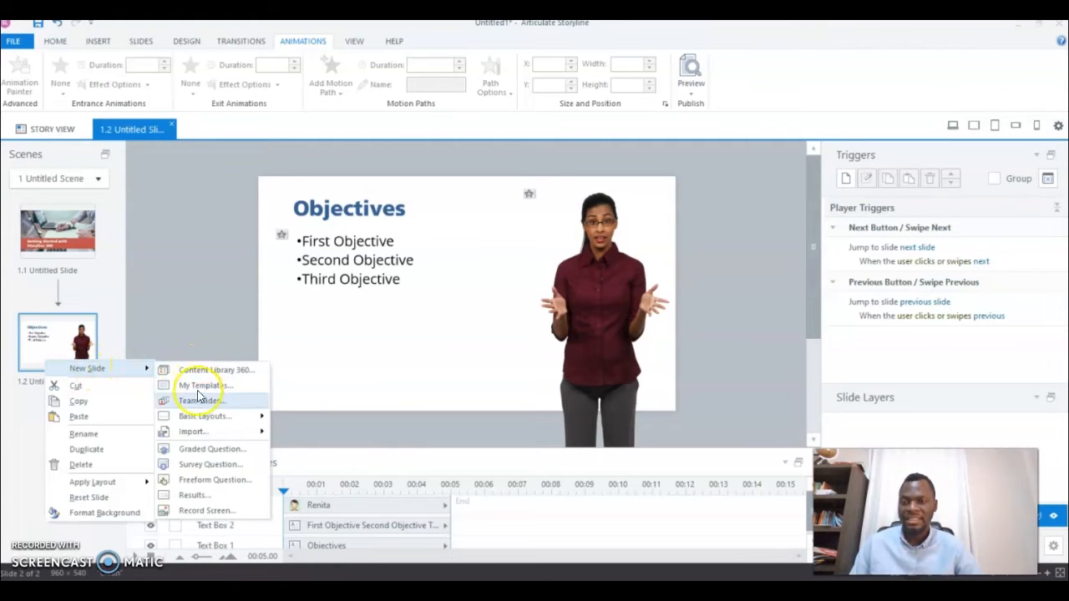
{"action": "mouse_move", "coordinate": [215, 426]}
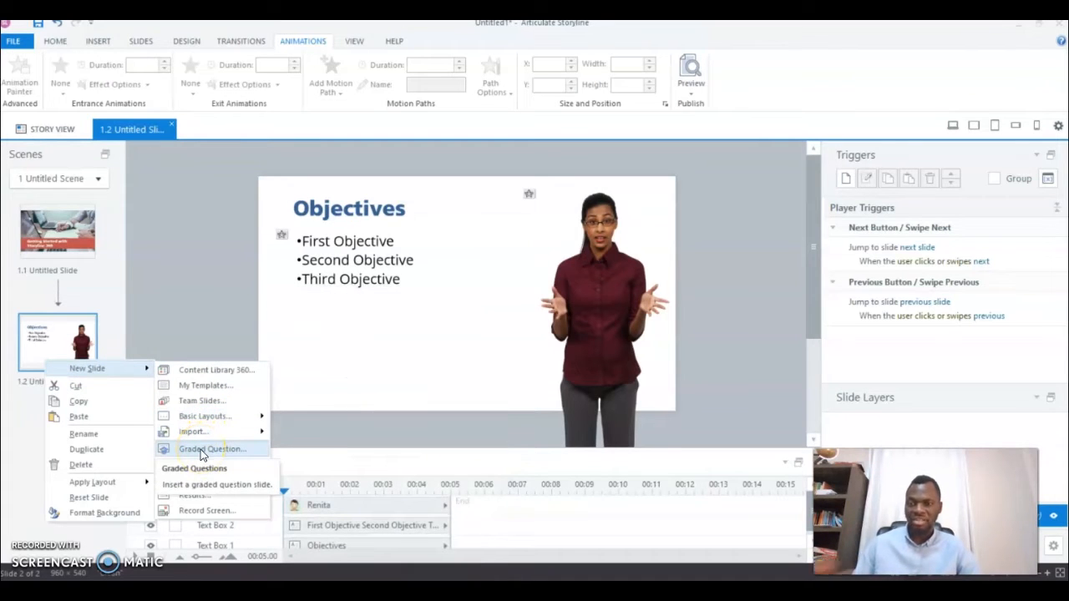
{"action": "left_click", "coordinate": [200, 449]}
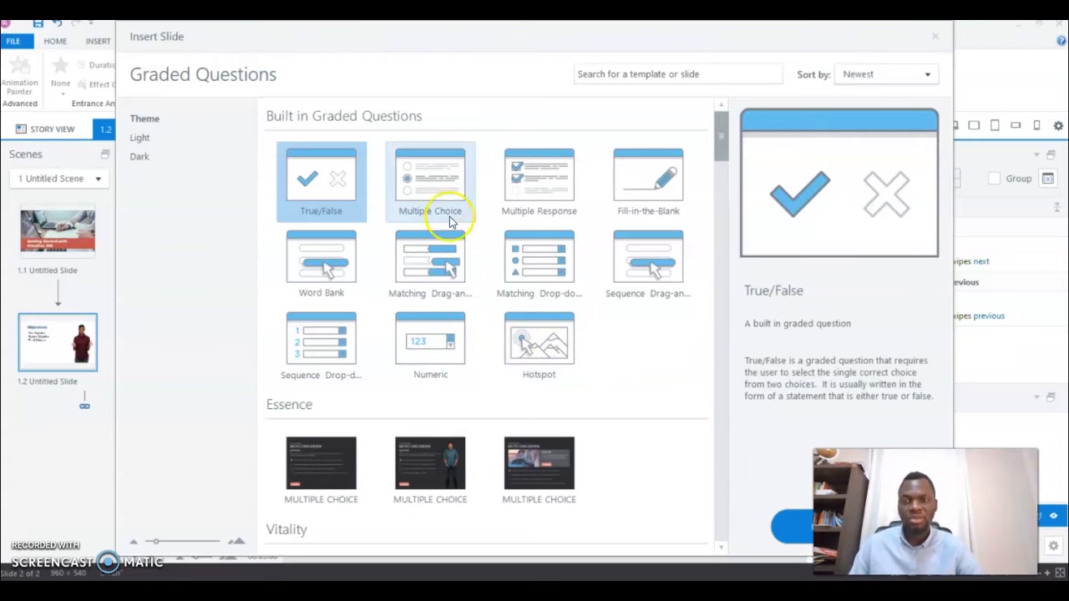
{"action": "left_click", "coordinate": [442, 191]}
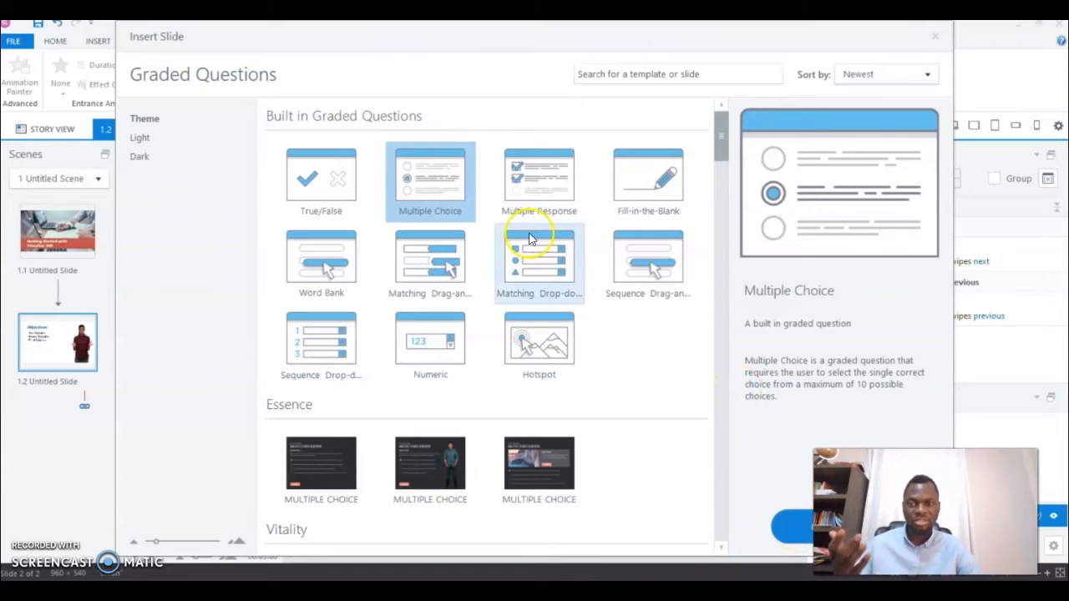
{"action": "left_click", "coordinate": [795, 524]}
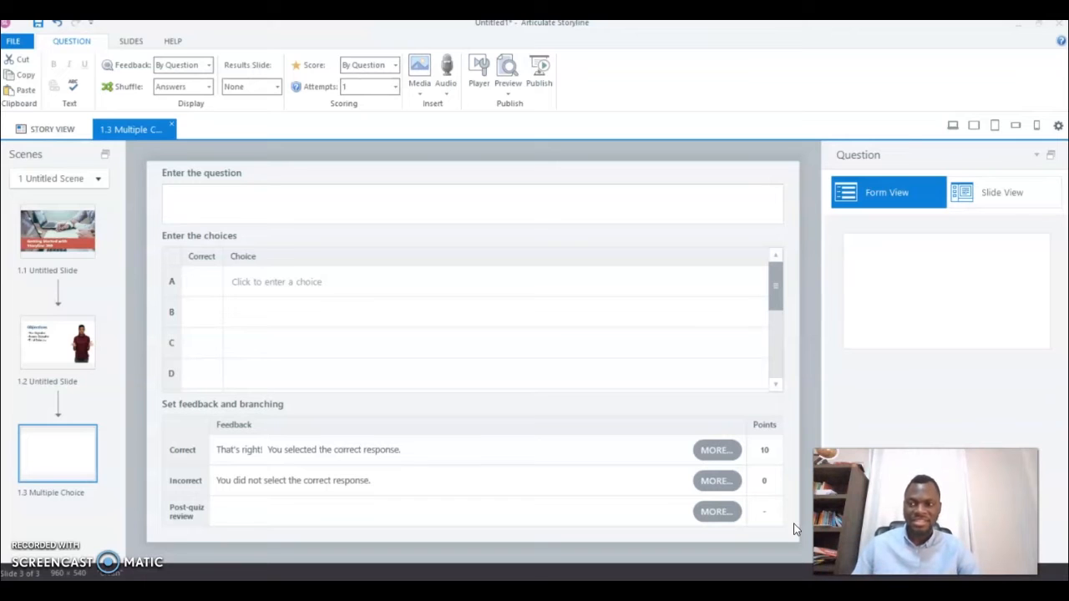
- Show the question in Slide View and enter "Questions 1" as its title
{"action": "left_click", "coordinate": [1009, 193]}
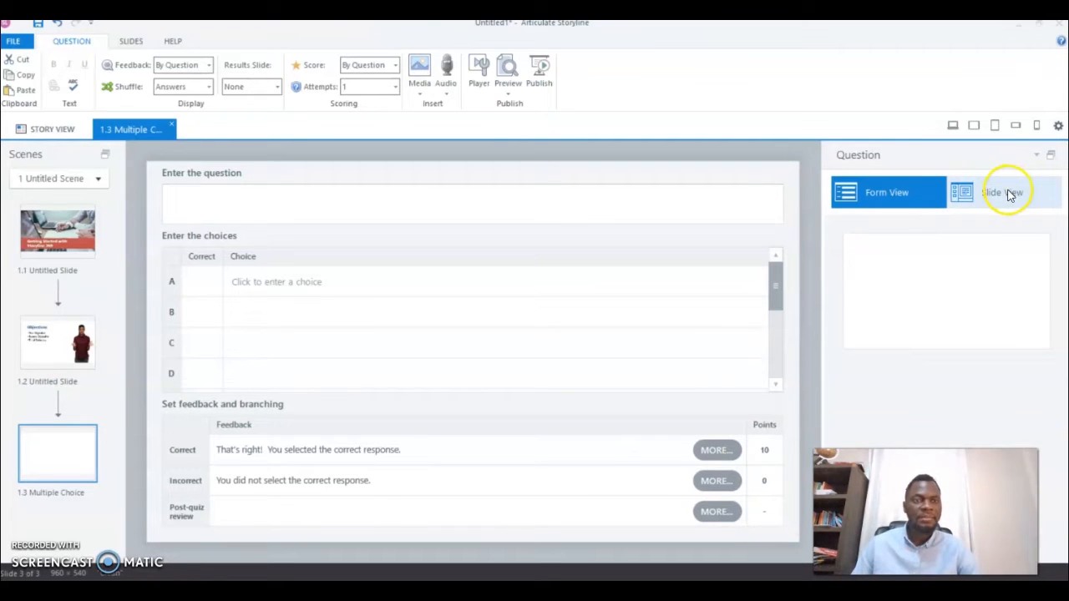
{"action": "left_click", "coordinate": [978, 192]}
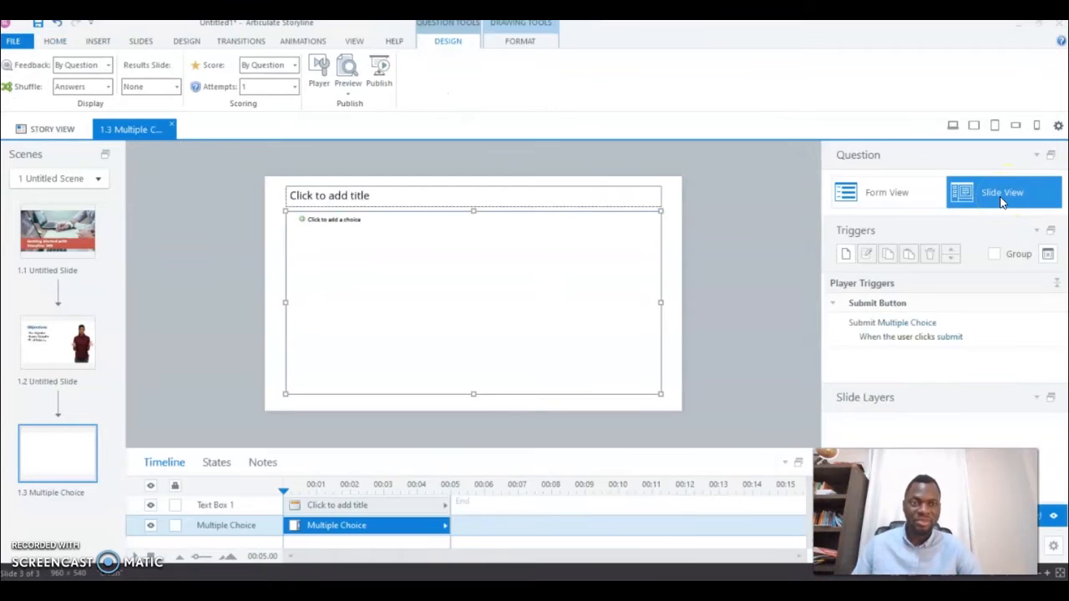
{"action": "left_click", "coordinate": [892, 188]}
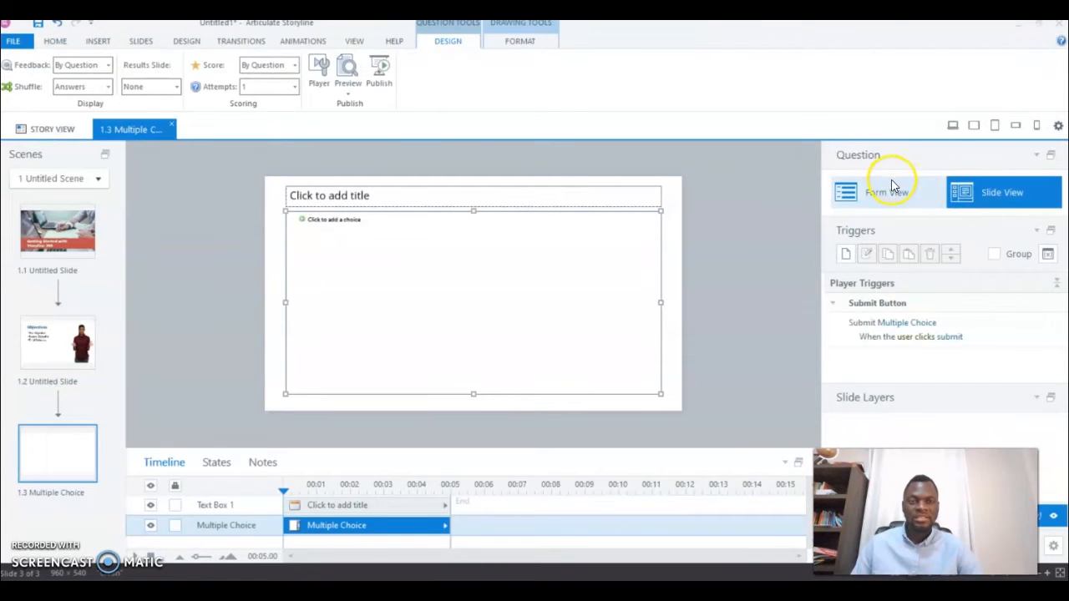
{"action": "left_click", "coordinate": [405, 195]}
{"action": "type", "text": "Questi"}
{"action": "key", "text": "BackSpace"}
{"action": "type", "text": "a"}
{"action": "key", "text": "BackSpace"}
{"action": "type", "text": "estions 1"}
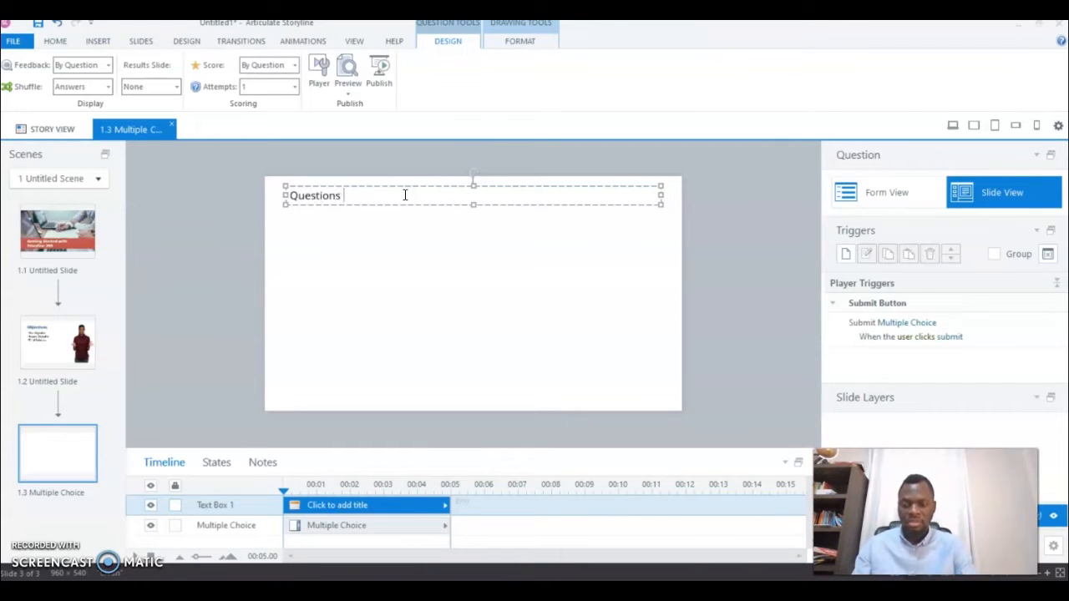
{"action": "left_click", "coordinate": [496, 224]}
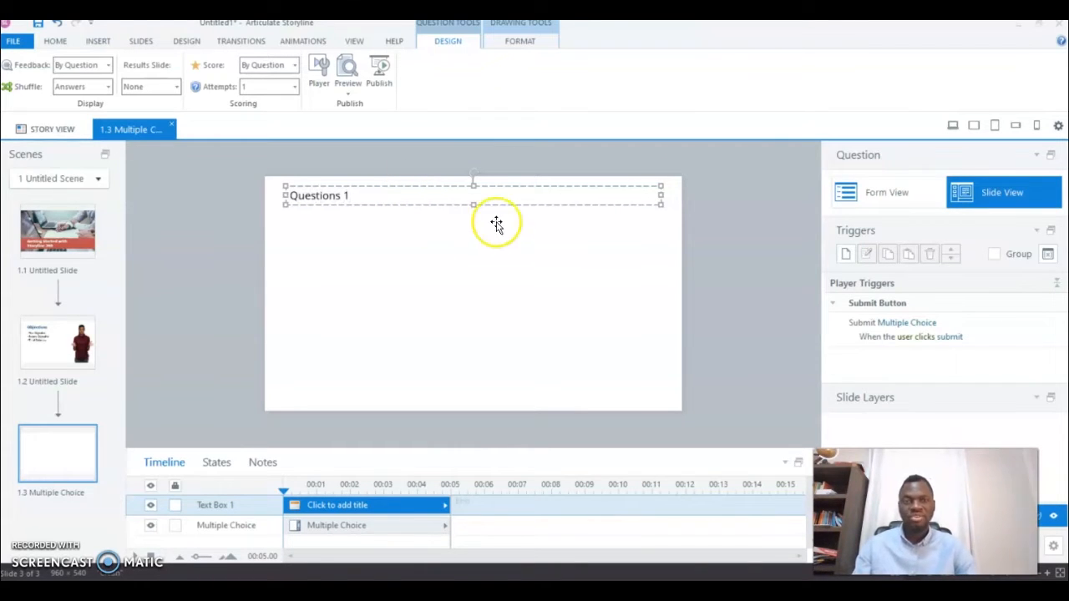
{"action": "left_click", "coordinate": [713, 219]}
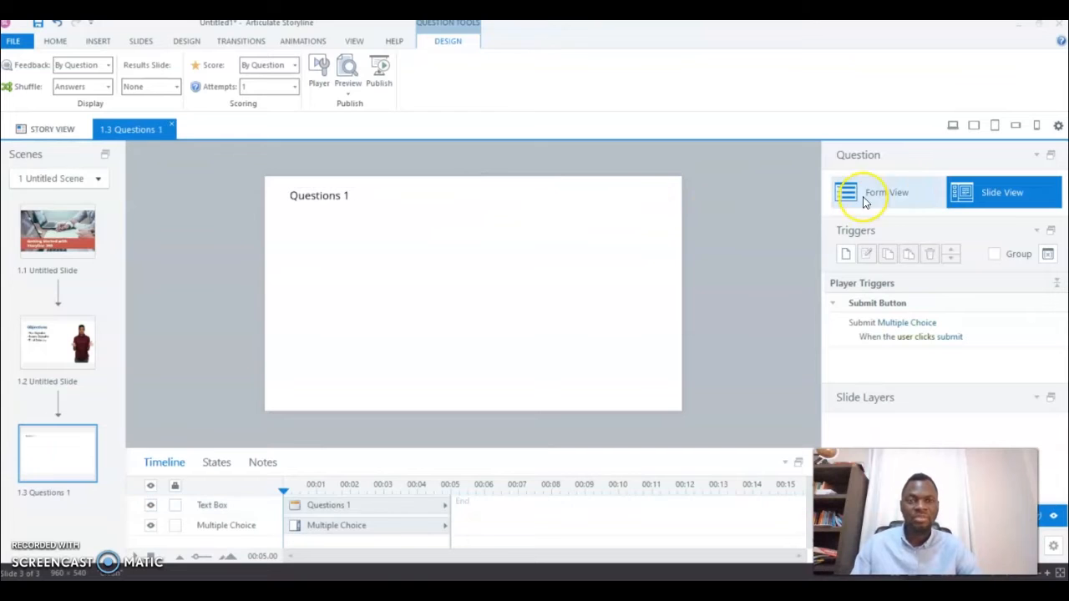
- Return to Form View and replace the question text with "Question1"
{"action": "left_click", "coordinate": [910, 194]}
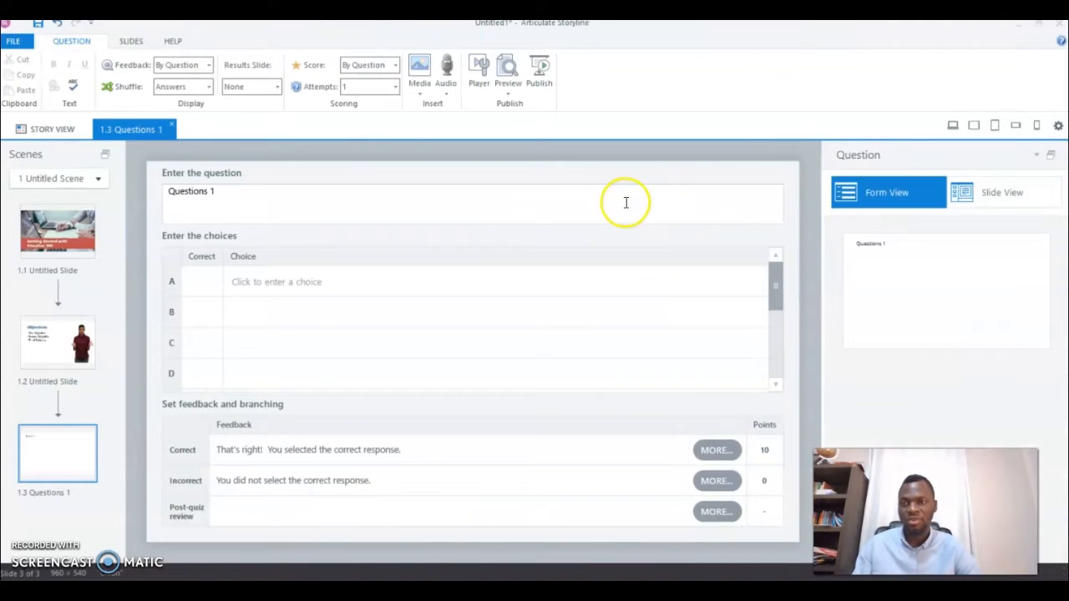
{"action": "left_click_drag", "start_coordinate": [242, 191], "coordinate": [114, 175]}
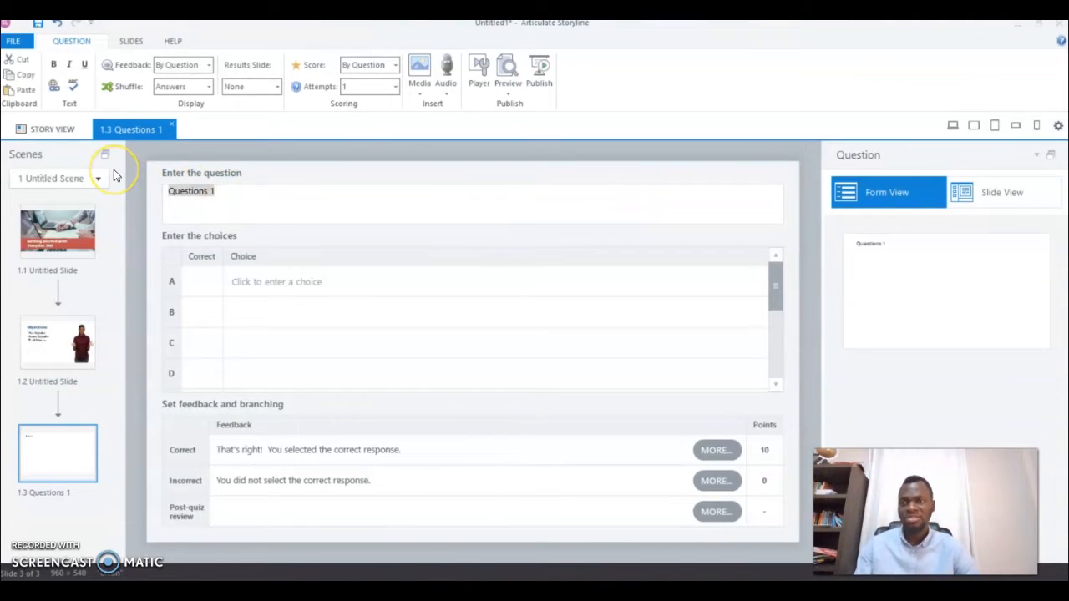
{"action": "type", "text": "Qu"}
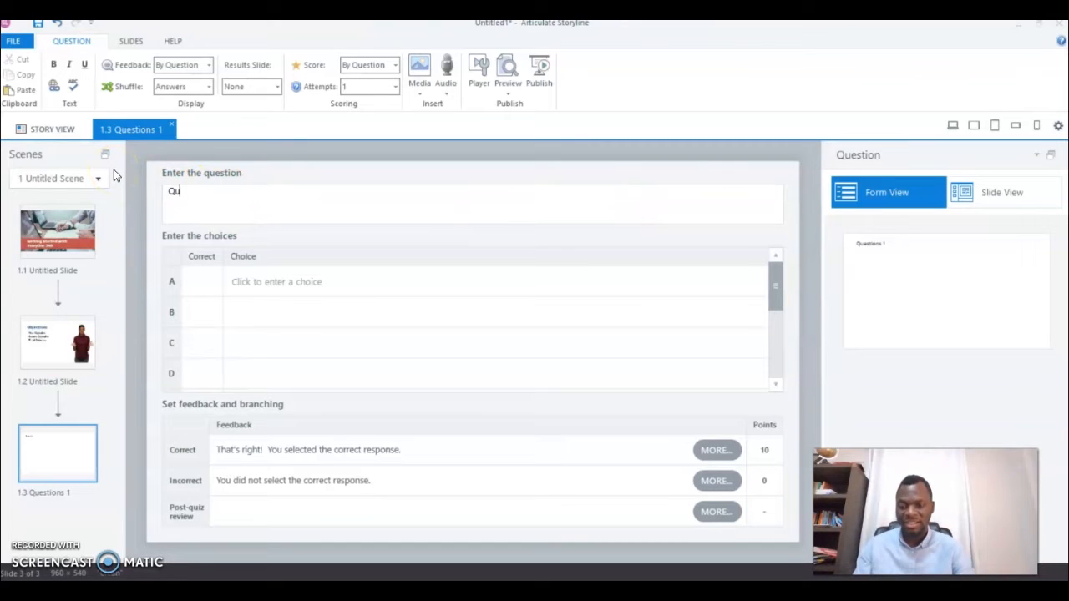
{"action": "type", "text": "estion1"}
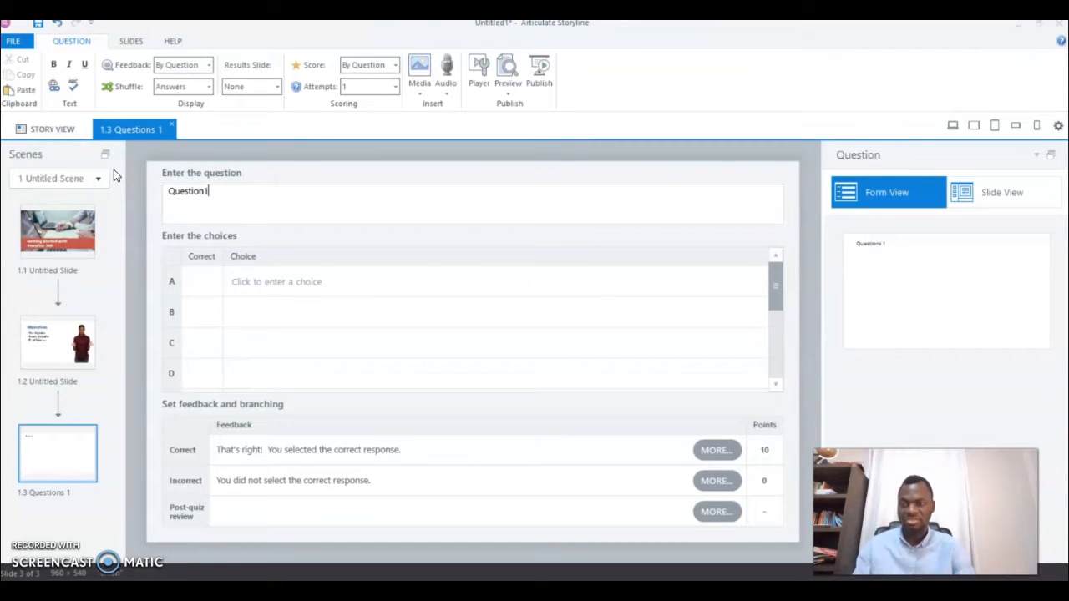
{"action": "left_click", "coordinate": [351, 264]}
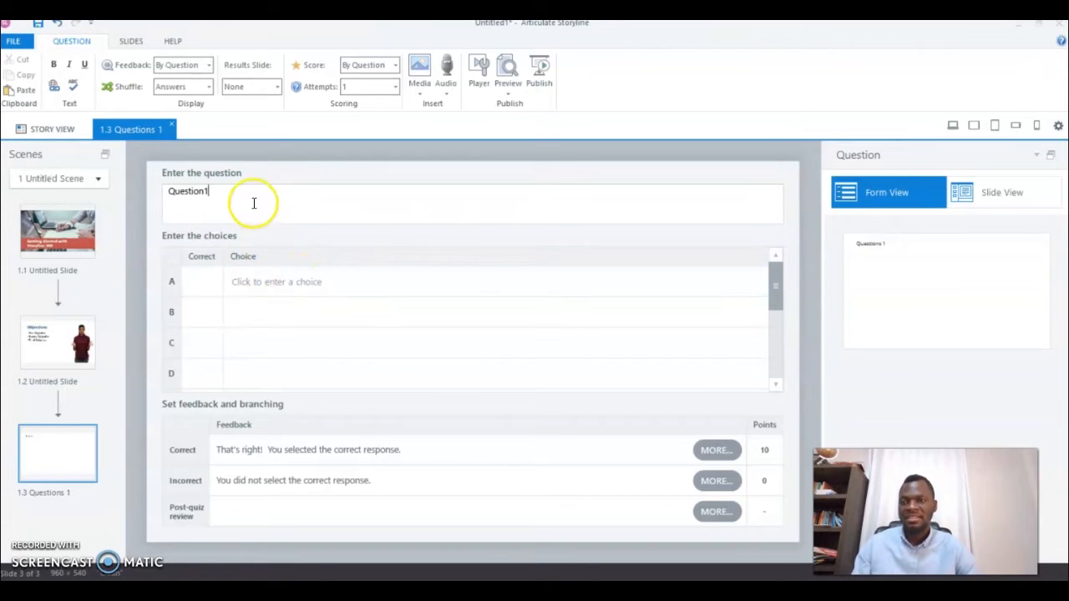
- Replace the question text with "Question 1: What is the color of this slide?"
{"action": "left_click_drag", "start_coordinate": [232, 194], "coordinate": [167, 194]}
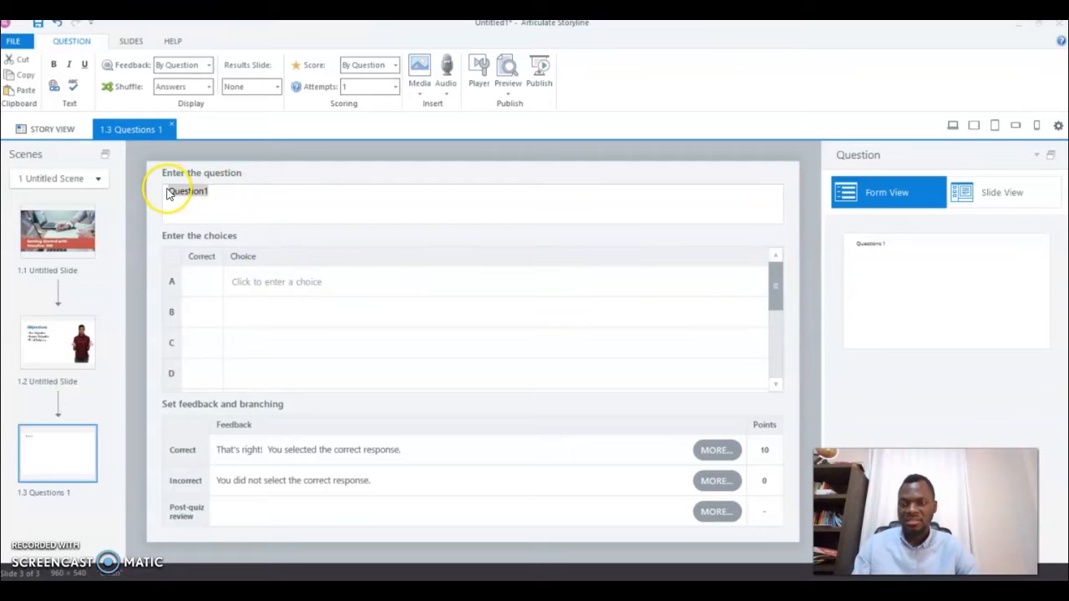
{"action": "type", "text": "What is"}
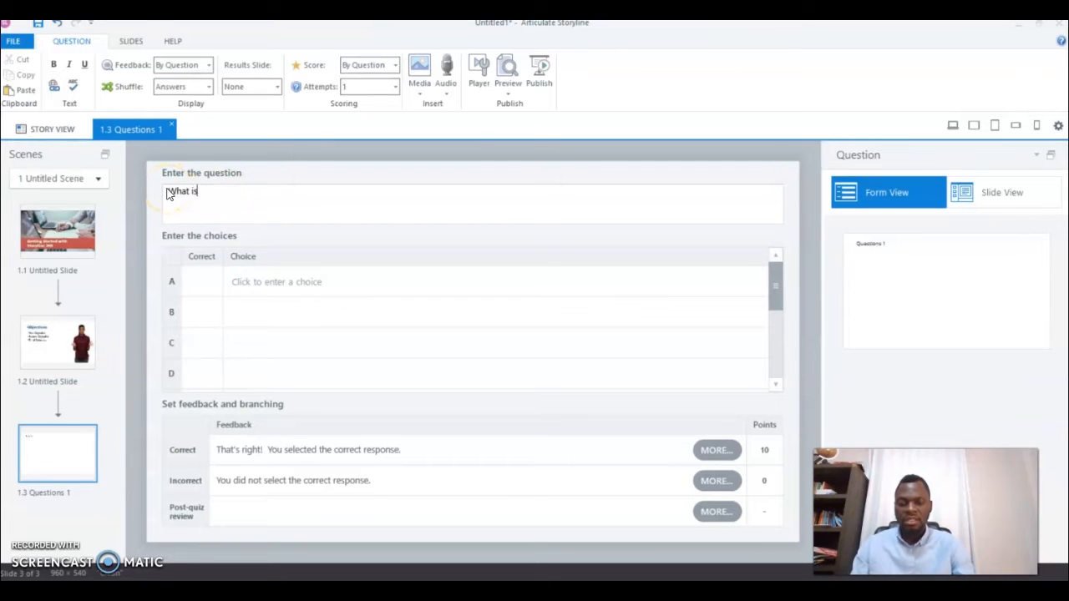
{"action": "type", "text": " the color of this slide?"}
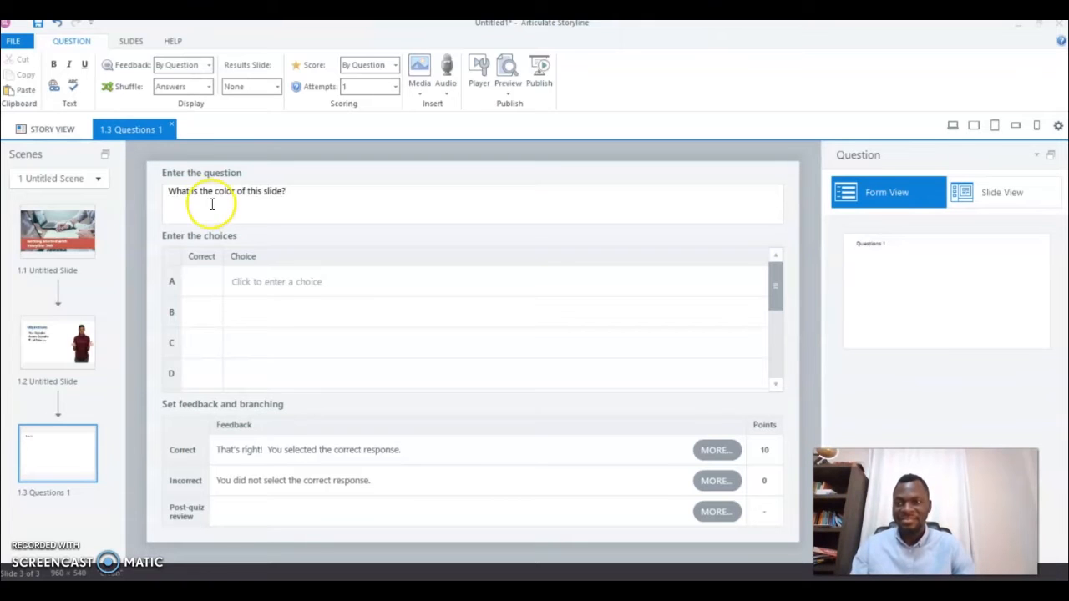
{"action": "type", "text": "Question 1"}
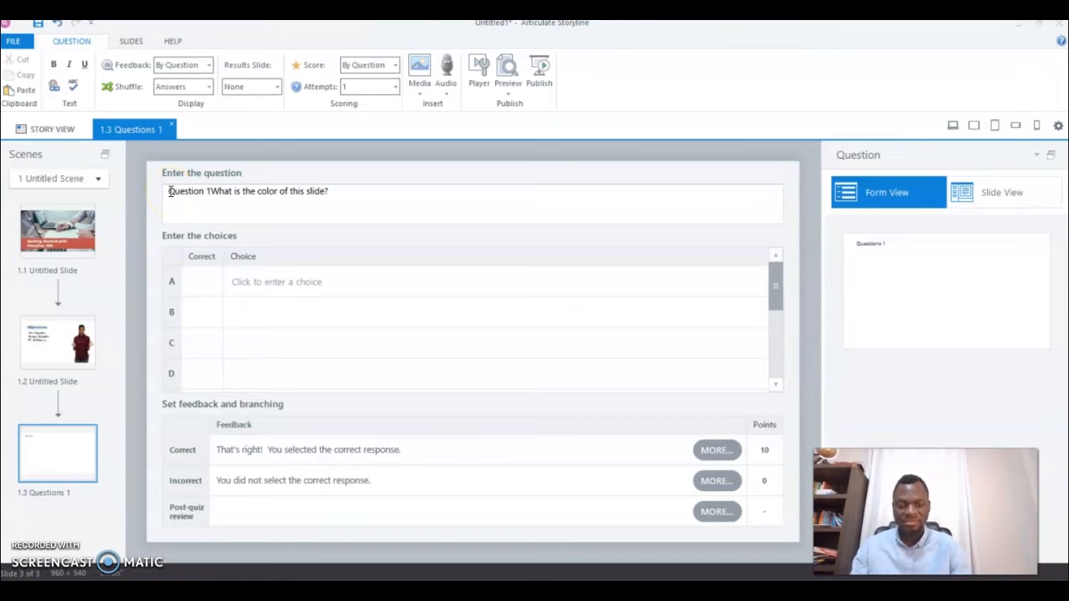
{"action": "type", "text": ":"}
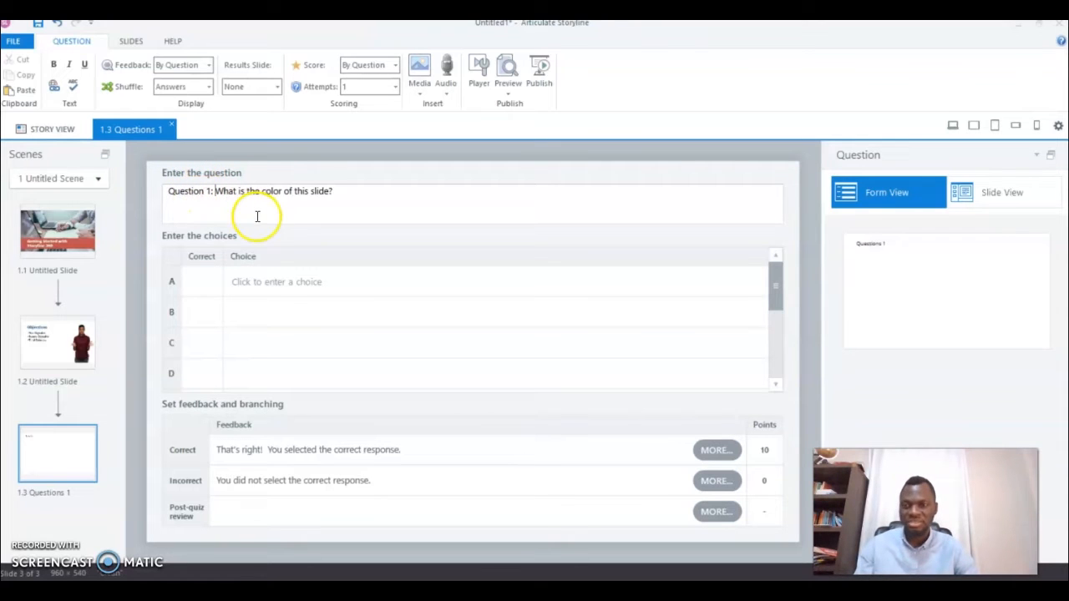
- Enter the answer choices Red, Black, White and Green in rows A to D
{"action": "left_click", "coordinate": [281, 285]}
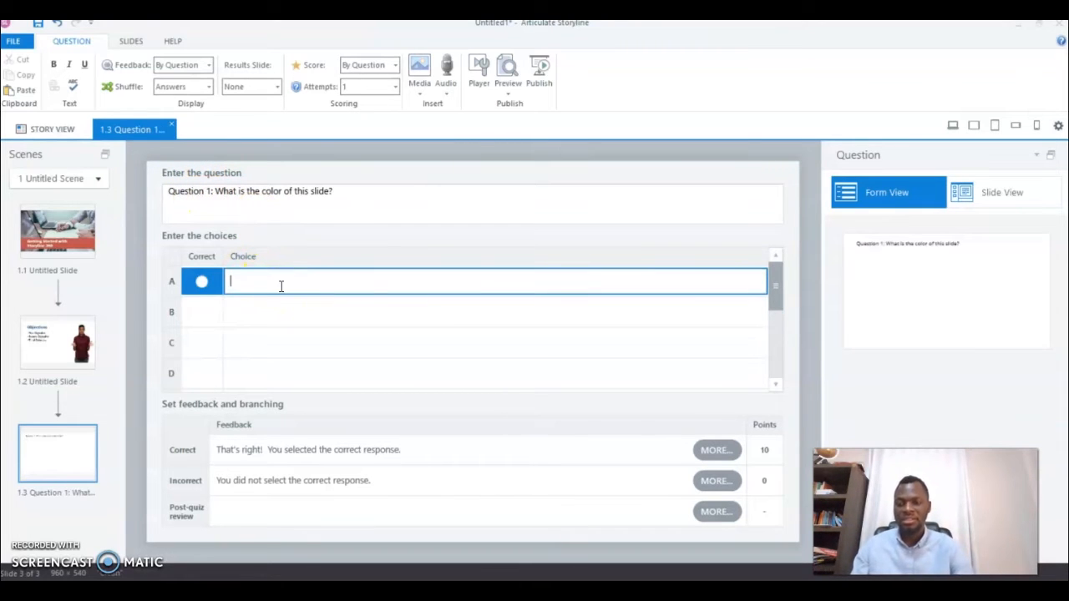
{"action": "type", "text": "Red"}
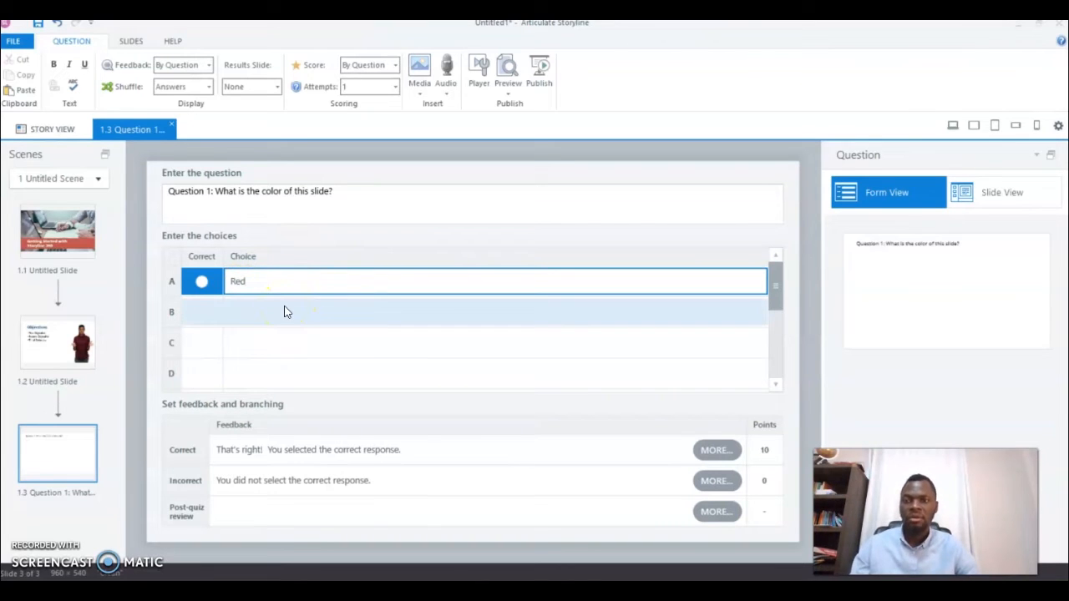
{"action": "left_click", "coordinate": [250, 310]}
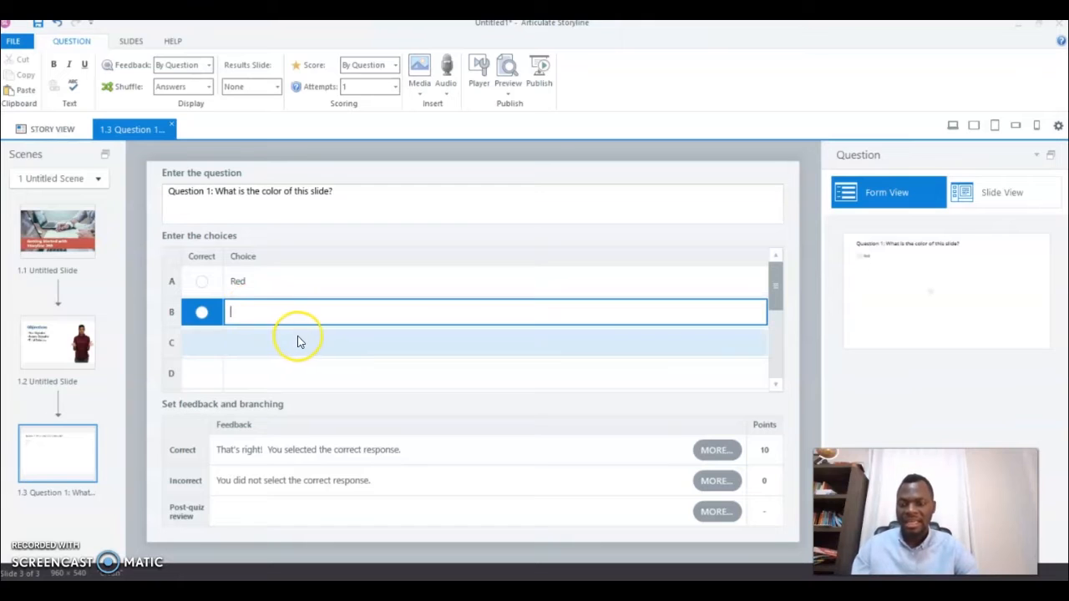
{"action": "type", "text": "B"}
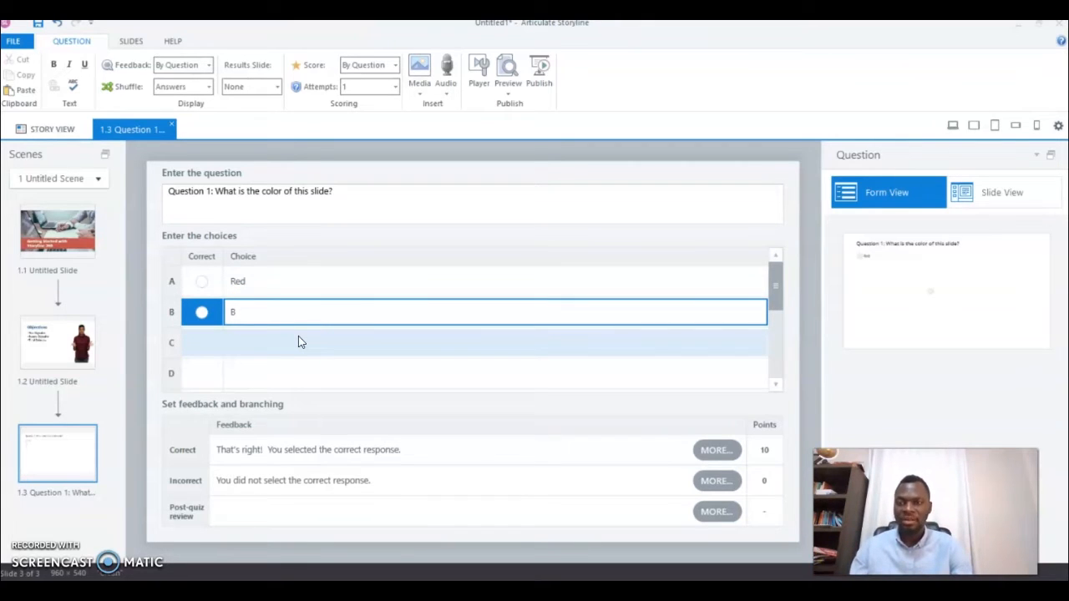
{"action": "type", "text": "lack"}
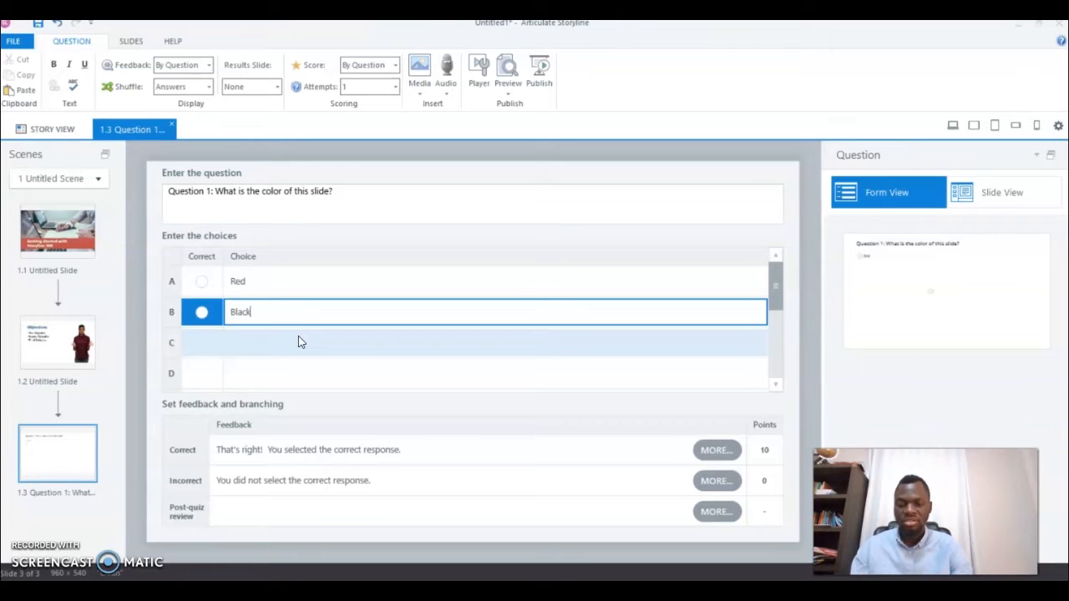
{"action": "left_click", "coordinate": [242, 338]}
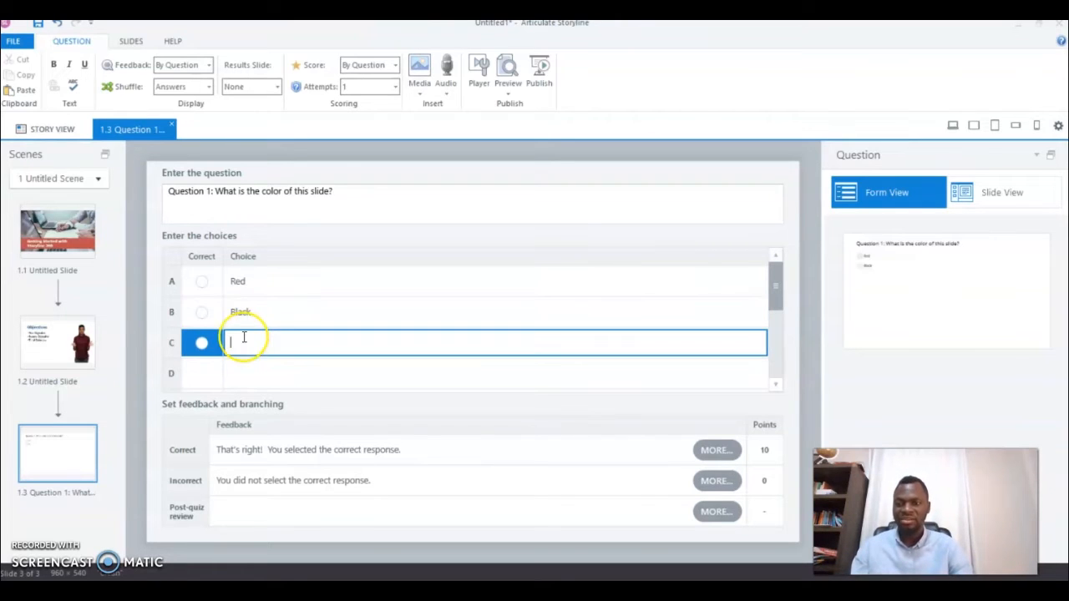
{"action": "type", "text": "White"}
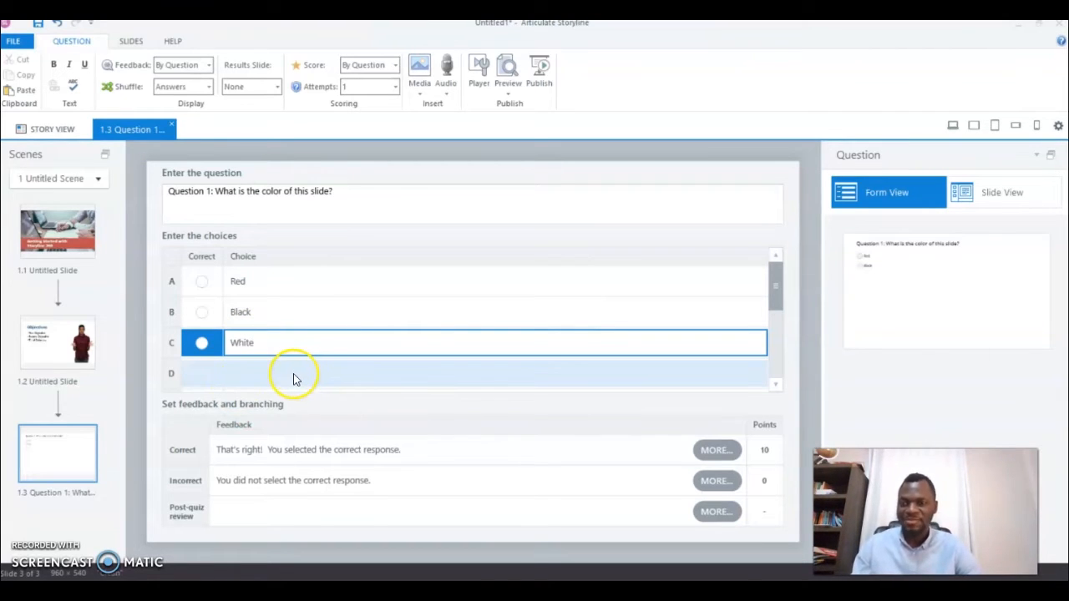
{"action": "left_click", "coordinate": [272, 375]}
{"action": "type", "text": "Green"}
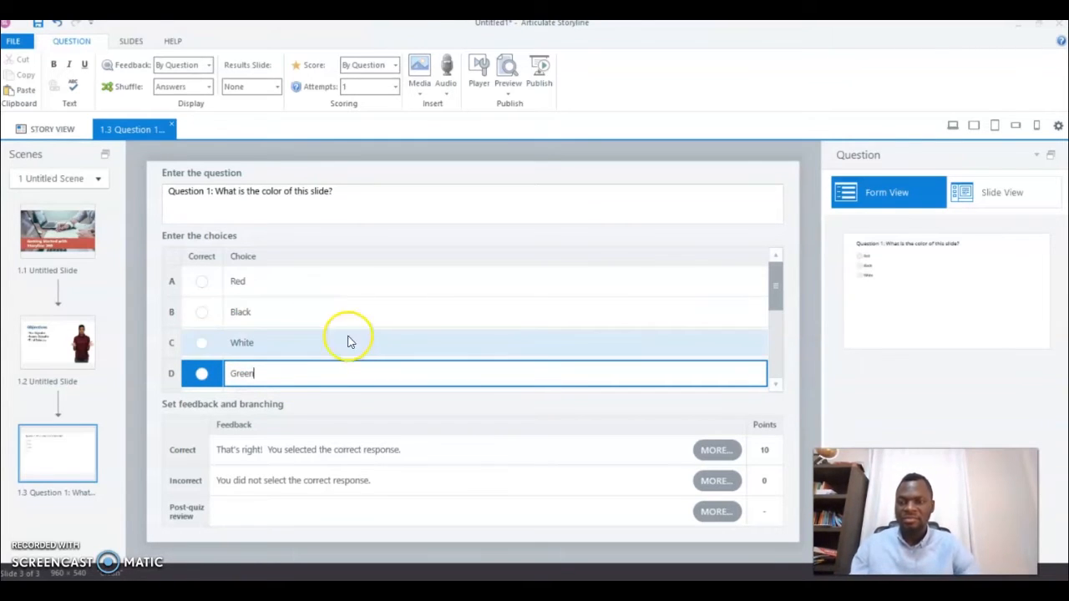
- Mark White as the correct answer and show the question in Slide View with nothing selected
{"action": "left_click", "coordinate": [202, 343]}
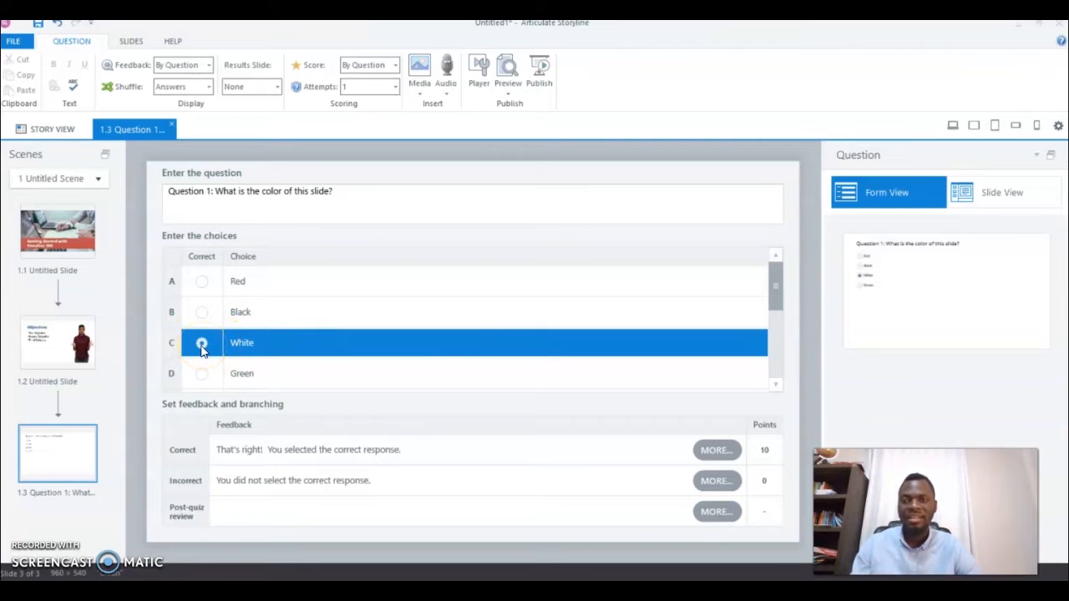
{"action": "left_click", "coordinate": [1006, 193]}
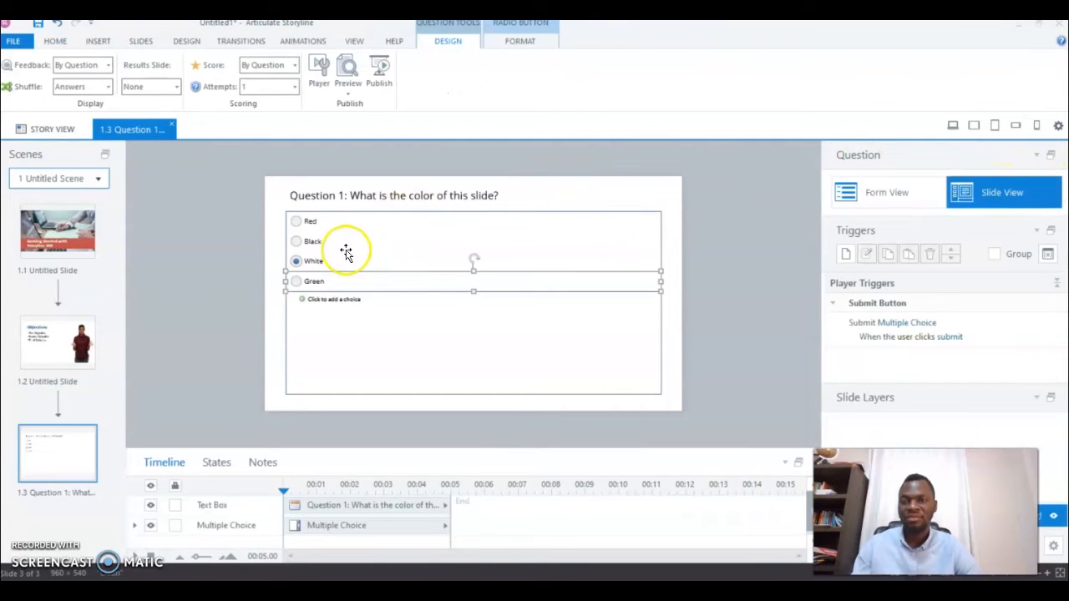
{"action": "left_click", "coordinate": [221, 286]}
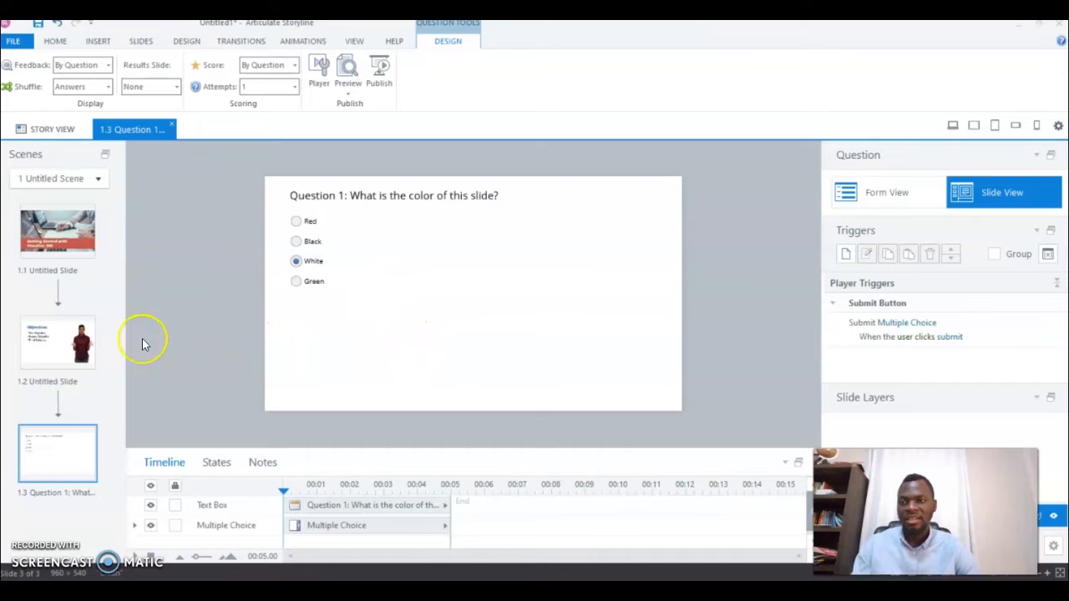
- Open the Objectives slide in the scene
{"action": "left_click", "coordinate": [68, 357]}
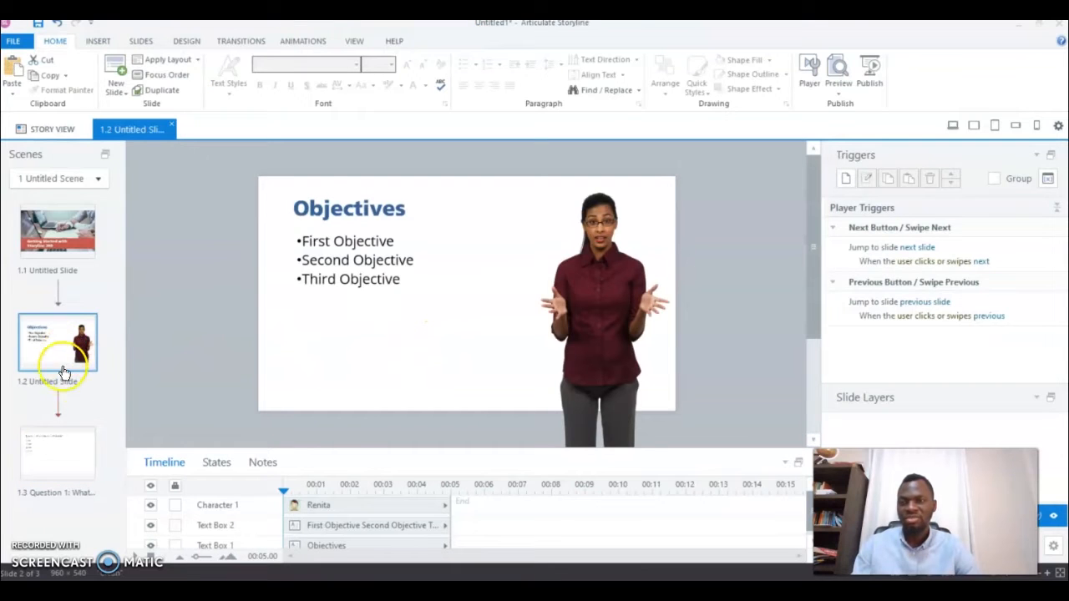
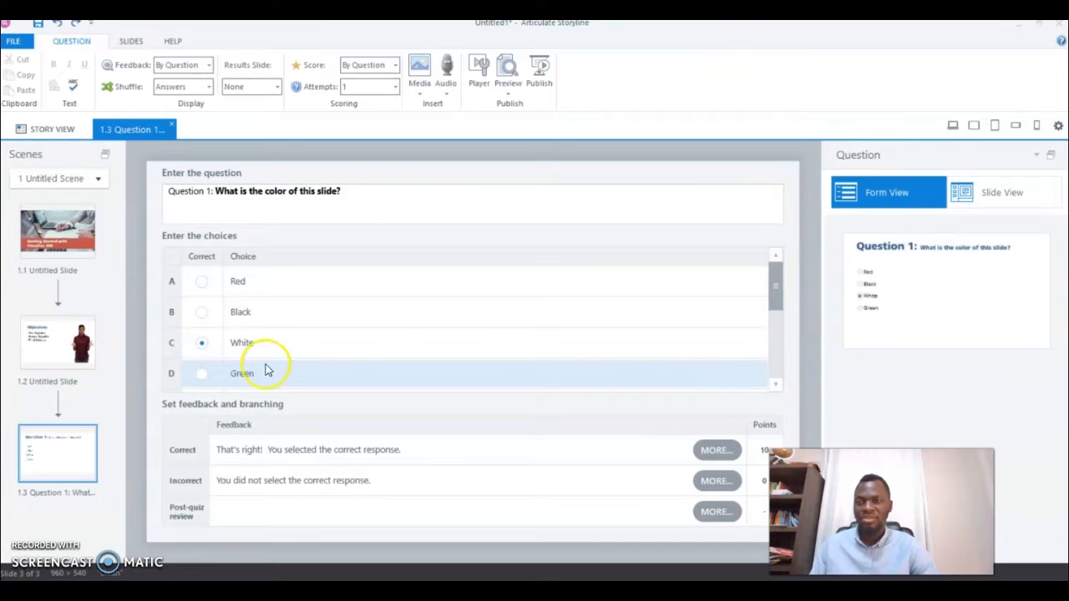
- Set the question's answer shuffling to None
{"action": "left_click", "coordinate": [257, 287]}
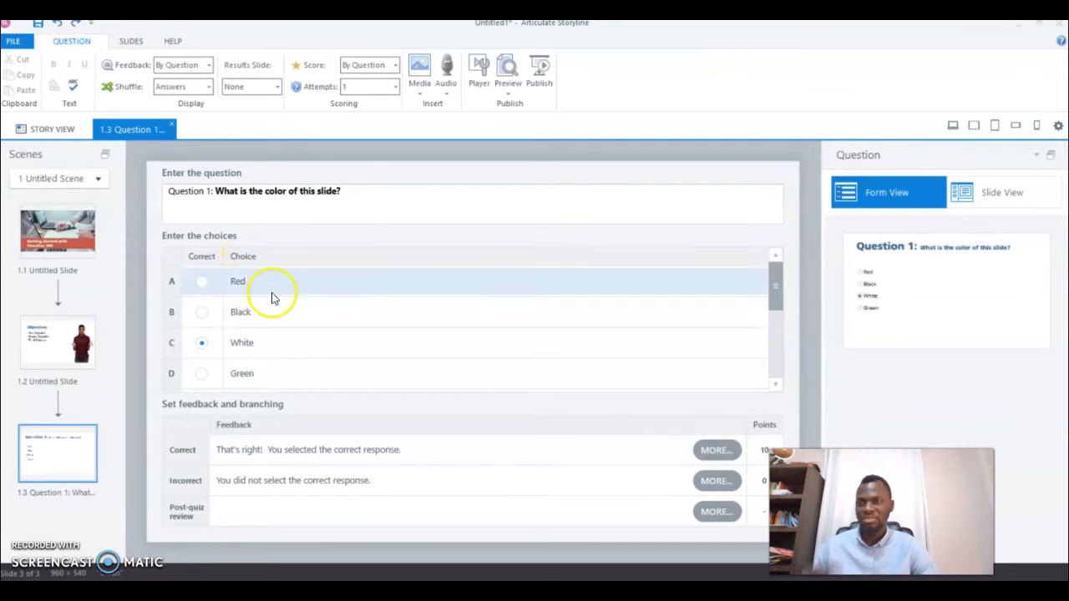
{"action": "left_click", "coordinate": [209, 92]}
{"action": "left_click", "coordinate": [186, 127]}
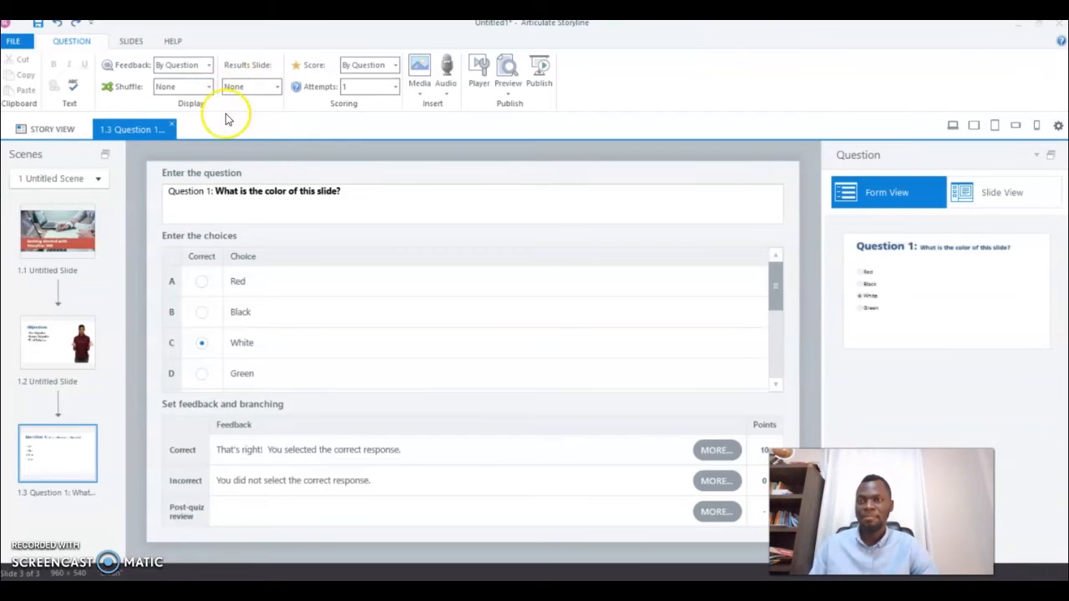
{"action": "left_click", "coordinate": [209, 88]}
{"action": "left_click", "coordinate": [189, 124]}
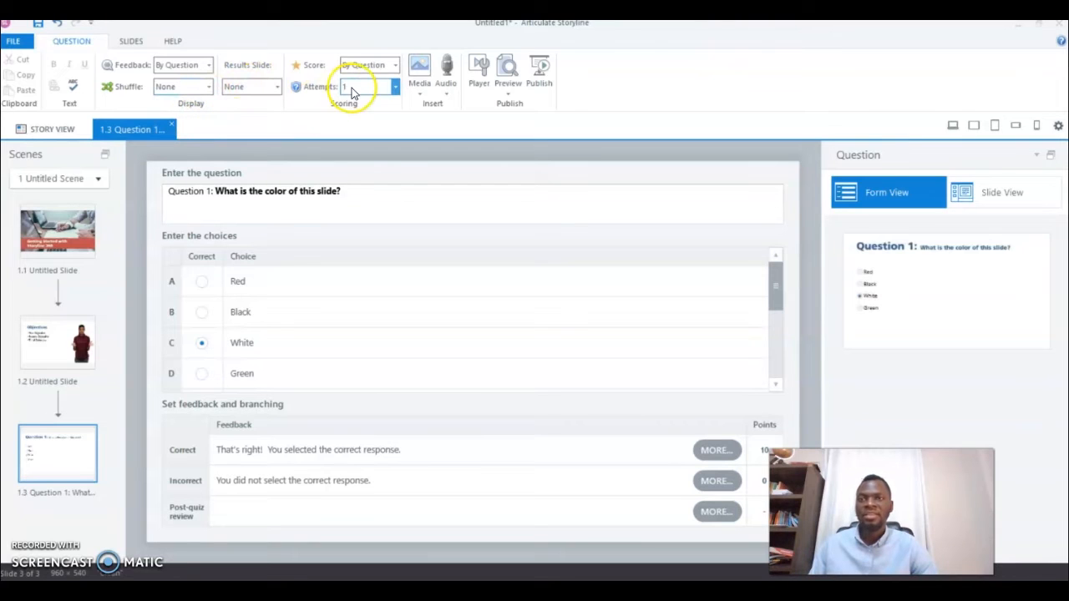
- Allow 2 attempts on the question and set the points for the correct response to 5
{"action": "left_click", "coordinate": [396, 86]}
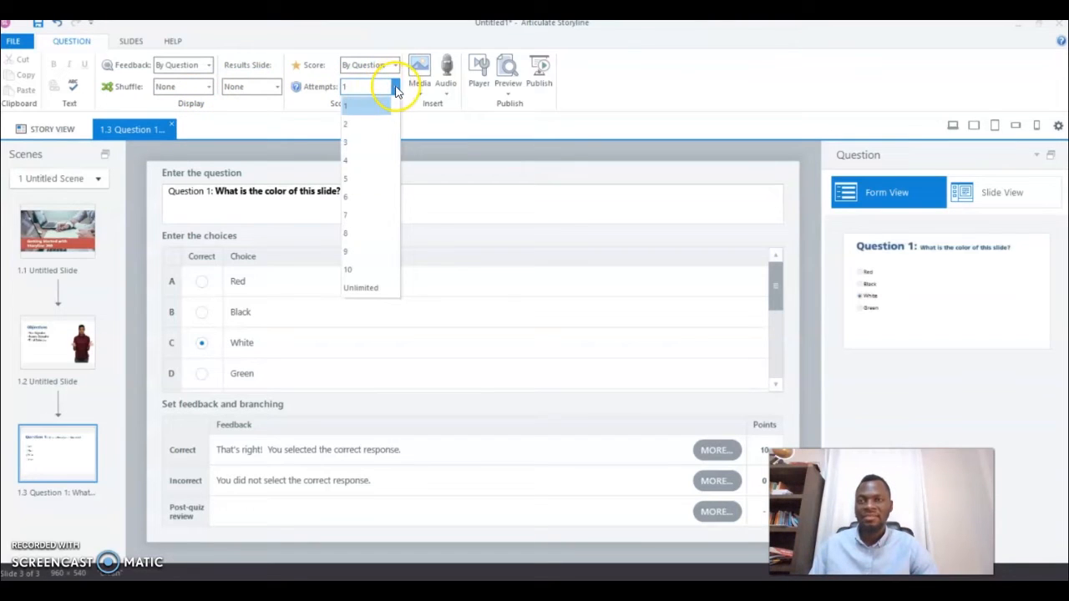
{"action": "left_click", "coordinate": [365, 139]}
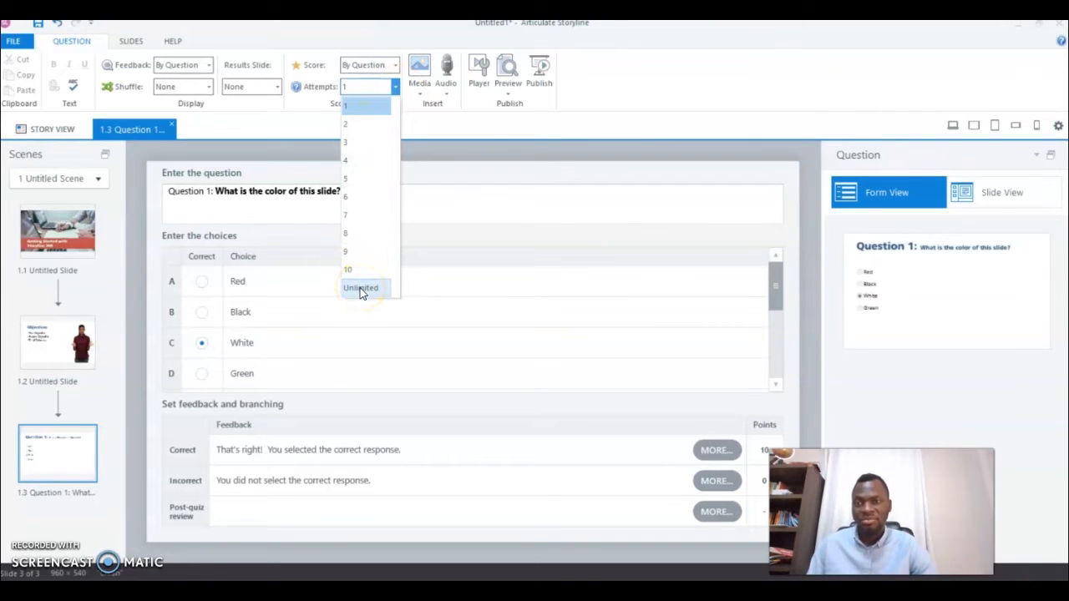
{"action": "left_click", "coordinate": [369, 122]}
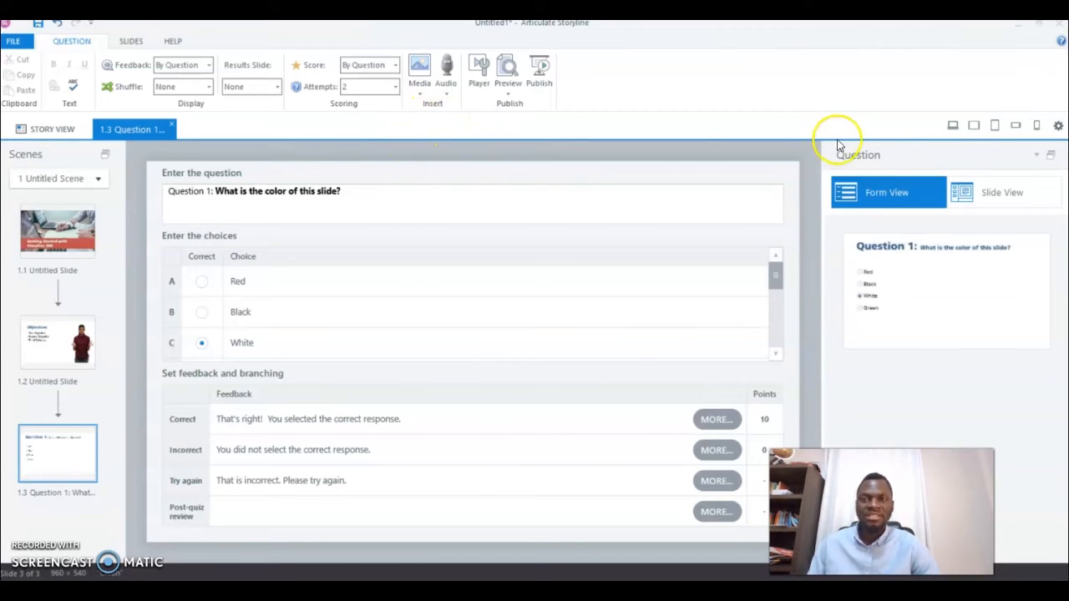
{"action": "left_click", "coordinate": [769, 422]}
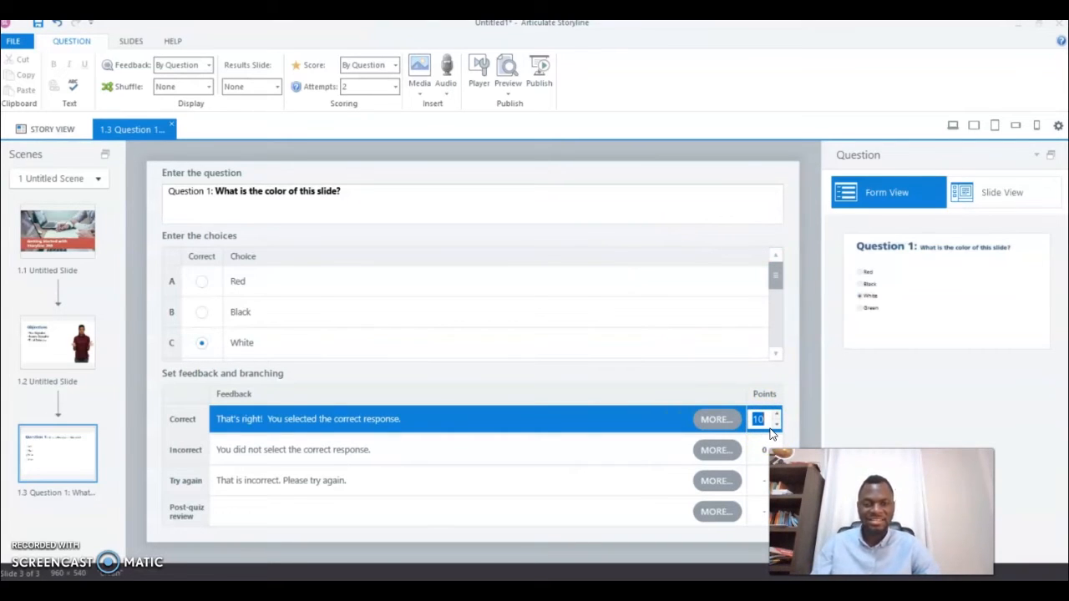
{"action": "type", "text": "5"}
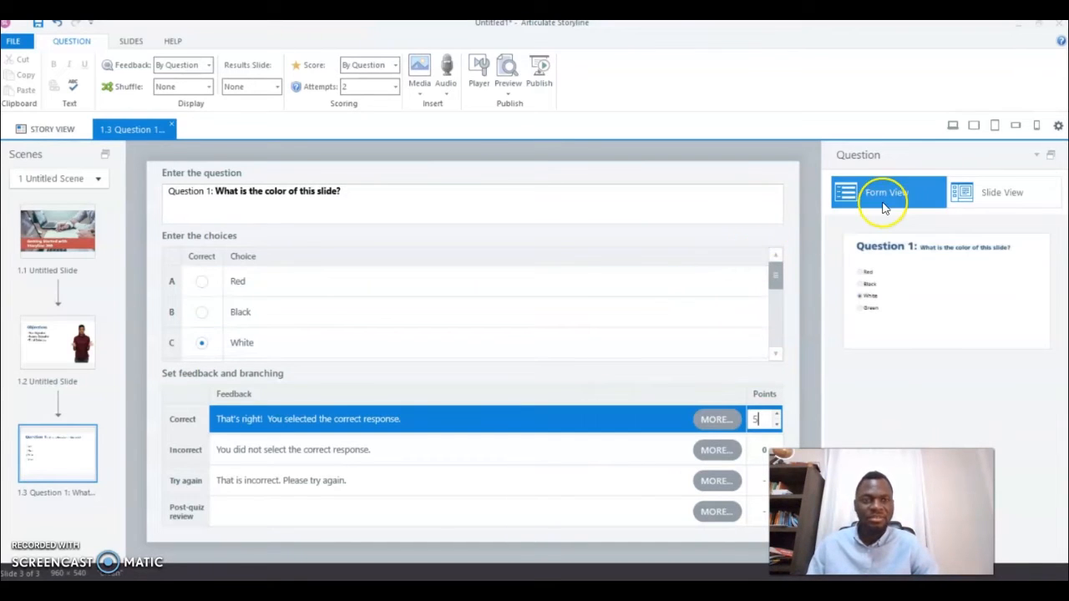
- Preview only the question slide from Slide View, submit Red as the answer and choose to try again
{"action": "left_click", "coordinate": [1022, 193]}
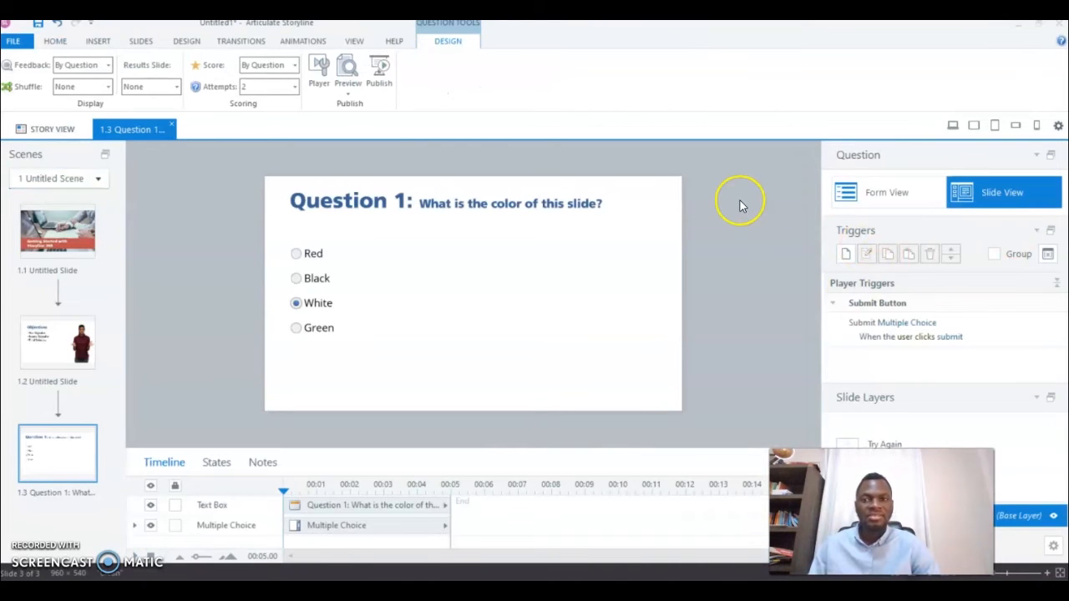
{"action": "left_click", "coordinate": [348, 94]}
{"action": "left_click", "coordinate": [376, 109]}
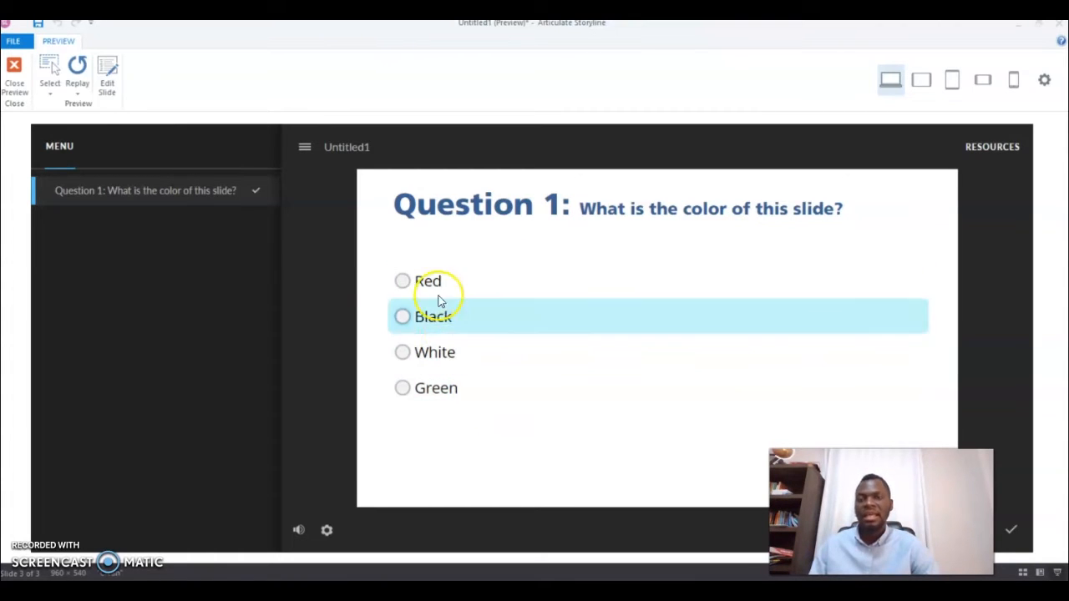
{"action": "left_click", "coordinate": [402, 281]}
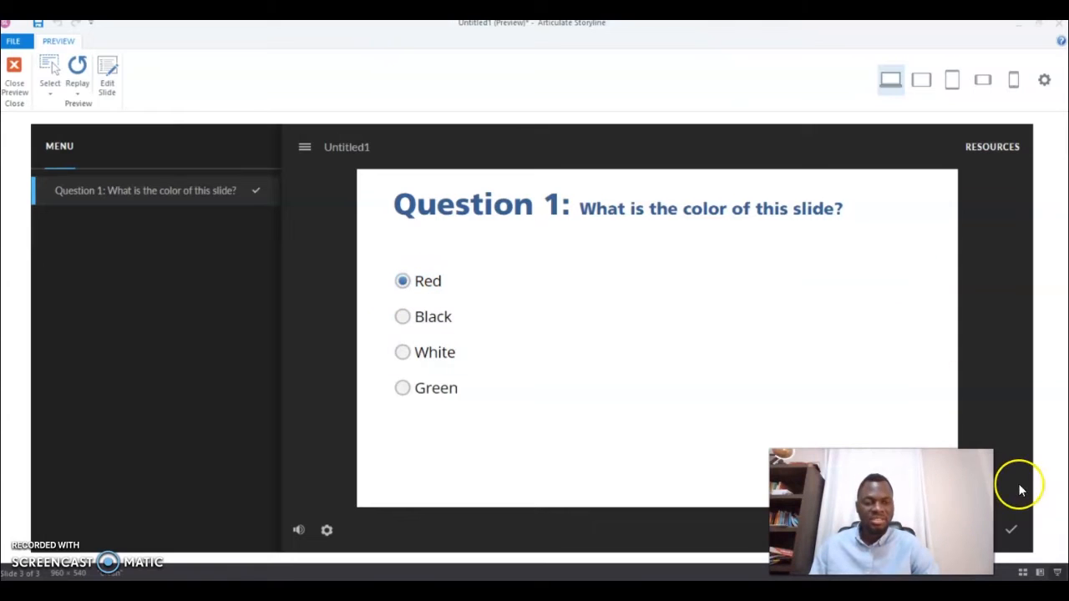
{"action": "left_click", "coordinate": [1013, 531]}
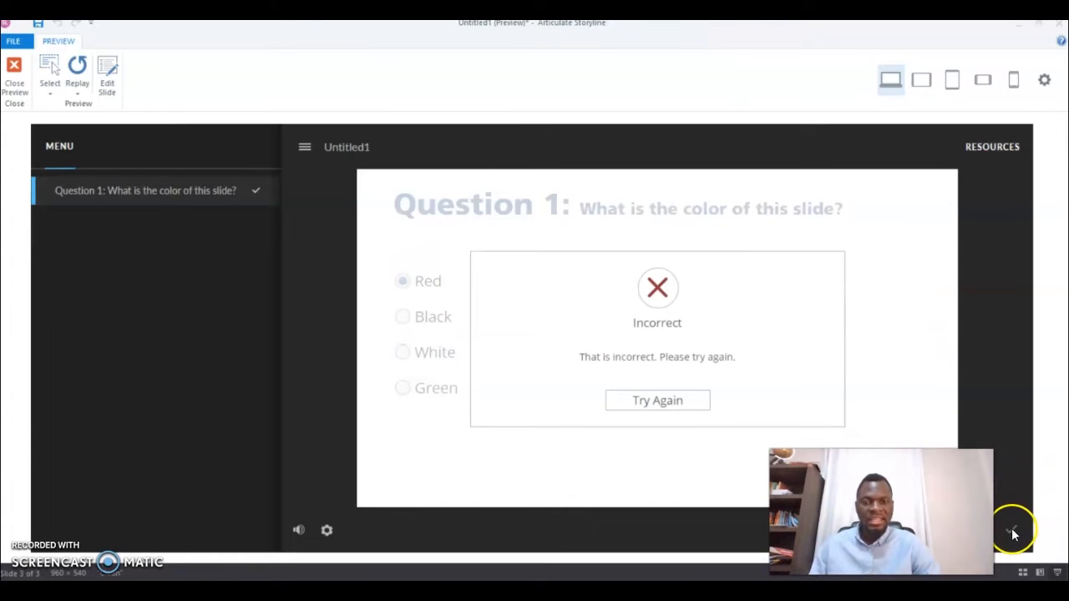
{"action": "left_click", "coordinate": [690, 407]}
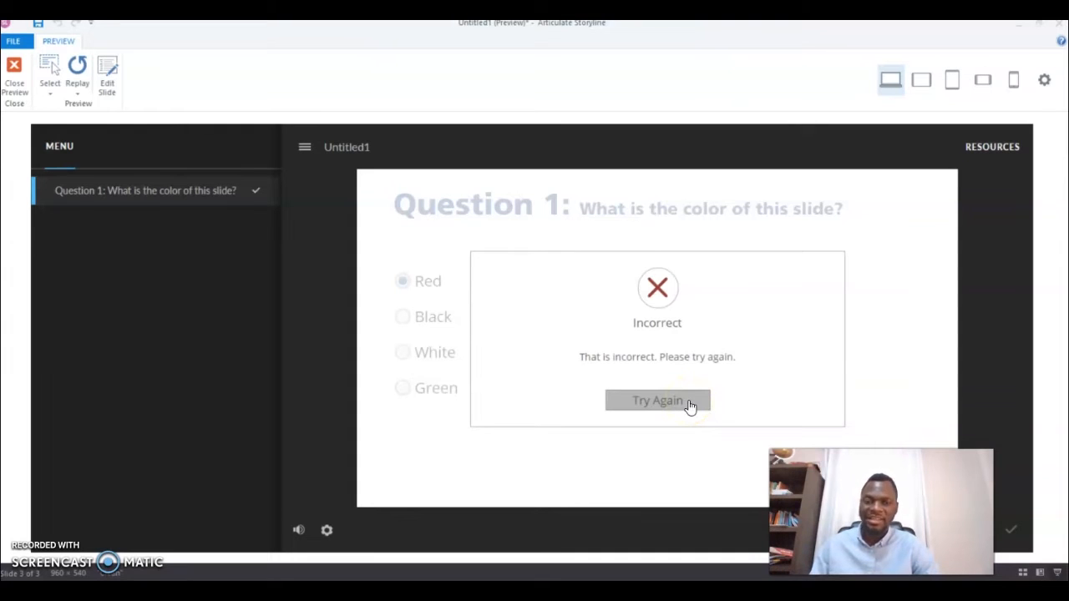
{"action": "left_click", "coordinate": [690, 406]}
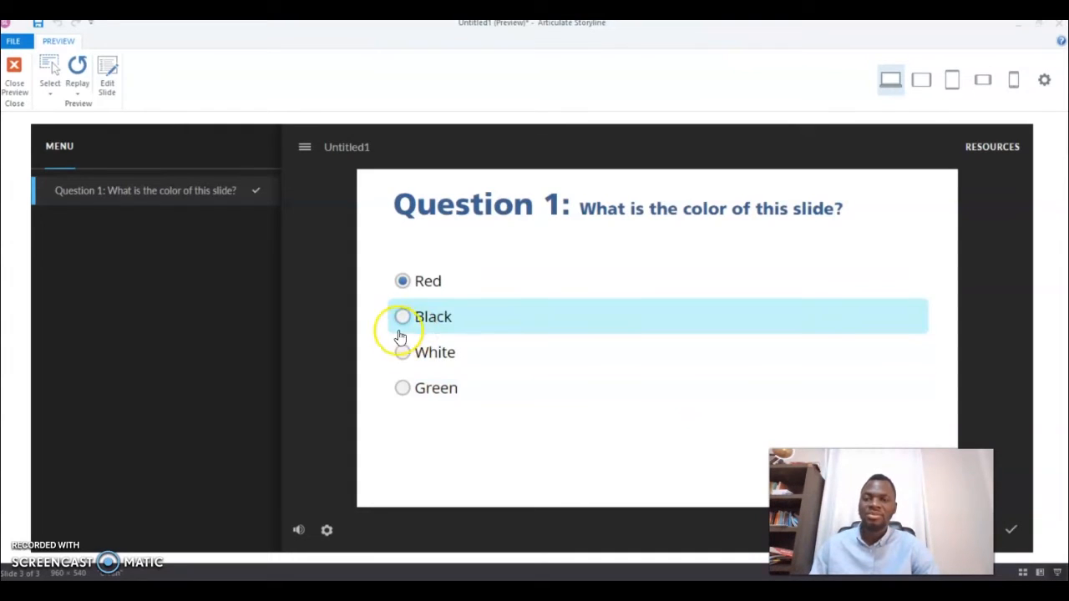
- Submit White as the answer in the preview, continue past the feedback and close the preview
{"action": "left_click", "coordinate": [405, 357]}
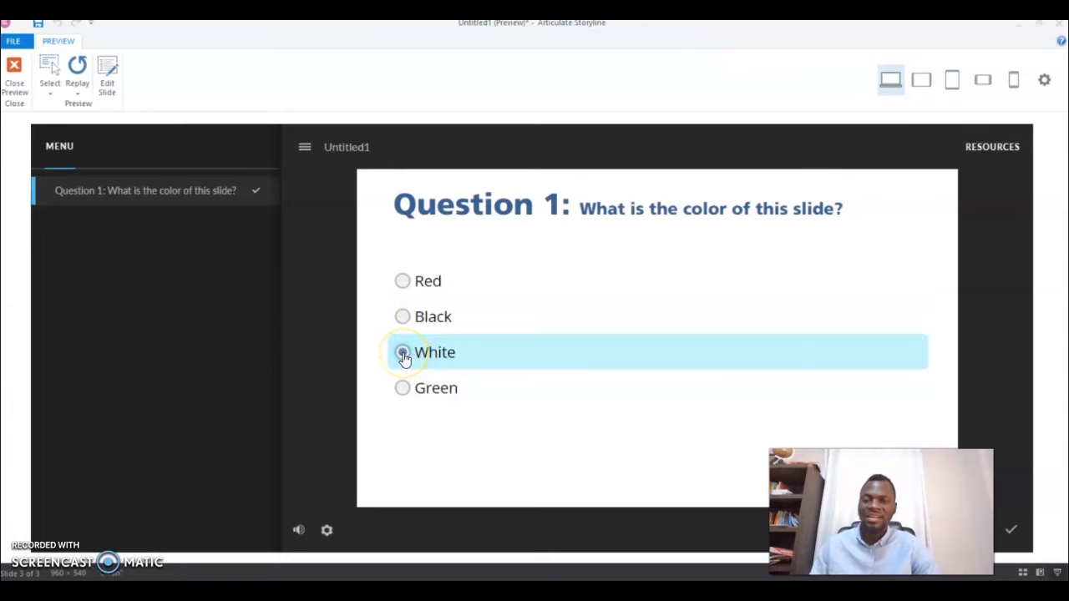
{"action": "left_click", "coordinate": [1010, 531]}
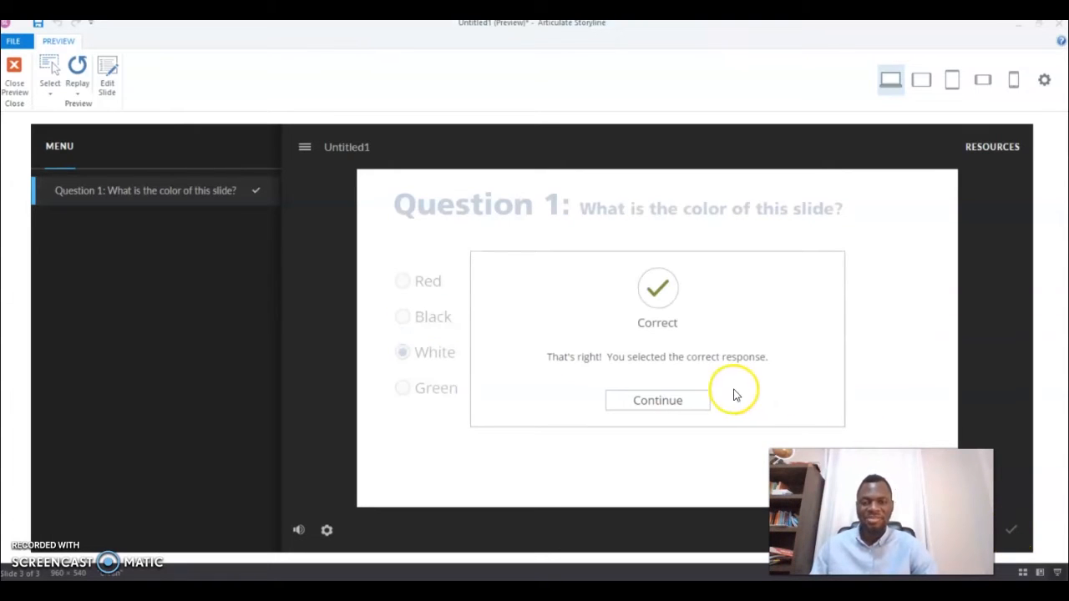
{"action": "left_click", "coordinate": [684, 407]}
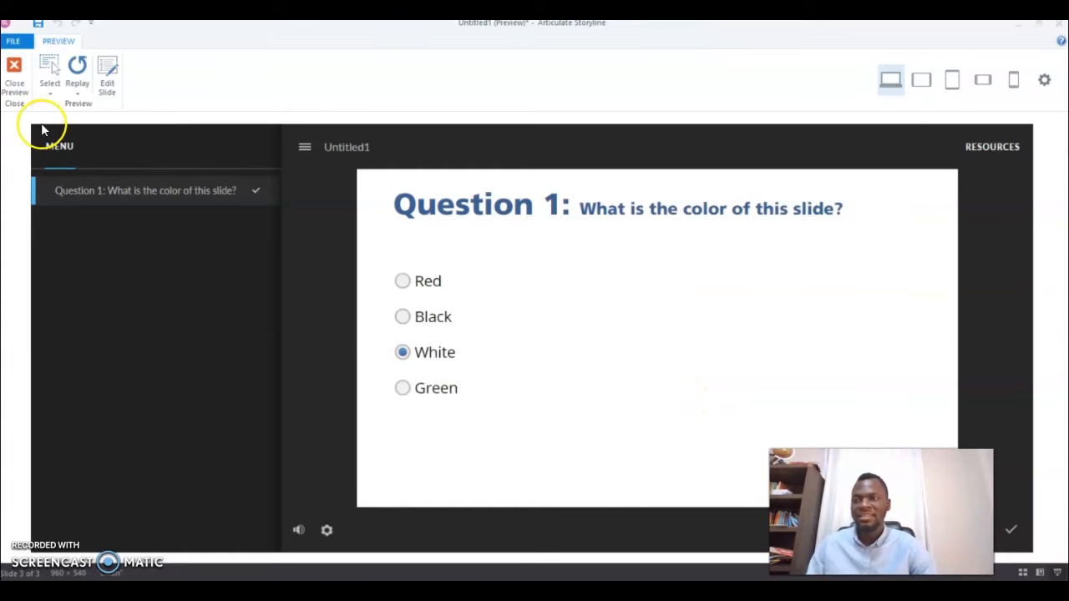
{"action": "left_click", "coordinate": [13, 69]}
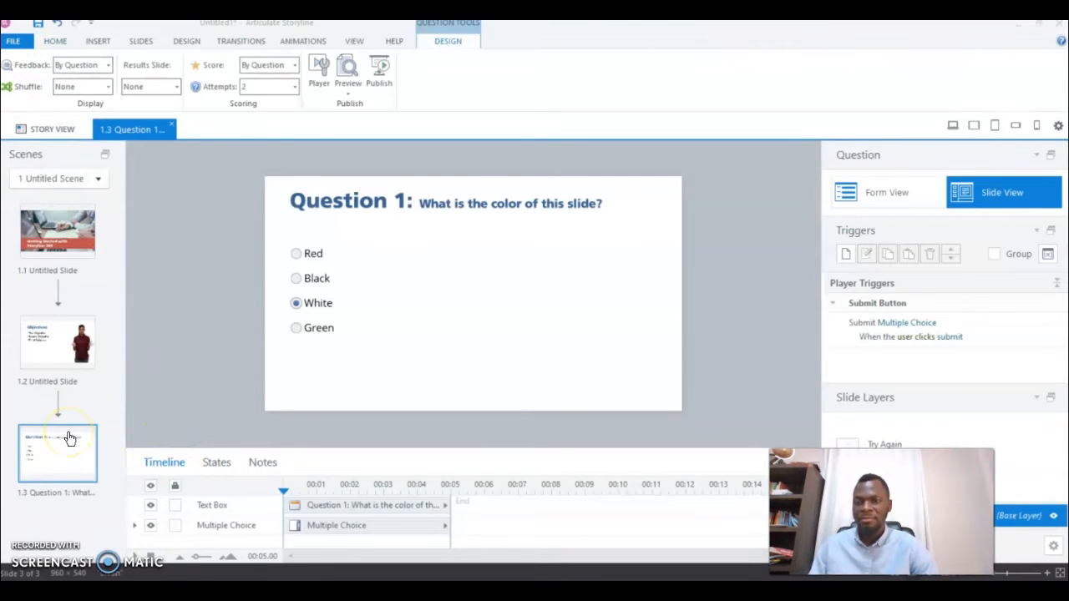
- On the Incorrect feedback layer, append "The correct response is the opposite of black." to the feedback text
{"action": "left_click", "coordinate": [1021, 498]}
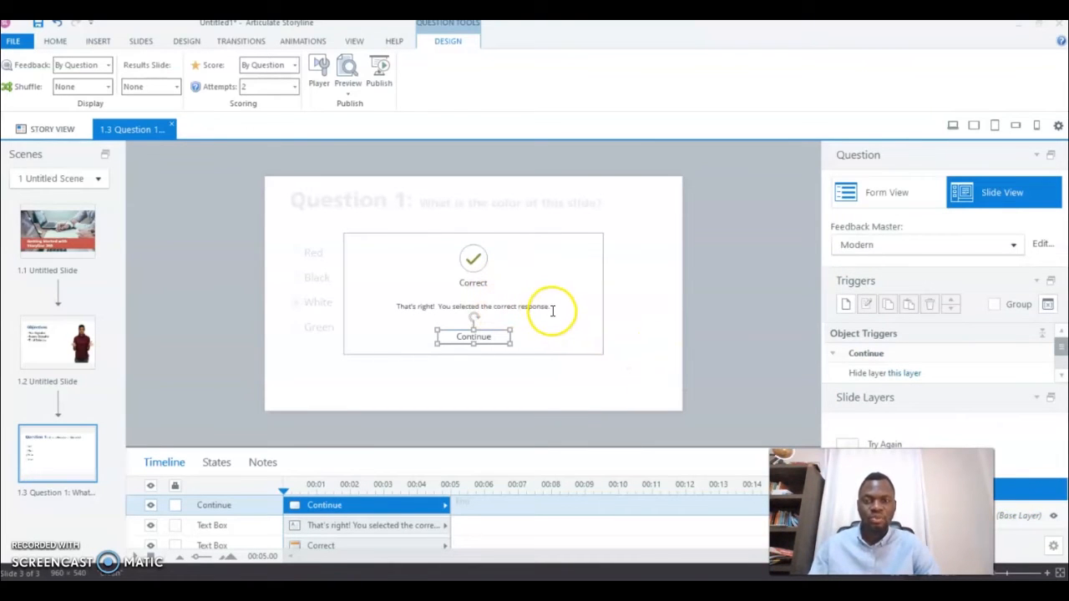
{"action": "left_click", "coordinate": [995, 468]}
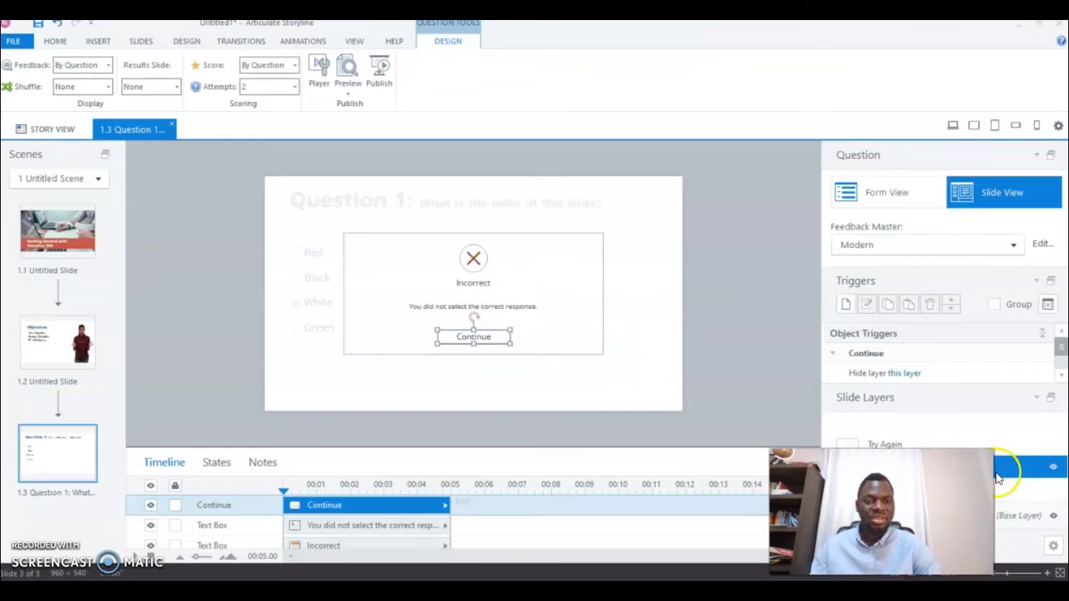
{"action": "left_click", "coordinate": [538, 306]}
{"action": "left_click_drag", "start_coordinate": [539, 307], "coordinate": [406, 301]}
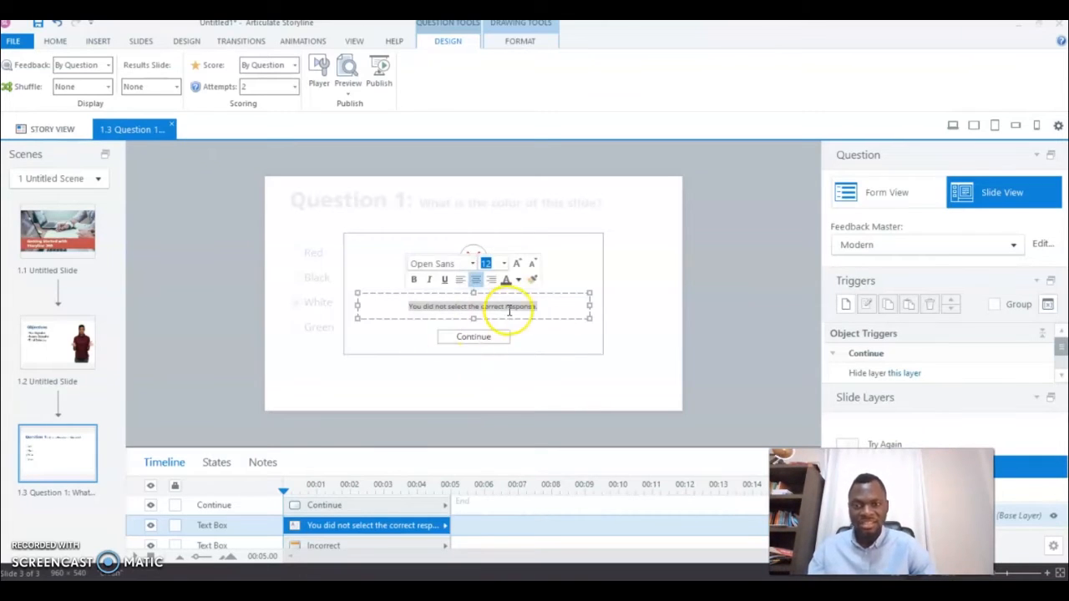
{"action": "left_click", "coordinate": [540, 309]}
{"action": "type", "text": "Th"}
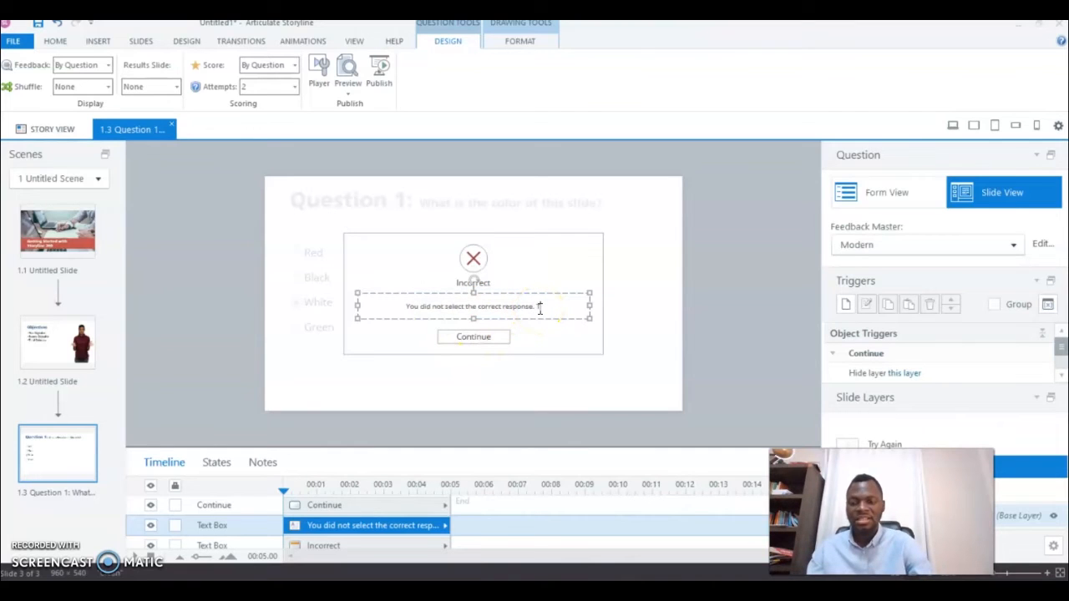
{"action": "type", "text": "e correc"}
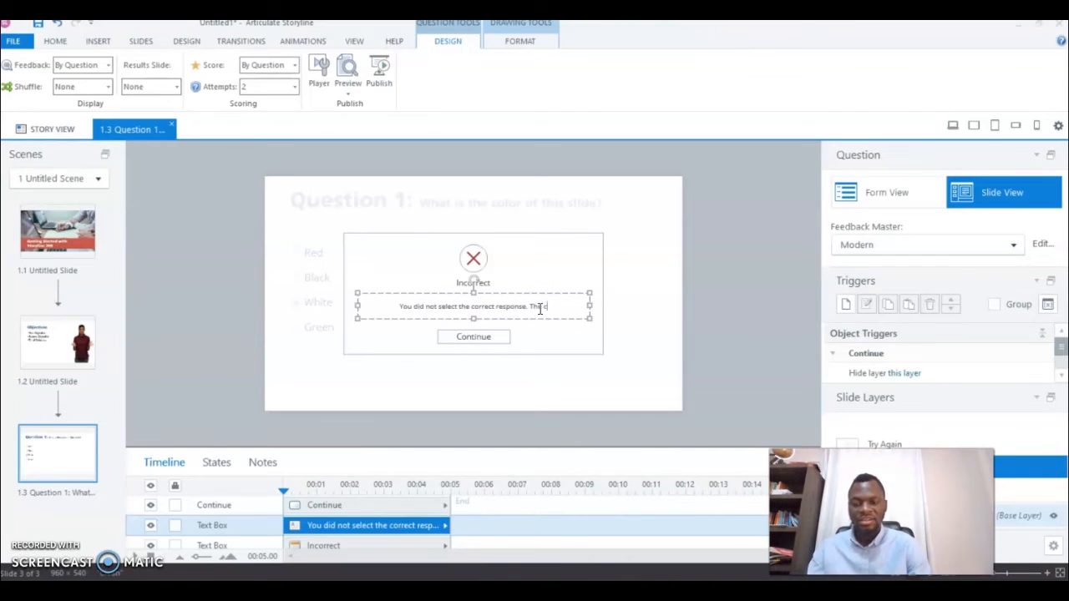
{"action": "type", "text": "t re"}
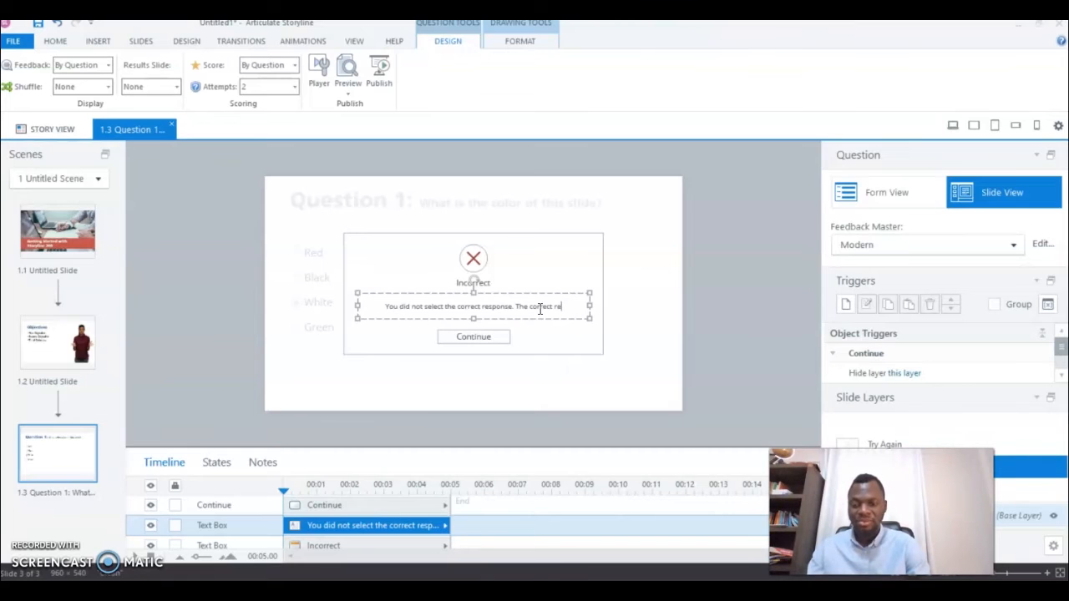
{"action": "type", "text": "spons"}
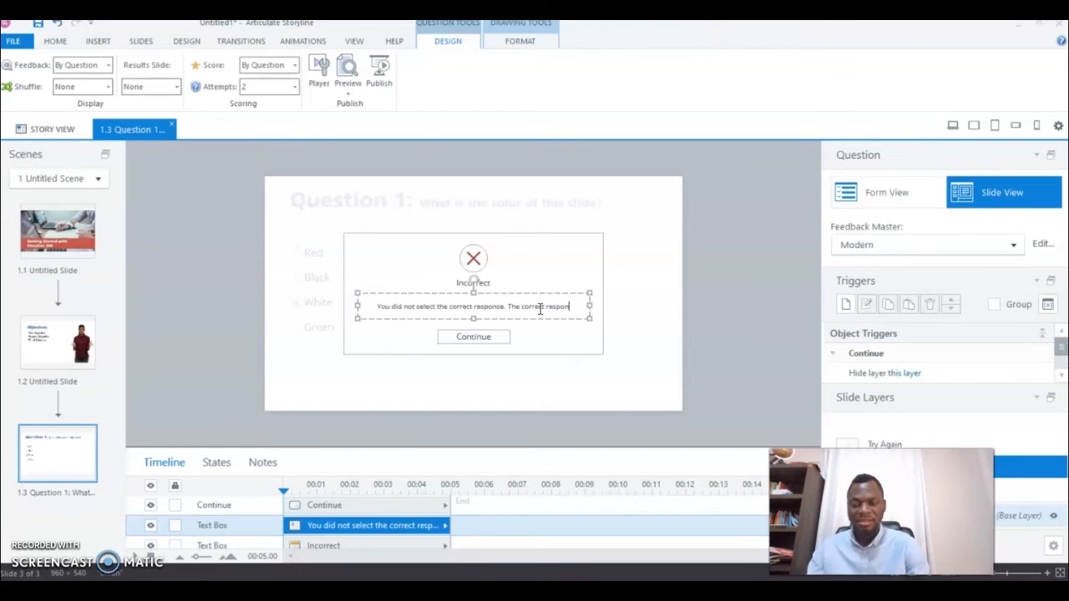
{"action": "type", "text": "e is the opposite of black."}
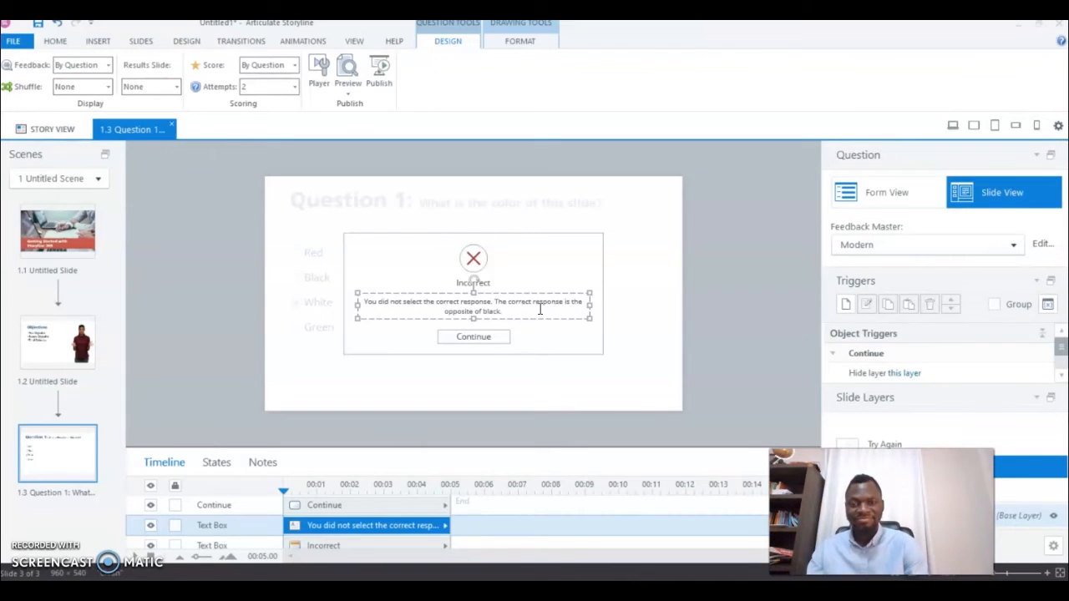
{"action": "left_click", "coordinate": [668, 315]}
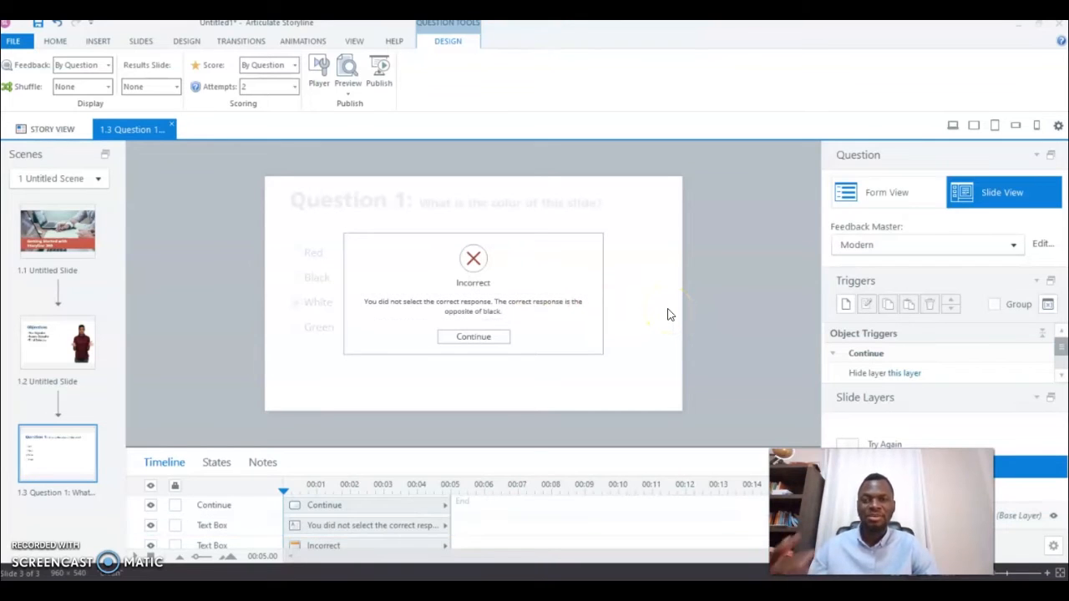
{"action": "left_click", "coordinate": [365, 300]}
{"action": "left_click_drag", "start_coordinate": [365, 302], "coordinate": [493, 303]}
{"action": "left_click", "coordinate": [187, 281]}
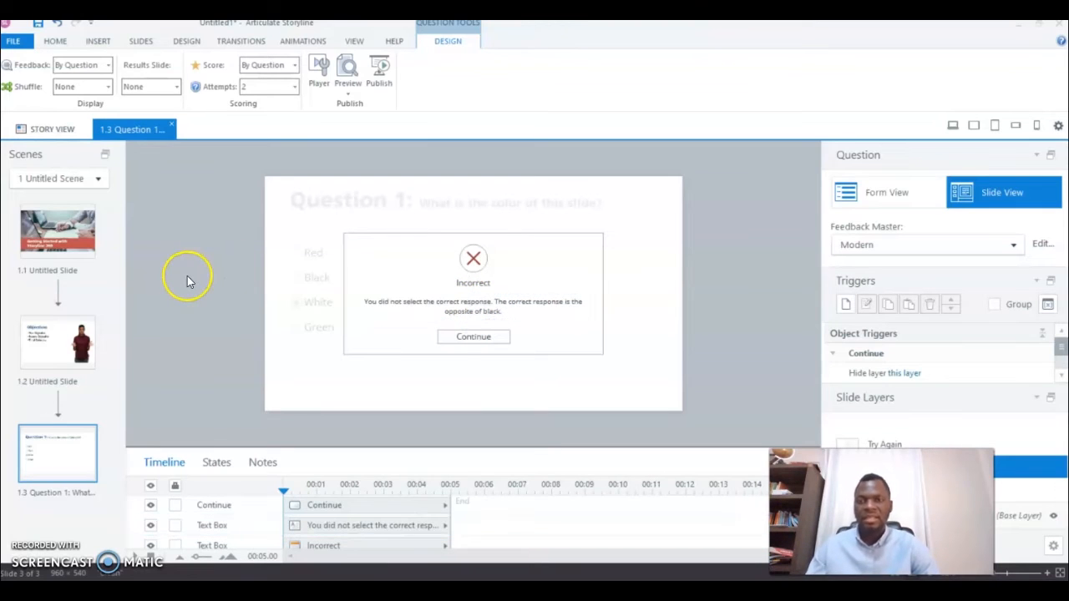
{"action": "left_click", "coordinate": [348, 94]}
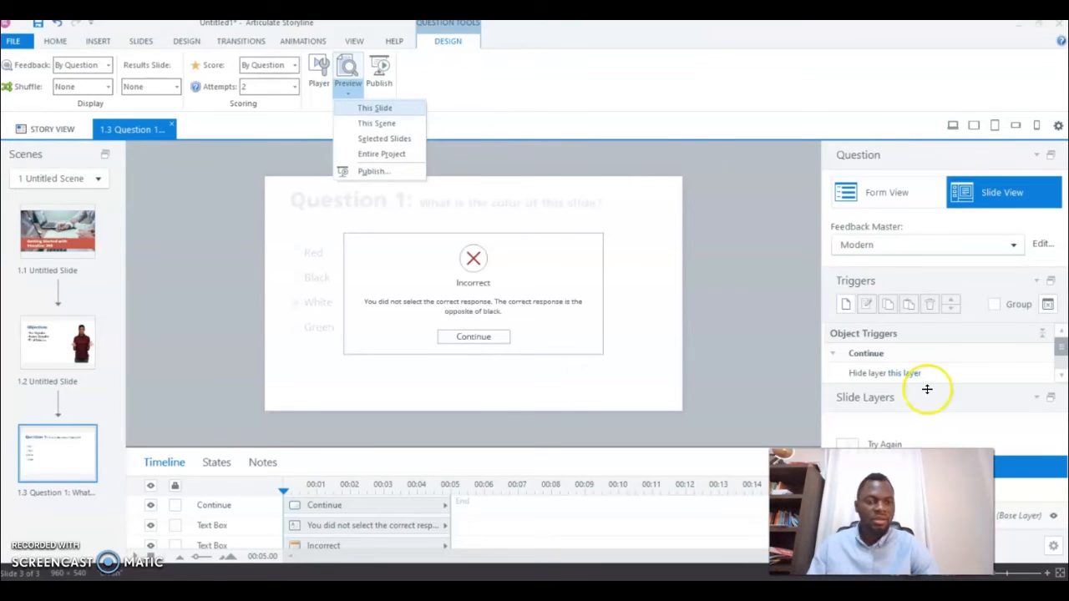
- On the Correct feedback layer, change the feedback text to "That's right! White is the correct response."
{"action": "left_click", "coordinate": [1027, 493]}
{"action": "left_click", "coordinate": [1027, 491]}
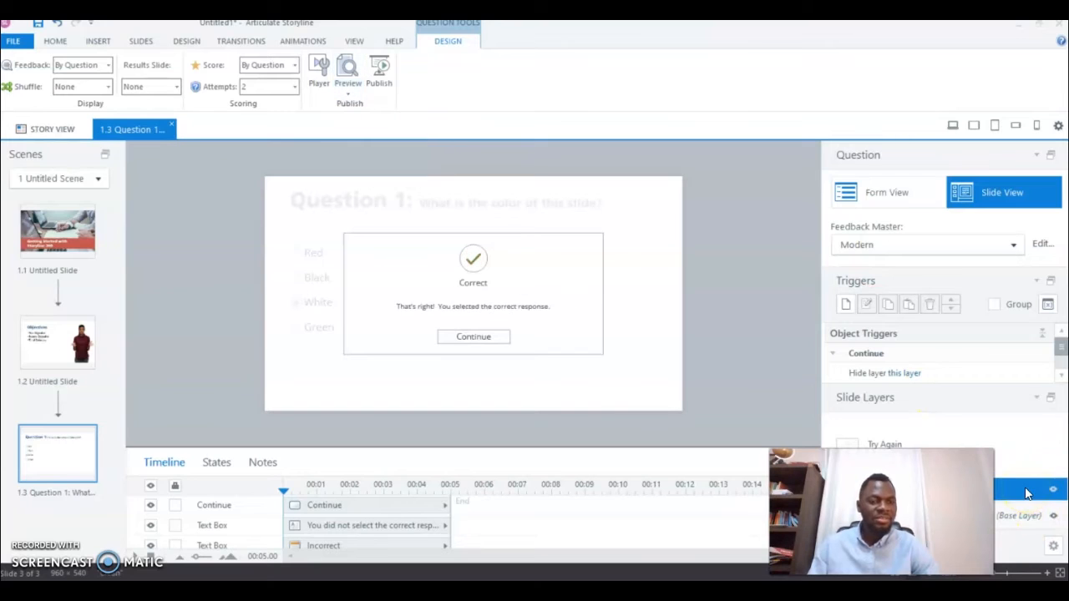
{"action": "left_click", "coordinate": [553, 306]}
{"action": "mouse_move", "coordinate": [554, 306]}
{"action": "left_mouse_down"}
{"action": "mouse_move", "coordinate": [446, 307]}
{"action": "mouse_move", "coordinate": [479, 306]}
{"action": "left_mouse_up"}
{"action": "type", "text": "Whi"}
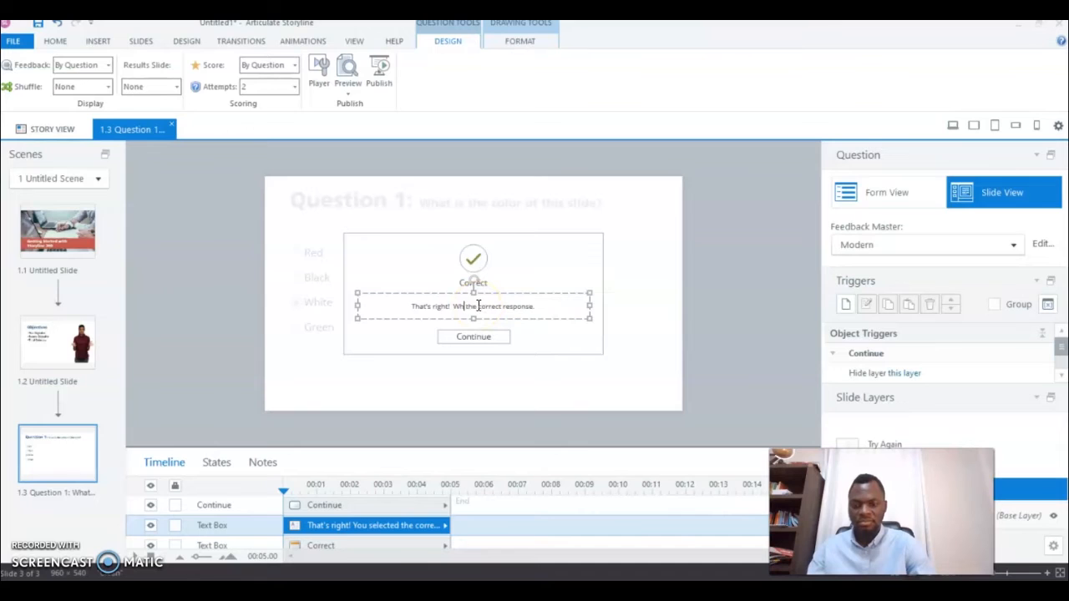
{"action": "type", "text": "te"}
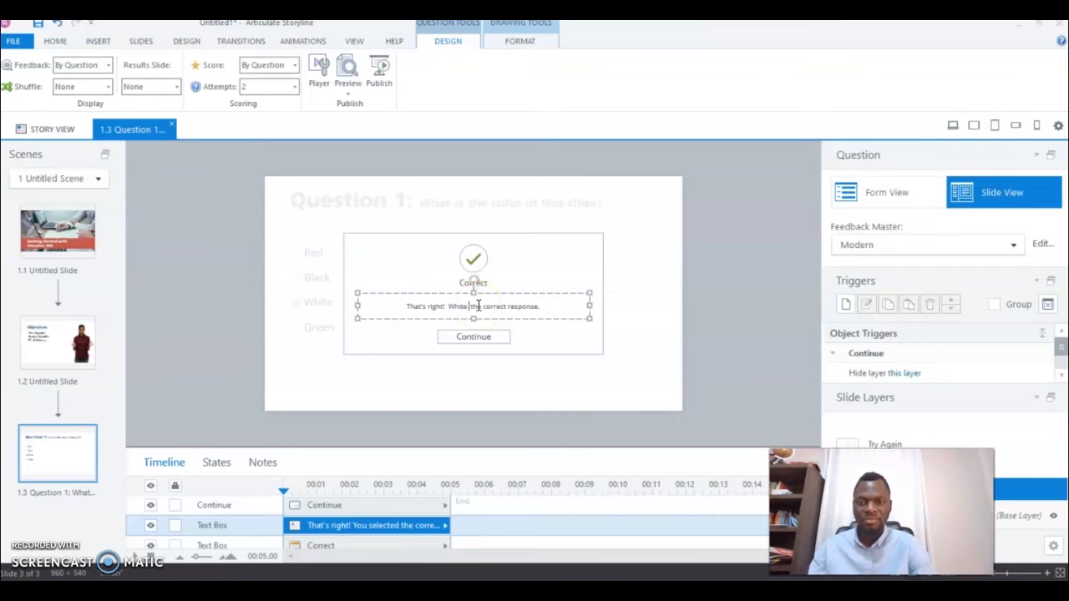
{"action": "key", "text": "BackSpace"}
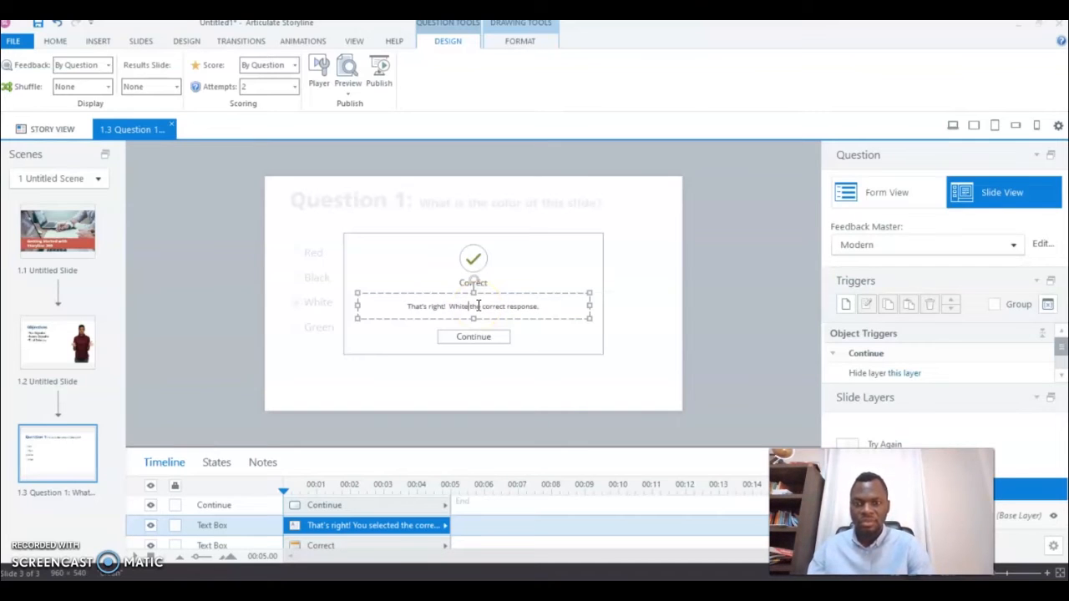
{"action": "type", "text": "is"}
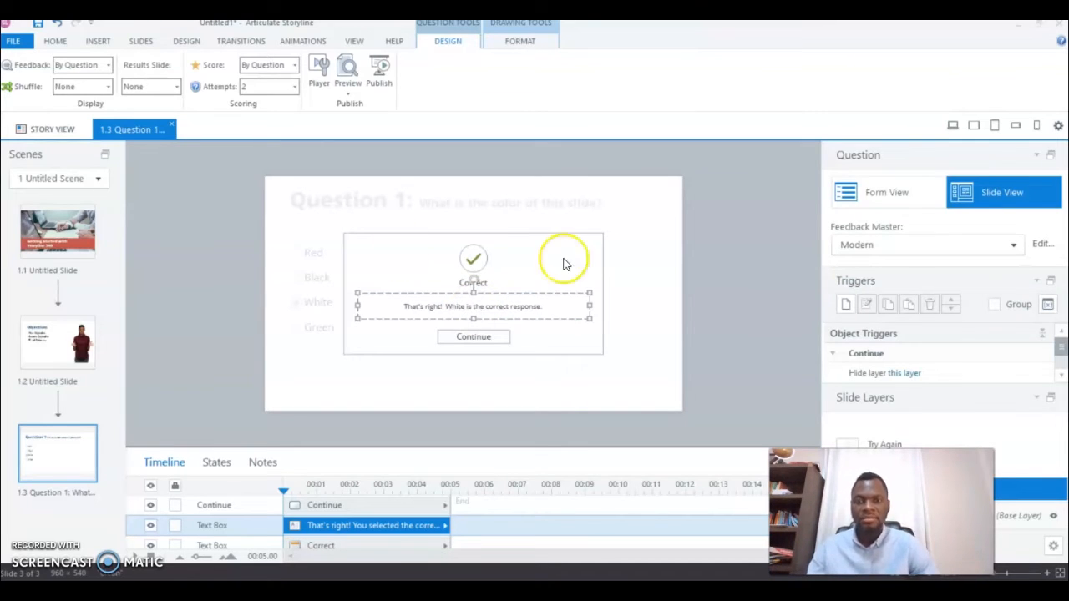
{"action": "left_click", "coordinate": [736, 272]}
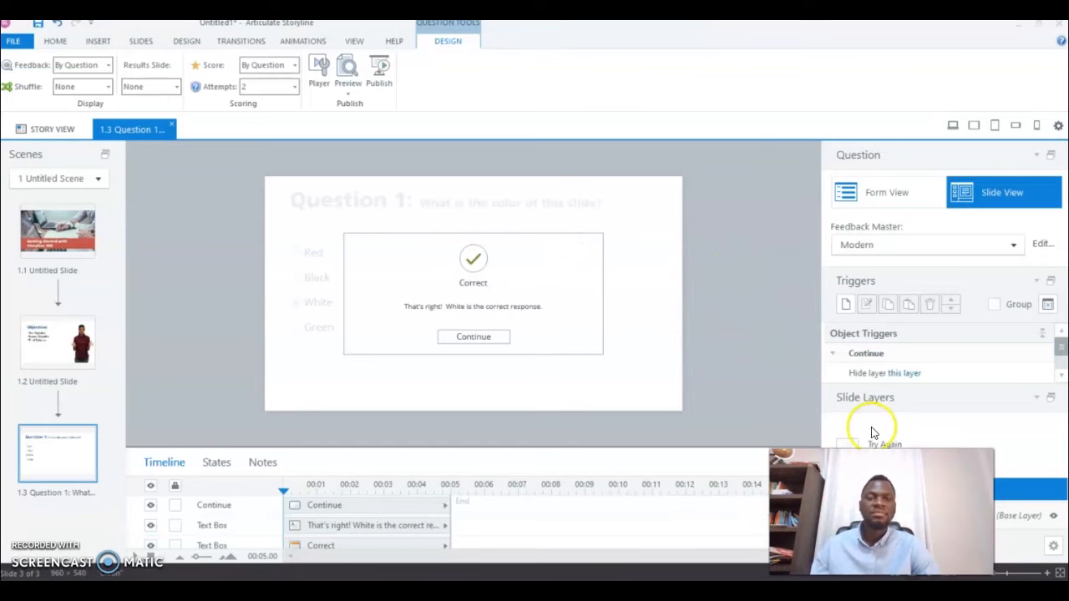
- Preview only the question slide, submit Red as the answer and choose to try again from the feedback
{"action": "left_click", "coordinate": [348, 92]}
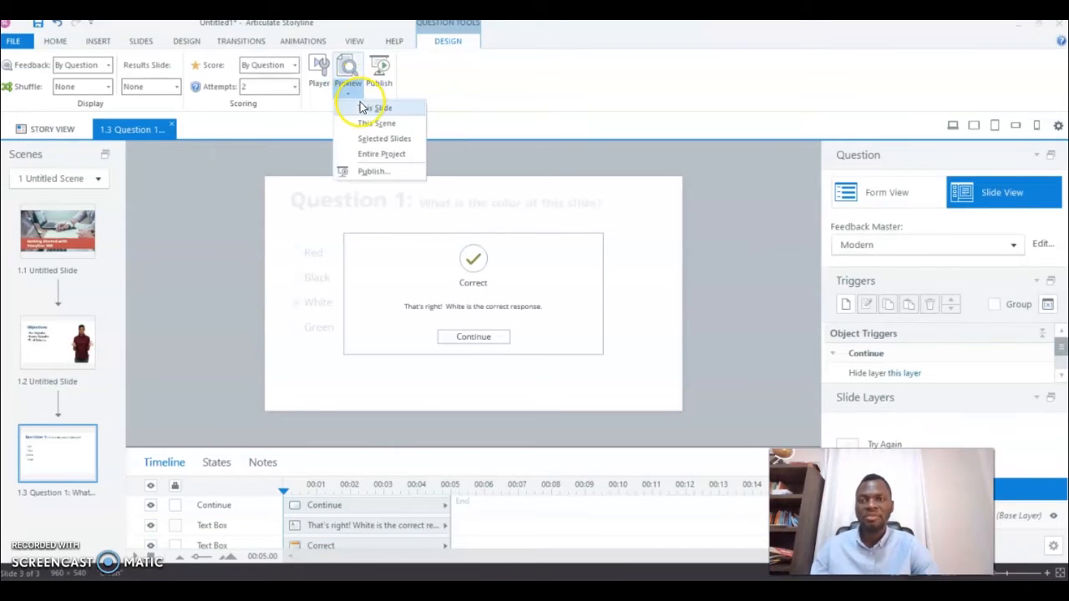
{"action": "left_click", "coordinate": [360, 102]}
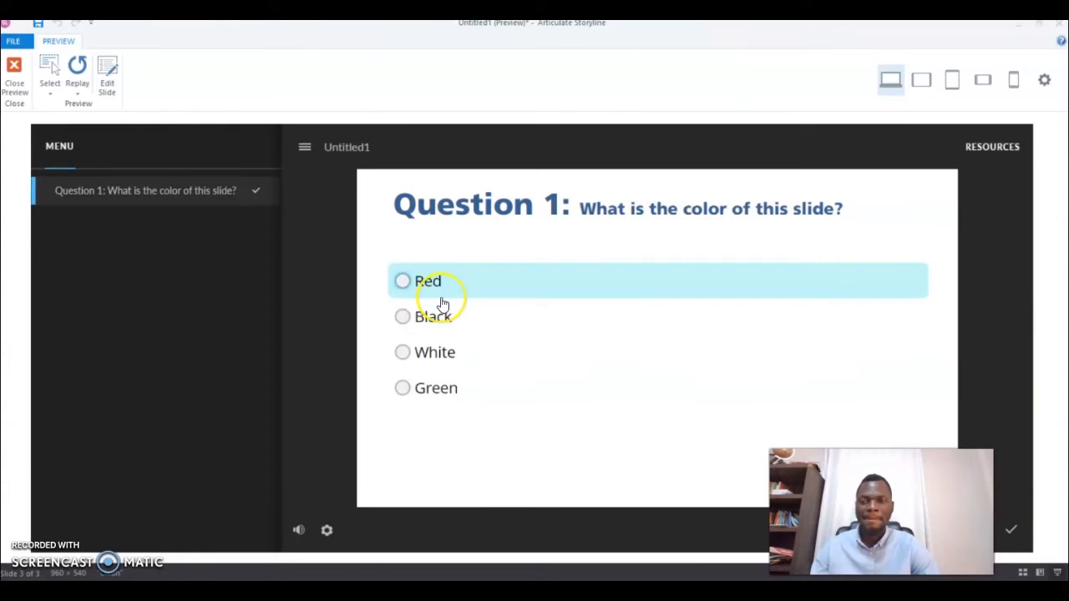
{"action": "left_click", "coordinate": [404, 286]}
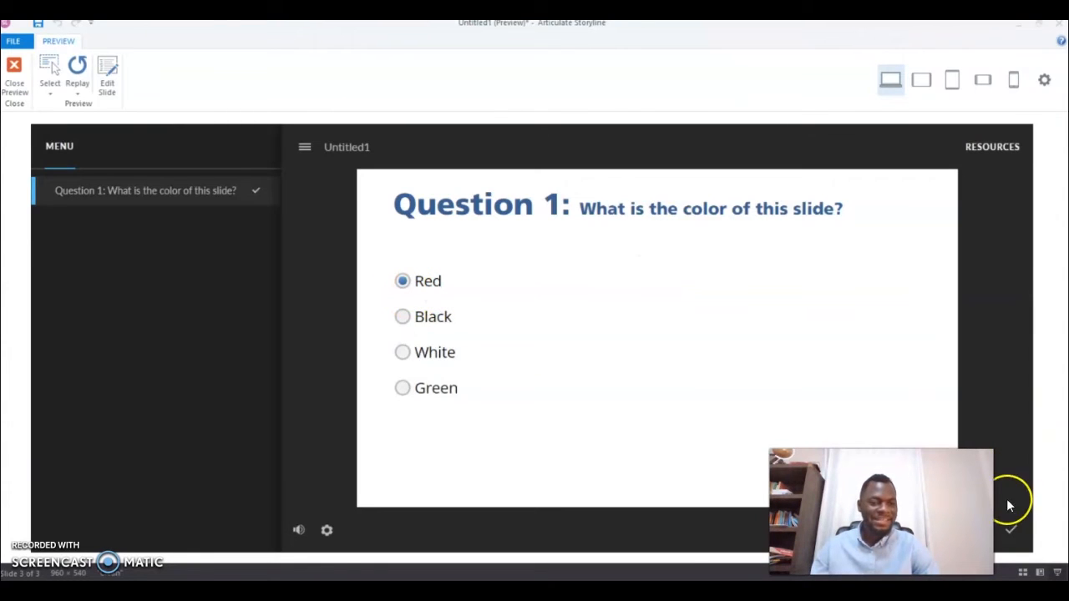
{"action": "left_click", "coordinate": [1012, 533]}
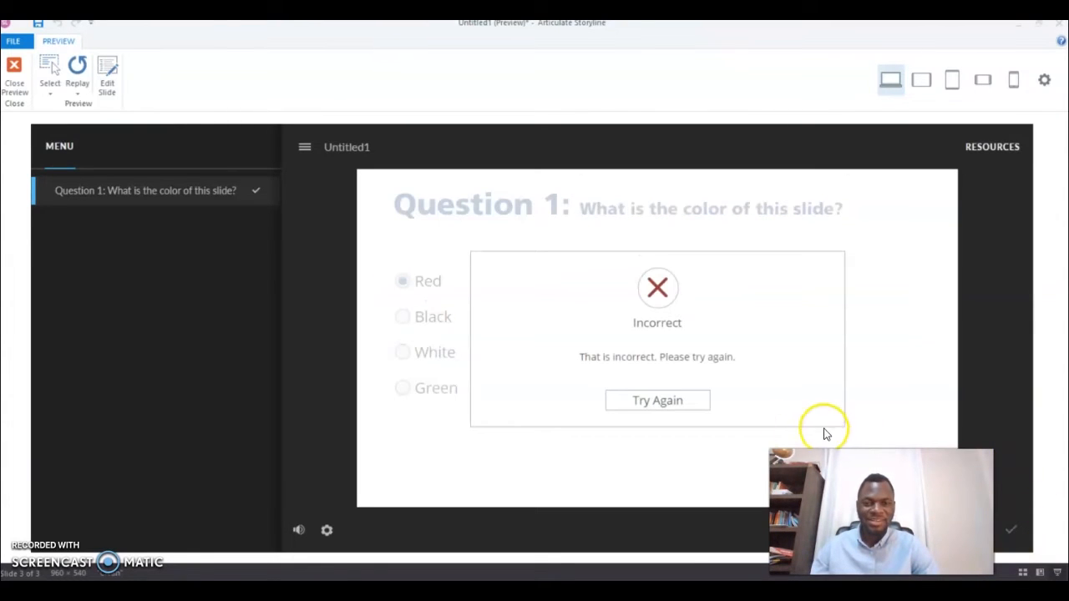
{"action": "left_click", "coordinate": [666, 407]}
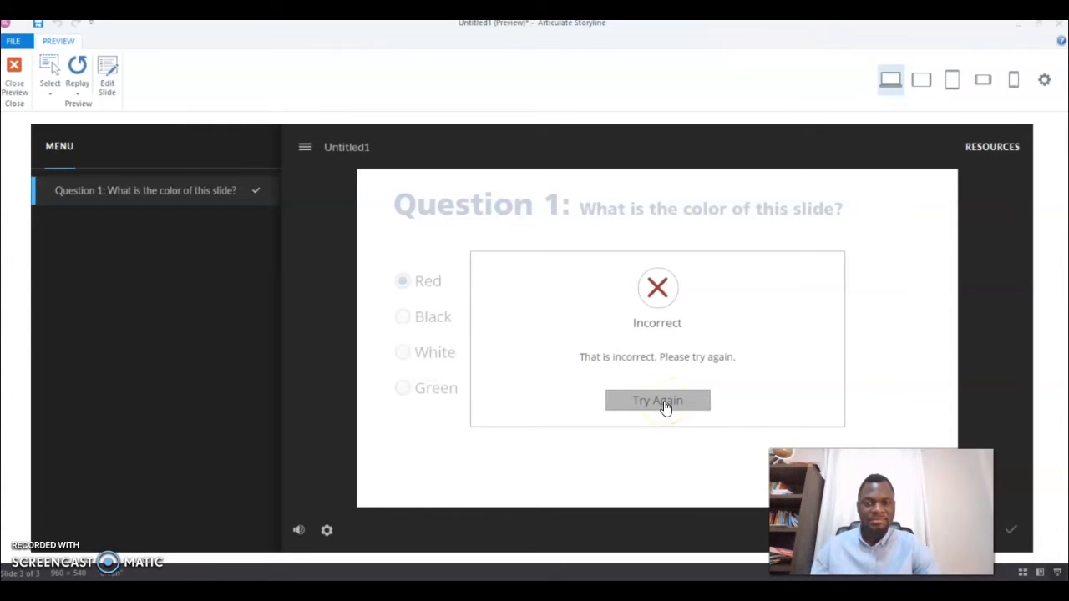
- Answer White on the second attempt, submit it, continue past the feedback and close the preview
{"action": "left_click", "coordinate": [393, 357]}
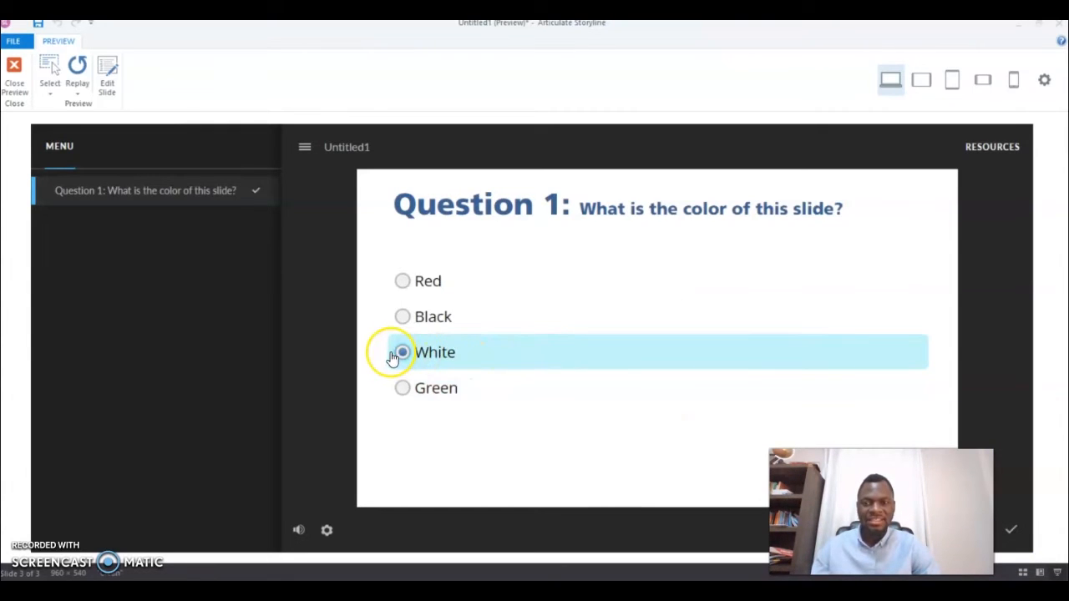
{"action": "left_click", "coordinate": [1012, 535]}
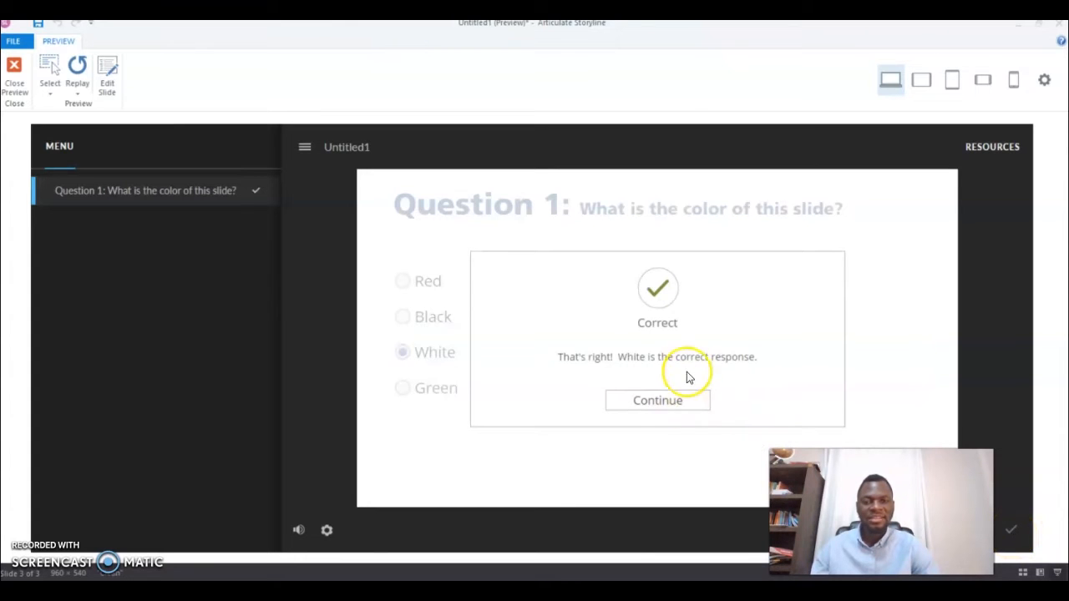
{"action": "left_click", "coordinate": [672, 401]}
{"action": "left_click", "coordinate": [15, 81]}
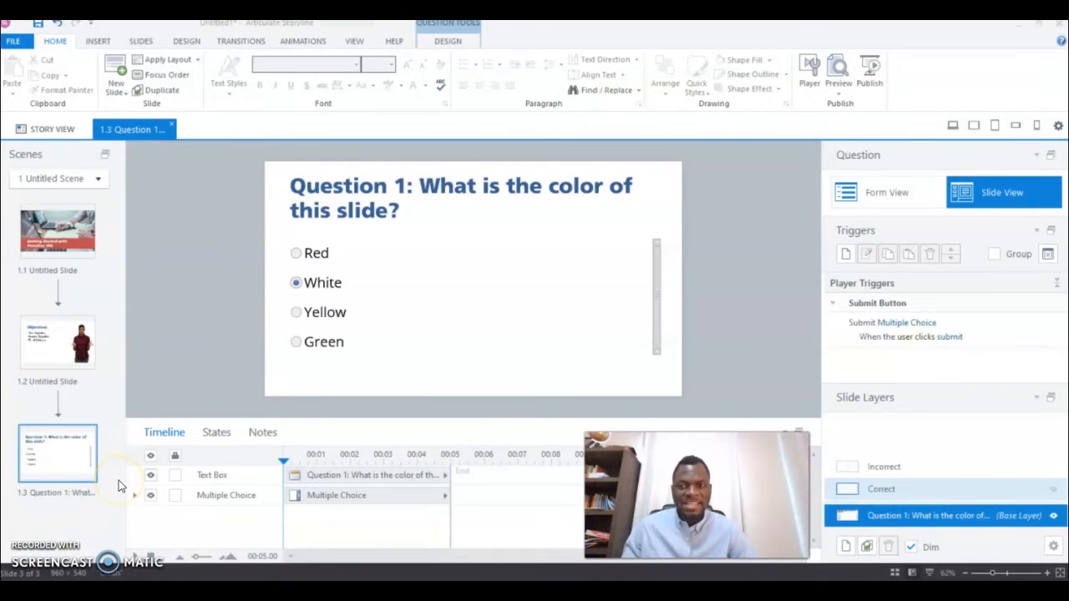
- Insert a built-in Multiple Response graded question slide after the first question slide
{"action": "right_click", "coordinate": [64, 458]}
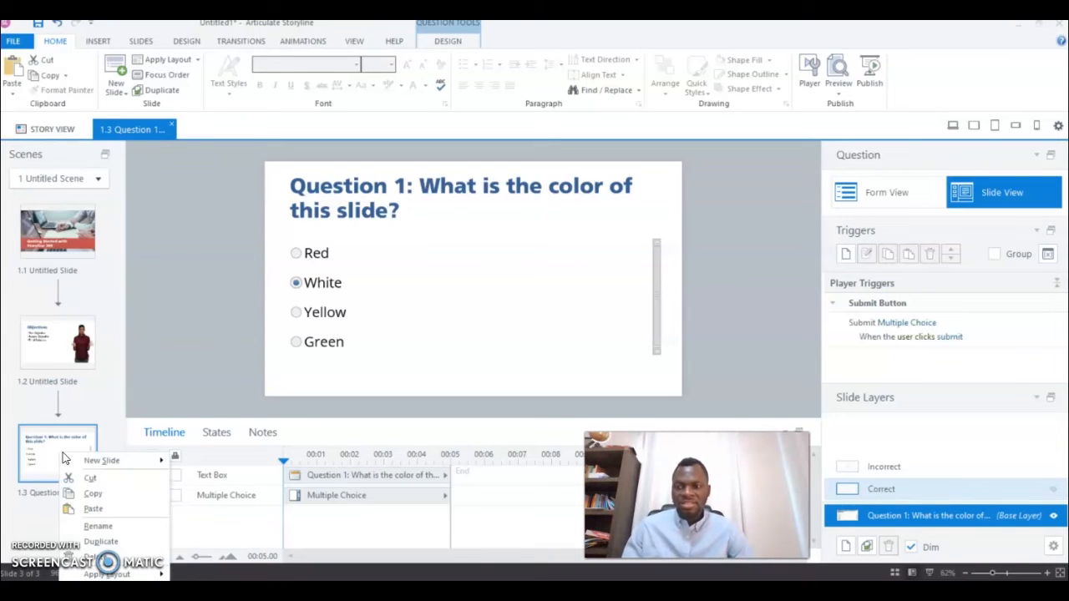
{"action": "mouse_move", "coordinate": [82, 463]}
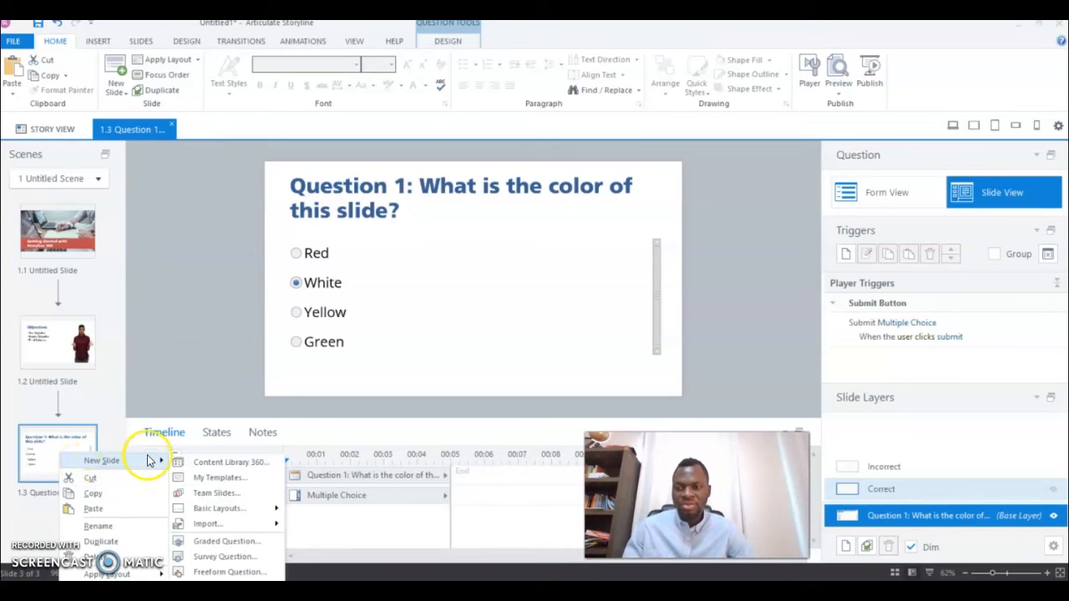
{"action": "mouse_move", "coordinate": [233, 511]}
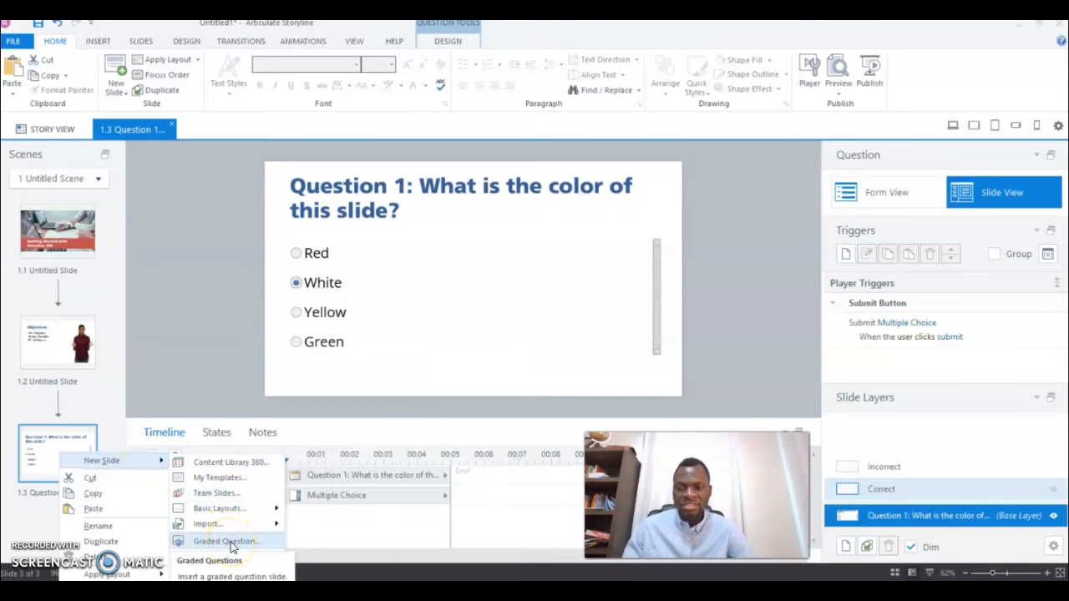
{"action": "left_click", "coordinate": [231, 542]}
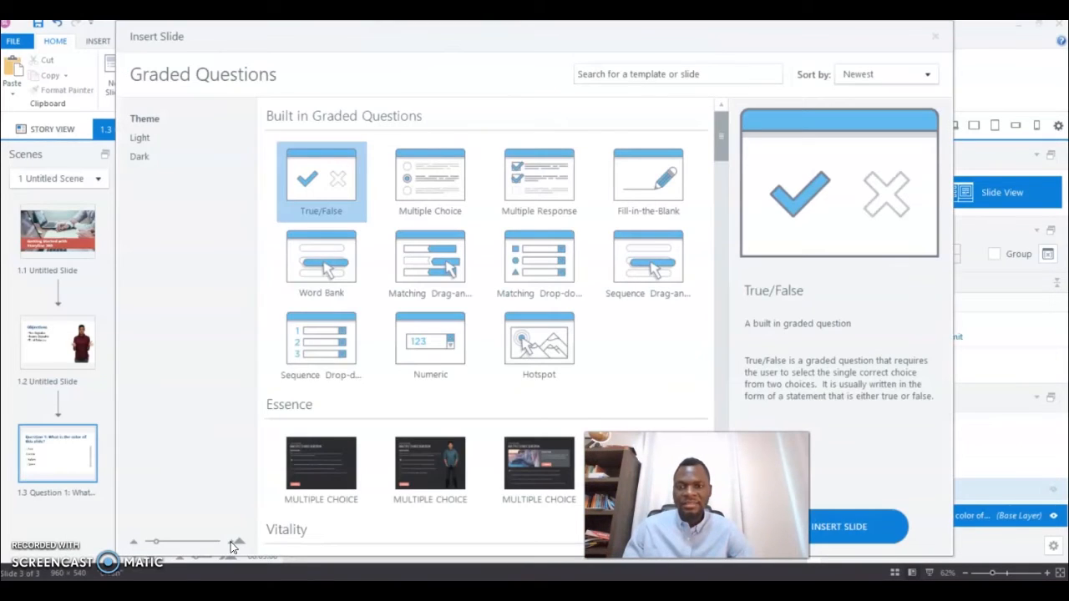
{"action": "left_click", "coordinate": [554, 188]}
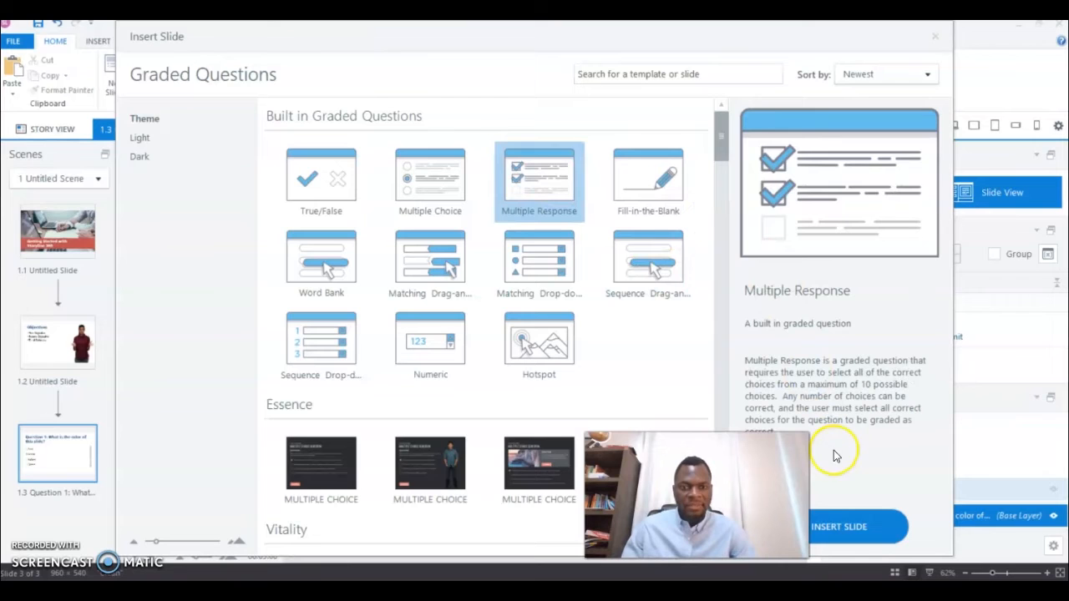
{"action": "left_click", "coordinate": [862, 525]}
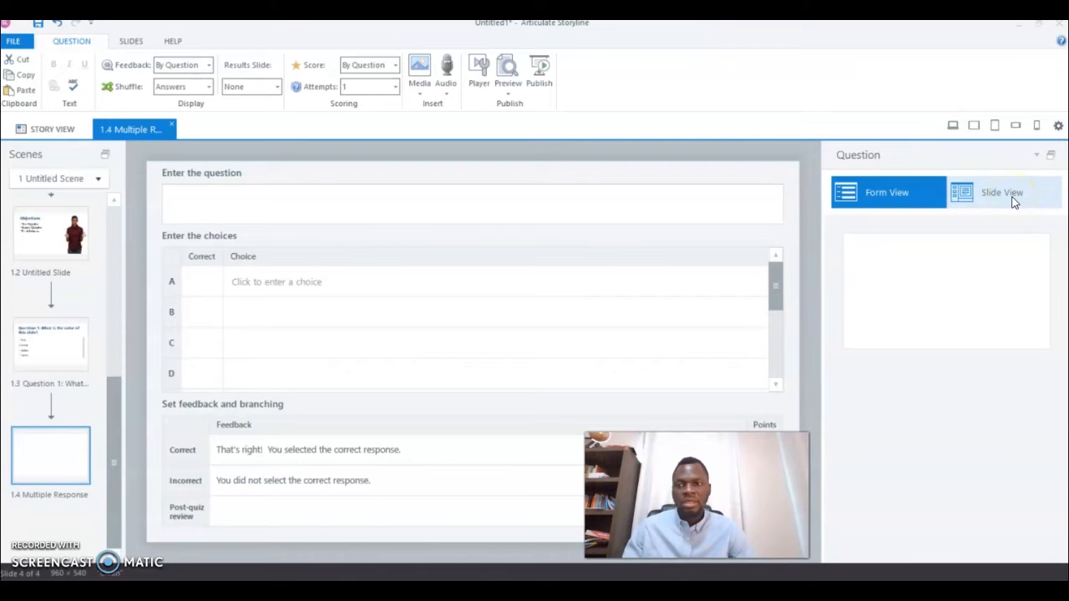
- Copy the question text from slide 1.3 into the Multiple Response slide's question field and renumber it as Question 2
{"action": "left_click", "coordinate": [65, 349]}
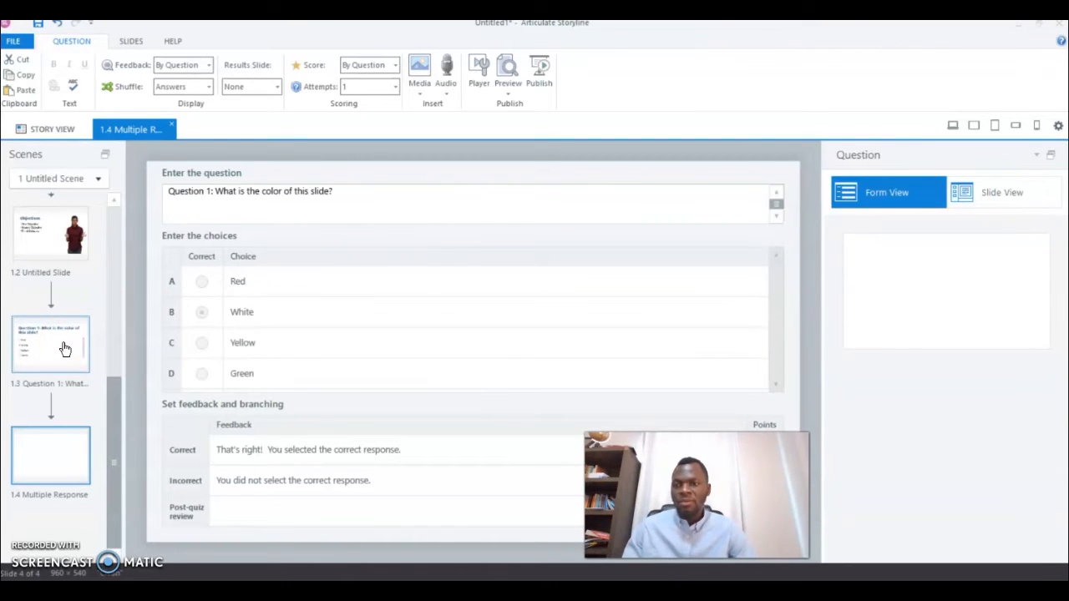
{"action": "left_click_drag", "start_coordinate": [337, 191], "coordinate": [171, 188]}
{"action": "key", "text": "ctrl+c"}
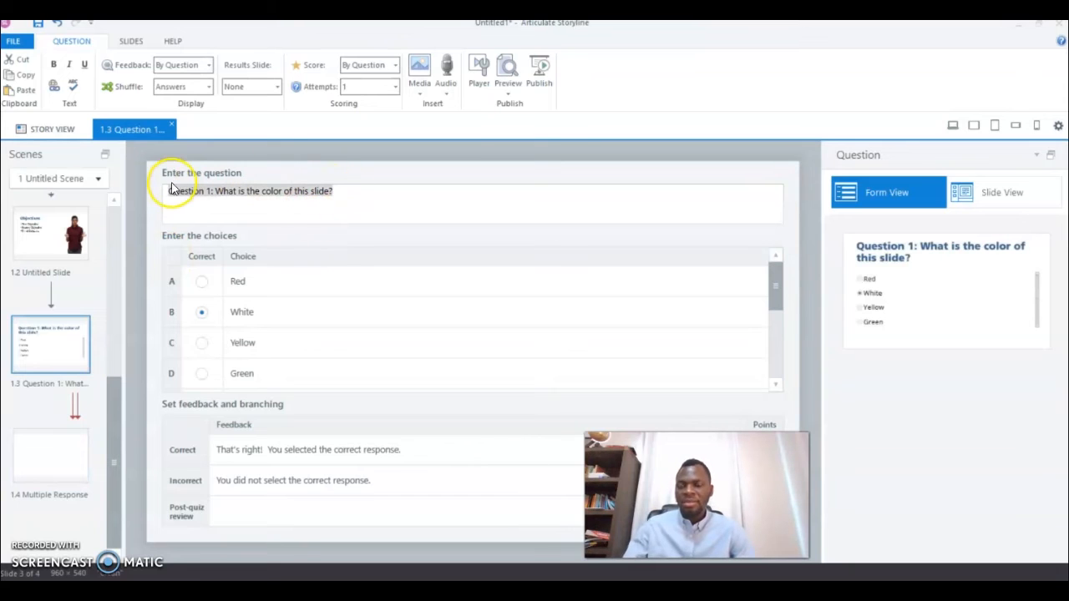
{"action": "left_click", "coordinate": [48, 469]}
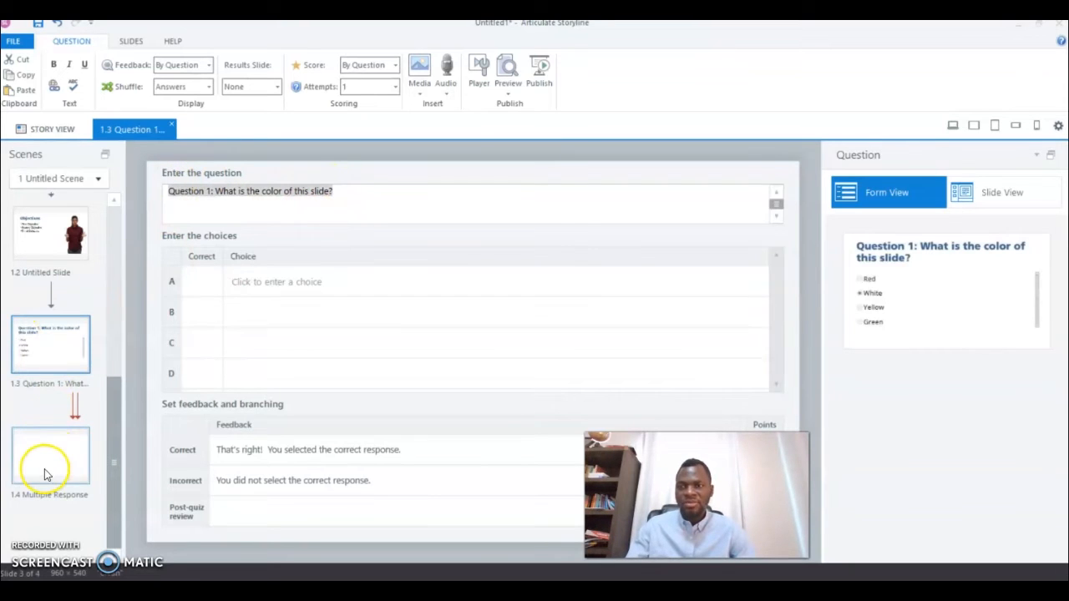
{"action": "right_click", "coordinate": [267, 197]}
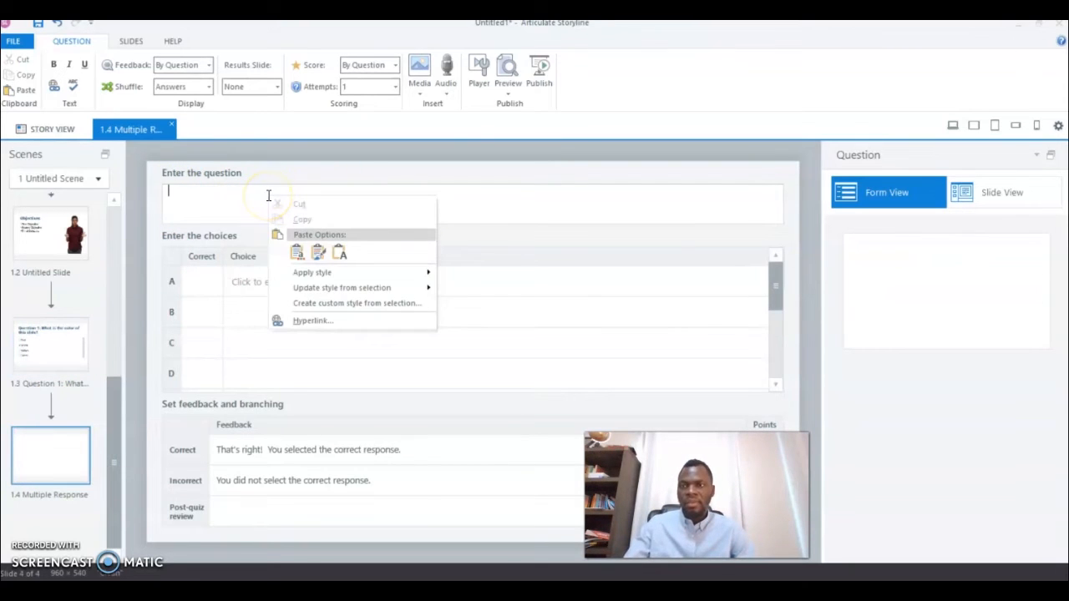
{"action": "left_click", "coordinate": [241, 200]}
{"action": "key", "text": "ctrl+v"}
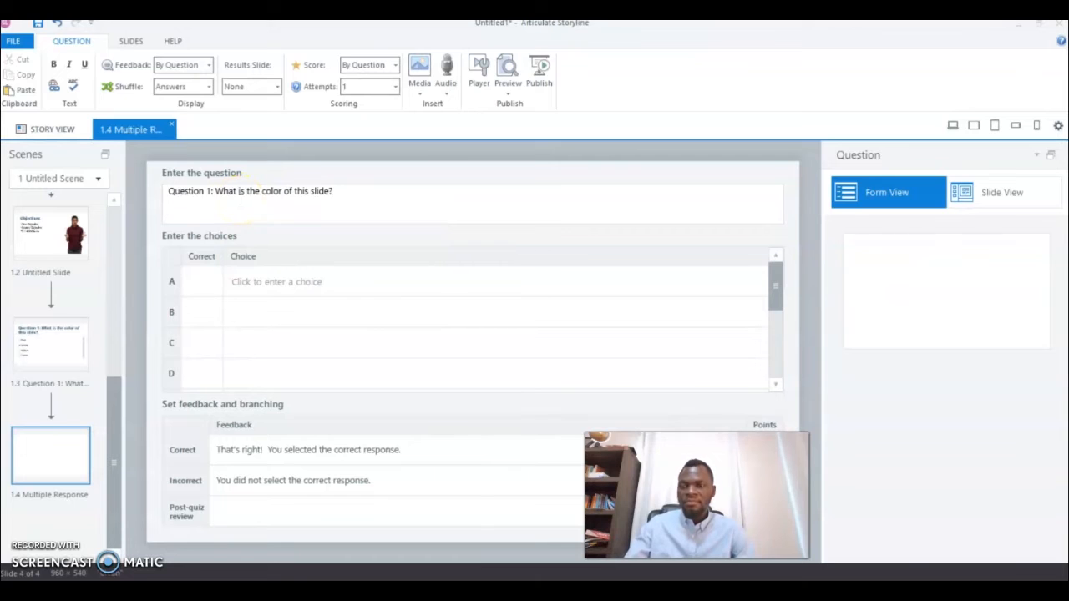
{"action": "double_click", "coordinate": [208, 190]}
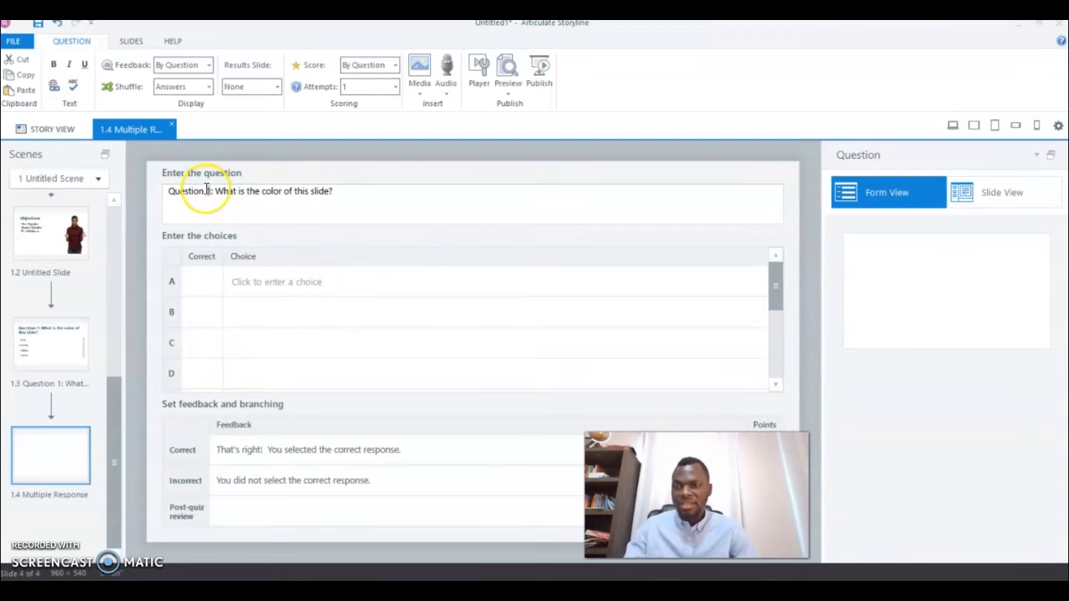
{"action": "type", "text": "2"}
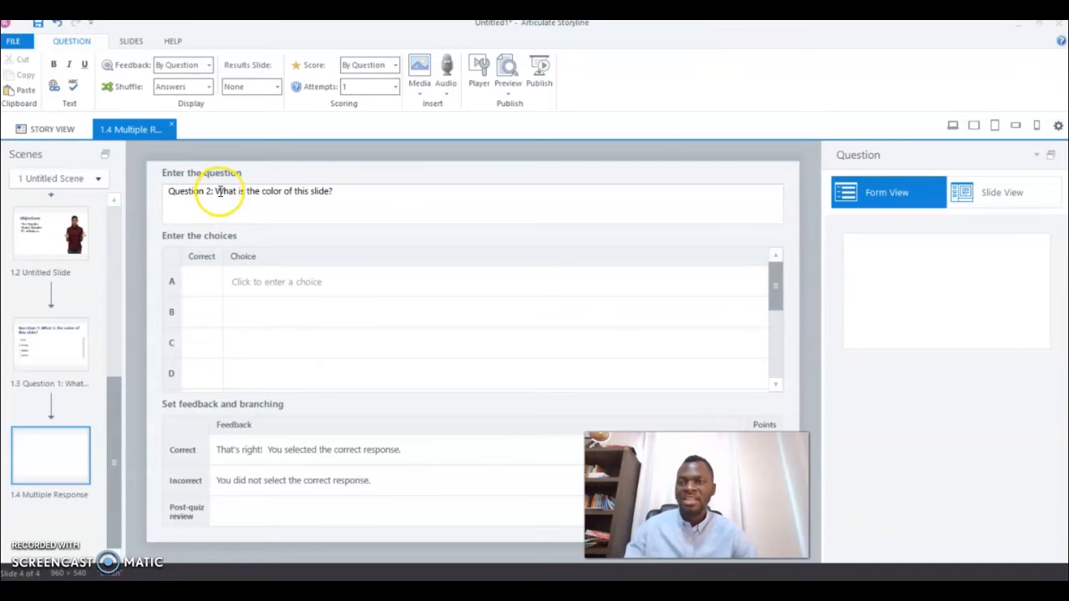
- Replace the wording after "Question 2:" with "What is the size of this slide?"
{"action": "left_click_drag", "start_coordinate": [214, 191], "coordinate": [363, 183]}
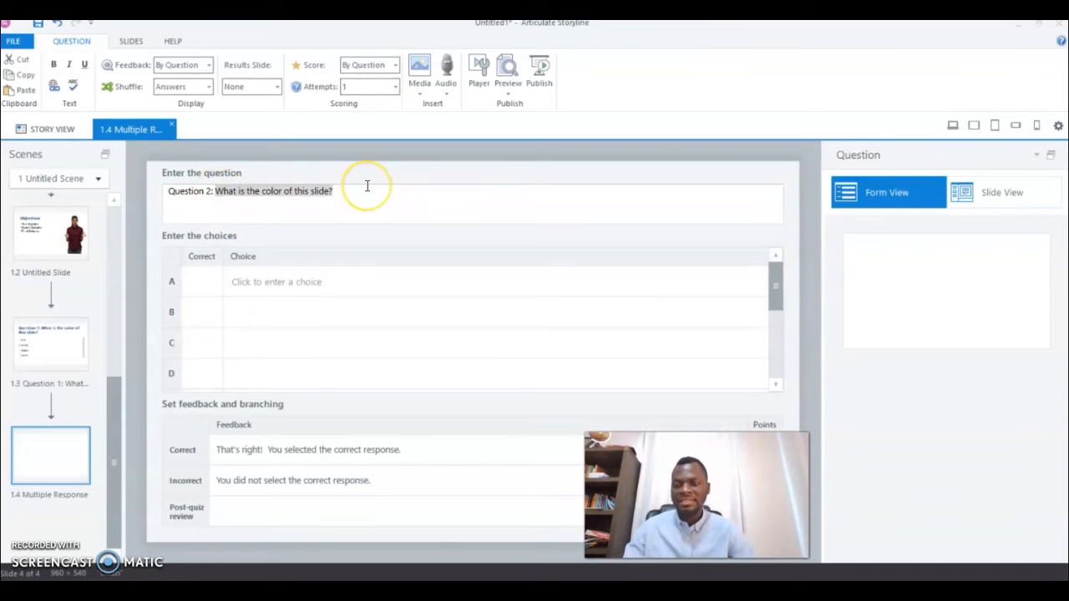
{"action": "type", "text": "What ius"}
{"action": "key", "text": "BackSpace"}
{"action": "key", "text": "BackSpace"}
{"action": "type", "text": "s the "}
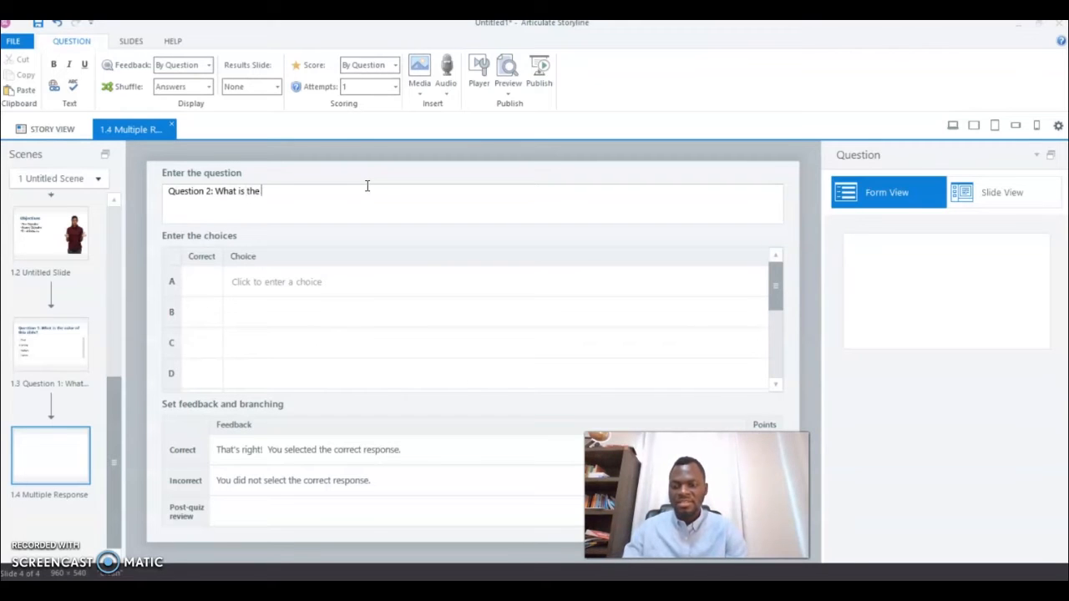
{"action": "type", "text": "size of this slide"}
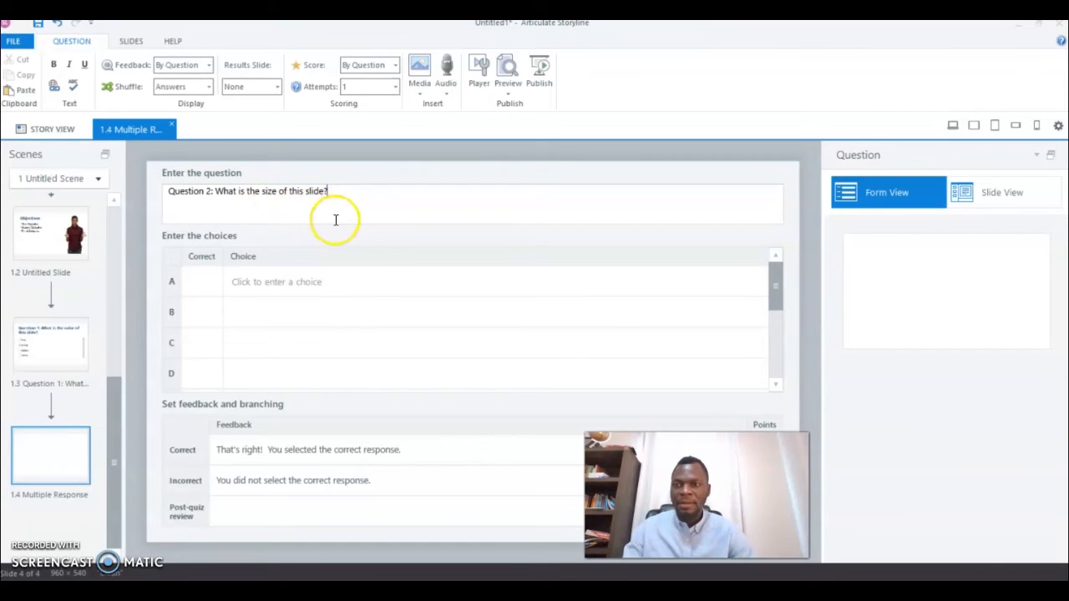
{"action": "type", "text": "? "}
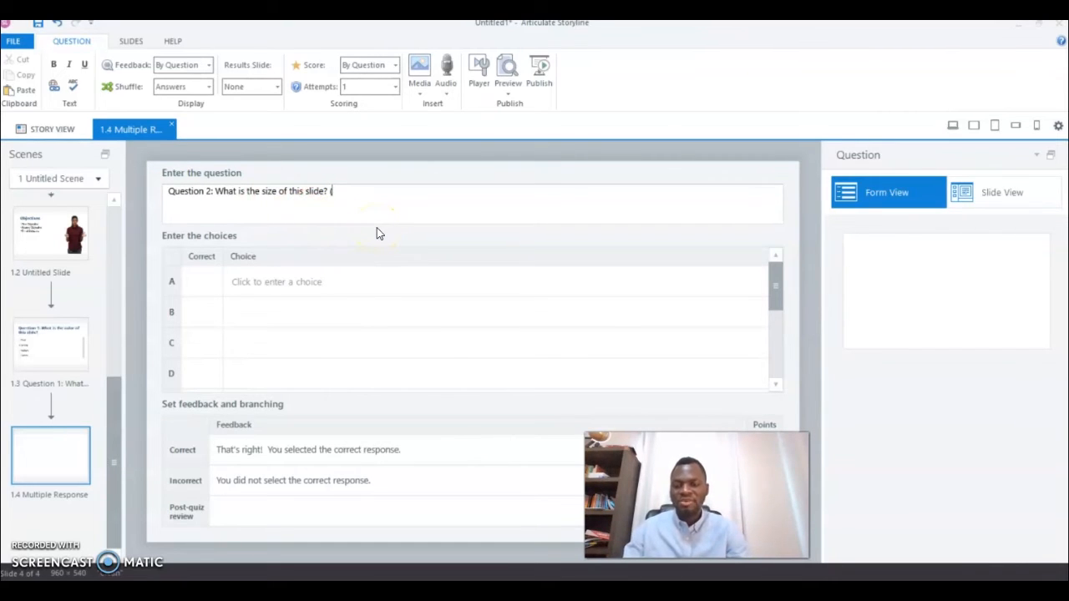
- Append the instruction "(Select all that apply)" to the end of the Question 2 text
{"action": "type", "text": "(Sele"}
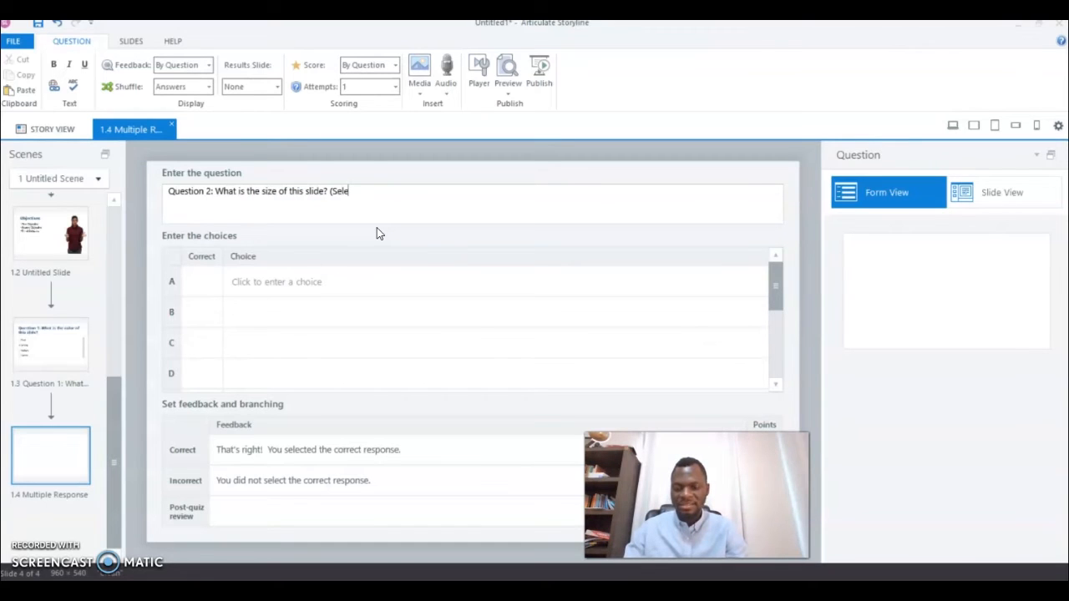
{"action": "type", "text": "ct all the"}
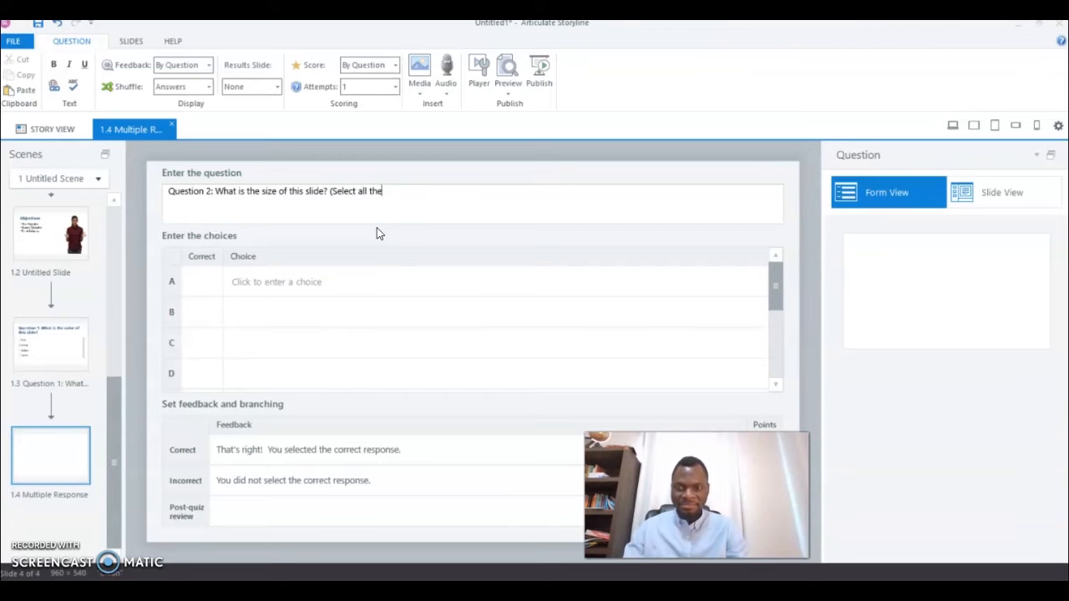
{"action": "key", "text": "BackSpace"}
{"action": "key", "text": "BackSpace"}
{"action": "type", "text": "at "}
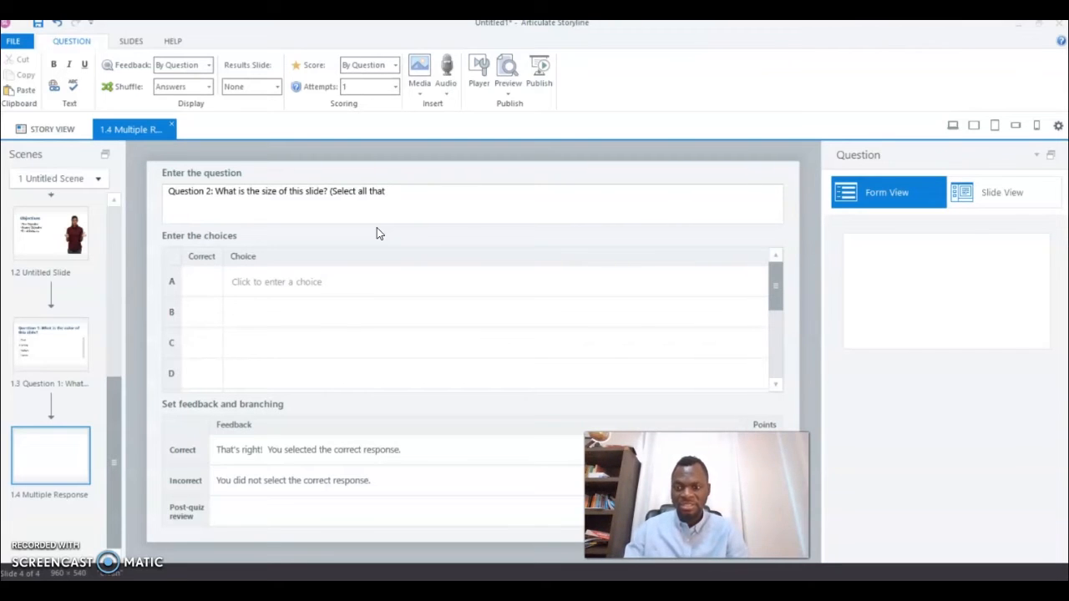
{"action": "type", "text": "apply"}
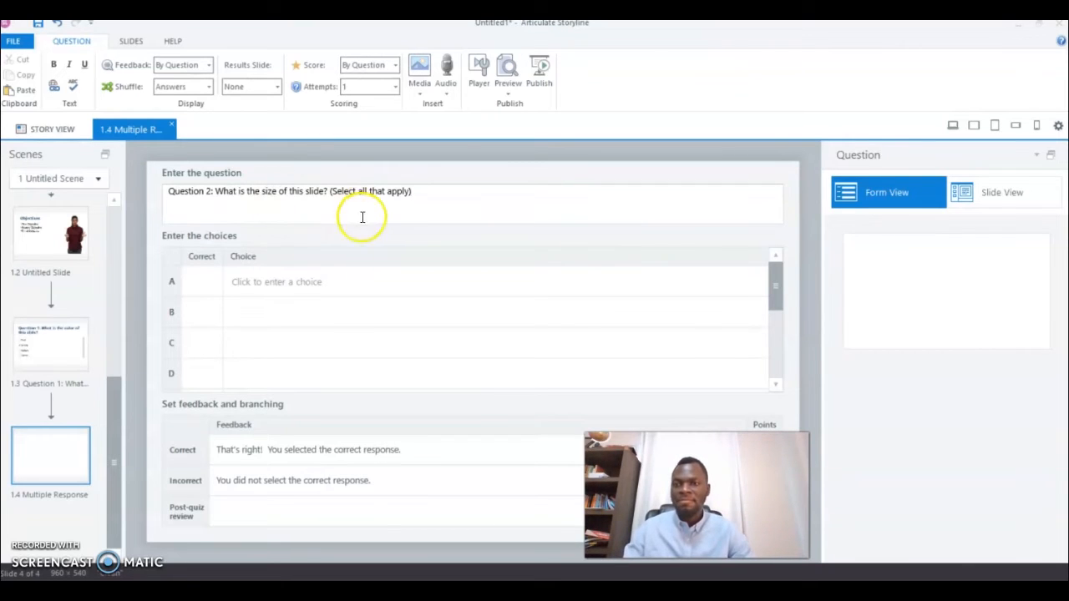
{"action": "left_click", "coordinate": [262, 194]}
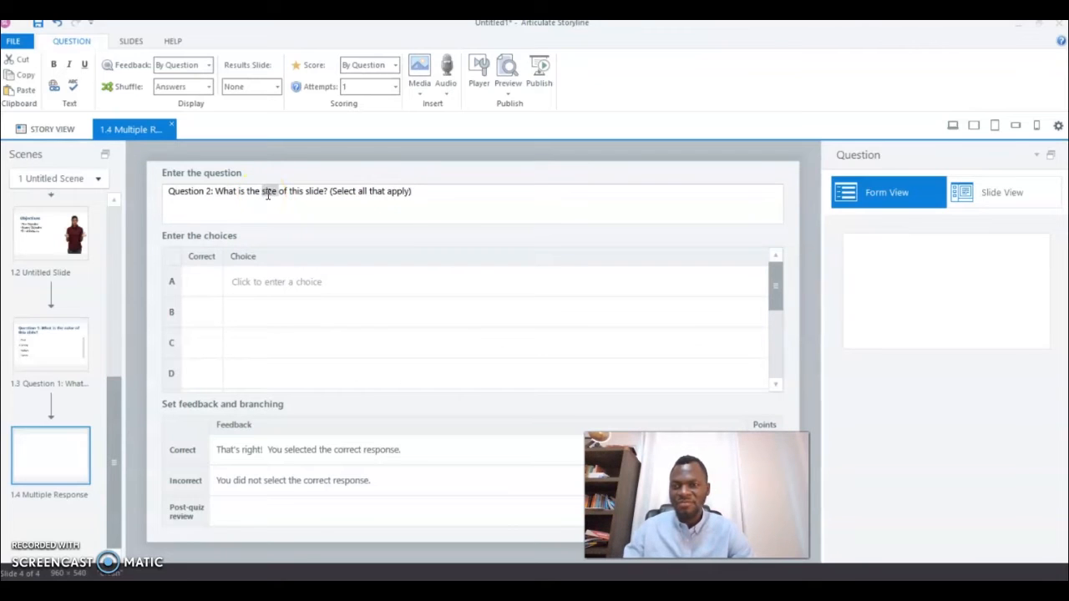
{"action": "double_click", "coordinate": [275, 193]}
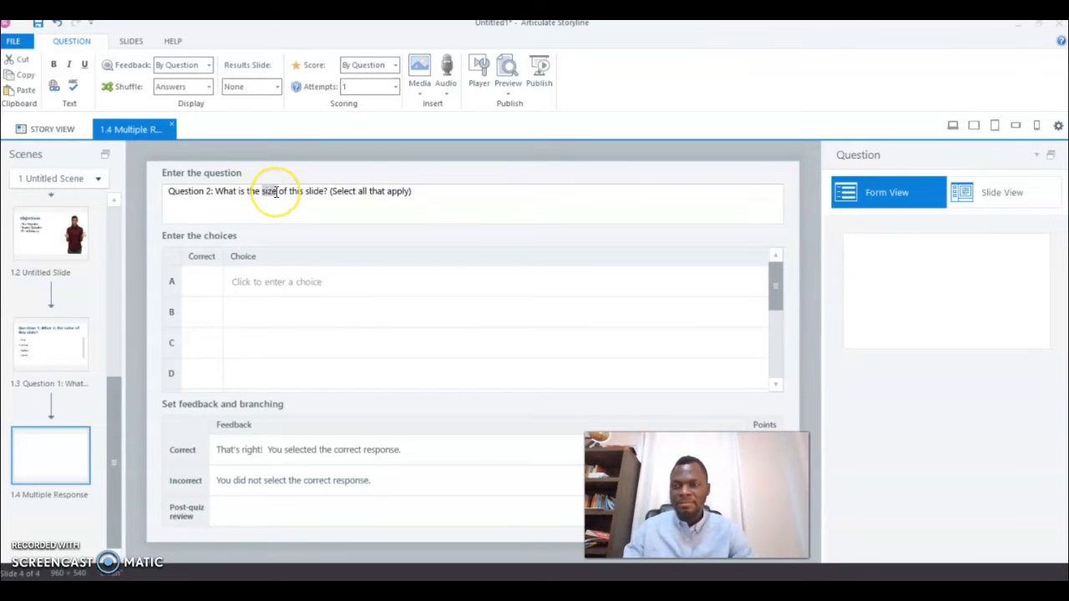
{"action": "left_click", "coordinate": [278, 205]}
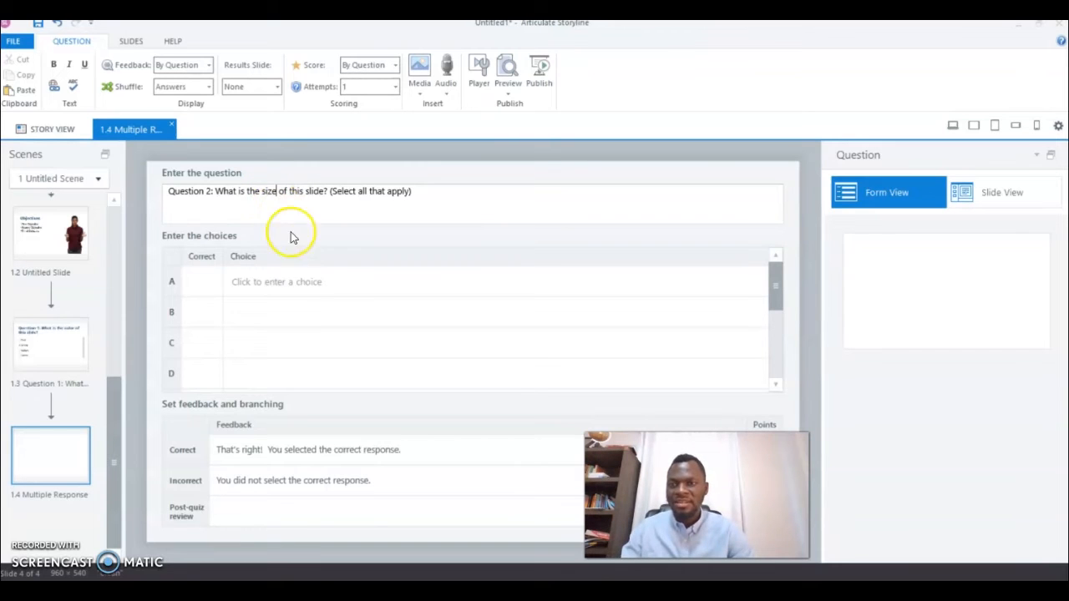
- Enter "4 X 4 inches" as choice A of Question 2
{"action": "left_click", "coordinate": [248, 283]}
{"action": "type", "text": "4 X4"}
{"action": "key", "text": "BackSpace"}
{"action": "type", "text": "4 inches"}
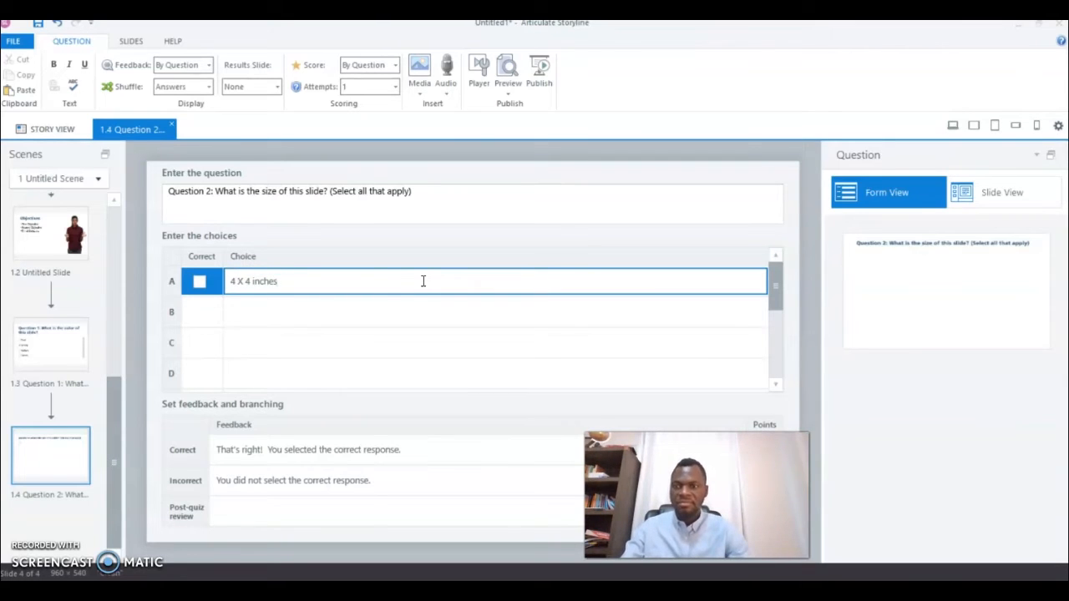
- Enter "6 X 6 centimeters" as choice B of Question 2
{"action": "left_click", "coordinate": [309, 311]}
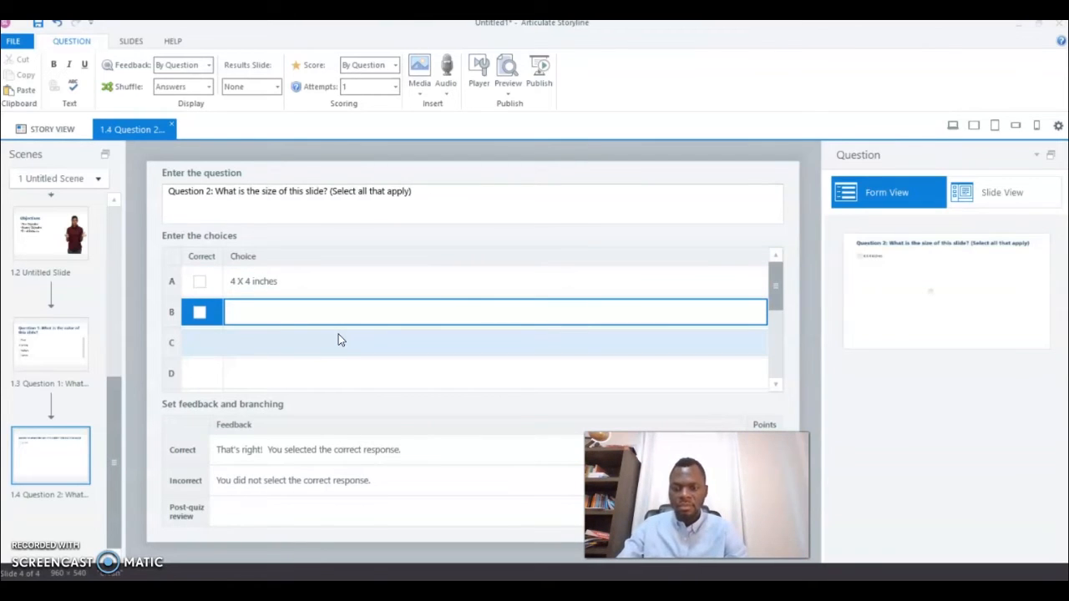
{"action": "type", "text": "6"}
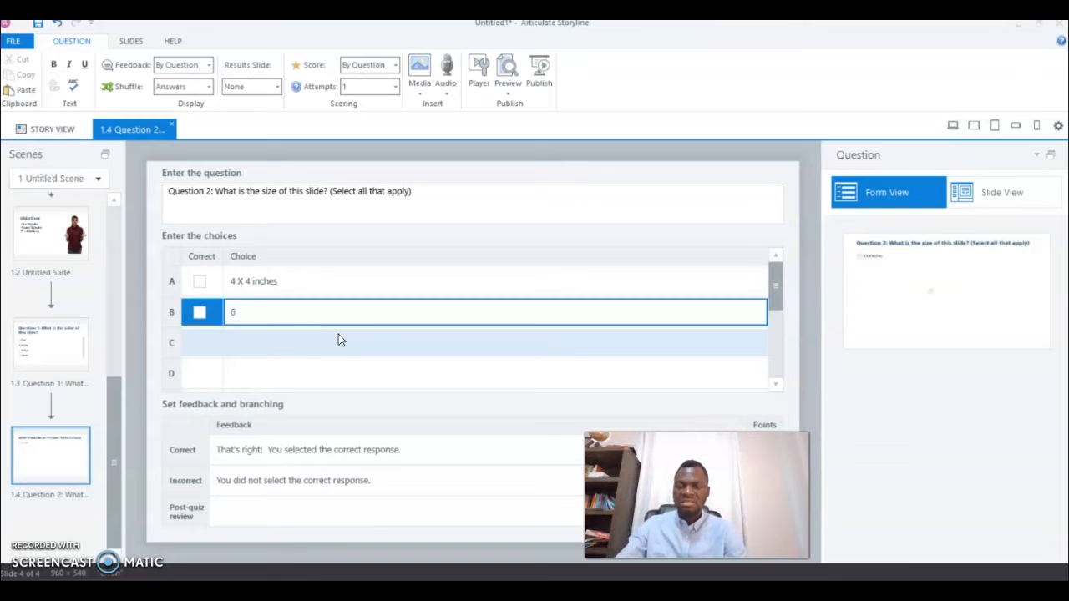
{"action": "type", "text": "X"}
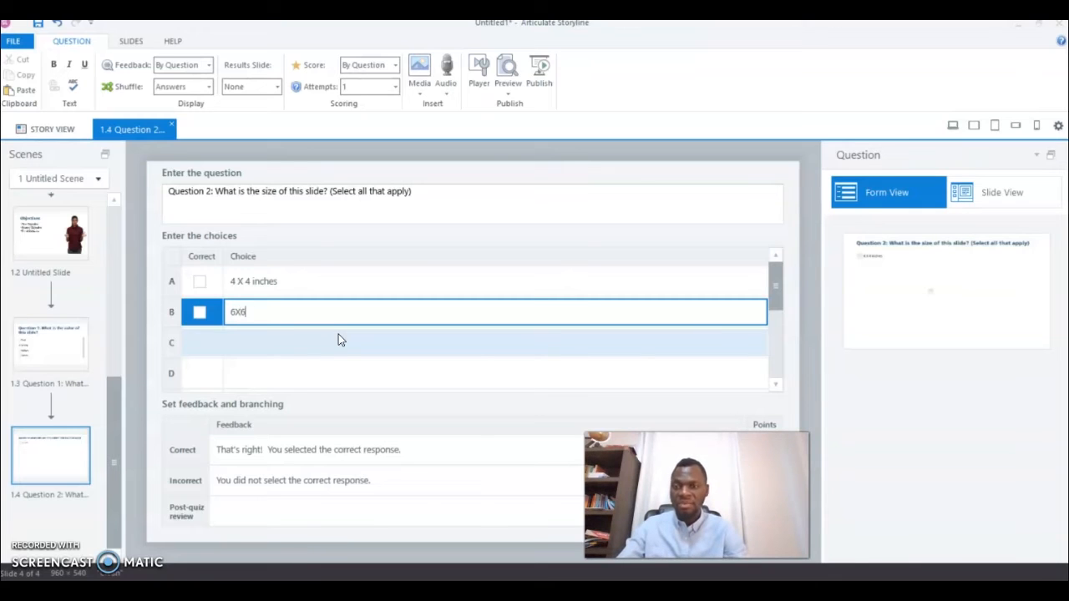
{"action": "key", "text": "BackSpace"}
{"action": "type", "text": "X"}
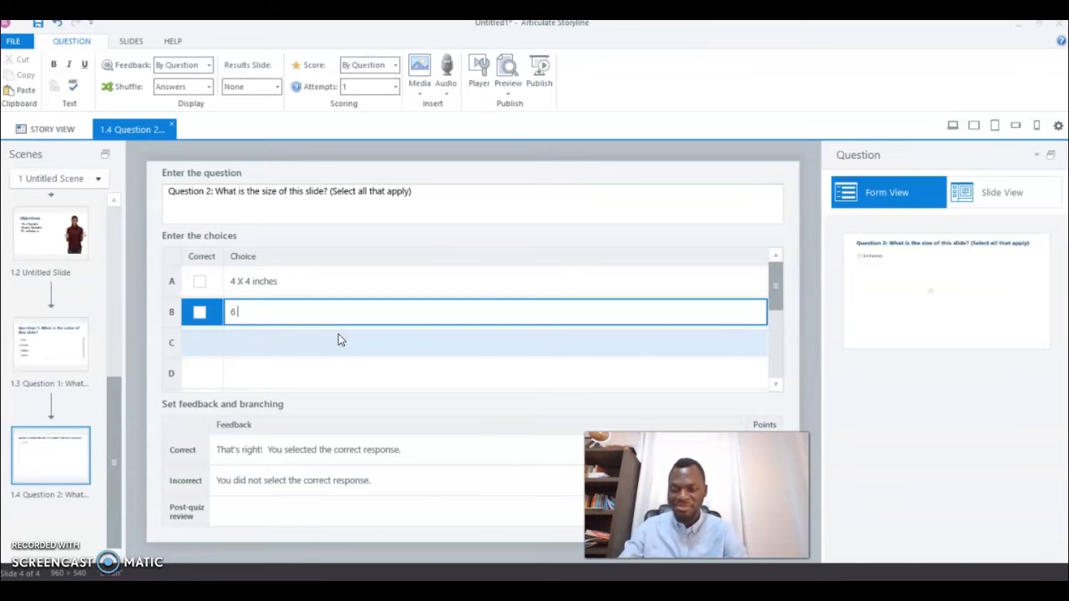
{"action": "type", "text": " ^Y"}
{"action": "key", "text": "BackSpace"}
{"action": "key", "text": "BackSpace"}
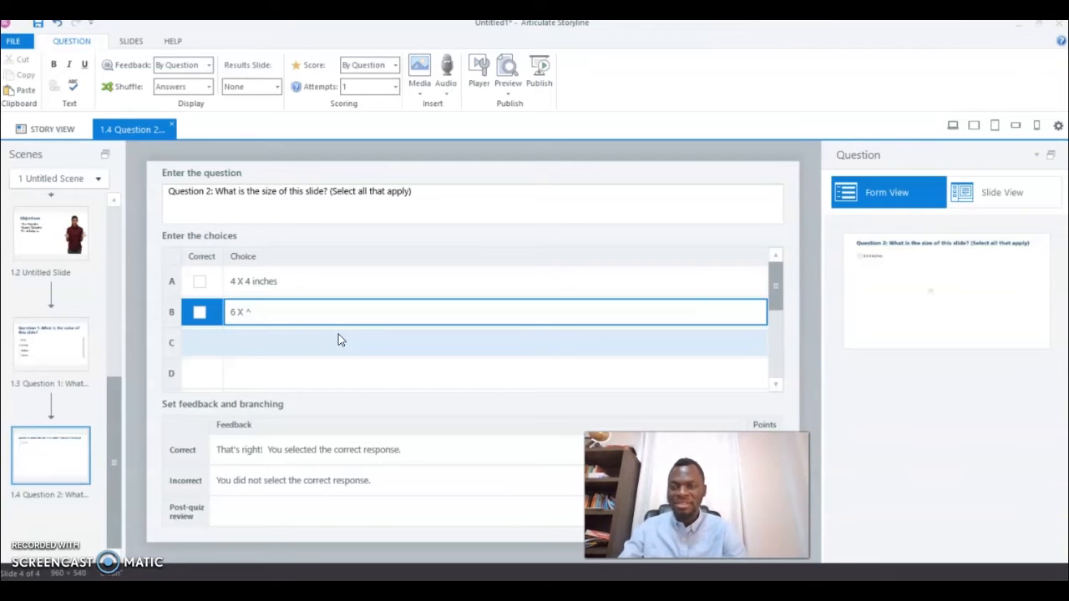
{"action": "type", "text": "6"}
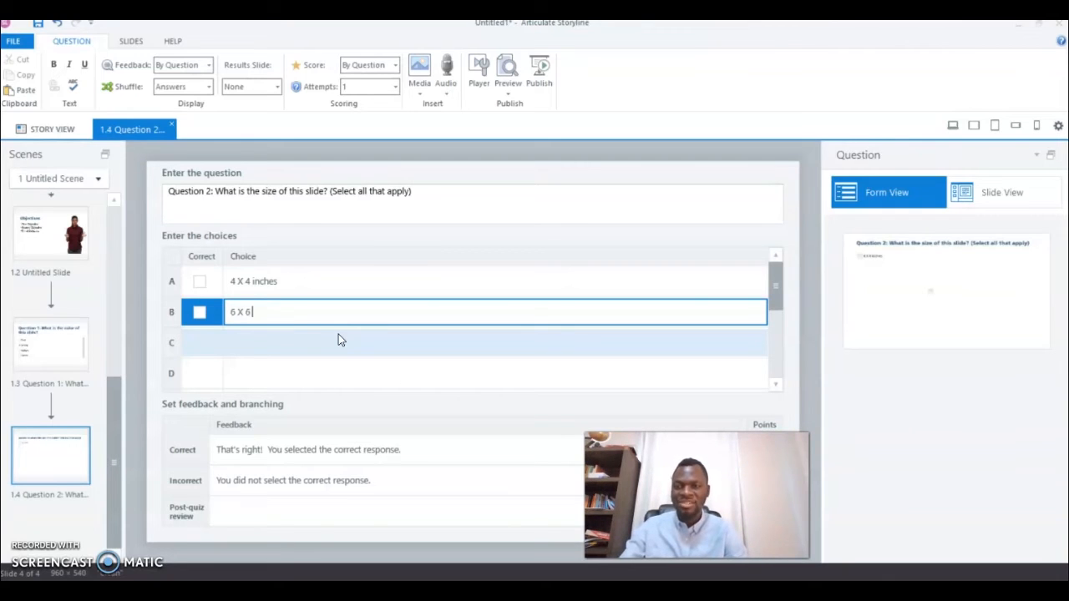
{"action": "type", "text": " cen"}
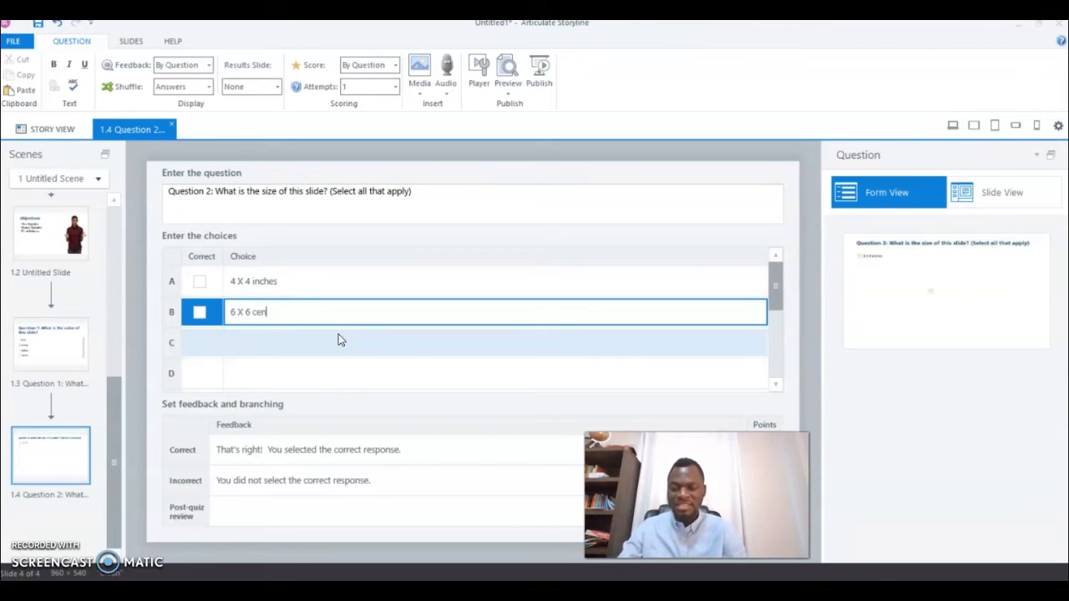
{"action": "type", "text": "timetere"}
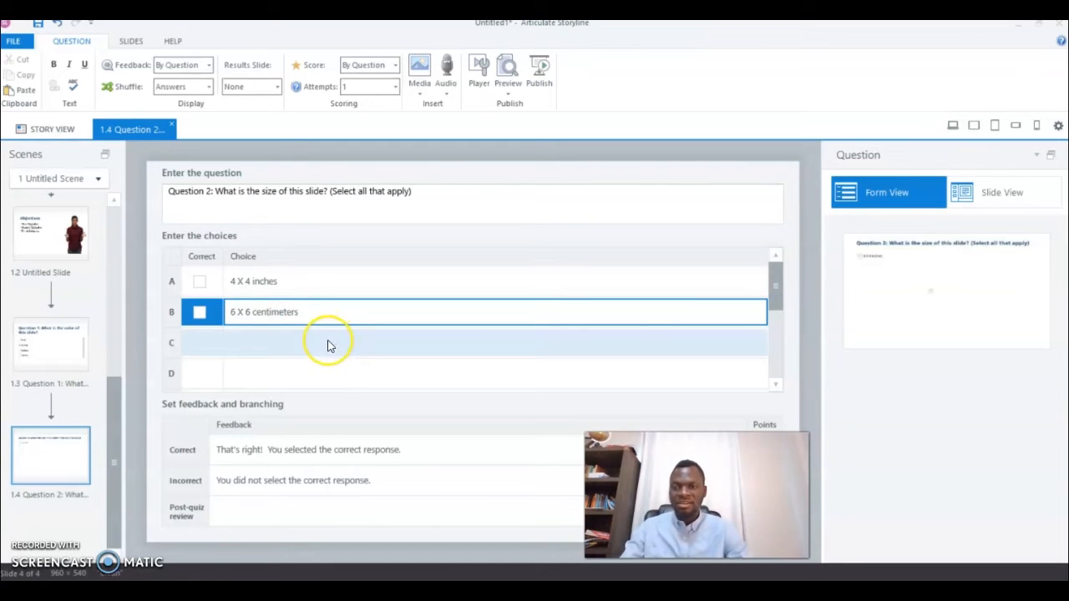
- Enter "8 X 8 inches" as choice C and "10 X10 centimeters" as choice D of Question 2
{"action": "left_click", "coordinate": [302, 344]}
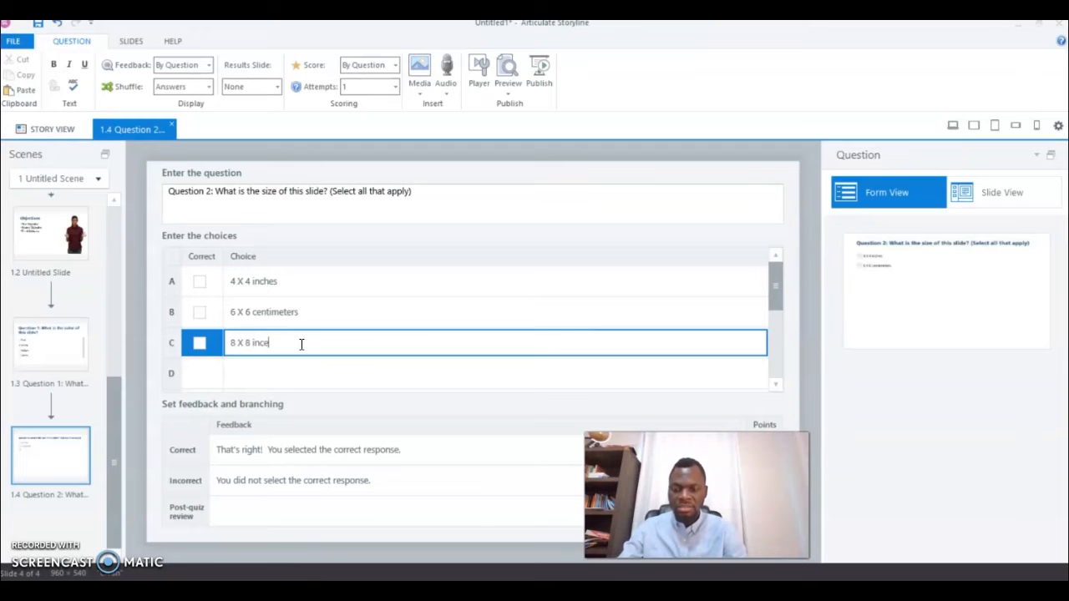
{"action": "left_click", "coordinate": [273, 368]}
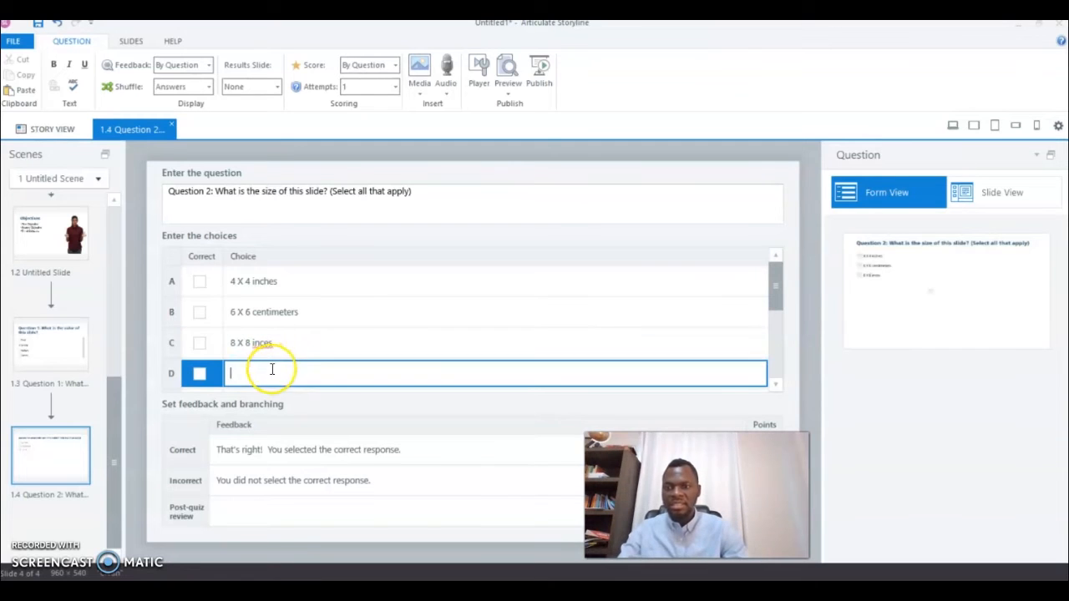
{"action": "left_click", "coordinate": [267, 348]}
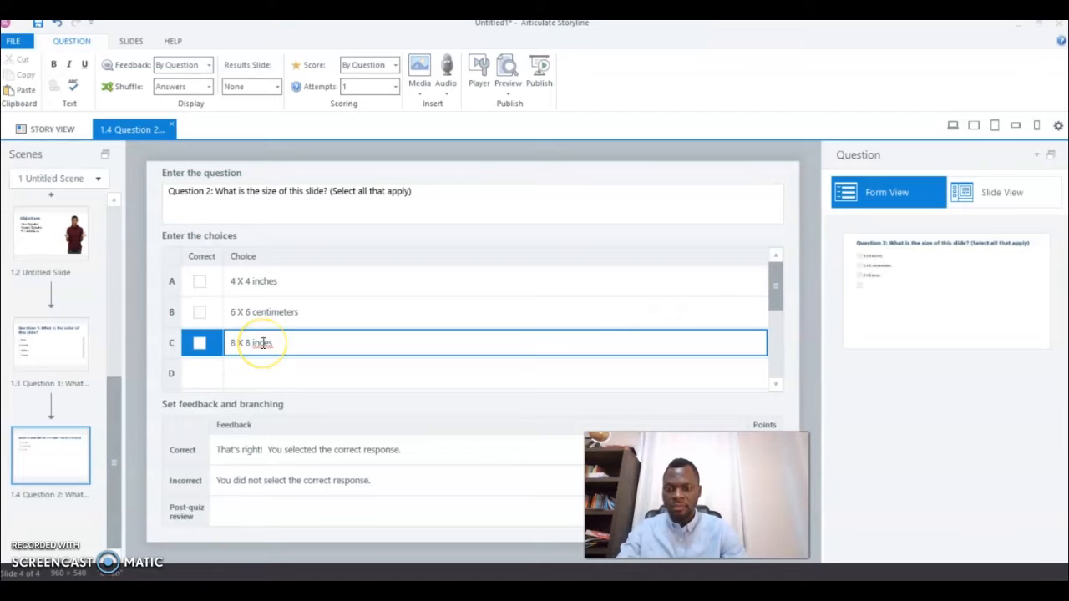
{"action": "left_click", "coordinate": [274, 371]}
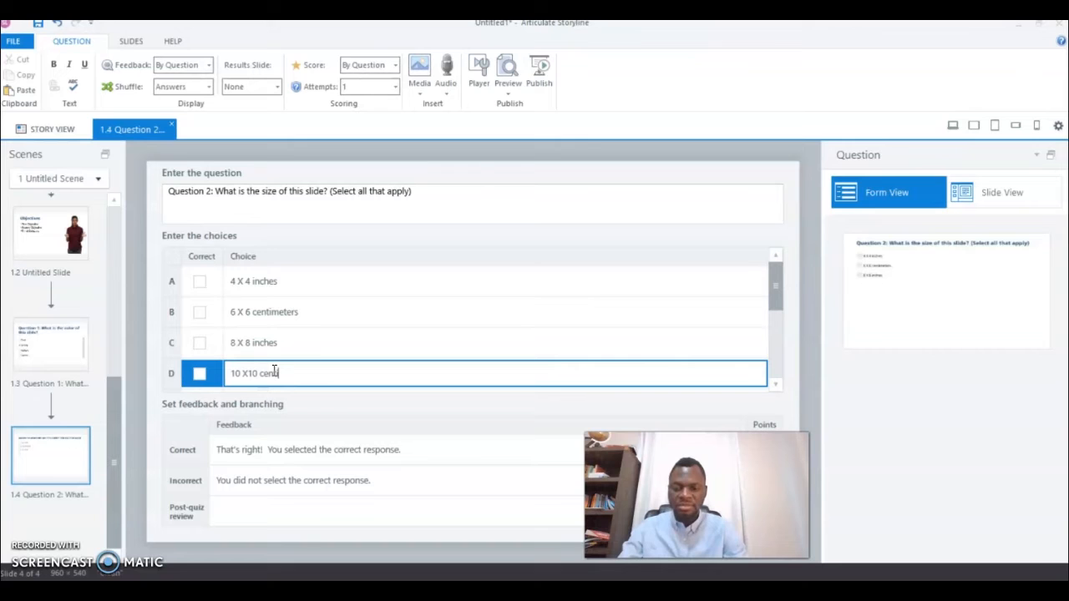
- Mark choices A (4 X 4 inches) and B (6 X 6 centimeters) as the correct answers
{"action": "left_click", "coordinate": [345, 351]}
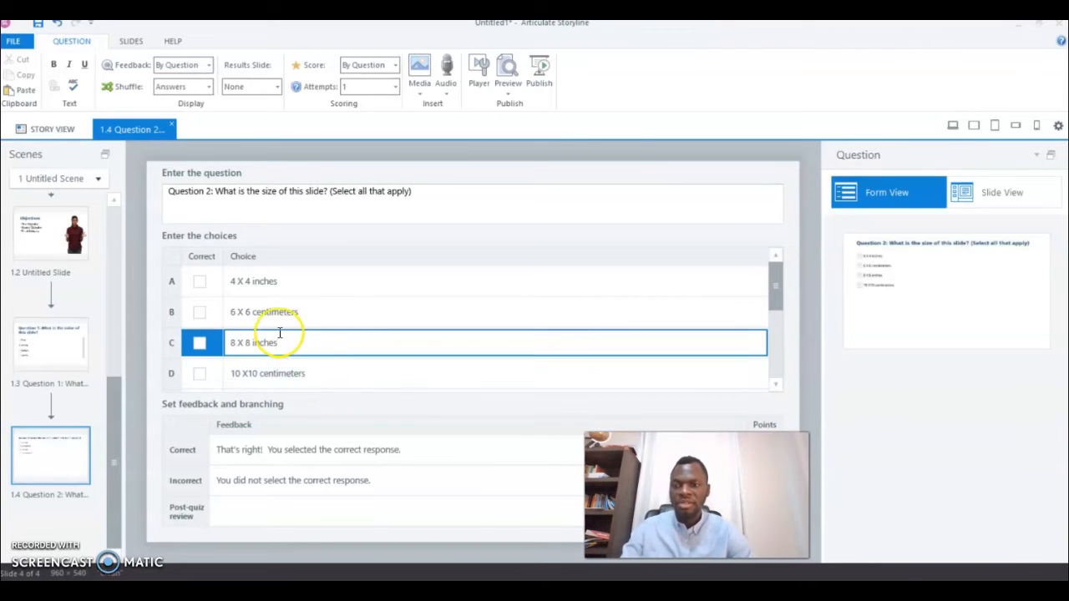
{"action": "left_click", "coordinate": [200, 312]}
{"action": "left_click", "coordinate": [200, 281]}
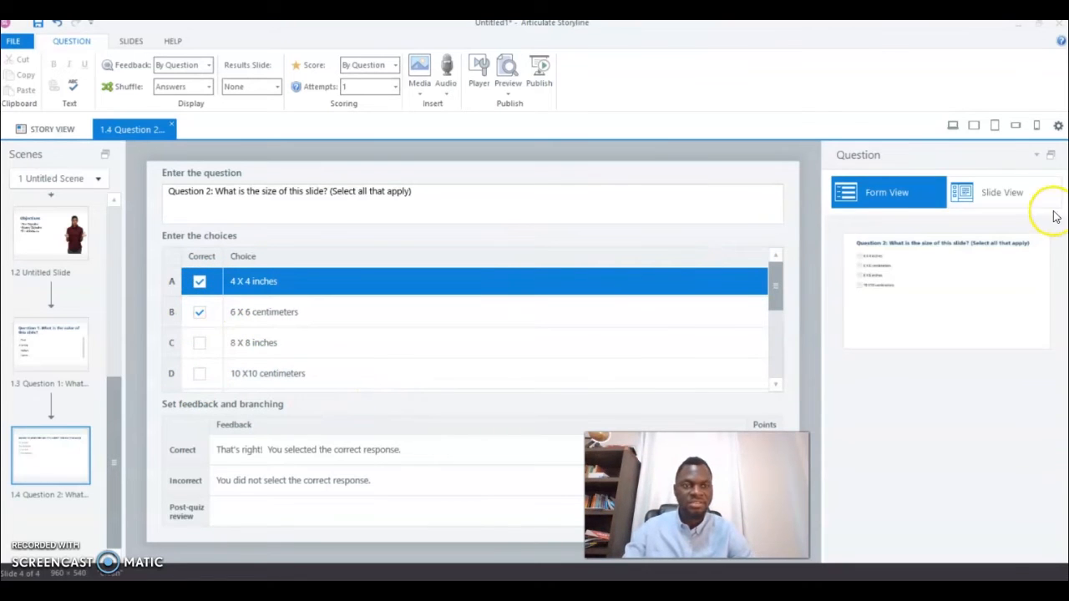
- On the Question 2 slide layout, shorten the answer-choices box to fit its choices and move it lower, leaving space beneath the question title
{"action": "left_click", "coordinate": [1026, 199]}
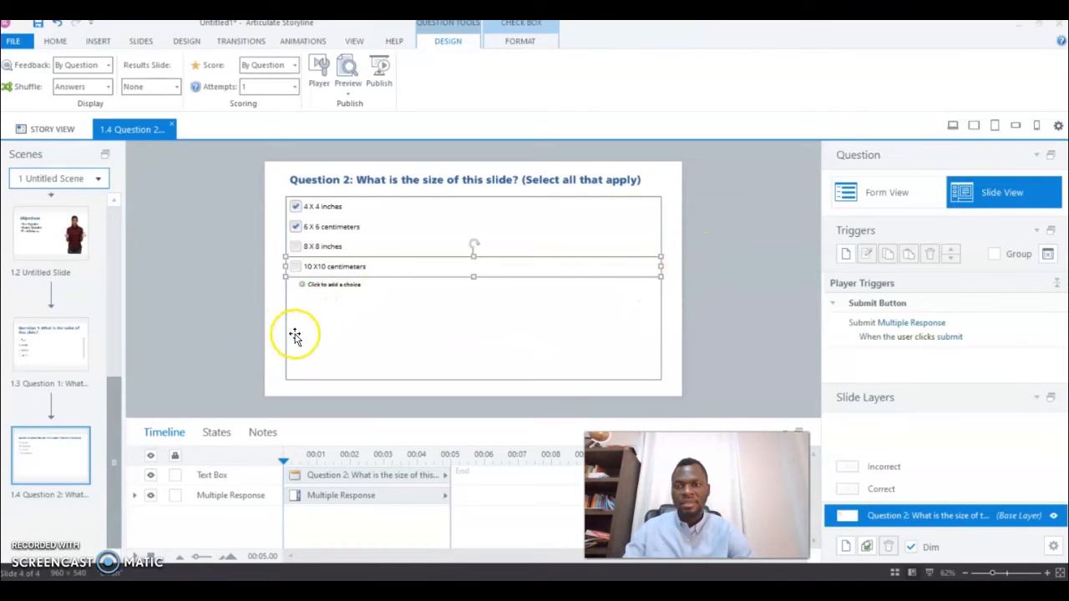
{"action": "left_click", "coordinate": [234, 336]}
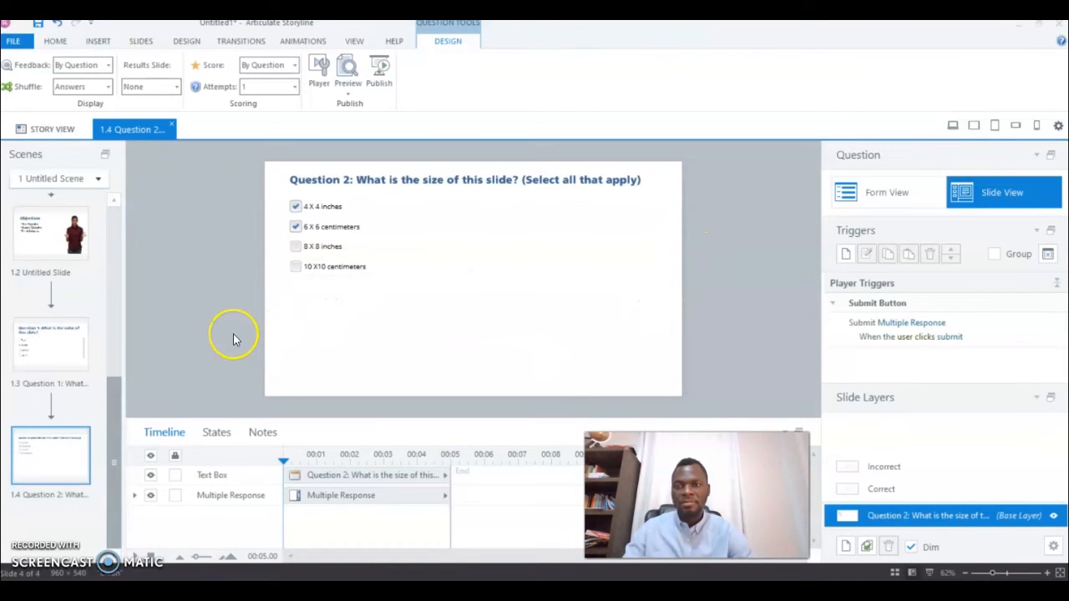
{"action": "left_click", "coordinate": [290, 329]}
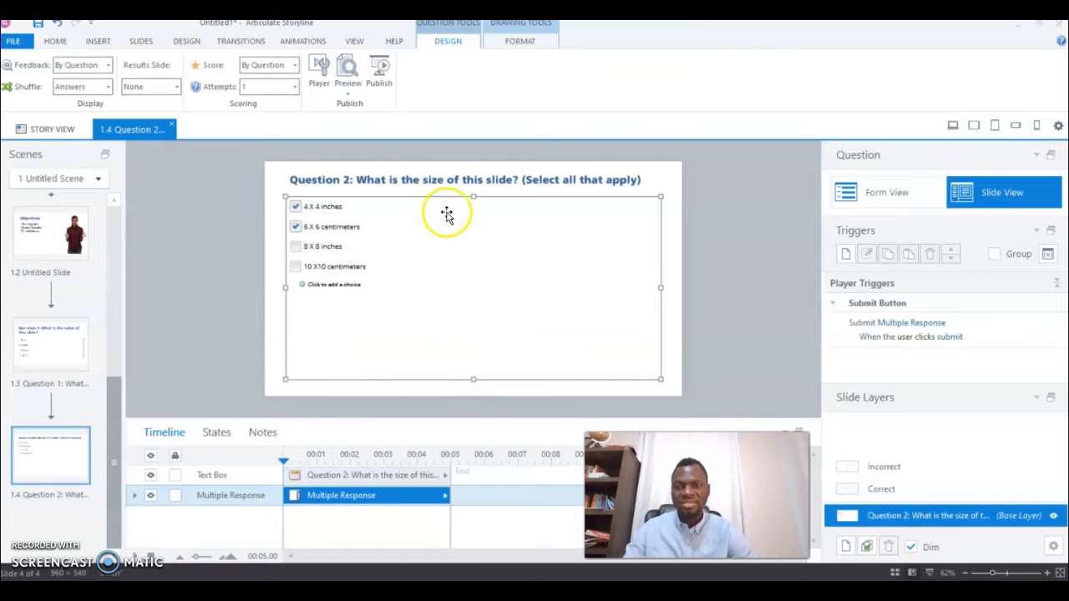
{"action": "left_click_drag", "start_coordinate": [287, 329], "coordinate": [287, 363]}
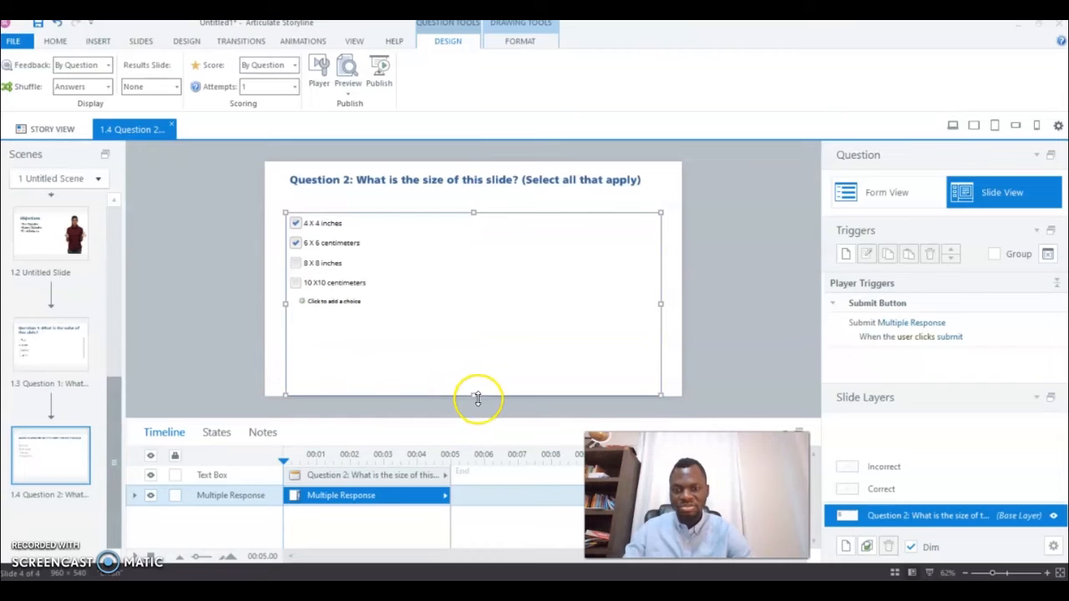
{"action": "left_click_drag", "start_coordinate": [473, 397], "coordinate": [473, 324]}
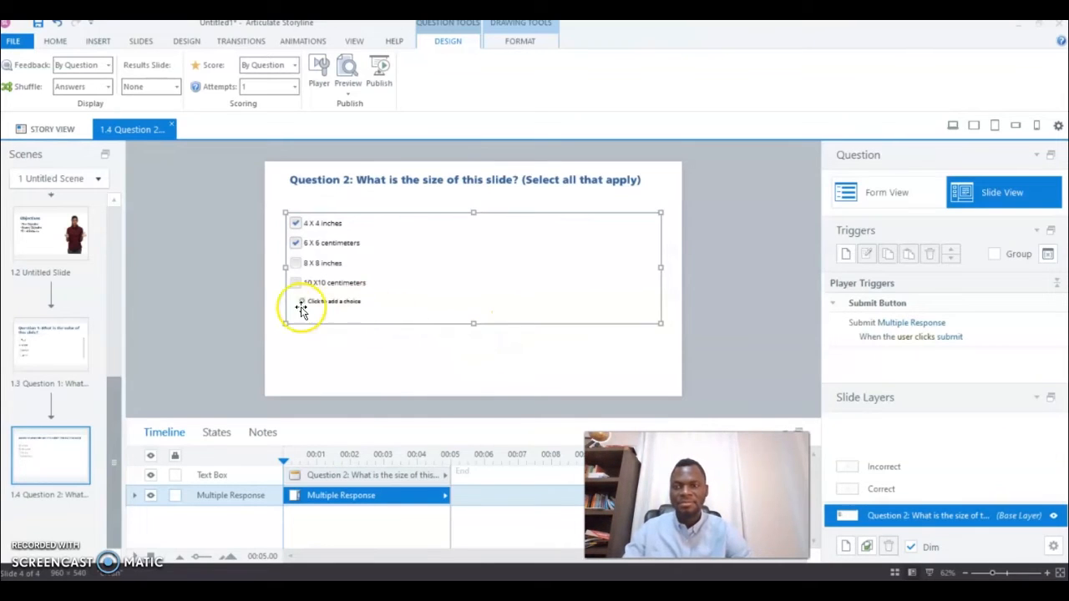
{"action": "left_click_drag", "start_coordinate": [284, 305], "coordinate": [287, 367]}
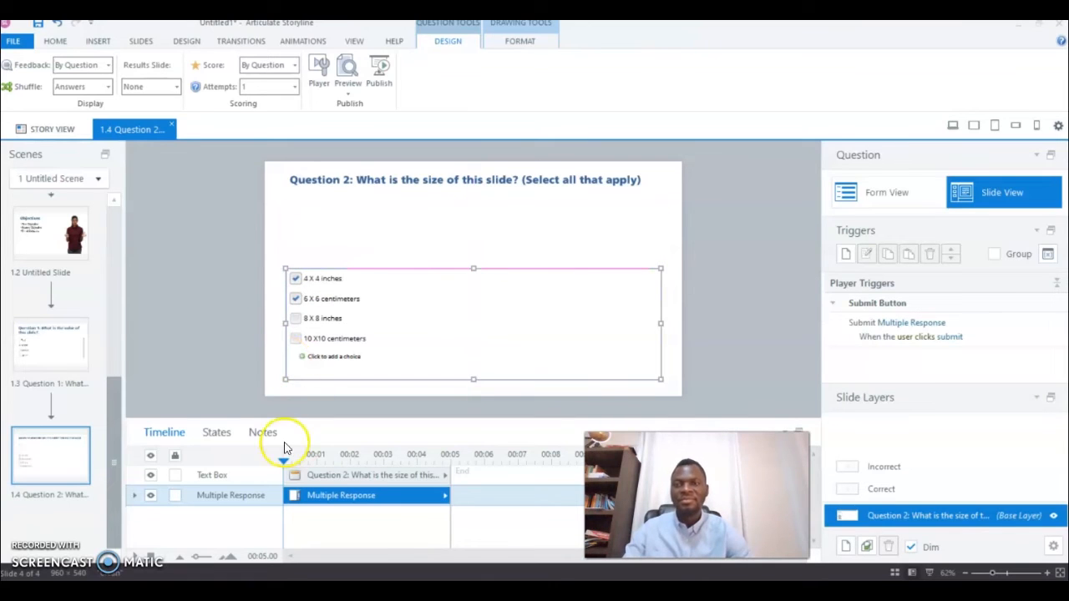
- Copy the title formatting from Question 1 on slide 1.3 to the Question 2 title on slide 1.4 with Format Painter
{"action": "left_click", "coordinate": [443, 178]}
{"action": "left_click", "coordinate": [53, 355]}
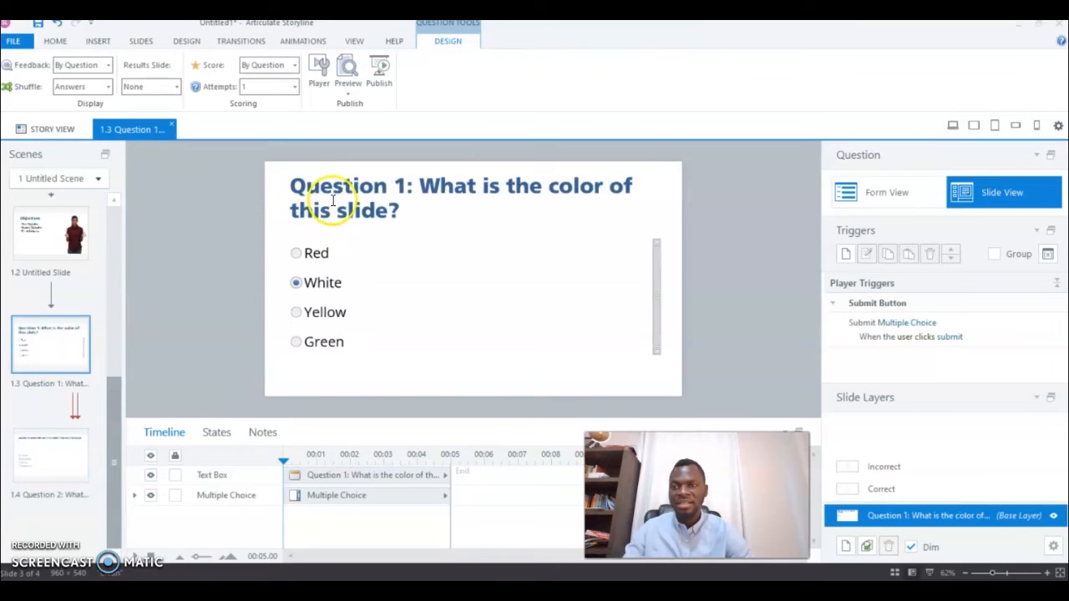
{"action": "left_click", "coordinate": [357, 192]}
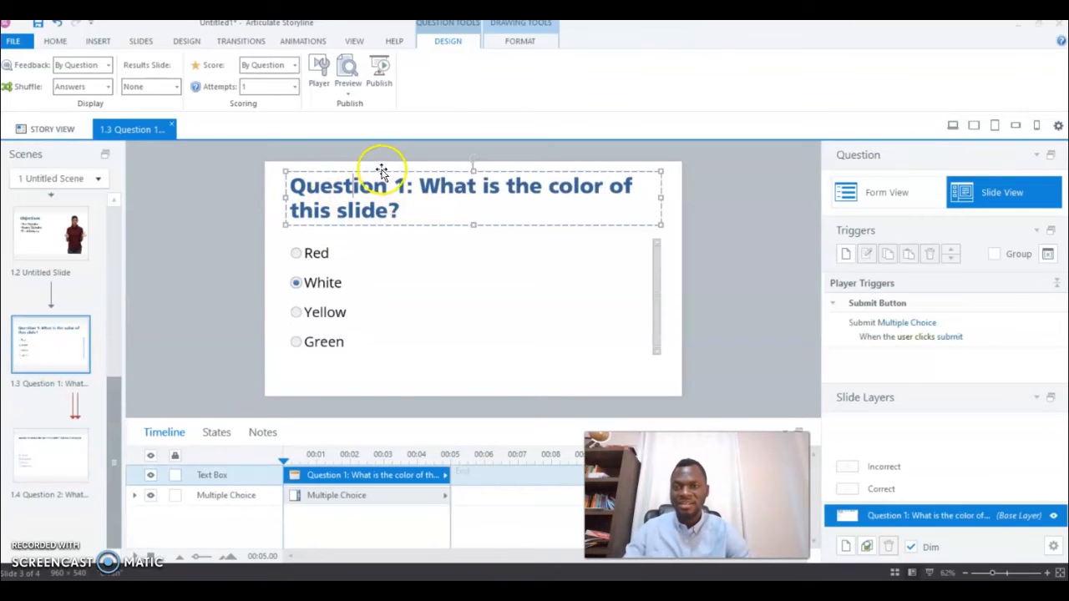
{"action": "left_click", "coordinate": [365, 171]}
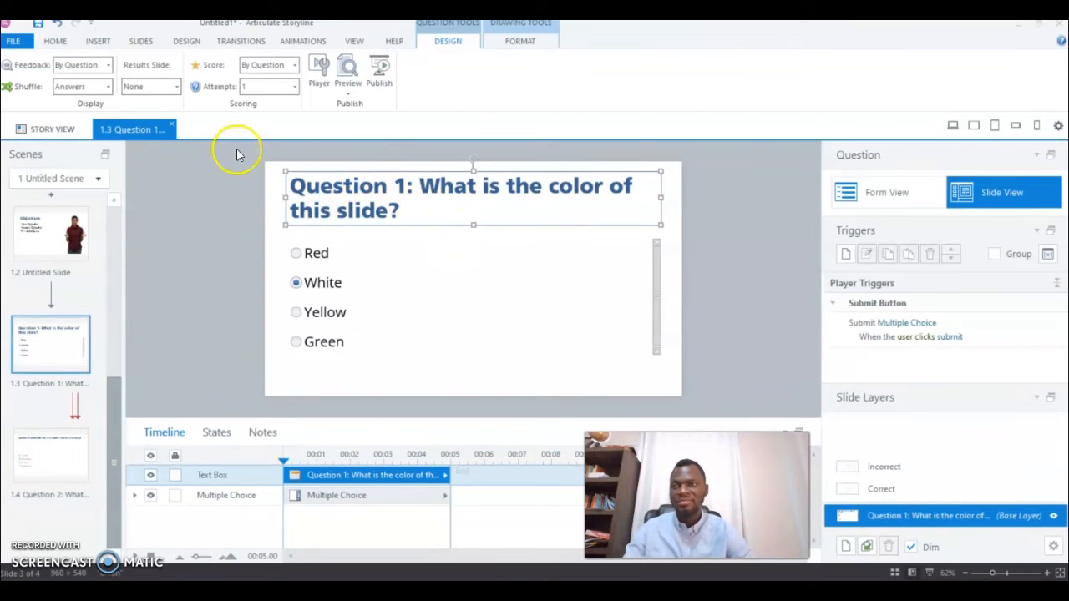
{"action": "left_click", "coordinate": [64, 43]}
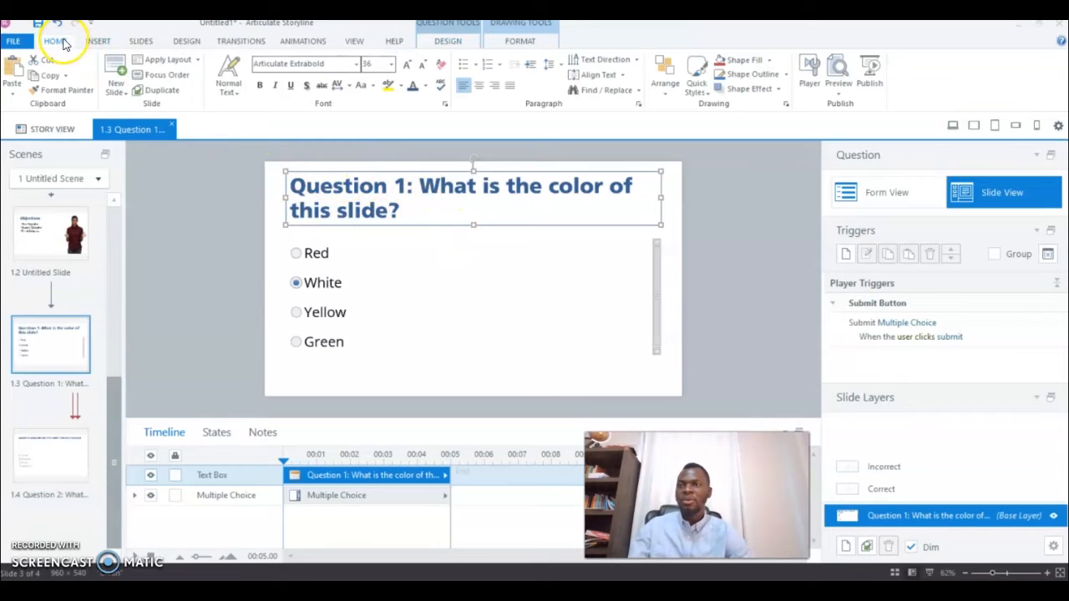
{"action": "left_click", "coordinate": [67, 90]}
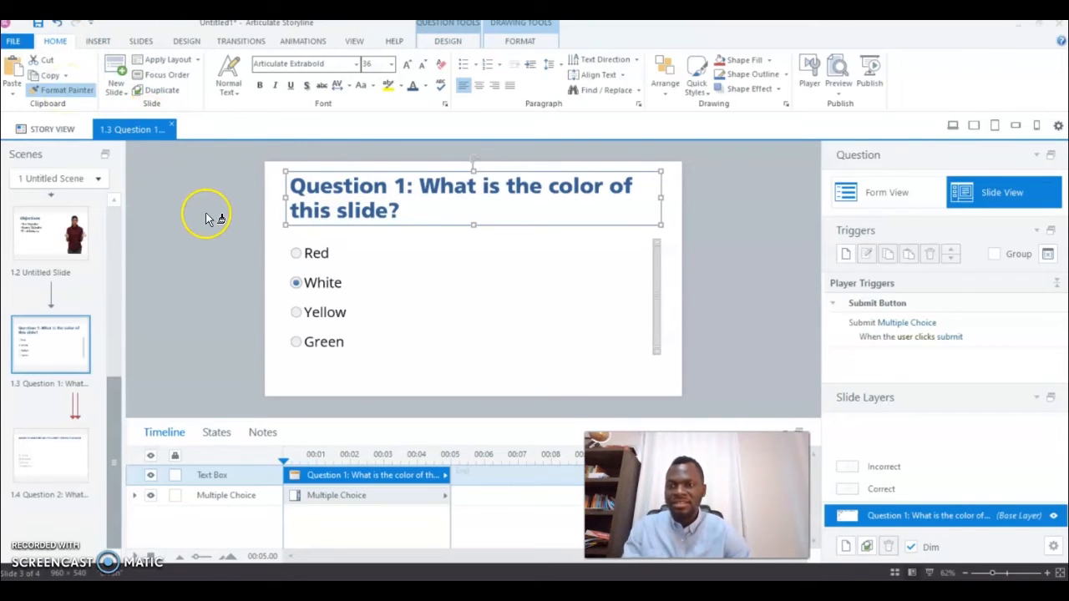
{"action": "left_click", "coordinate": [78, 449]}
{"action": "left_click", "coordinate": [332, 188]}
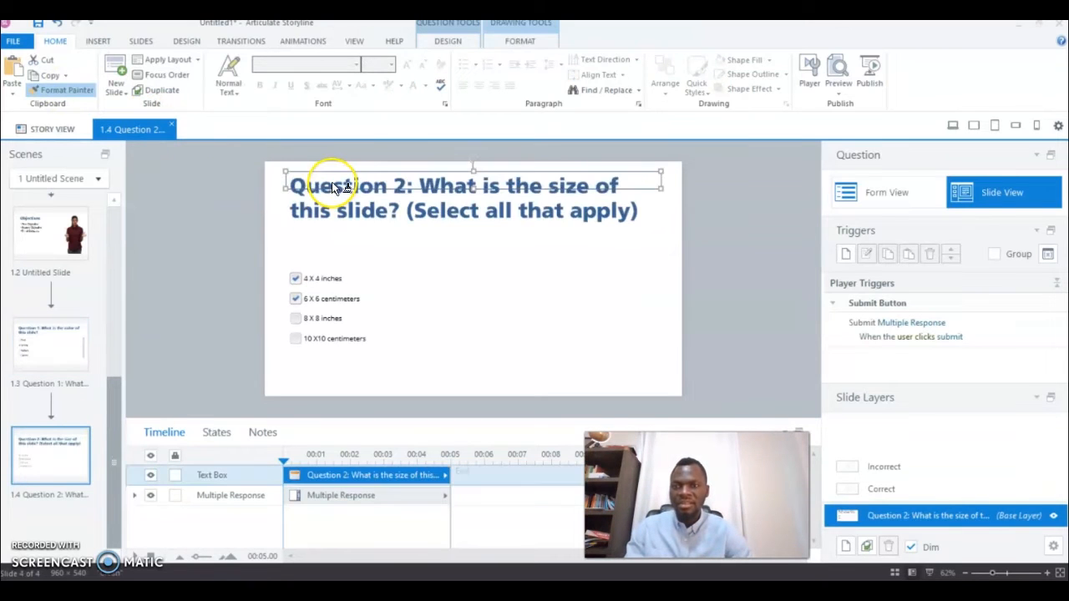
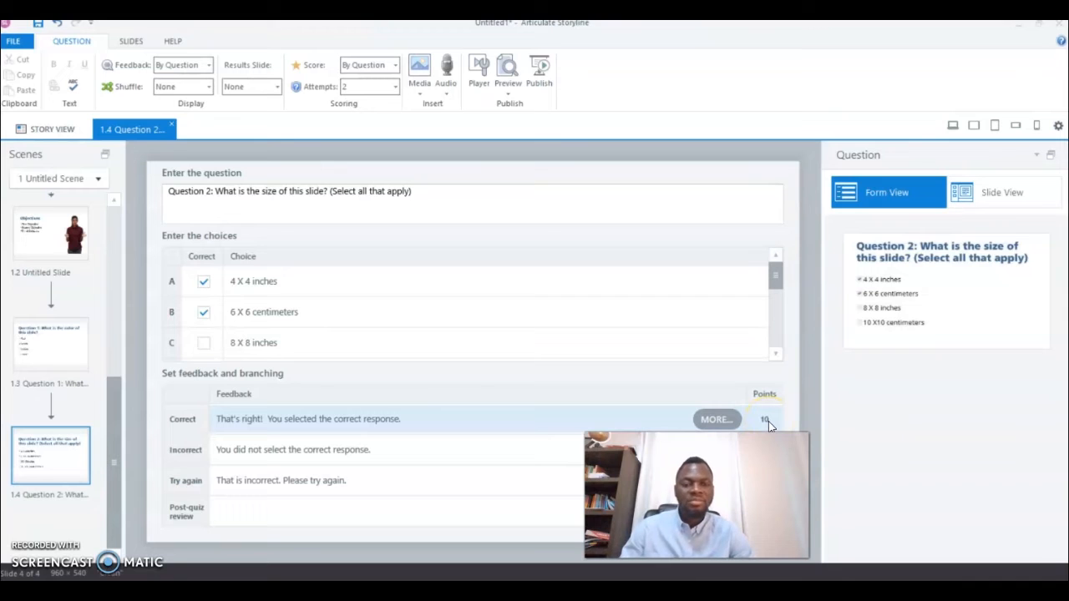
- Insert a built-in Matching Drag-and-Drop graded question slide after the Question 2 slide
{"action": "left_click", "coordinate": [1006, 192]}
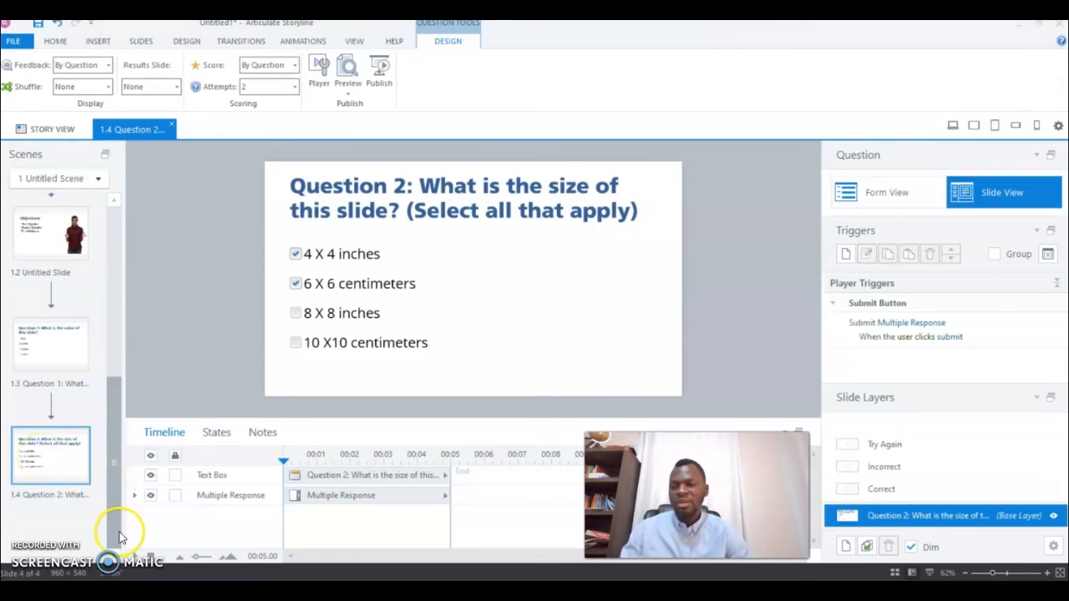
{"action": "right_click", "coordinate": [65, 475]}
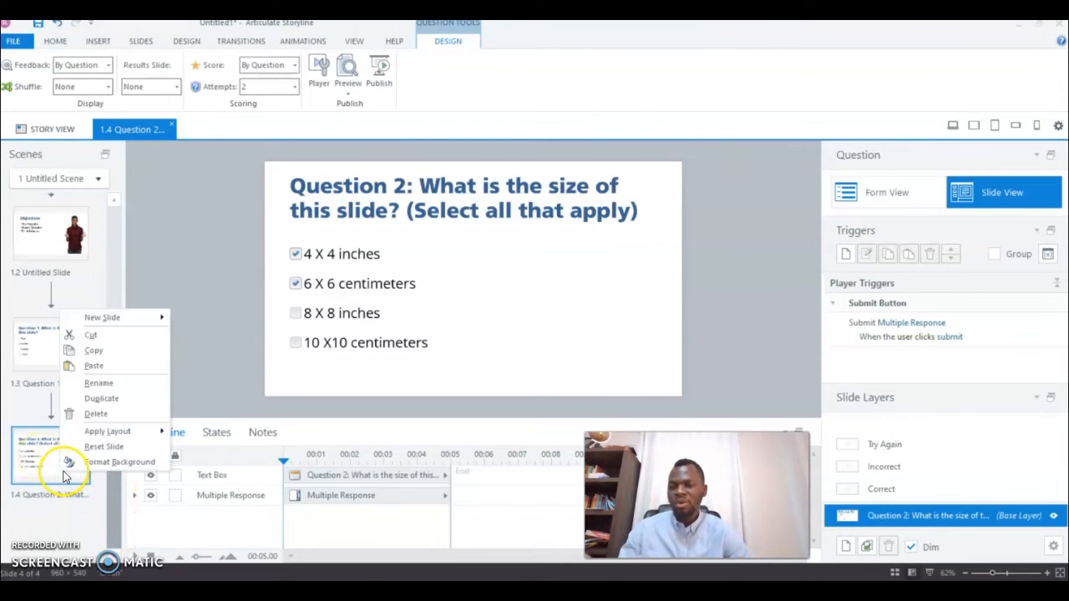
{"action": "mouse_move", "coordinate": [160, 326]}
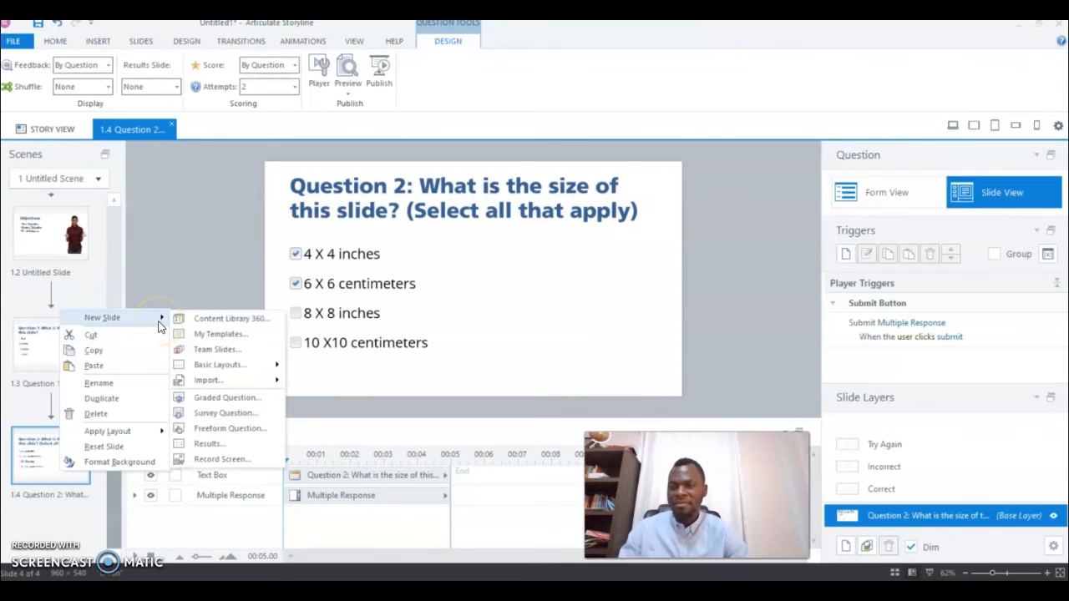
{"action": "left_click", "coordinate": [242, 400]}
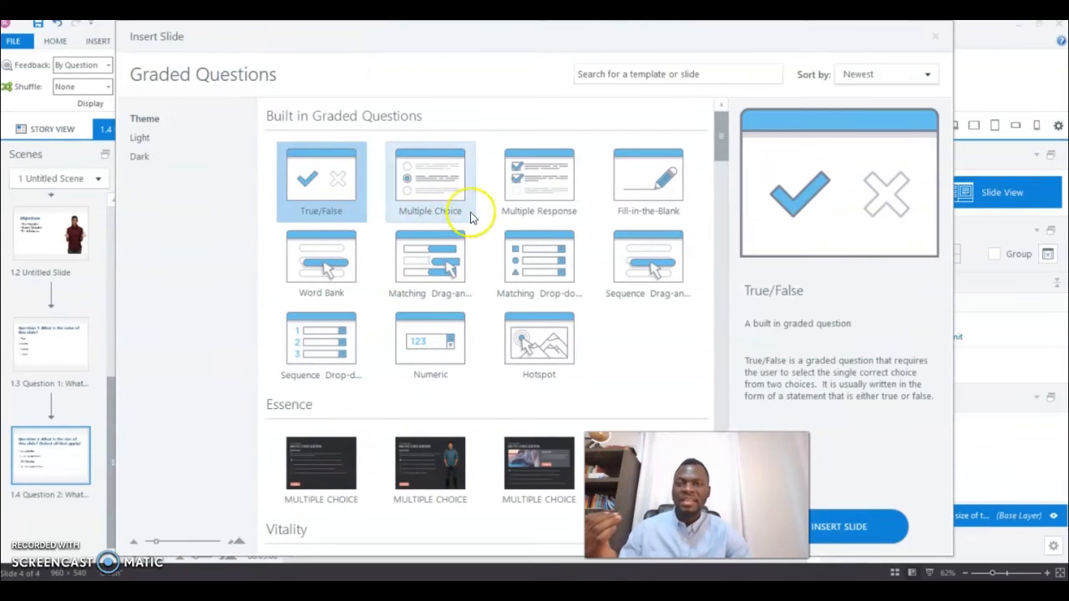
{"action": "left_click", "coordinate": [433, 267]}
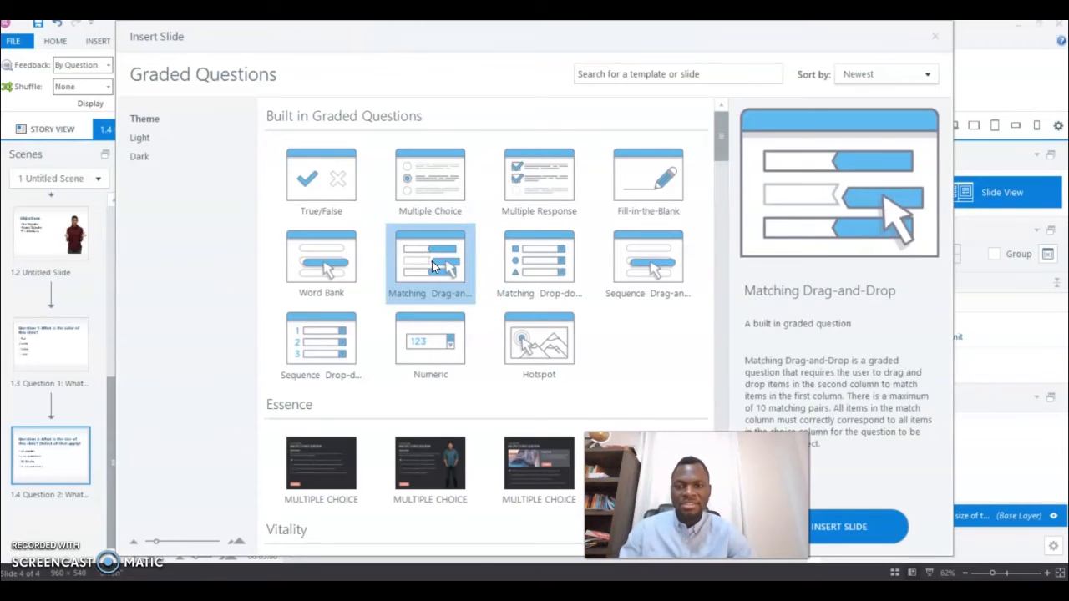
{"action": "left_click", "coordinate": [842, 527]}
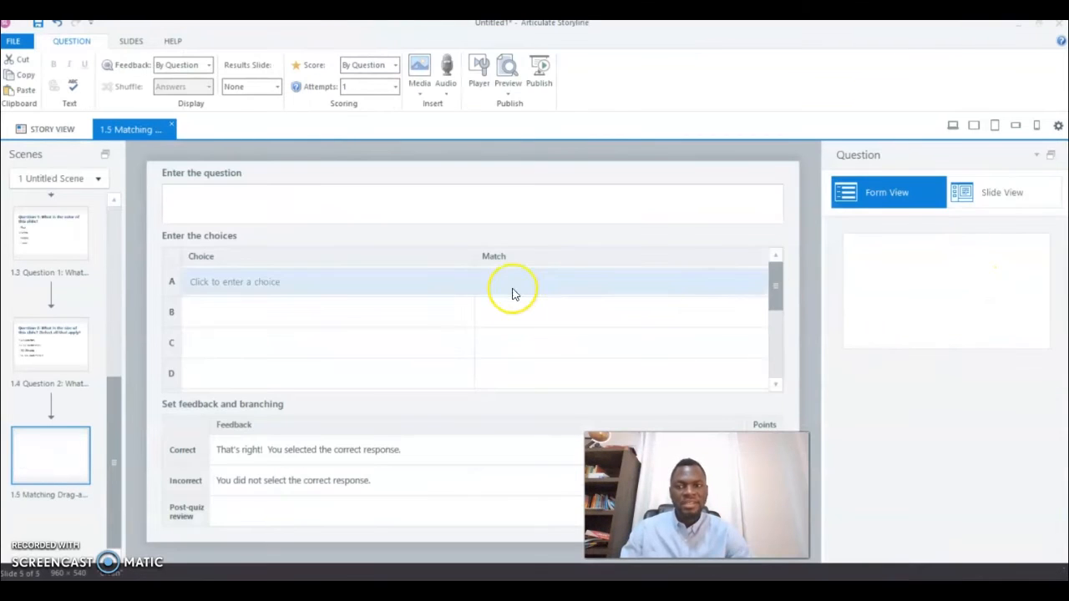
- Enter the new slide's question as "Question 3: Match the following words to their correct alphabet."
{"action": "left_click", "coordinate": [318, 197]}
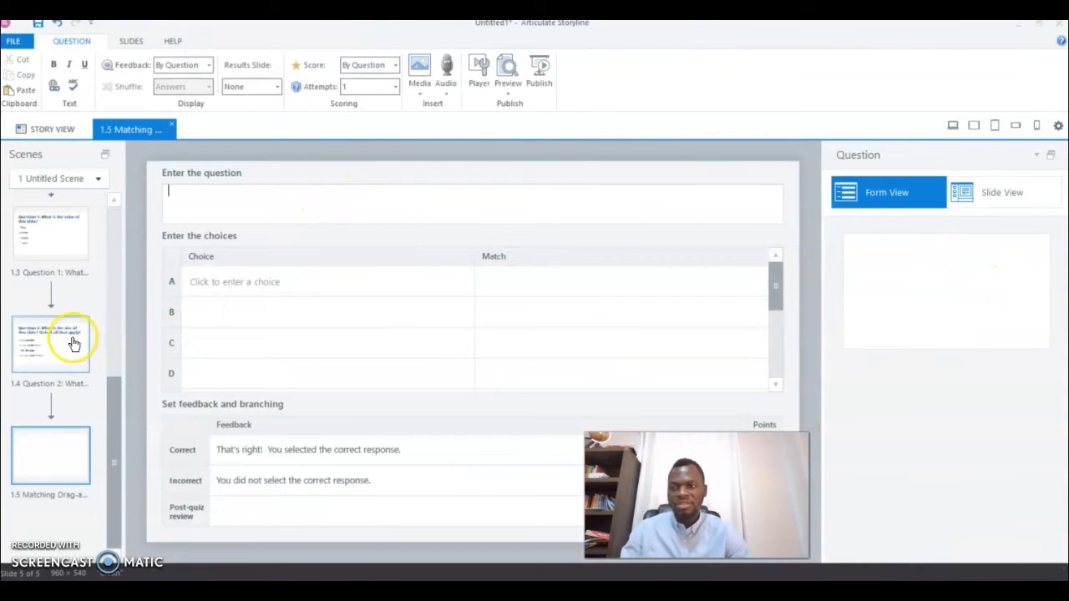
{"action": "type", "text": "Question 1: What is the color of this slide?"}
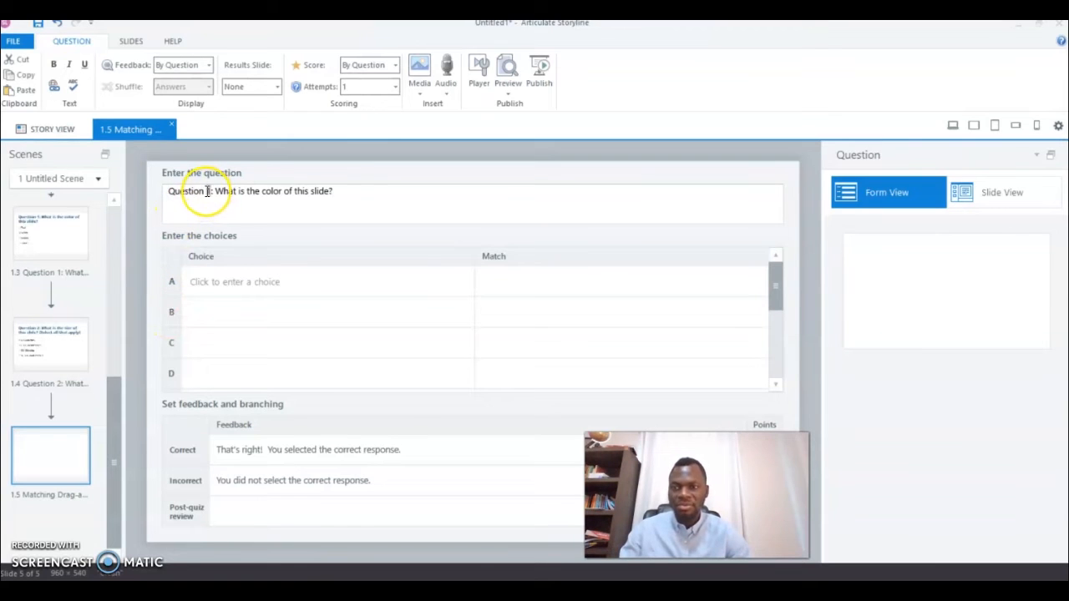
{"action": "left_click_drag", "start_coordinate": [363, 186], "coordinate": [219, 190]}
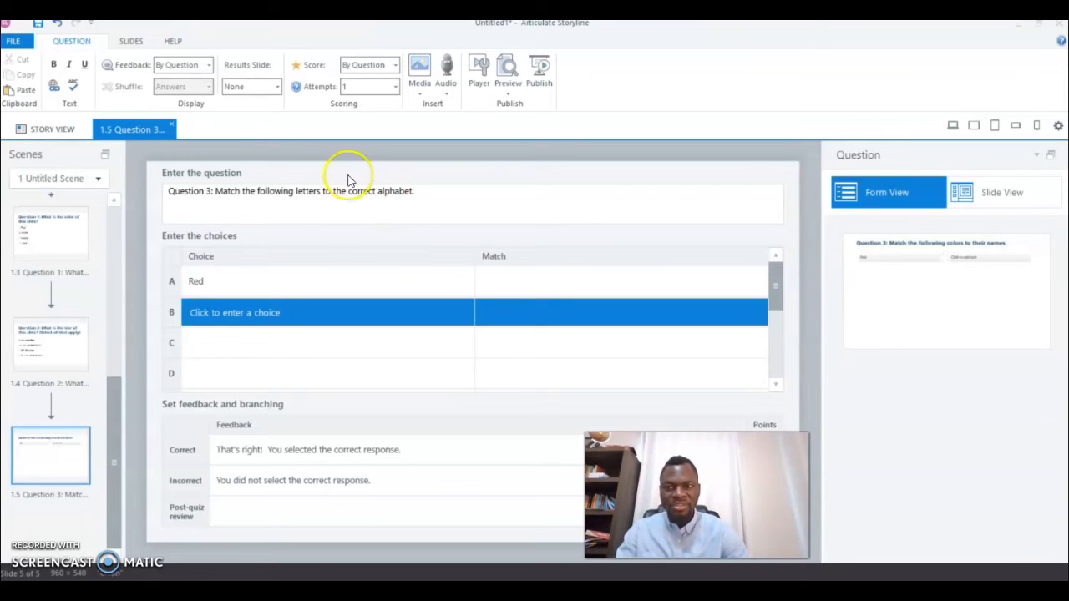
{"action": "double_click", "coordinate": [306, 192]}
{"action": "type", "text": "words"}
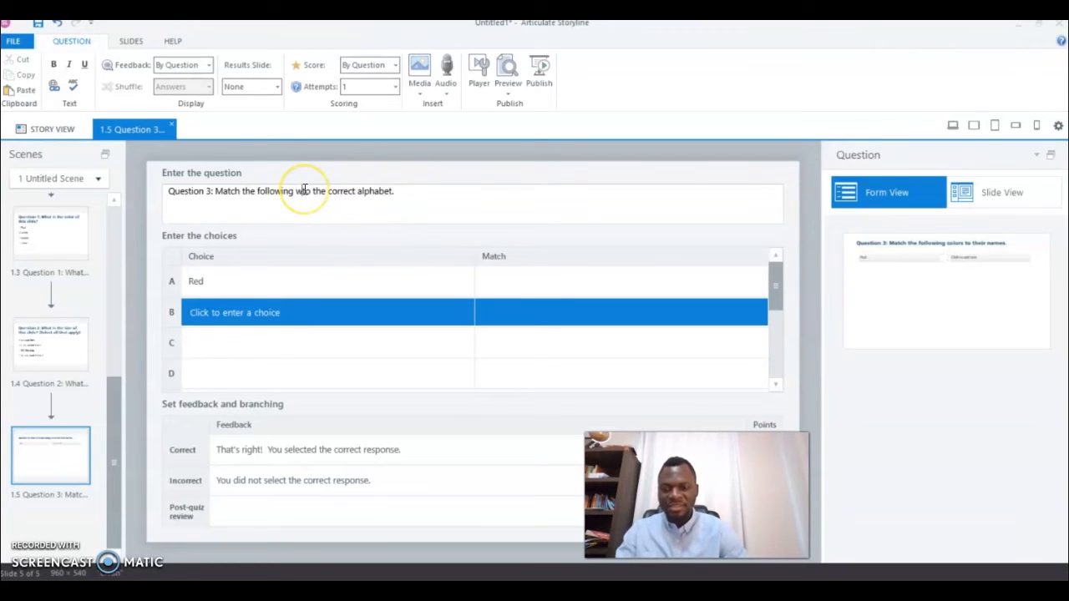
{"action": "type", "text": " to the"}
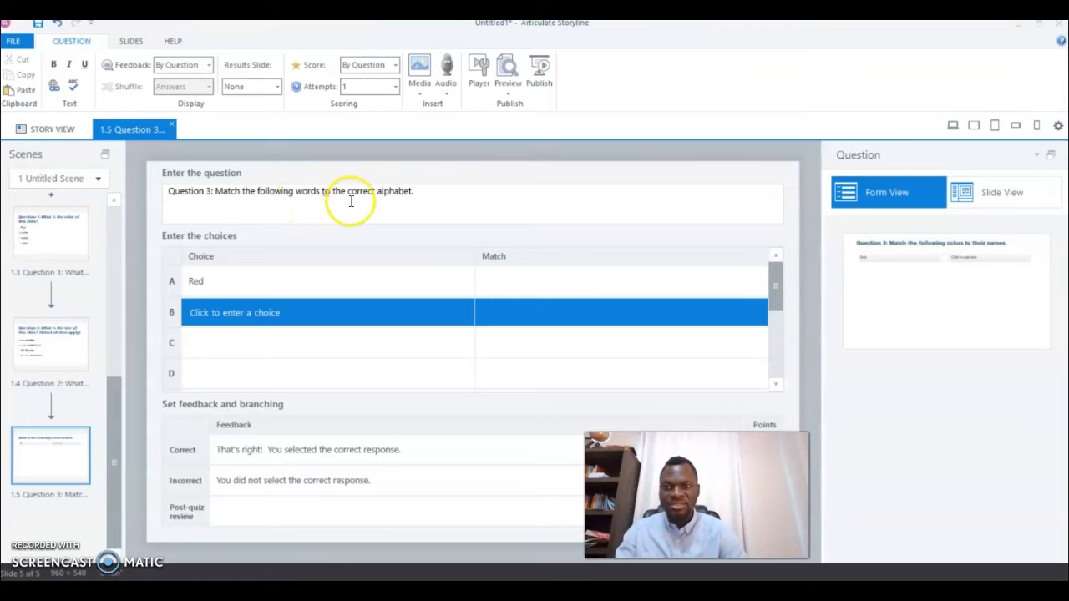
{"action": "type", "text": "ir"}
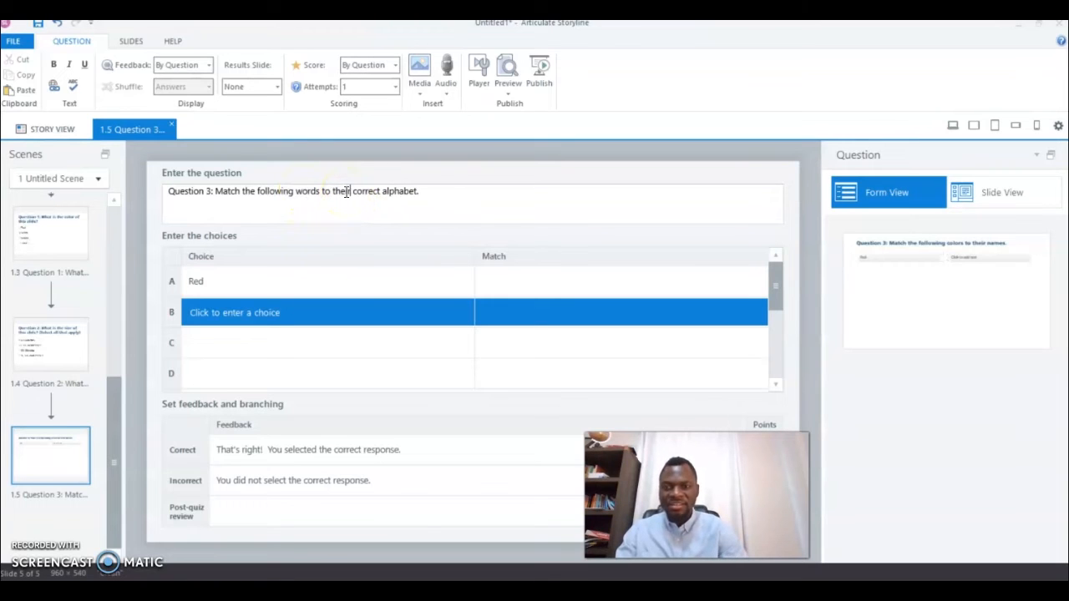
- Replace "words" with "animals" in the Question 3 text
{"action": "left_click", "coordinate": [255, 280]}
{"action": "left_click", "coordinate": [226, 309]}
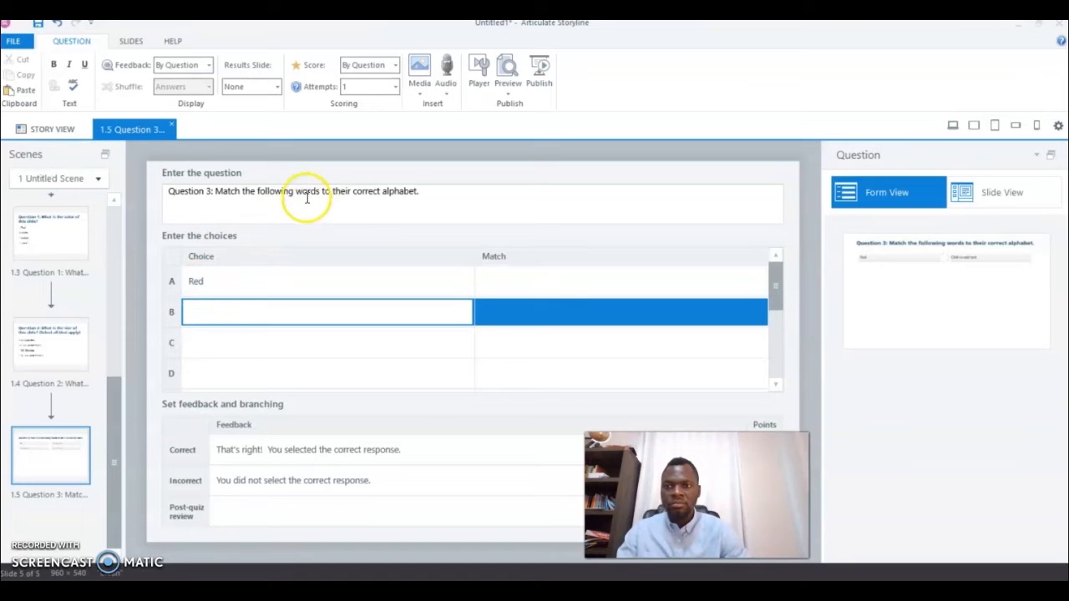
{"action": "left_click_drag", "start_coordinate": [320, 194], "coordinate": [299, 193]}
{"action": "type", "text": "animals"}
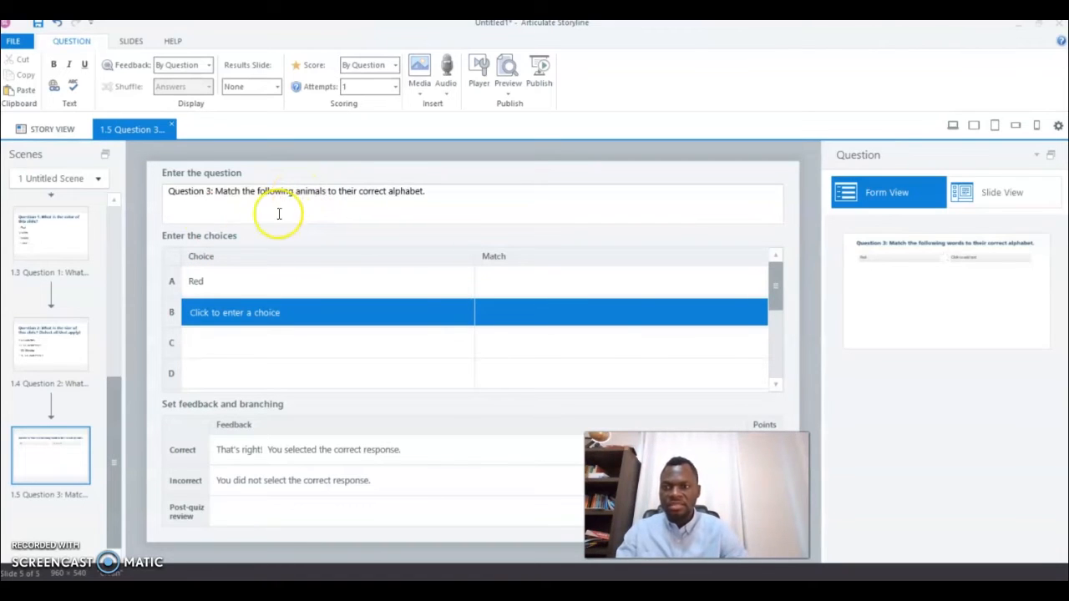
- Fill in Question 3's choices A to D as Rabbit, Dog, Elephant and Lion, replacing the existing first choice
{"action": "left_click", "coordinate": [210, 281]}
{"action": "left_click_drag", "start_coordinate": [210, 282], "coordinate": [178, 282]}
{"action": "type", "text": "Rabbit"}
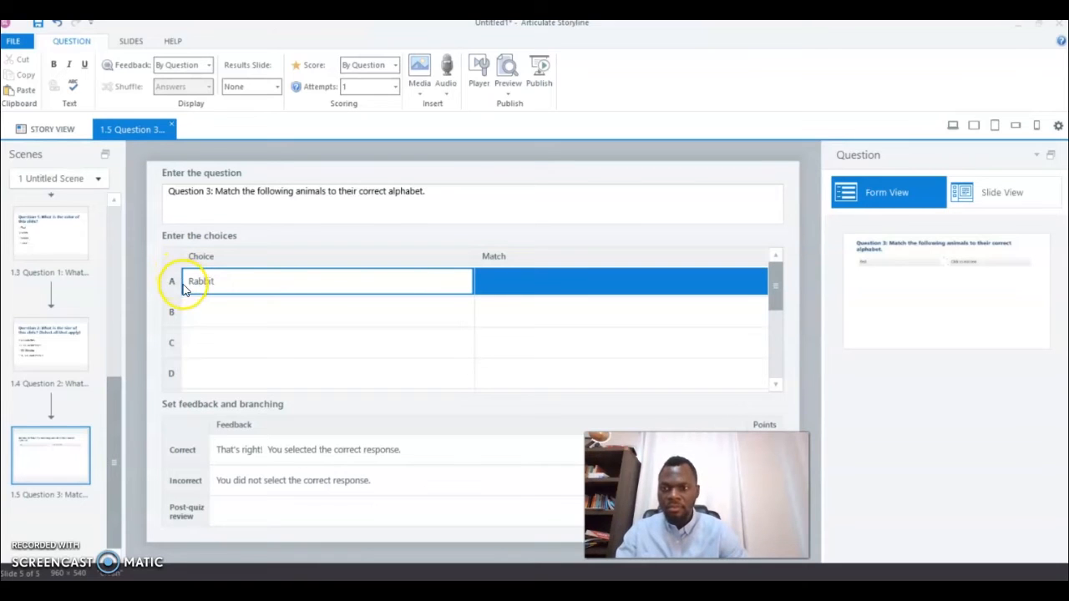
{"action": "left_click", "coordinate": [206, 307]}
{"action": "type", "text": "Dog"}
{"action": "left_click", "coordinate": [216, 339]}
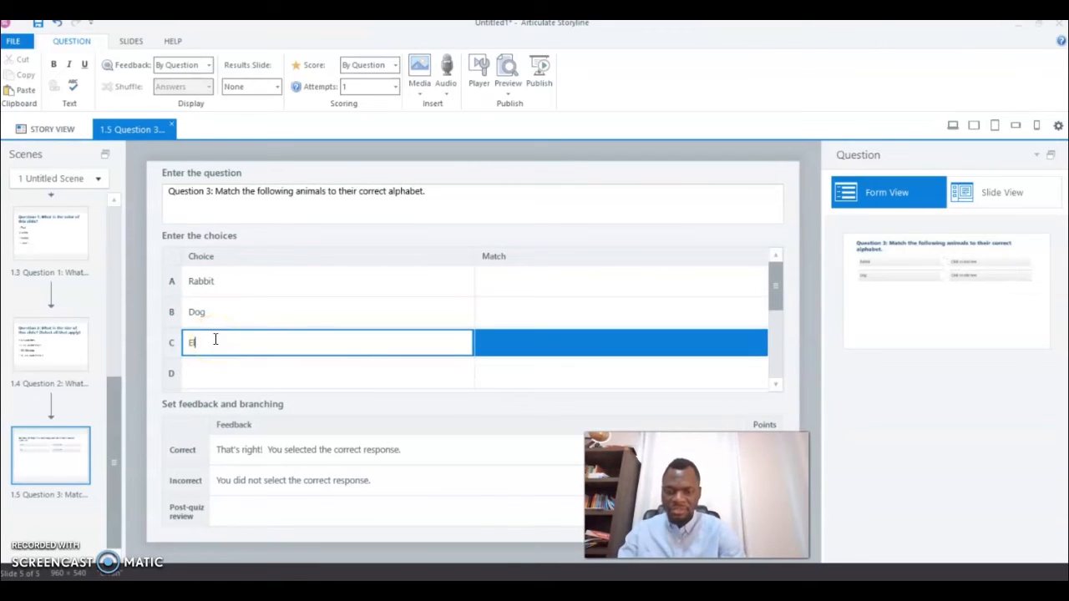
{"action": "type", "text": "Elephan"}
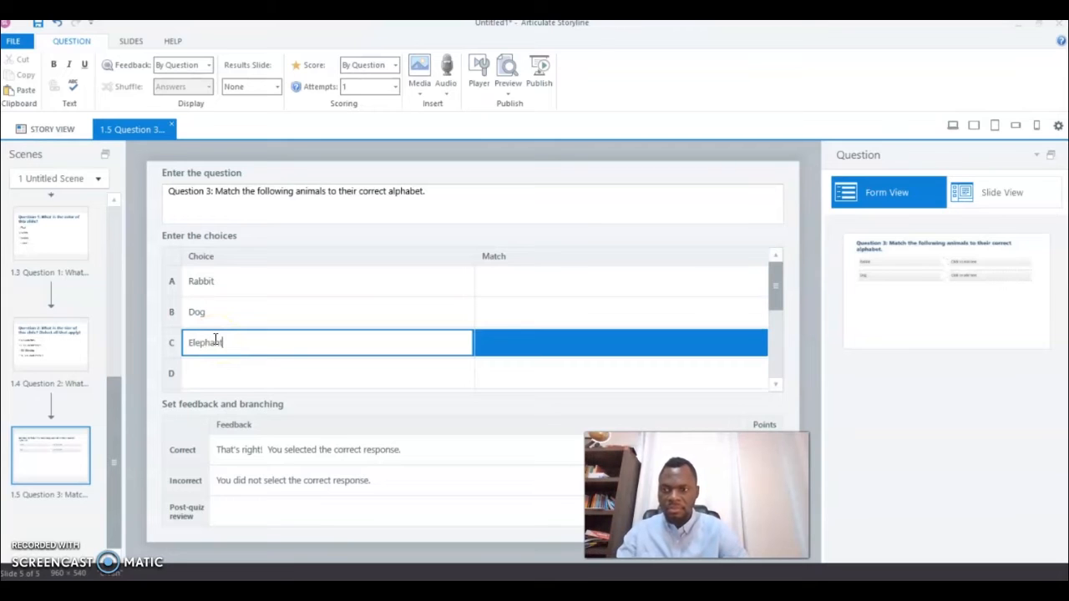
{"action": "type", "text": "t"}
{"action": "left_click", "coordinate": [239, 386]}
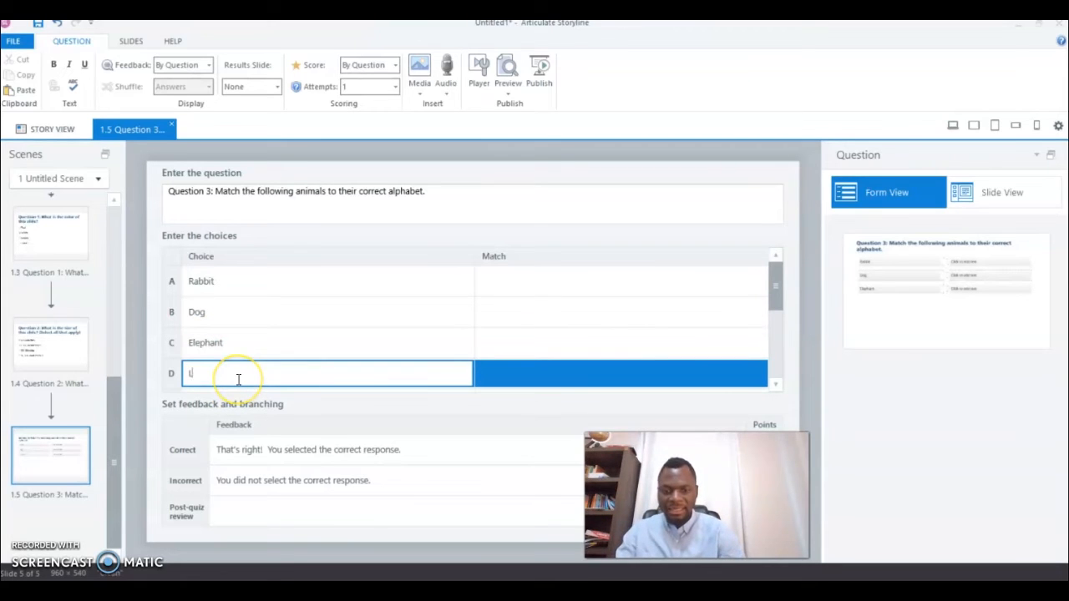
{"action": "type", "text": "Lion"}
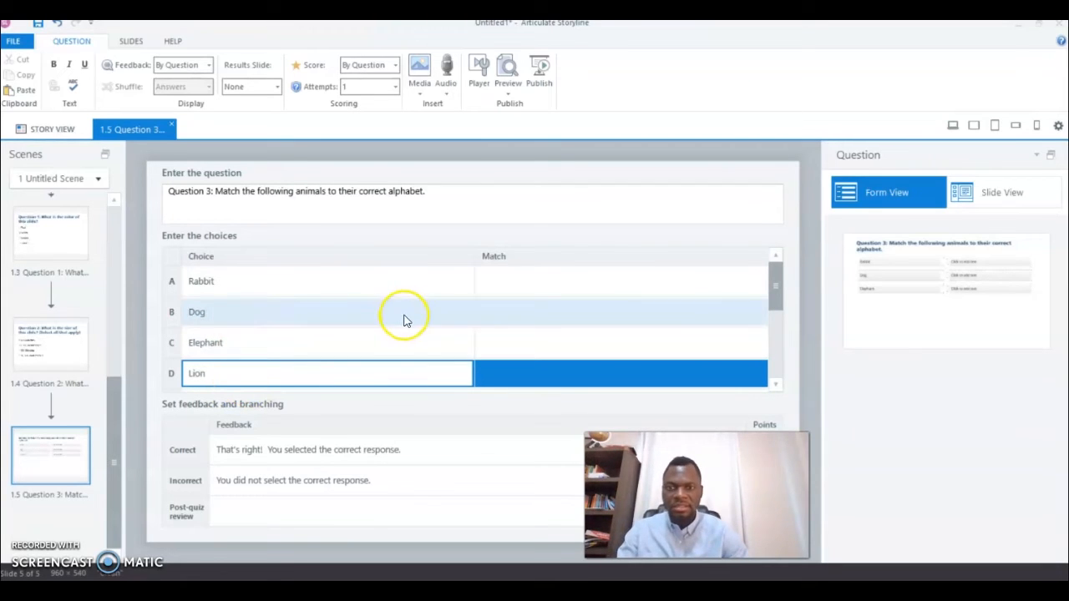
- Set Question 3's matches to D for Rabbit, R for Dog, L for Elephant and E for Lion
{"action": "left_click", "coordinate": [526, 286]}
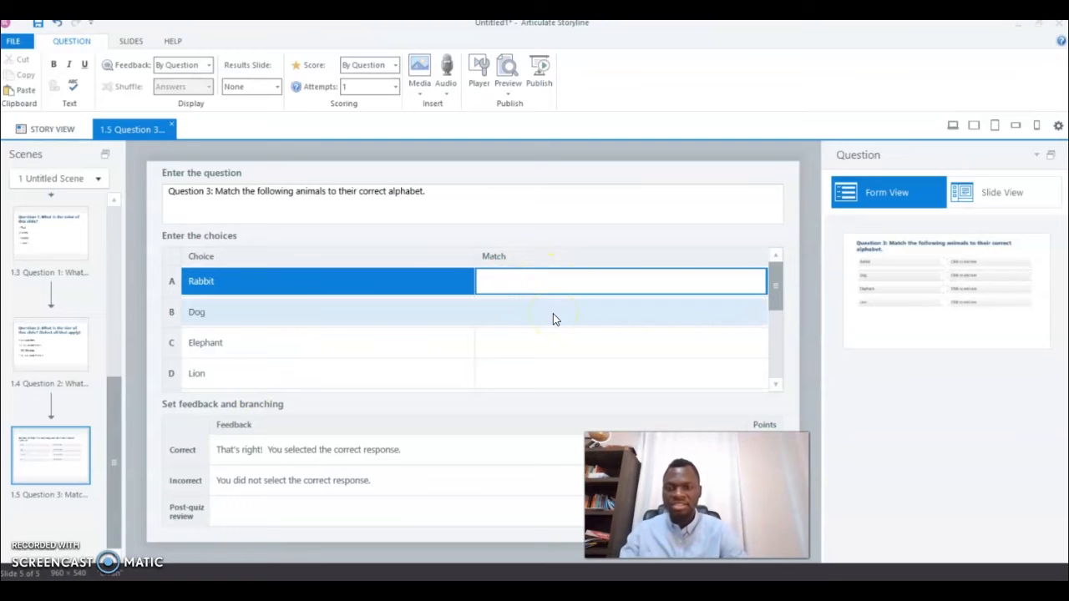
{"action": "type", "text": "R"}
{"action": "left_click", "coordinate": [524, 312]}
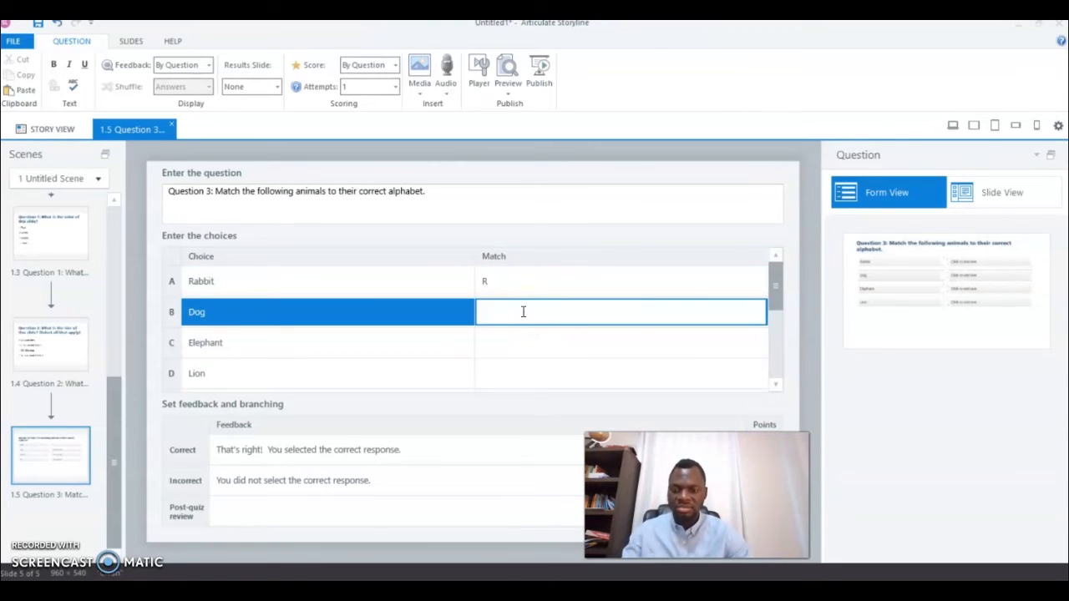
{"action": "left_click", "coordinate": [503, 345]}
{"action": "type", "text": "E"}
{"action": "left_click", "coordinate": [504, 378]}
{"action": "type", "text": "L"}
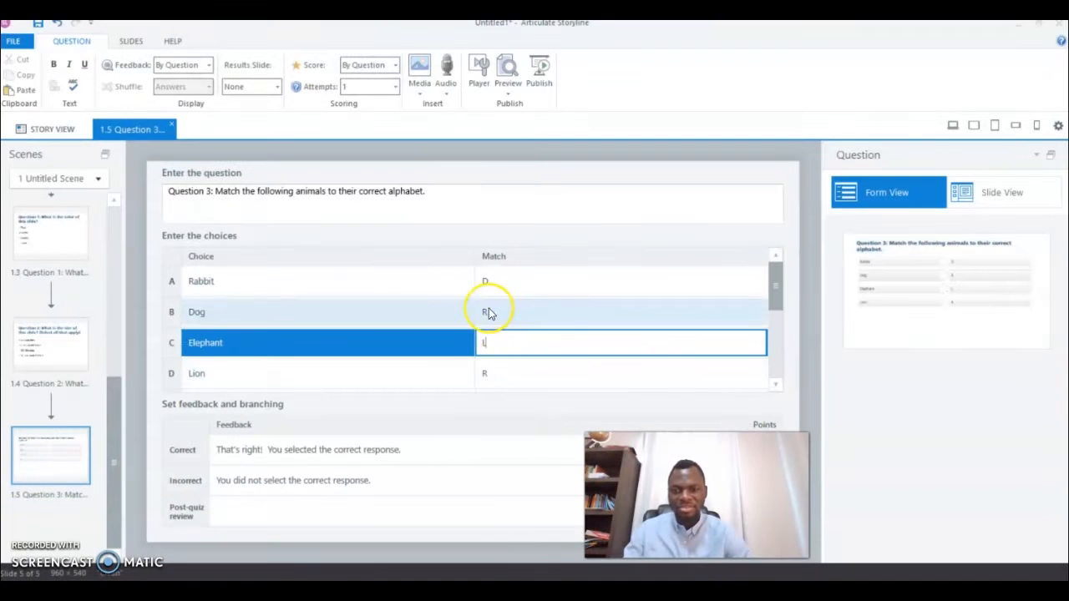
{"action": "left_click", "coordinate": [491, 374]}
{"action": "left_click_drag", "start_coordinate": [489, 374], "coordinate": [476, 374]}
{"action": "type", "text": "E"}
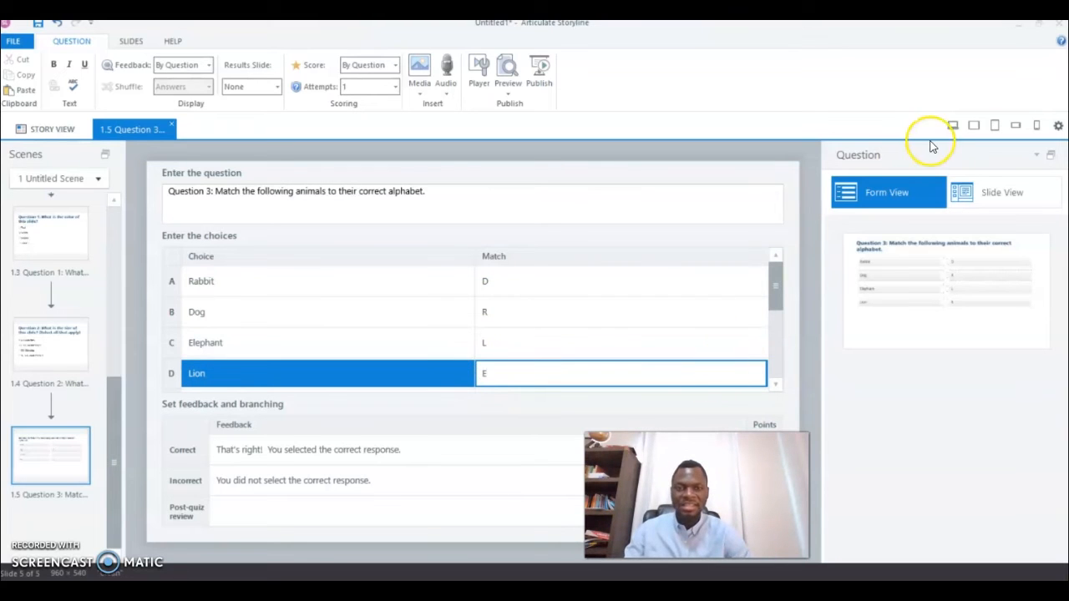
{"action": "left_click", "coordinate": [588, 308]}
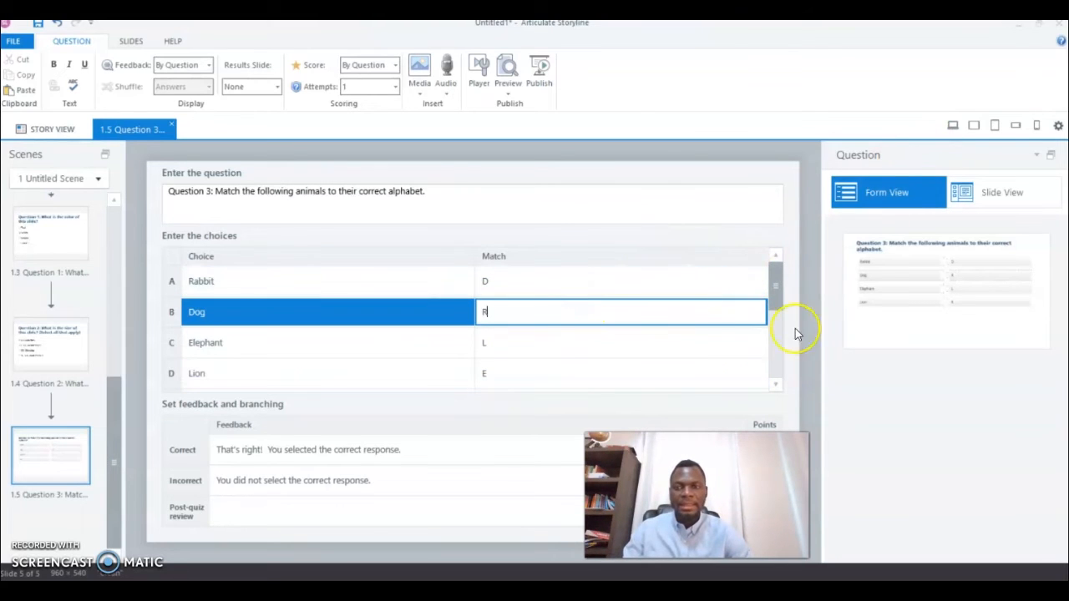
- Preview only the Question 3 slide and pair Rabbit with R, Dog with D, Elephant with E and Lion with L
{"action": "left_click", "coordinate": [1000, 181]}
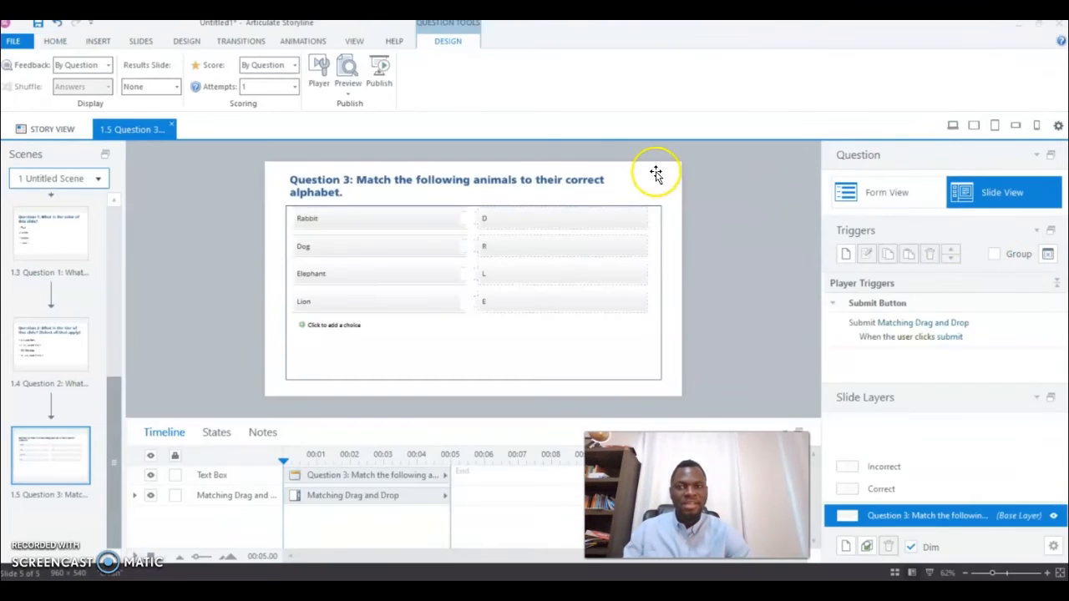
{"action": "left_click", "coordinate": [349, 95]}
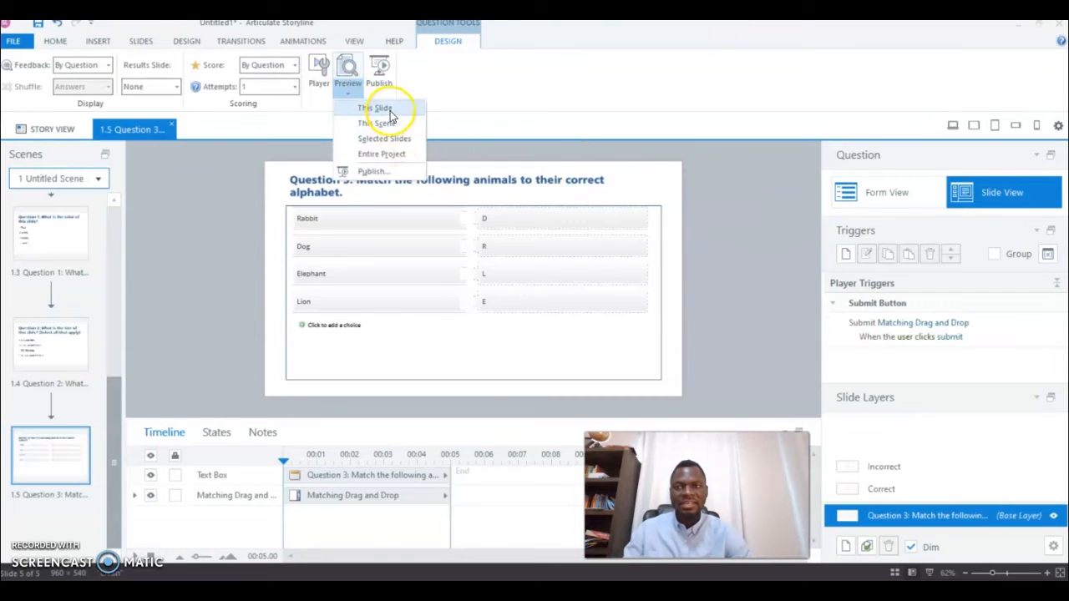
{"action": "left_click", "coordinate": [378, 109]}
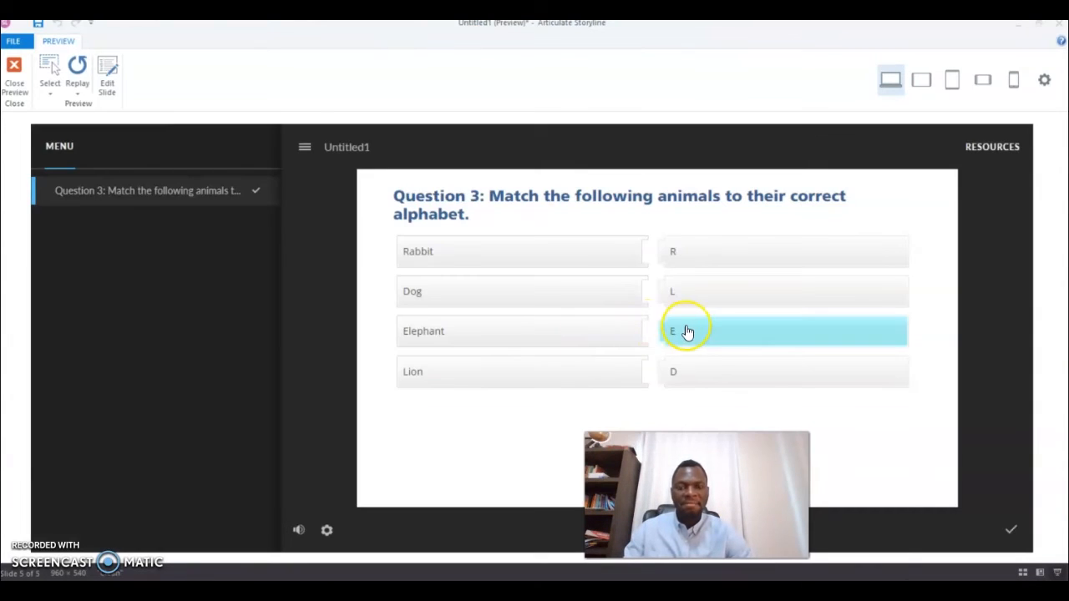
{"action": "left_click_drag", "start_coordinate": [709, 332], "coordinate": [675, 331]}
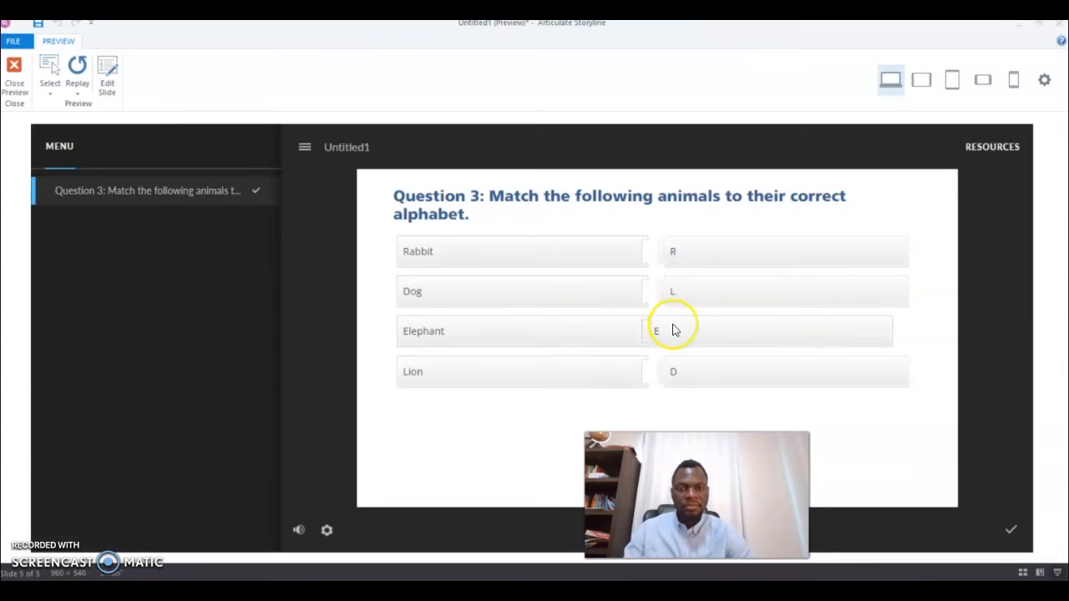
{"action": "left_click_drag", "start_coordinate": [707, 293], "coordinate": [689, 365]}
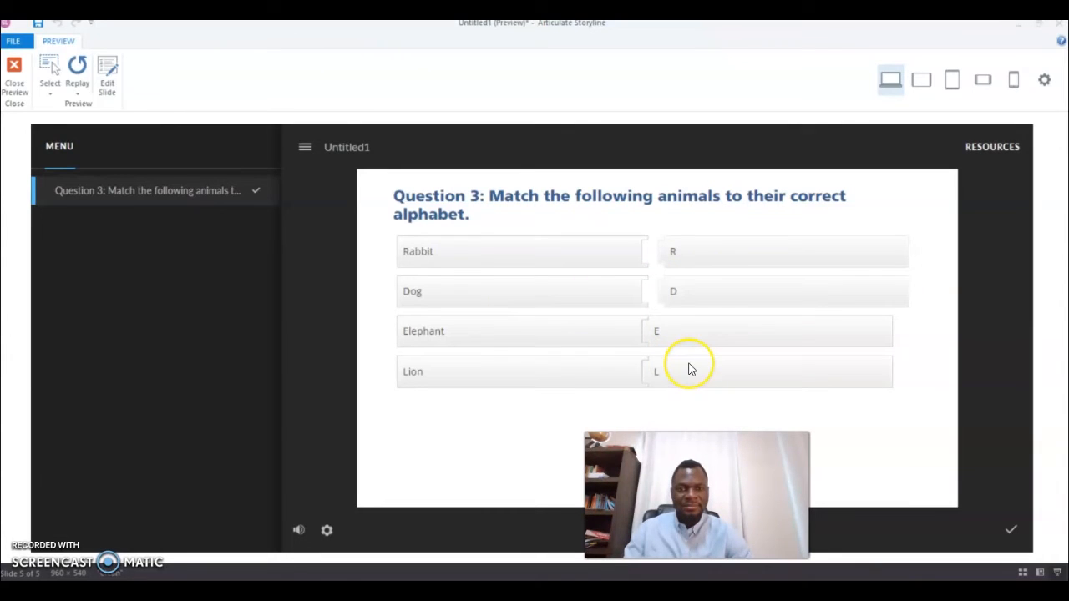
{"action": "left_click_drag", "start_coordinate": [718, 298], "coordinate": [690, 294]}
{"action": "left_click_drag", "start_coordinate": [706, 252], "coordinate": [672, 255]}
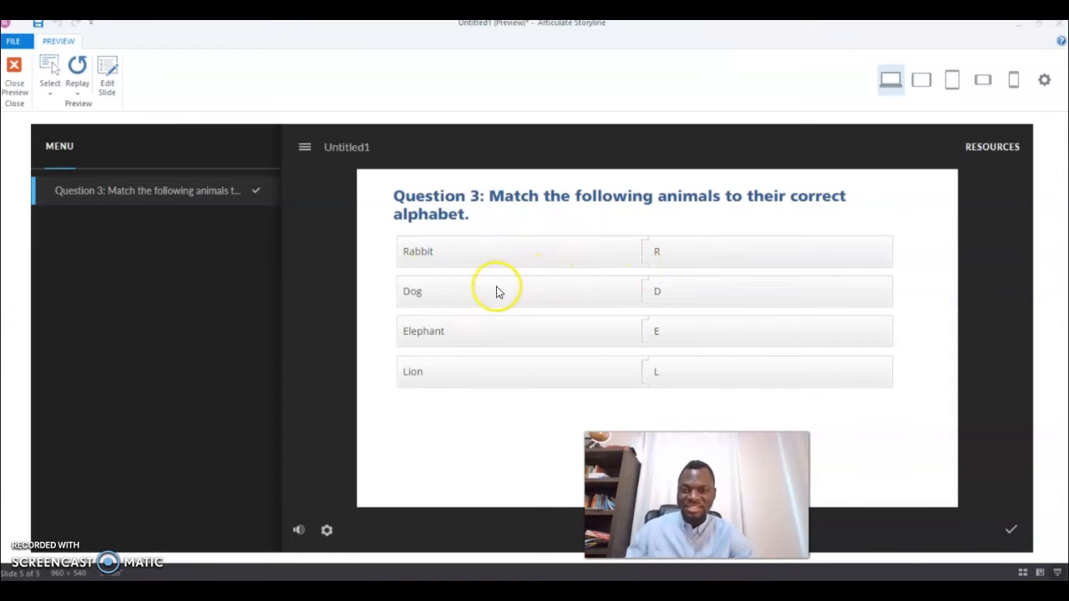
{"action": "mouse_move", "coordinate": [709, 304]}
{"action": "left_mouse_down"}
{"action": "mouse_move", "coordinate": [732, 306]}
{"action": "mouse_move", "coordinate": [711, 302]}
{"action": "left_mouse_up"}
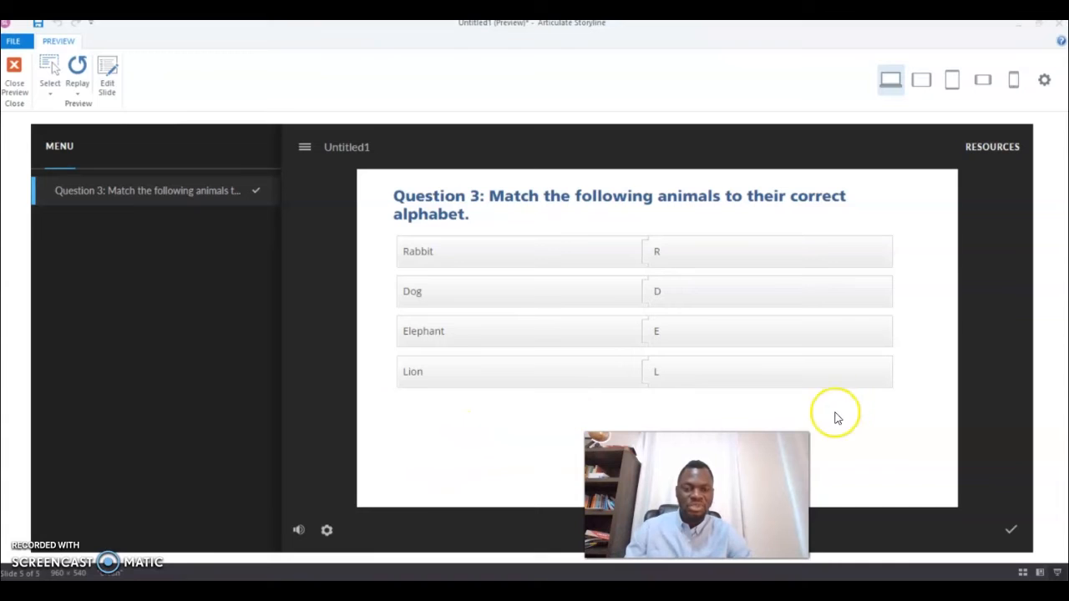
- Submit the matching answers in the preview, dismiss the feedback and return to the Question 3 form
{"action": "left_click", "coordinate": [1012, 536]}
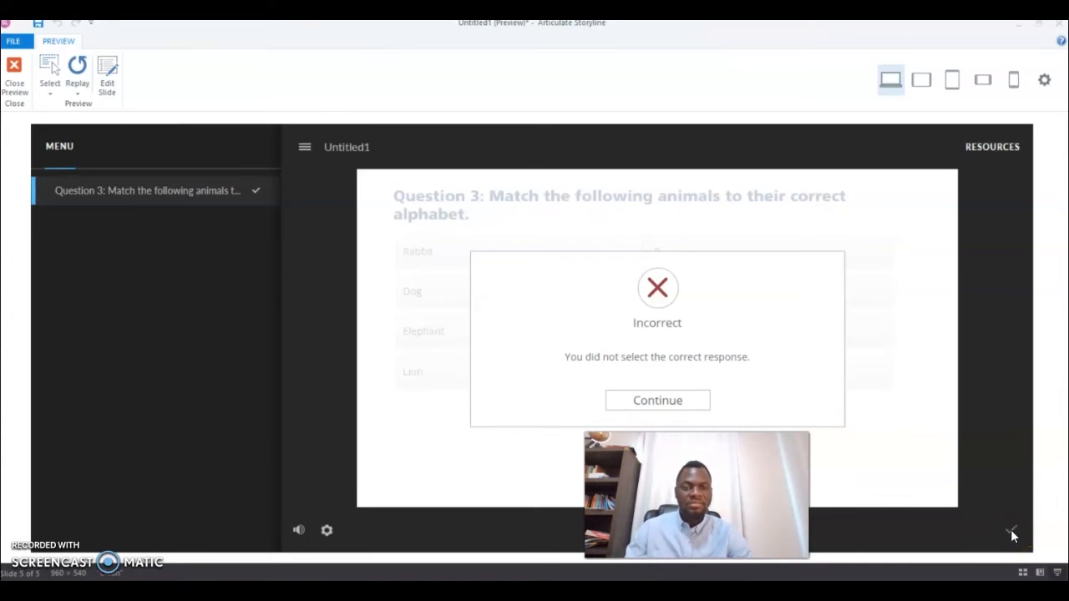
{"action": "left_click", "coordinate": [680, 403]}
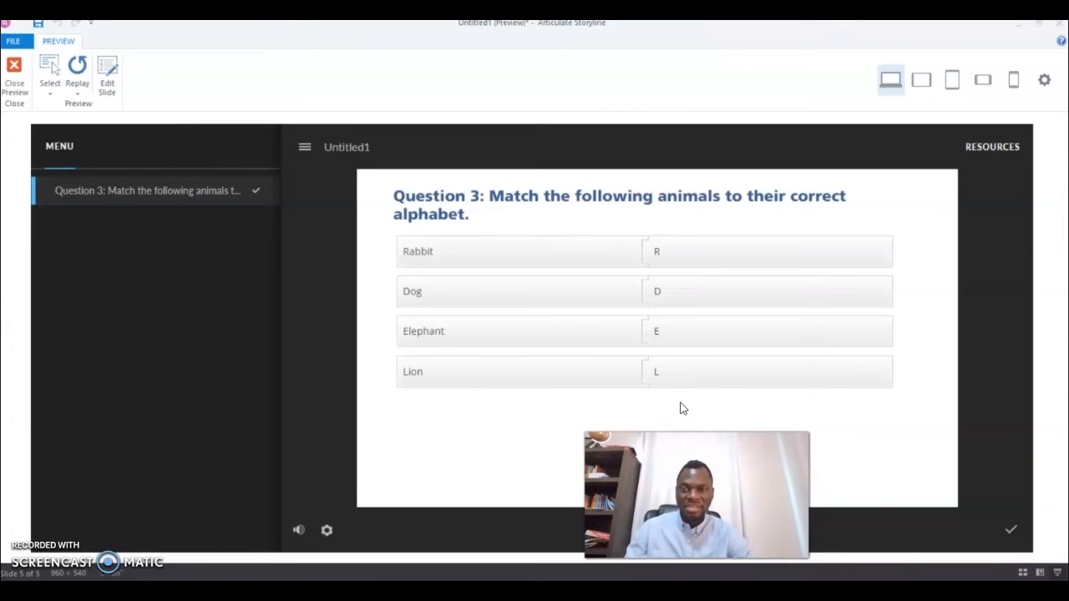
{"action": "left_click", "coordinate": [14, 74]}
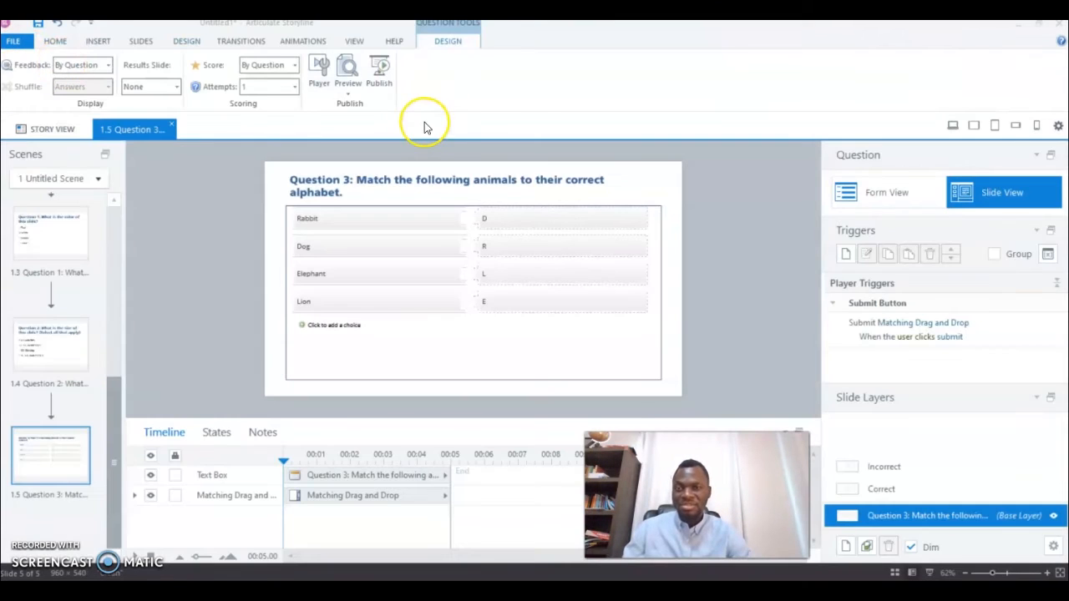
{"action": "left_click", "coordinate": [896, 194]}
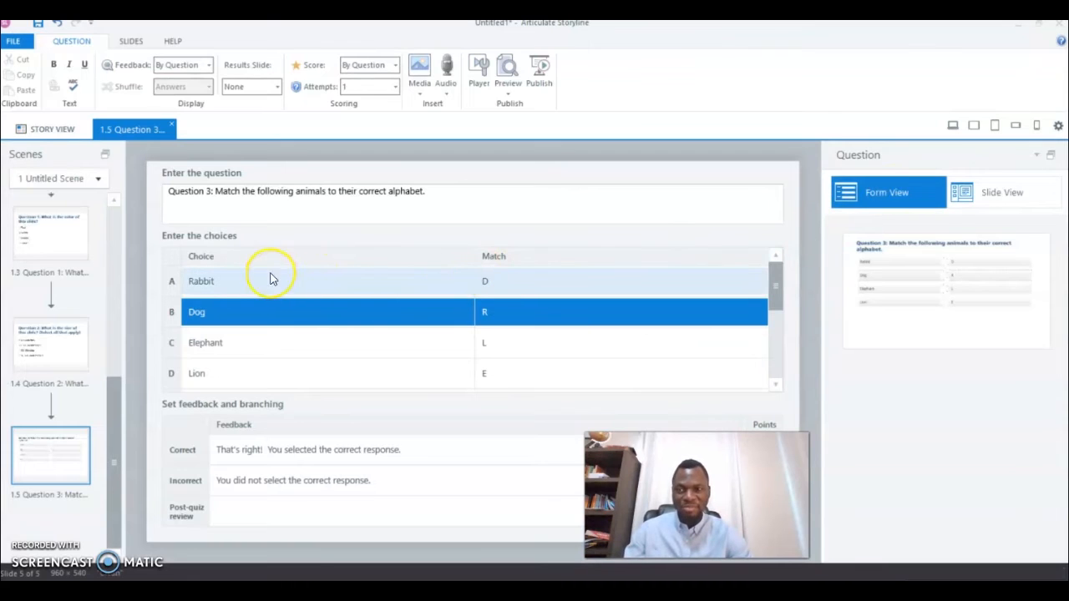
- Set Question 3's matches to R for Rabbit, D for Dog, E for Elephant and L for Lion
{"action": "left_click", "coordinate": [481, 281]}
{"action": "left_click_drag", "start_coordinate": [493, 286], "coordinate": [482, 284]}
{"action": "type", "text": "R"}
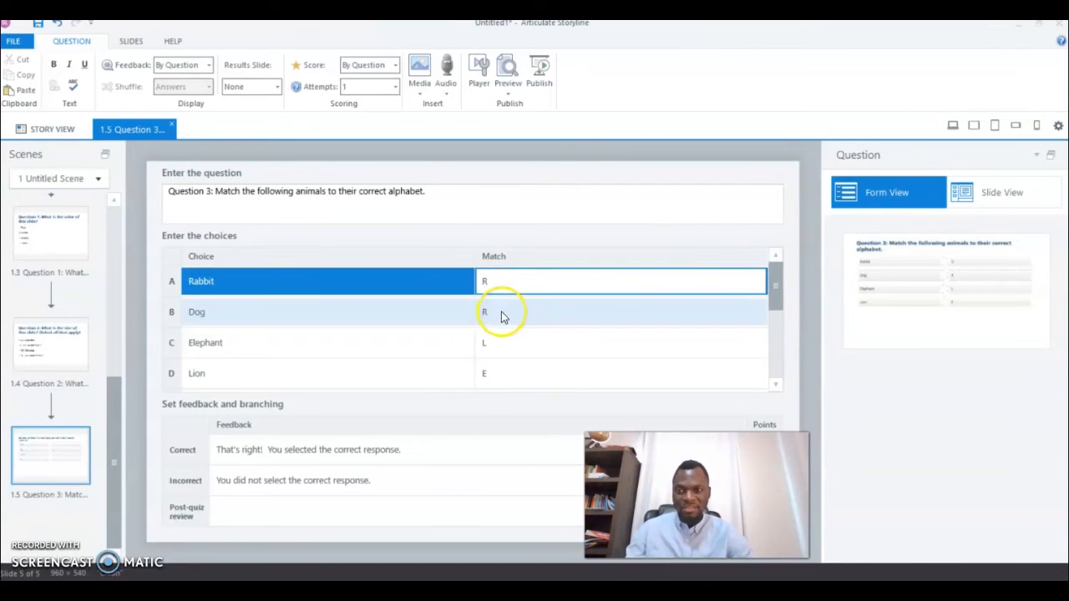
{"action": "left_click", "coordinate": [501, 312]}
{"action": "left_click_drag", "start_coordinate": [504, 316], "coordinate": [464, 318]}
{"action": "type", "text": "D"}
{"action": "left_click", "coordinate": [505, 349]}
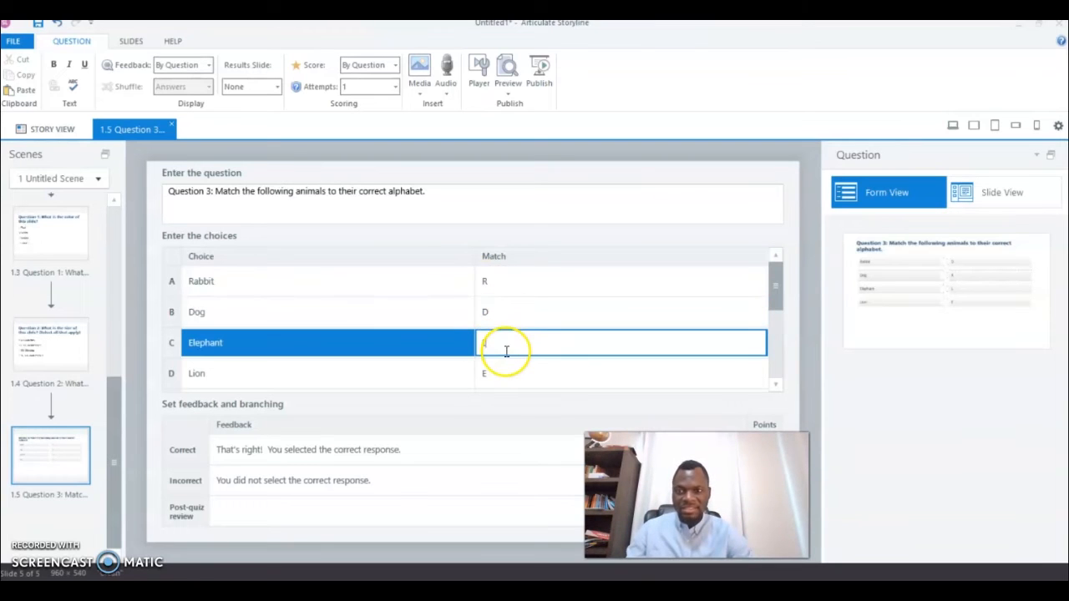
{"action": "left_click_drag", "start_coordinate": [504, 349], "coordinate": [466, 376]}
{"action": "type", "text": "E"}
{"action": "left_click", "coordinate": [484, 375]}
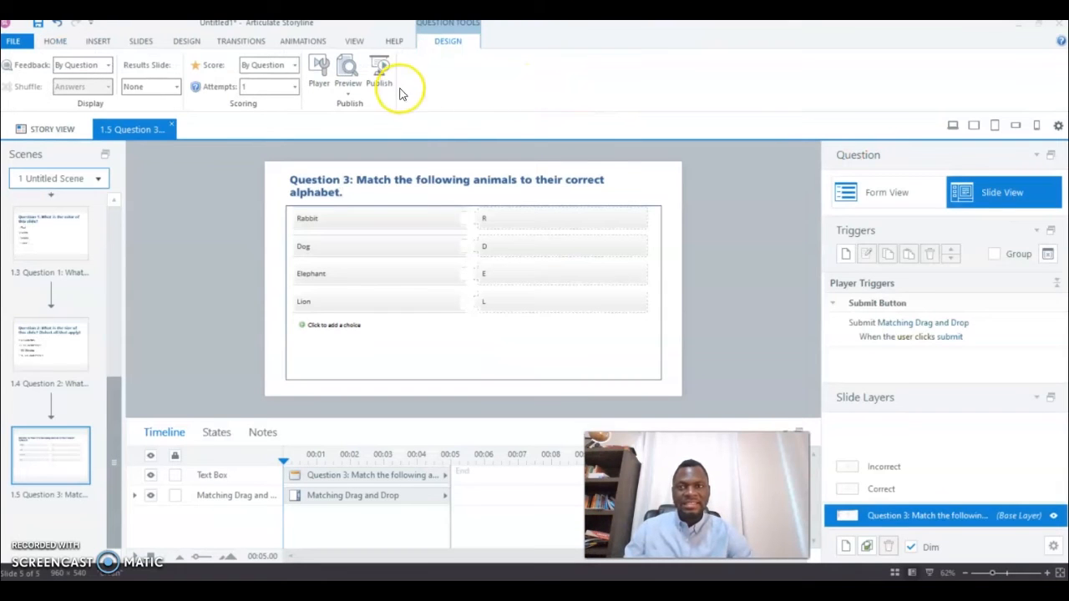
- Shrink the height of Question 3's matching block so its lower edge ends just below the choices
{"action": "left_click", "coordinate": [348, 84]}
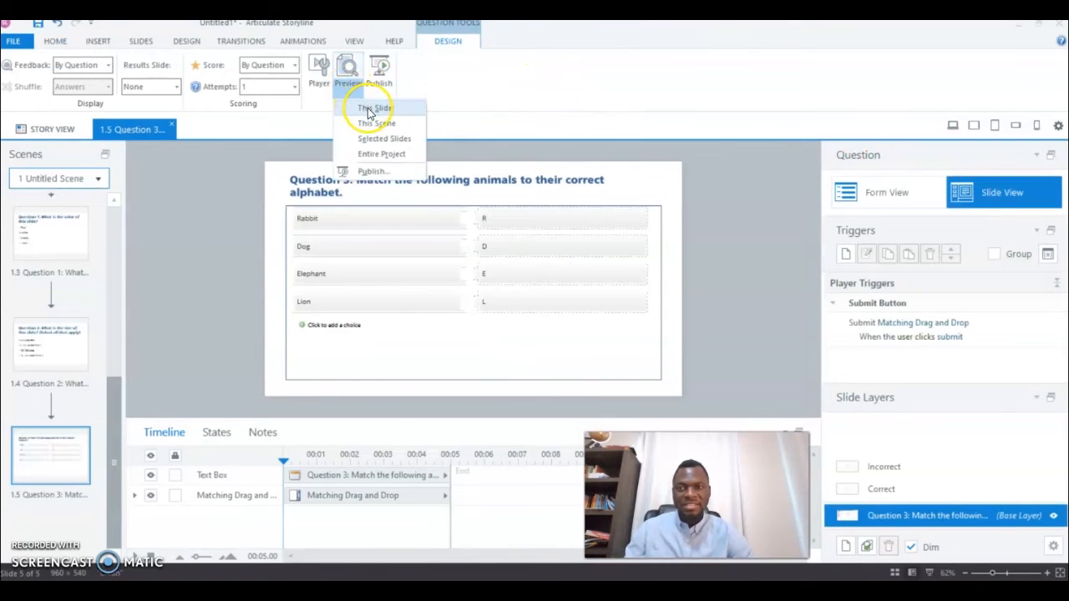
{"action": "left_click", "coordinate": [254, 297]}
{"action": "left_click", "coordinate": [304, 372]}
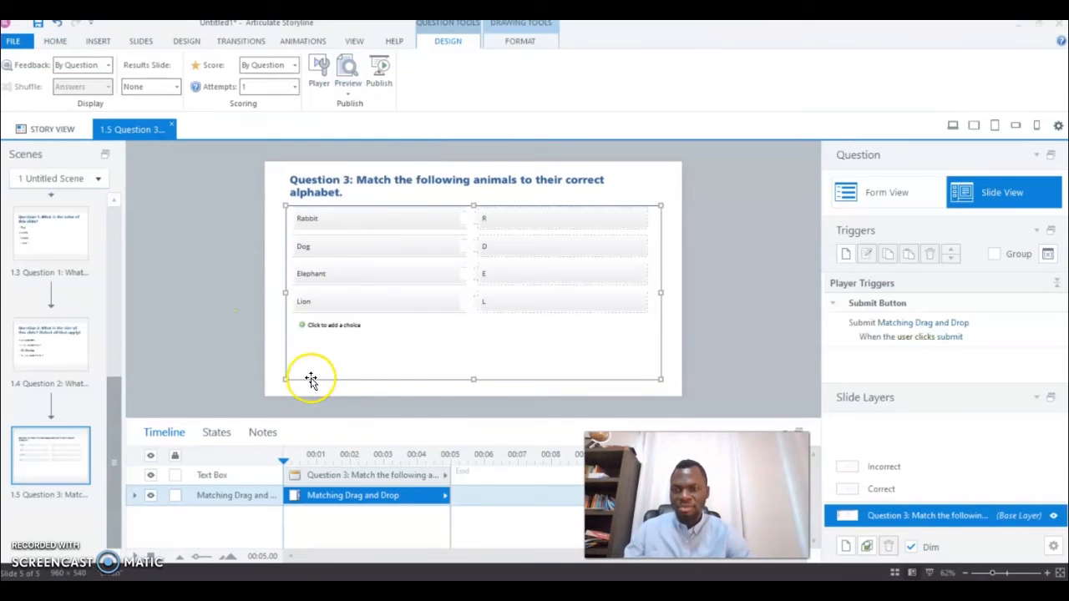
{"action": "left_click_drag", "start_coordinate": [473, 385], "coordinate": [479, 339]}
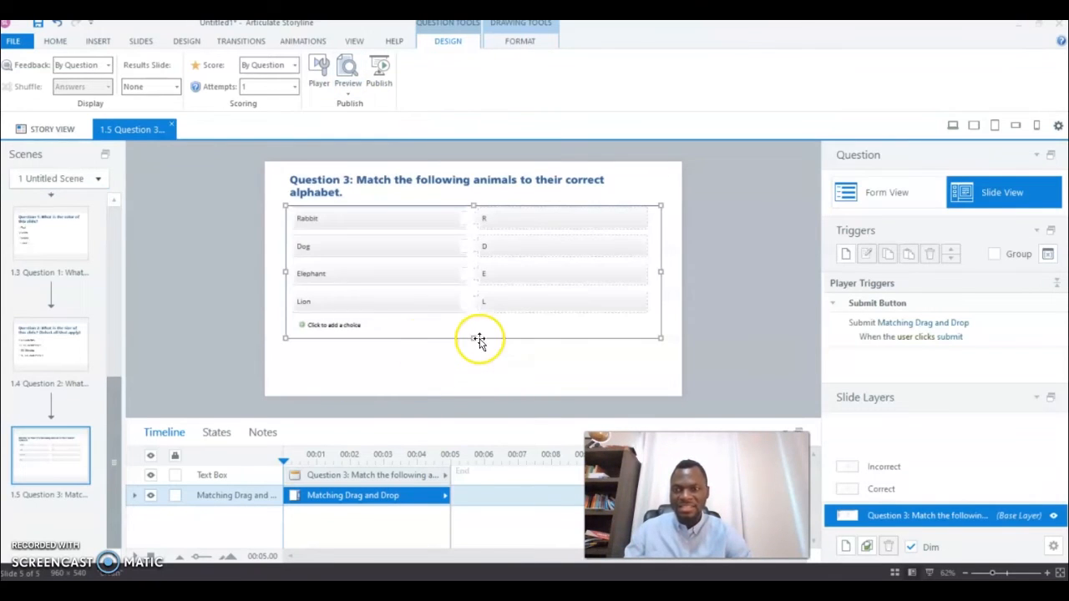
- Add a text box near the slide's lower edge reading "Important: Drag the items on the right to the items on the left."
{"action": "left_click", "coordinate": [95, 43]}
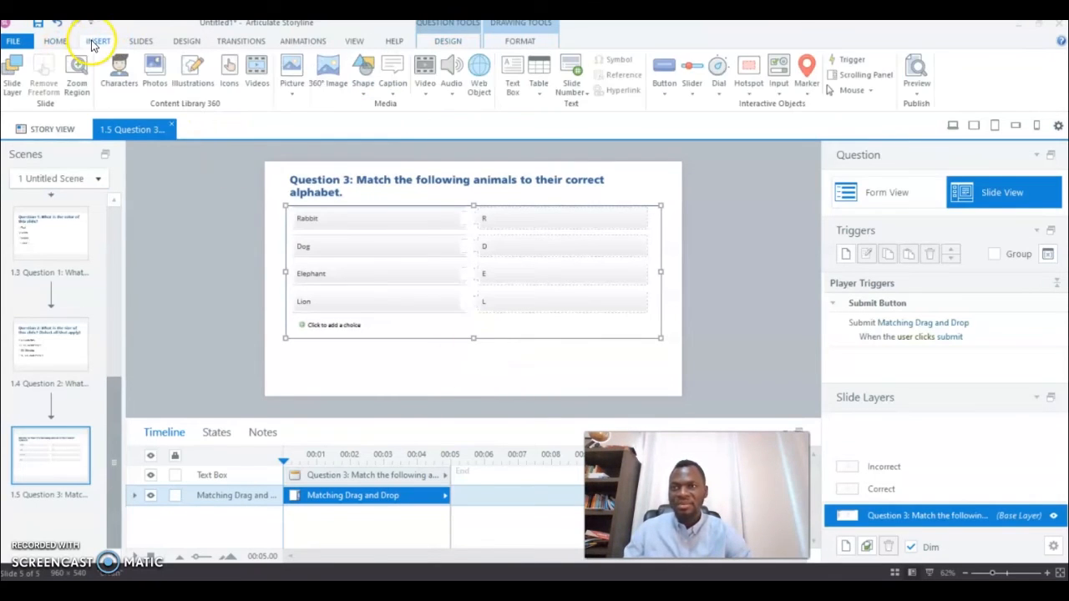
{"action": "left_click", "coordinate": [515, 74]}
{"action": "left_click", "coordinate": [286, 363]}
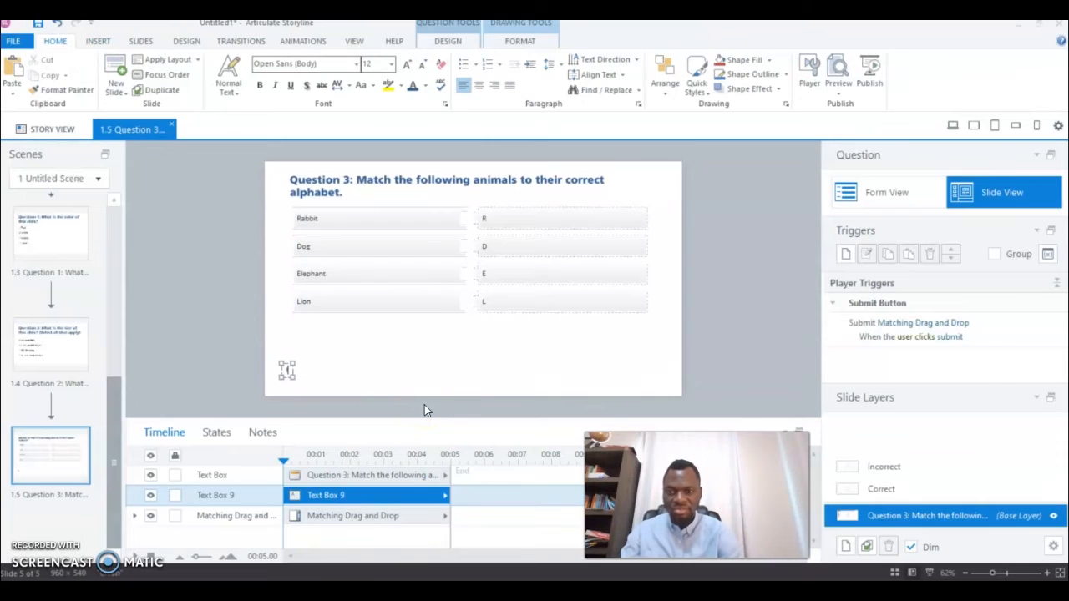
{"action": "type", "text": "Important:"}
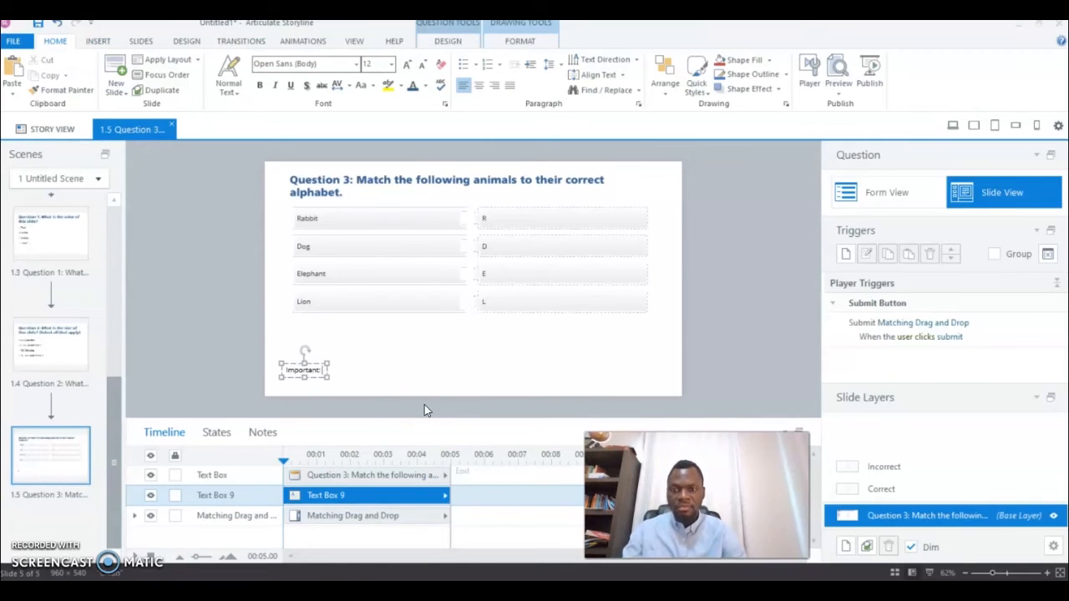
{"action": "type", "text": " Drag the items on the right to the items on the left."}
- Set the font size of the whole instruction note to 18
{"action": "key", "text": "ctrl+a"}
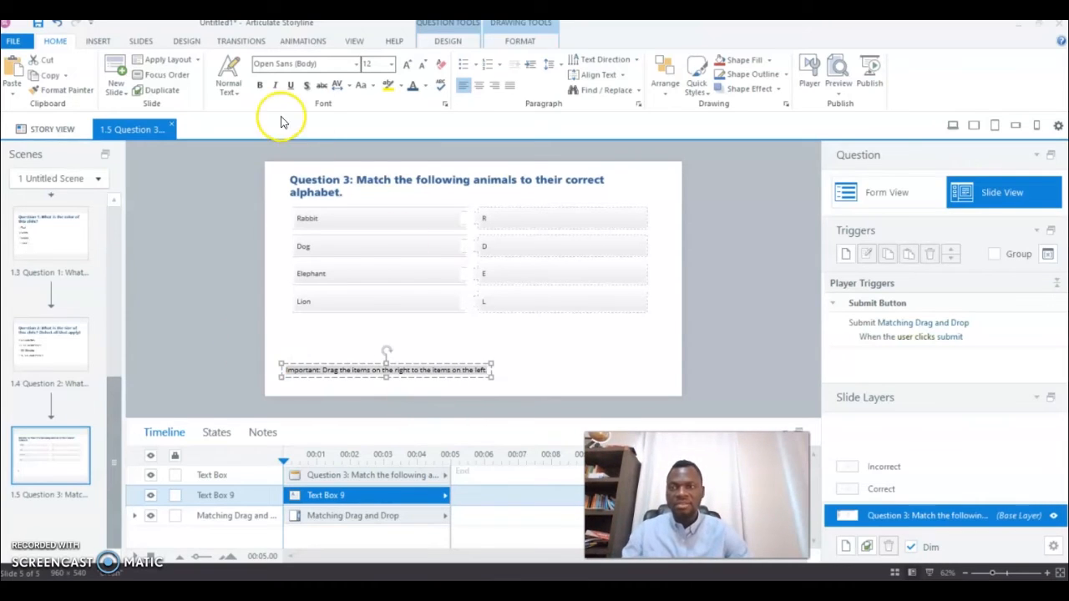
{"action": "left_click", "coordinate": [391, 64]}
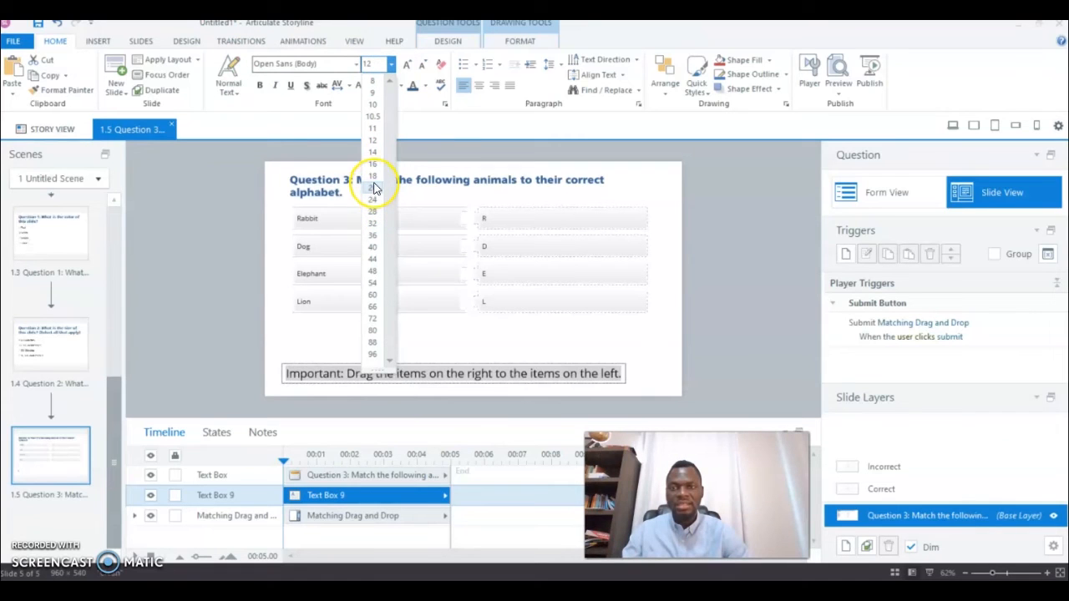
{"action": "left_click", "coordinate": [374, 182]}
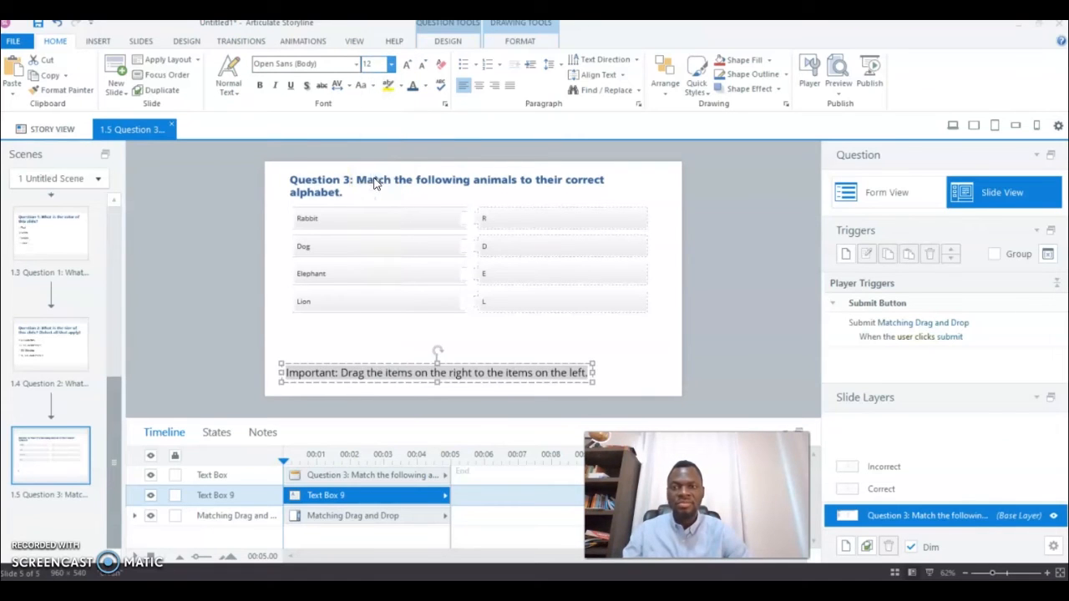
- Make the word "Important:" bold and shift the instruction note slightly to the right
{"action": "left_click", "coordinate": [339, 371]}
{"action": "left_click_drag", "start_coordinate": [339, 372], "coordinate": [286, 371]}
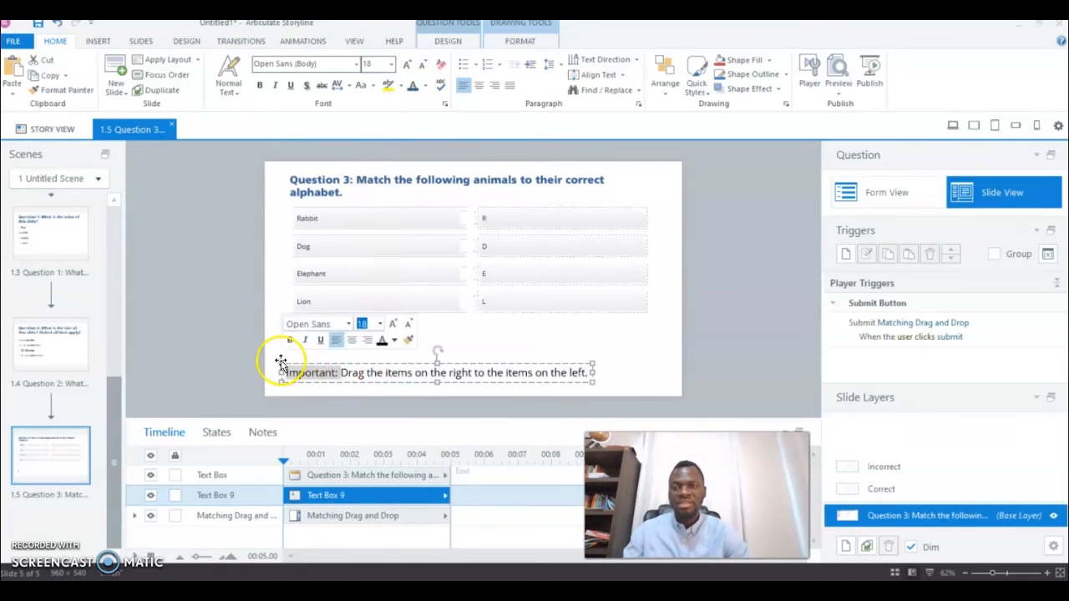
{"action": "left_click", "coordinate": [259, 87]}
{"action": "left_click", "coordinate": [208, 291]}
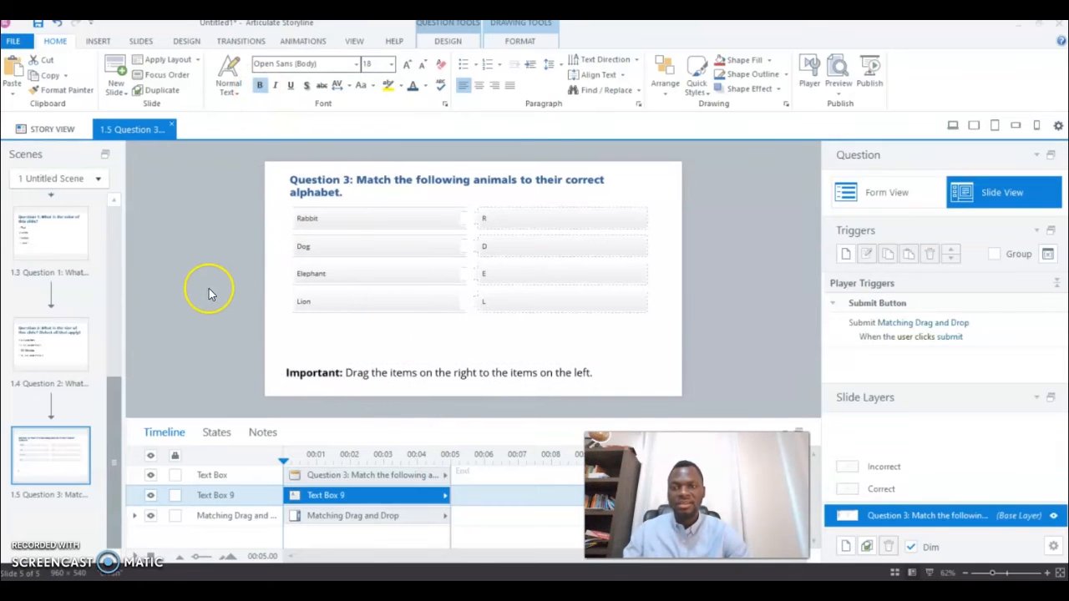
{"action": "left_click", "coordinate": [390, 386]}
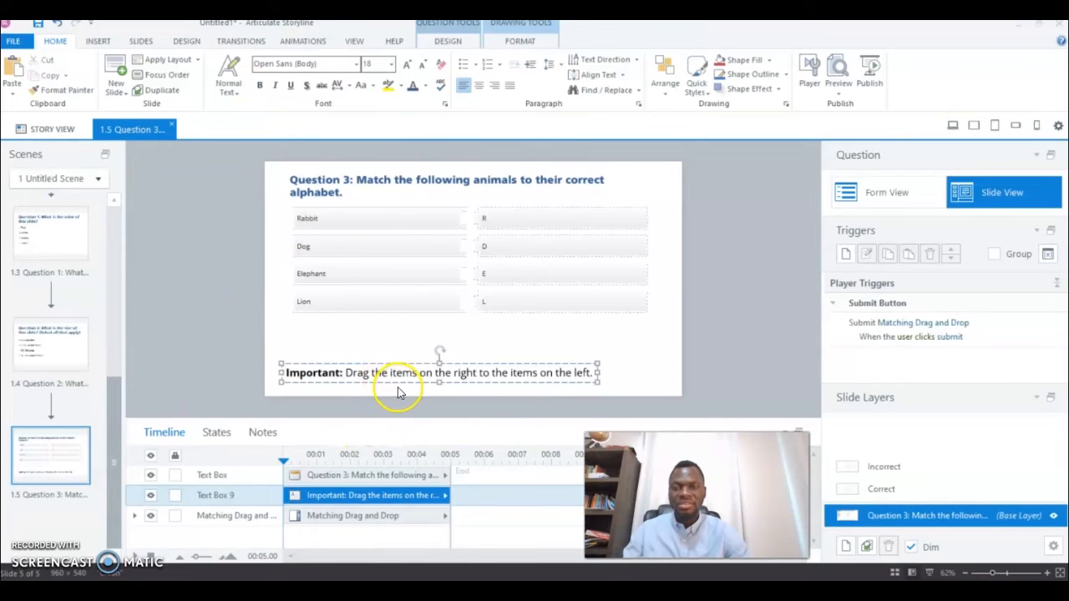
{"action": "left_click_drag", "start_coordinate": [409, 382], "coordinate": [433, 382]}
- Search the icon library for "important" and look through the icons offered
{"action": "left_click", "coordinate": [97, 41]}
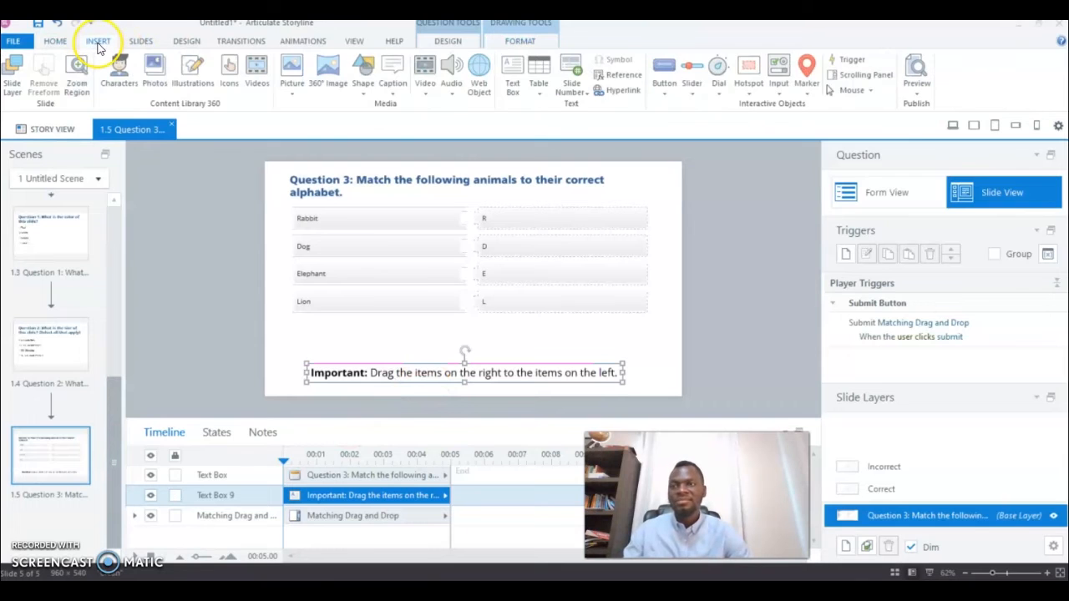
{"action": "left_click", "coordinate": [229, 73]}
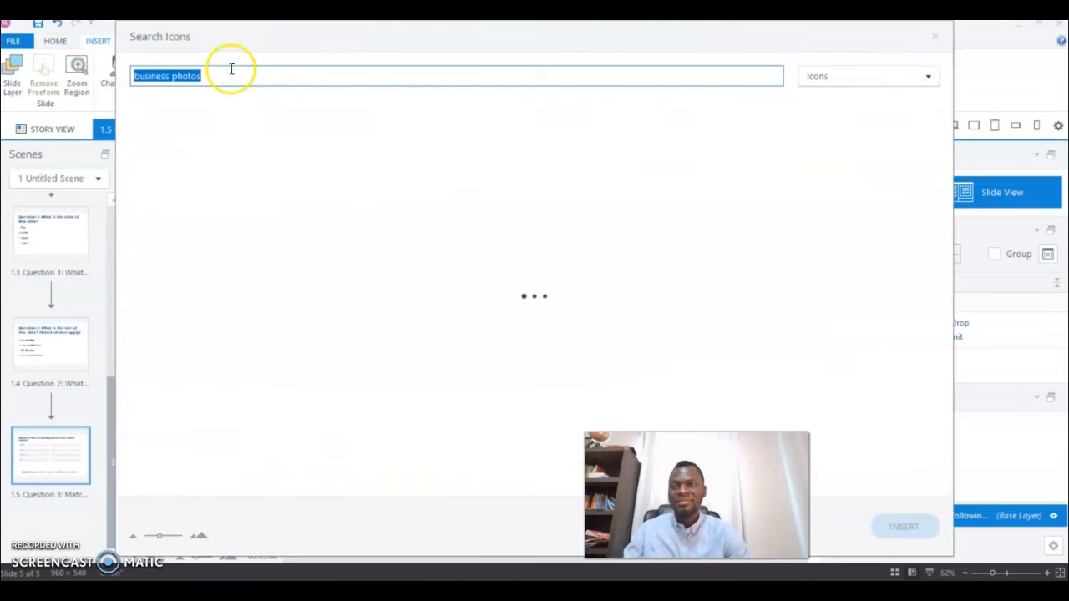
{"action": "left_click", "coordinate": [936, 37]}
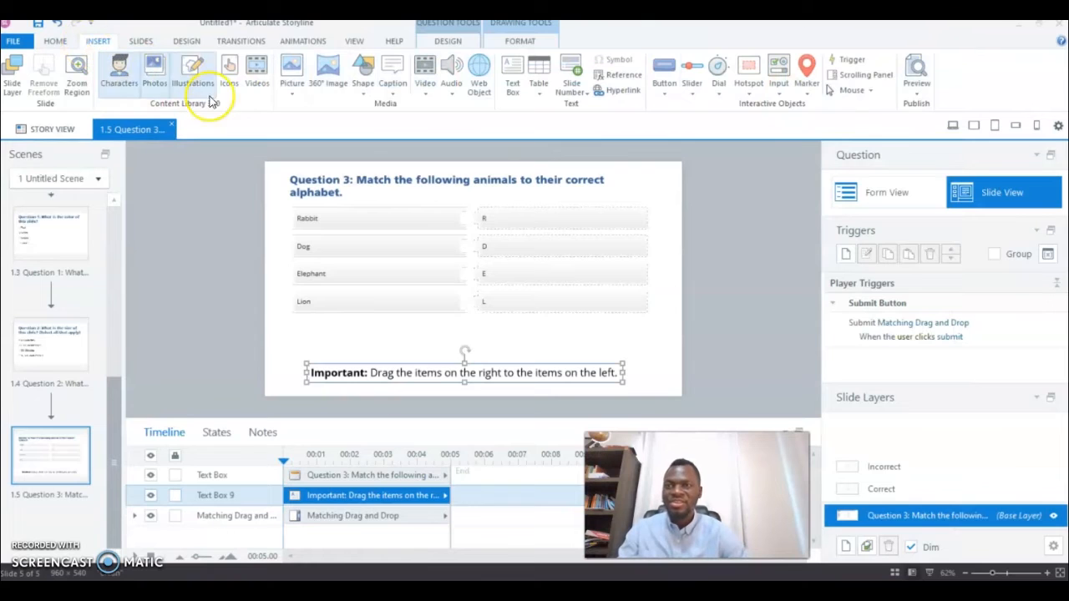
{"action": "left_click", "coordinate": [230, 73]}
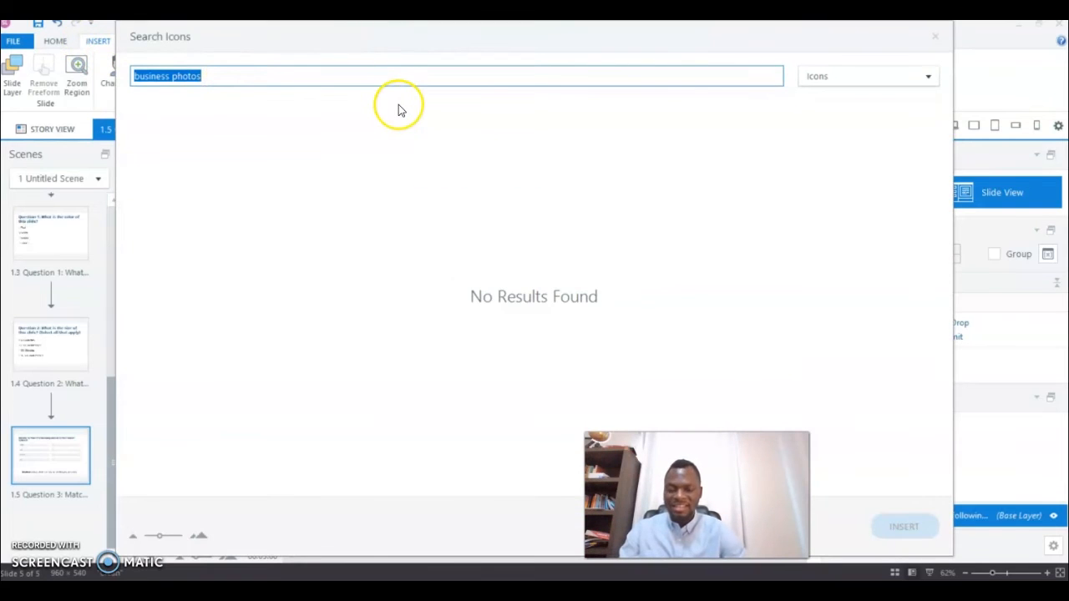
{"action": "type", "text": "important"}
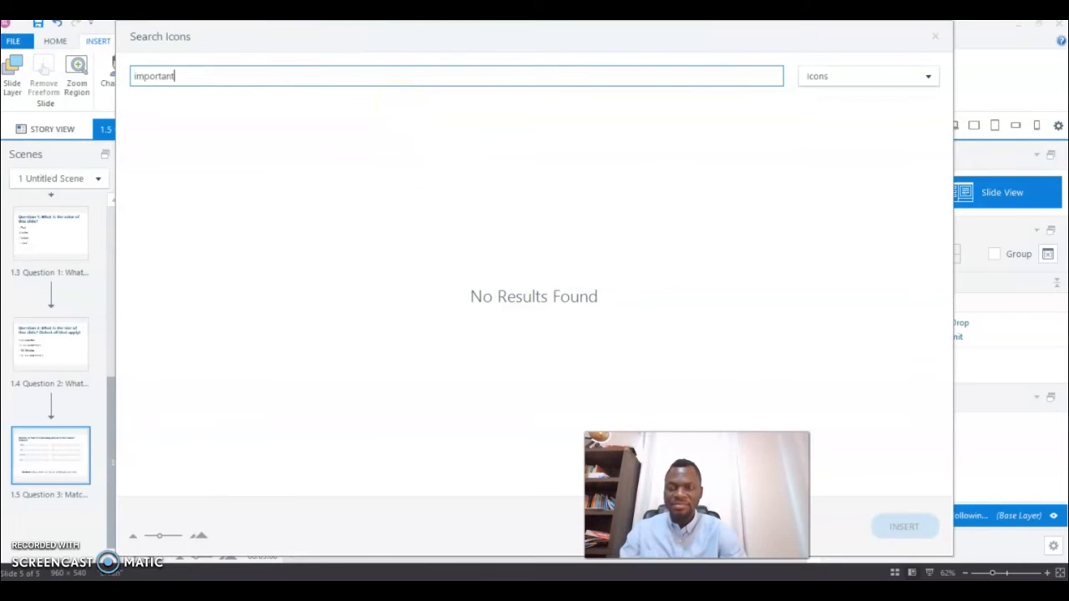
{"action": "key", "text": "Return"}
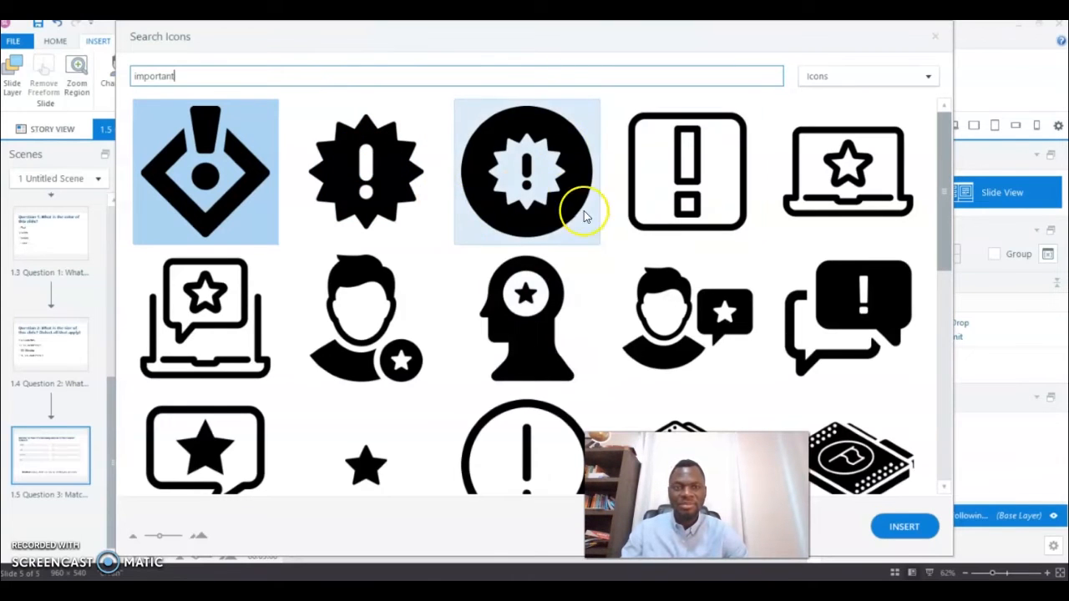
{"action": "scroll", "coordinate": [575, 283], "scroll_direction": "down", "scroll_amount": 5}
{"action": "scroll", "coordinate": [576, 282], "scroll_direction": "up", "scroll_amount": 5}
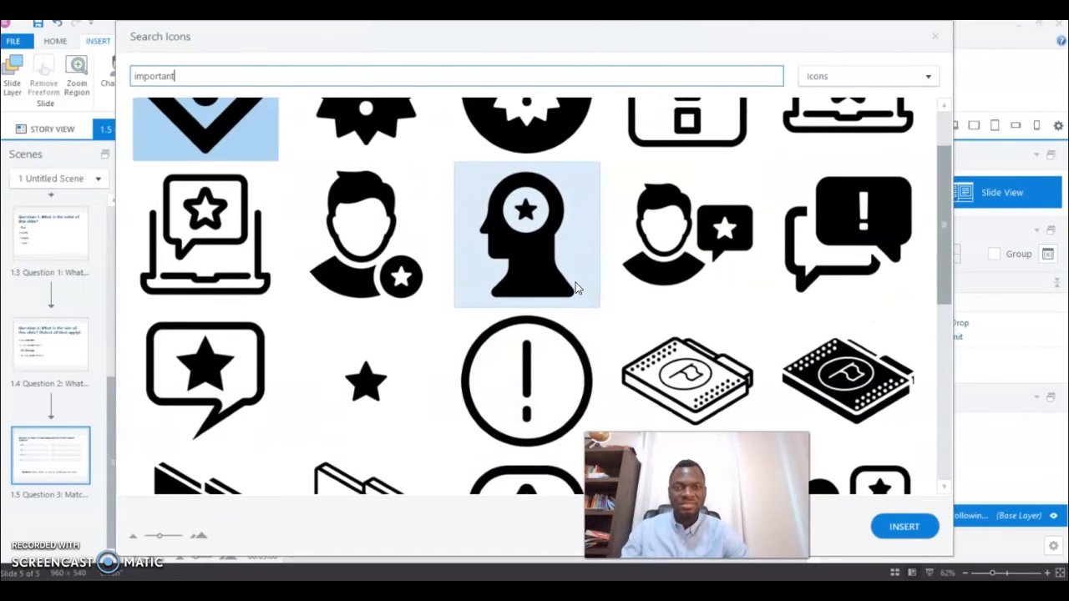
{"action": "scroll", "coordinate": [576, 284], "scroll_direction": "down", "scroll_amount": 6}
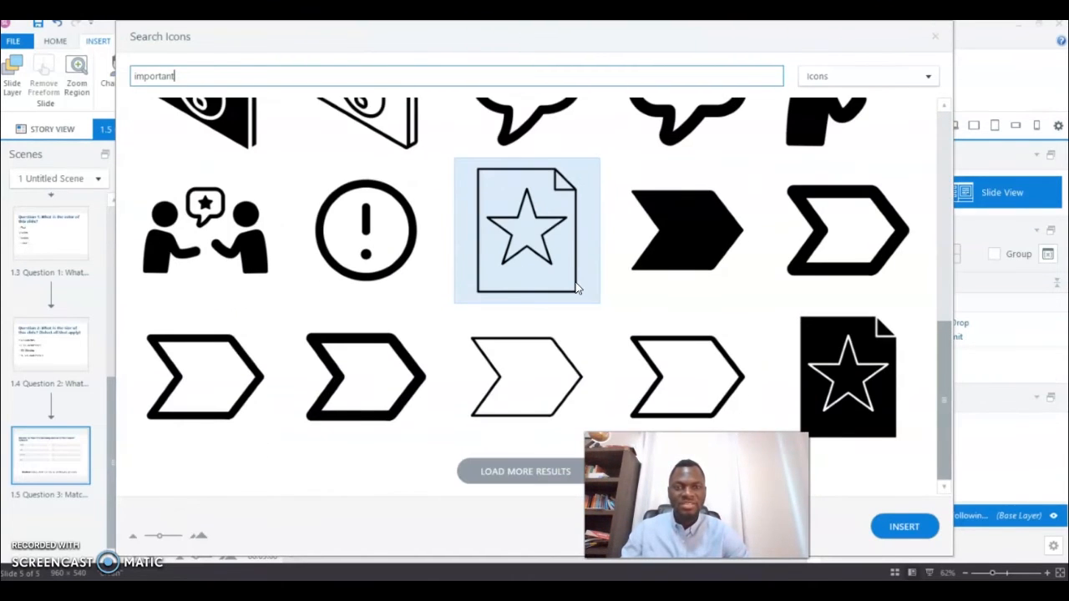
{"action": "scroll", "coordinate": [576, 284], "scroll_direction": "up", "scroll_amount": 10}
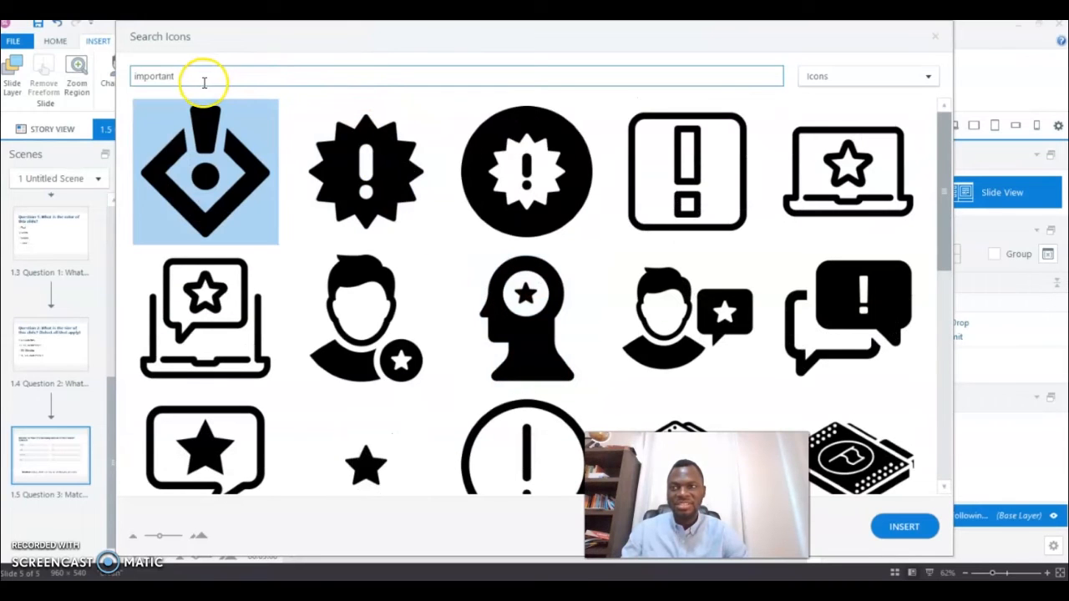
- Search the icon library for "information" and insert the solid black circle icon with the upright white "i"
{"action": "left_click_drag", "start_coordinate": [192, 79], "coordinate": [112, 71]}
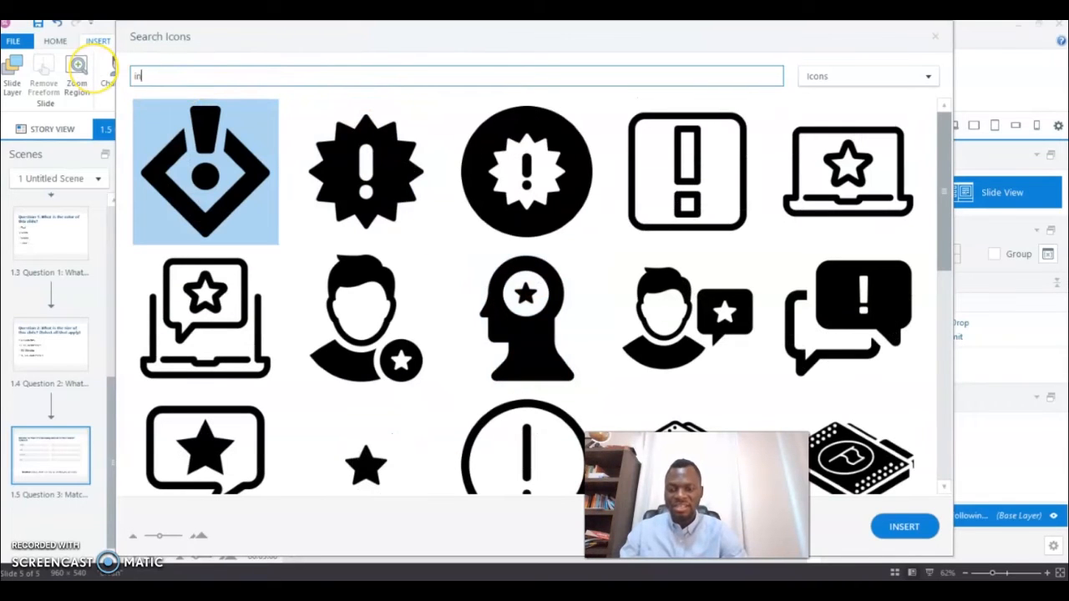
{"action": "key", "text": "Return"}
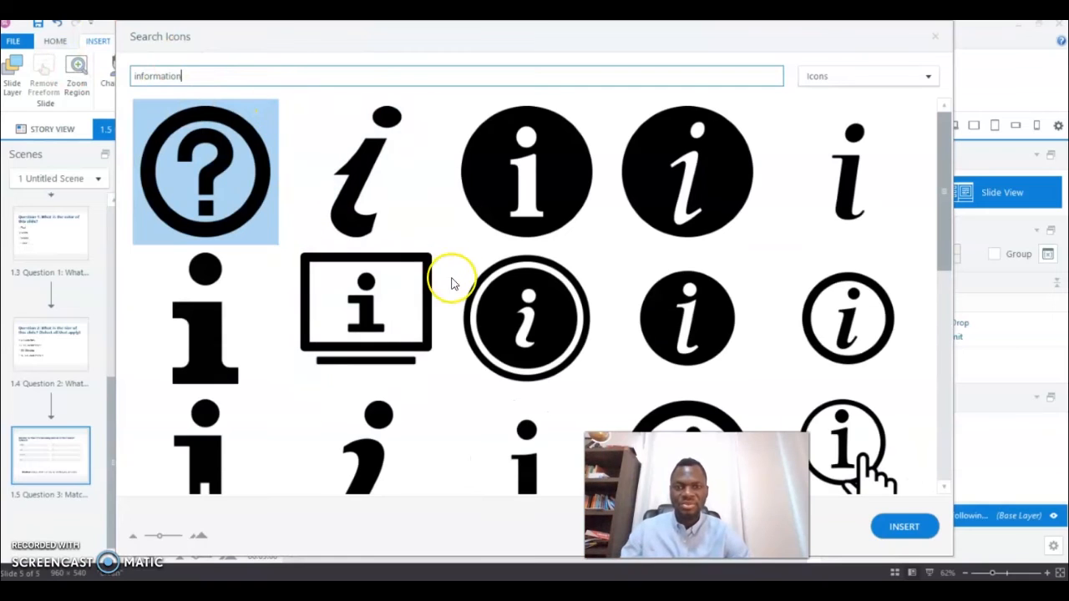
{"action": "left_click", "coordinate": [565, 175]}
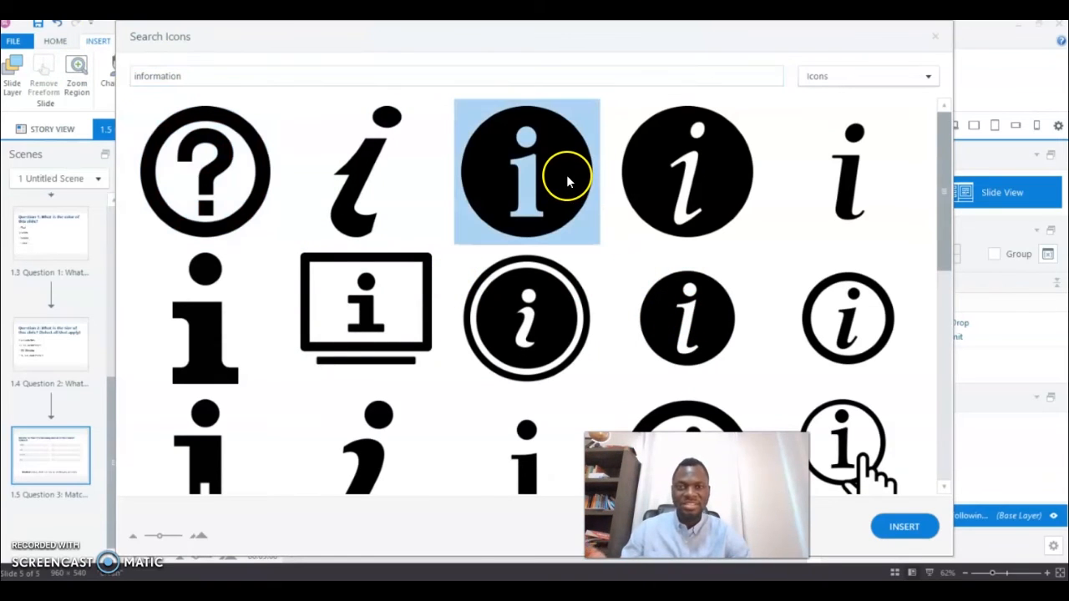
{"action": "left_click", "coordinate": [907, 526]}
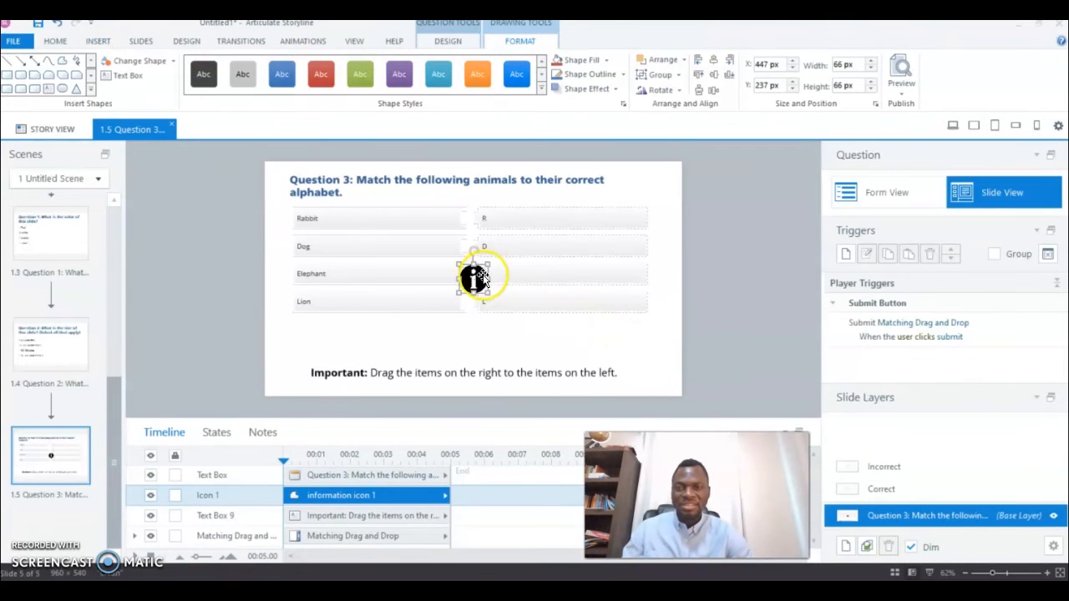
- Shrink the information icon to about 53 by 53 px and place it directly to the left of the "Important:" note
{"action": "left_click_drag", "start_coordinate": [477, 276], "coordinate": [292, 361]}
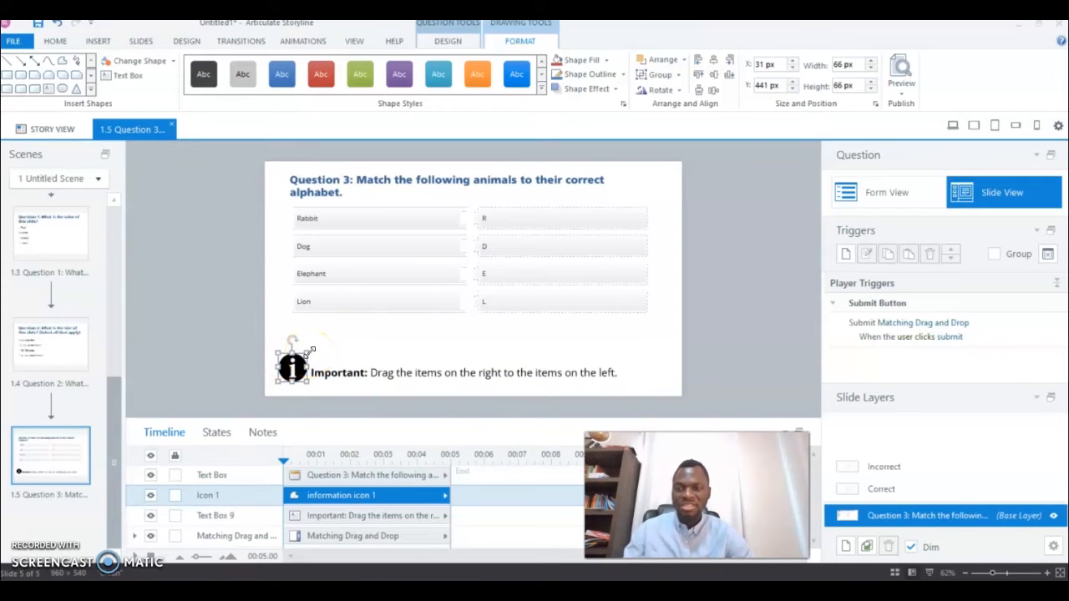
{"action": "left_click_drag", "start_coordinate": [310, 349], "coordinate": [299, 359]}
{"action": "left_click", "coordinate": [292, 370]}
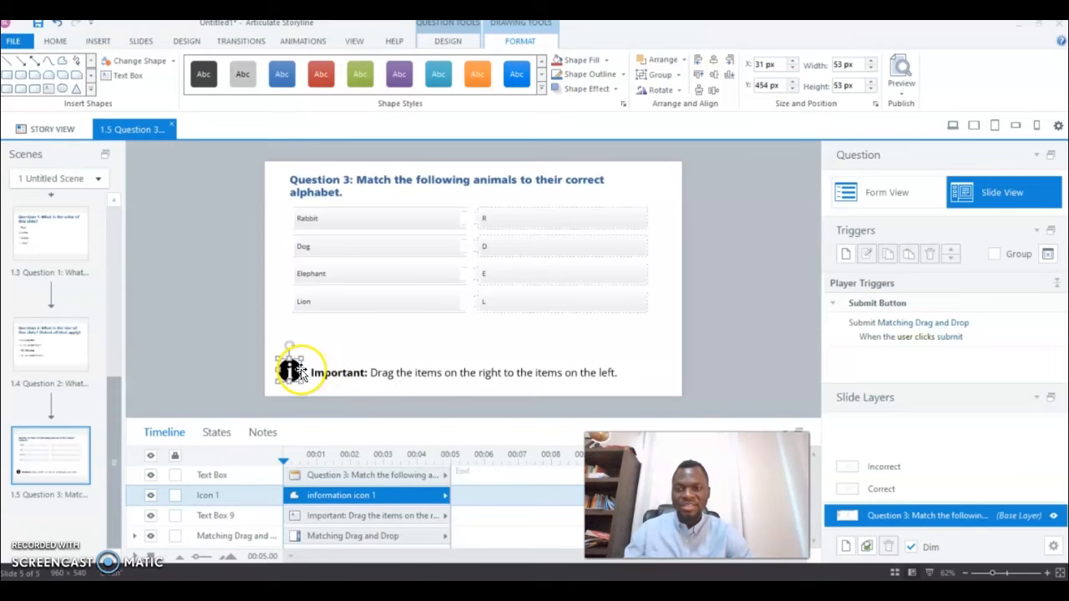
{"action": "left_click_drag", "start_coordinate": [289, 356], "coordinate": [289, 321]}
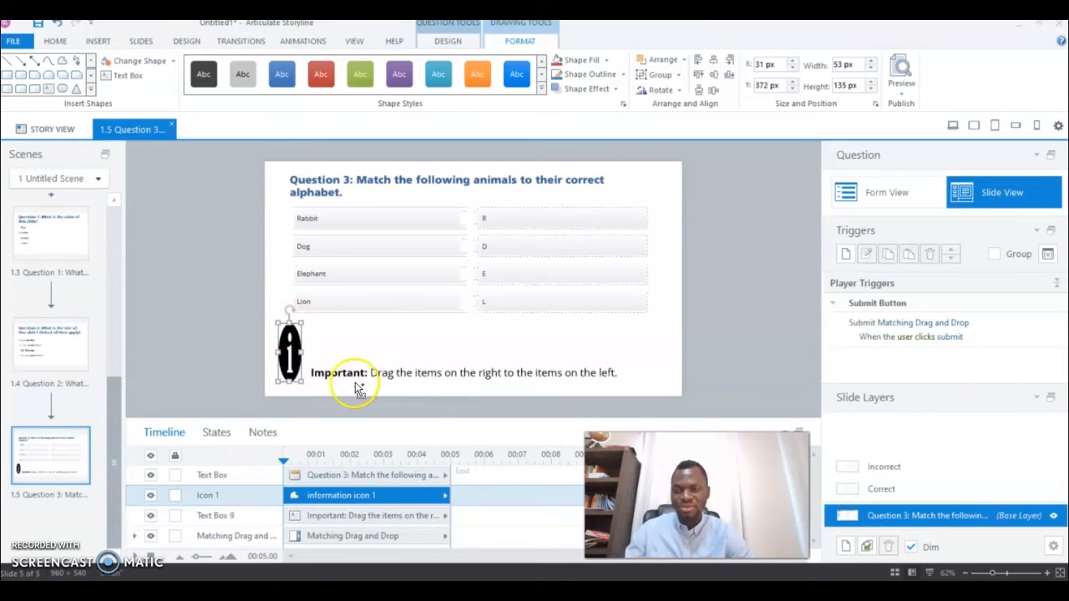
{"action": "key", "text": "ctrl+z"}
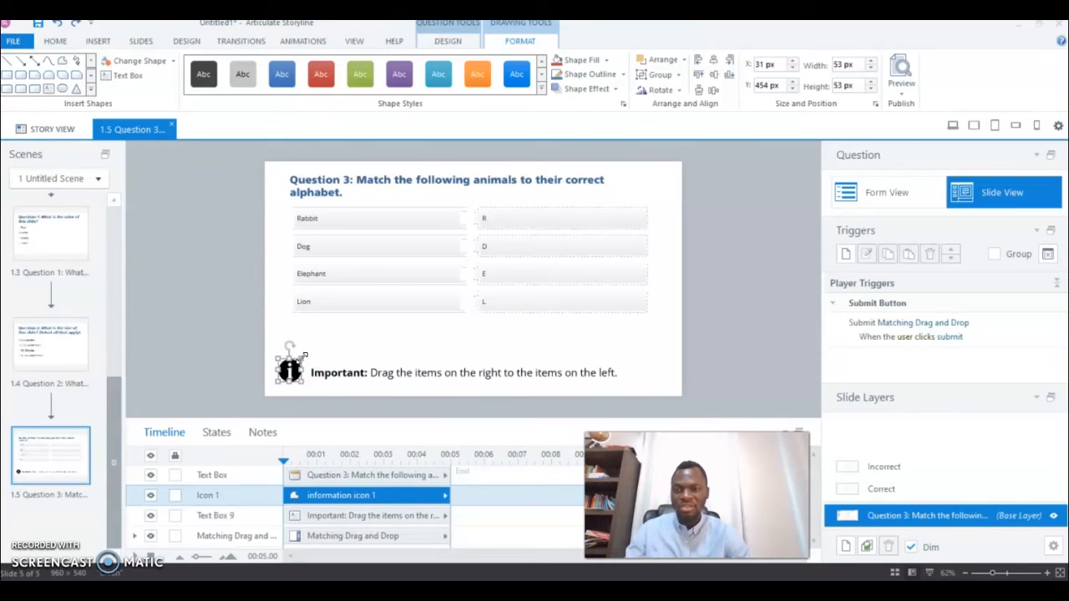
{"action": "left_click_drag", "start_coordinate": [302, 381], "coordinate": [308, 380]}
{"action": "left_click", "coordinate": [217, 366]}
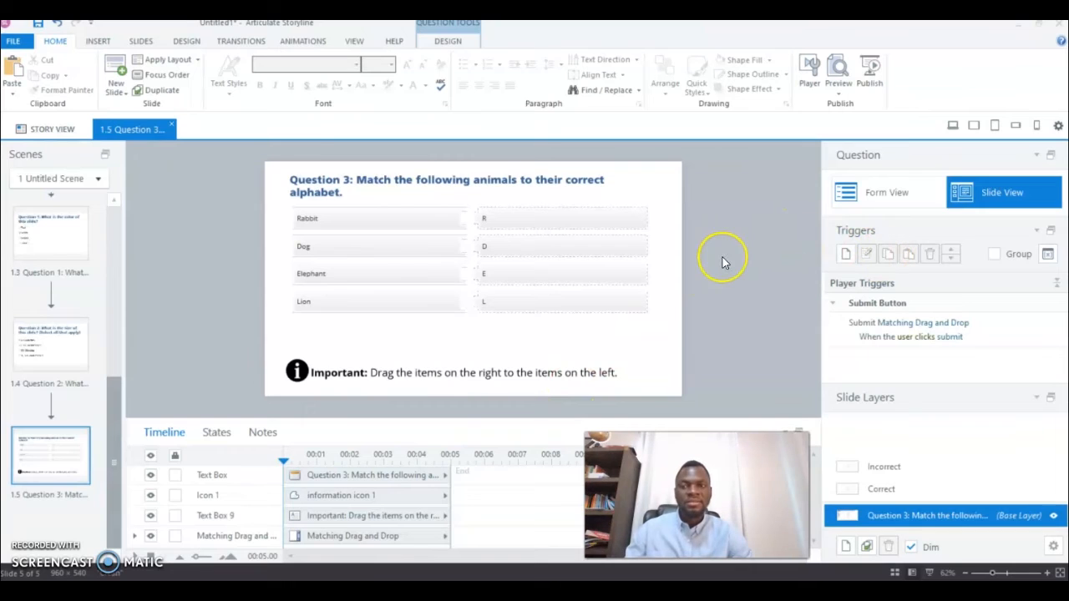
- Preview only the Question 3 slide with its revised matches and instruction note
{"action": "left_click", "coordinate": [839, 97]}
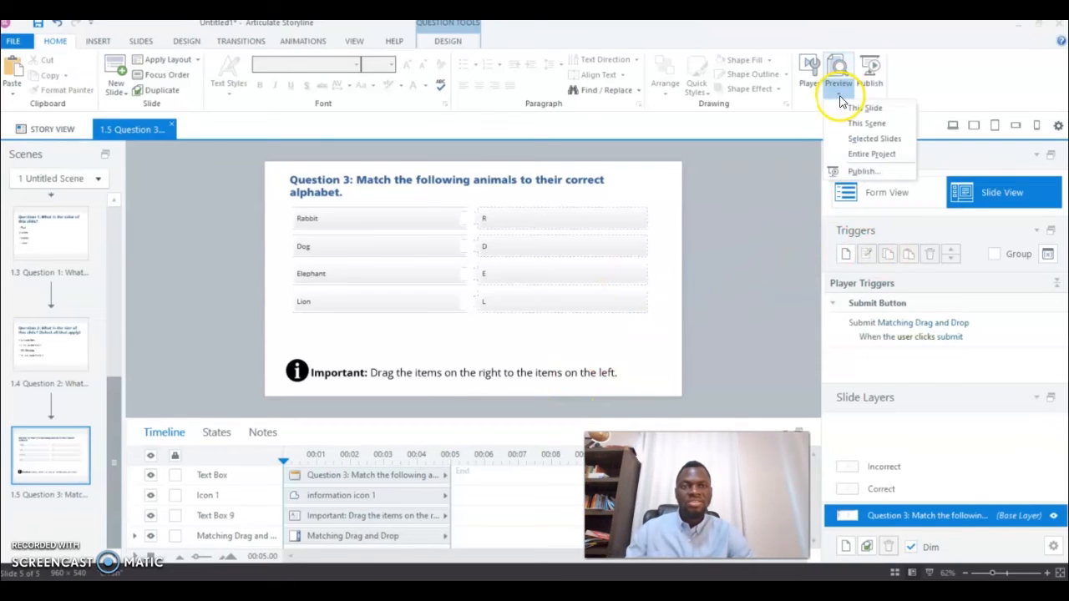
{"action": "left_click", "coordinate": [868, 108]}
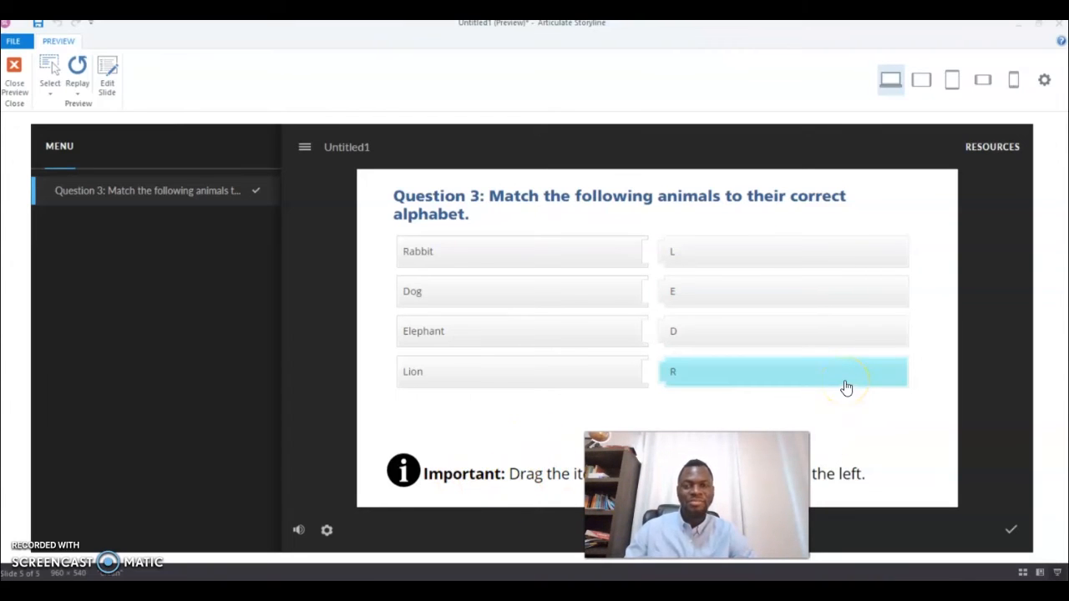
- Match Rabbit to R, Dog to D, Elephant to E and Lion to L, submit the answer, and close the preview
{"action": "left_click_drag", "start_coordinate": [846, 387], "coordinate": [827, 265]}
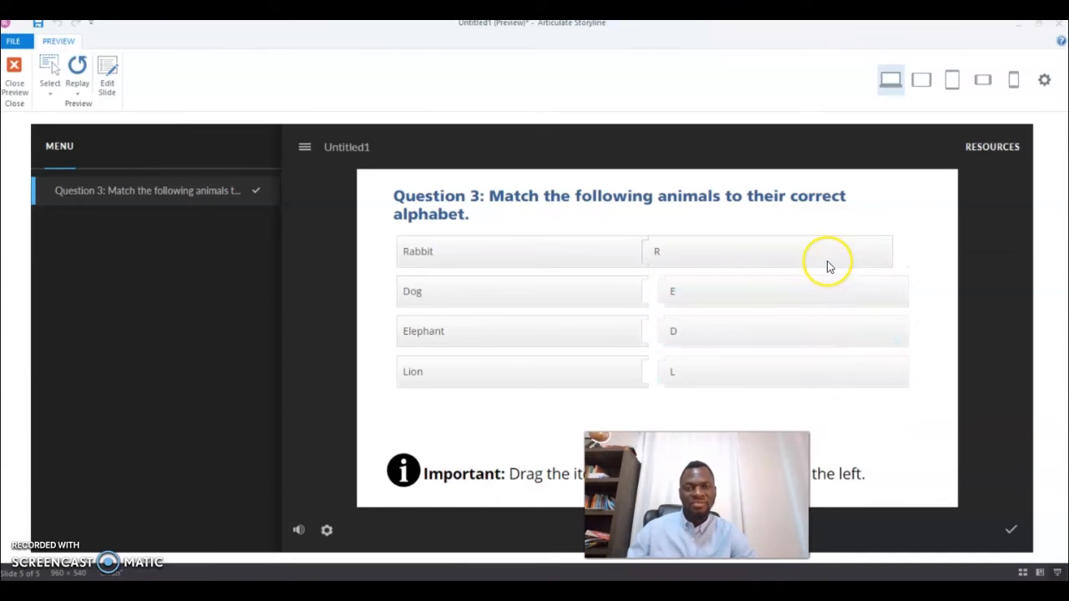
{"action": "left_click_drag", "start_coordinate": [814, 306], "coordinate": [790, 339]}
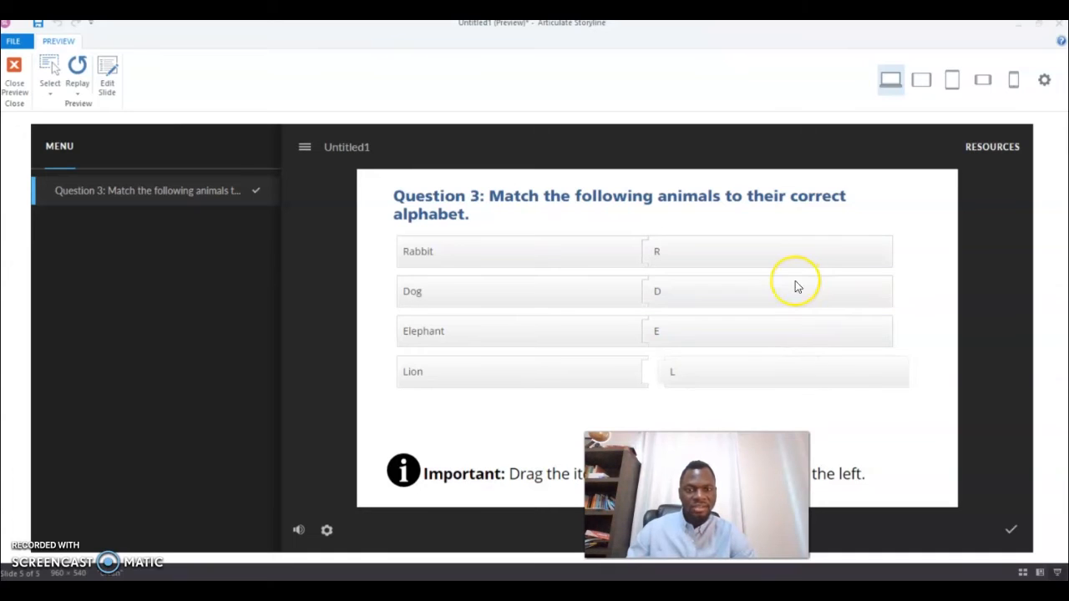
{"action": "left_click_drag", "start_coordinate": [752, 371], "coordinate": [728, 370]}
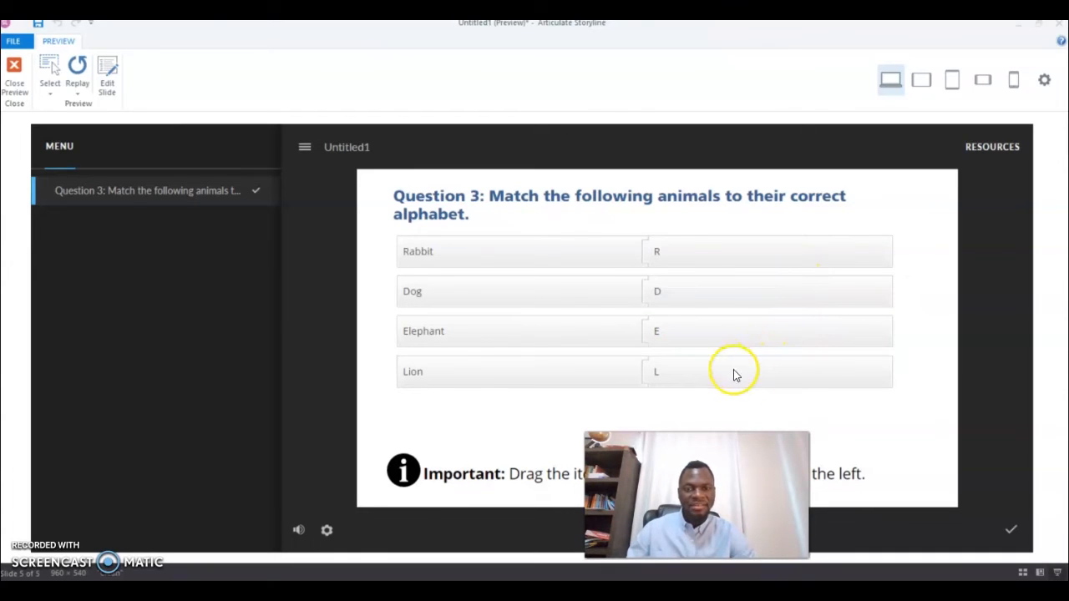
{"action": "left_click", "coordinate": [1009, 534]}
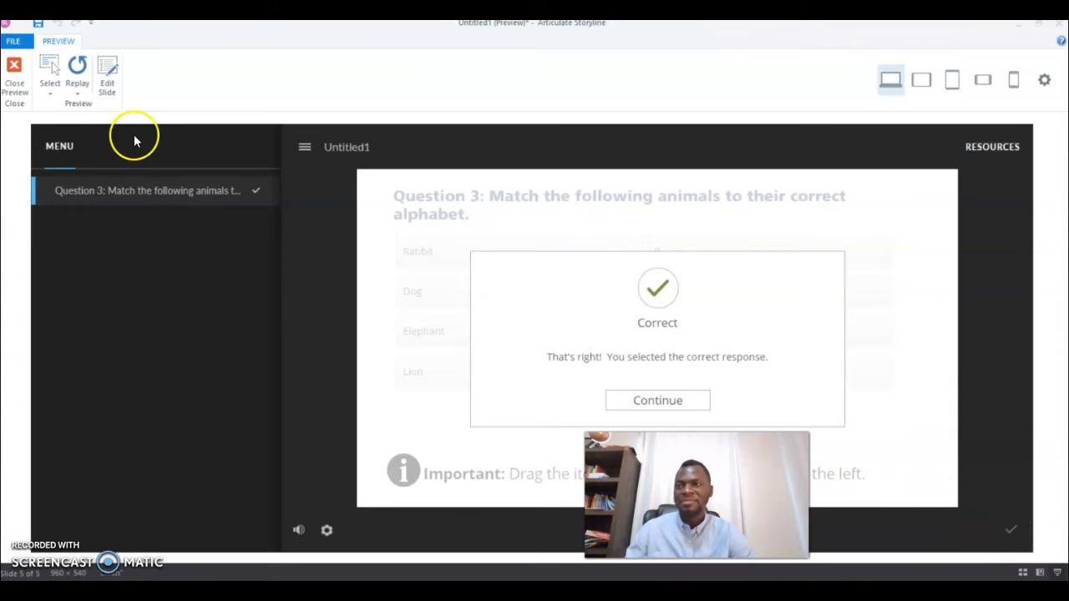
{"action": "left_click", "coordinate": [14, 77]}
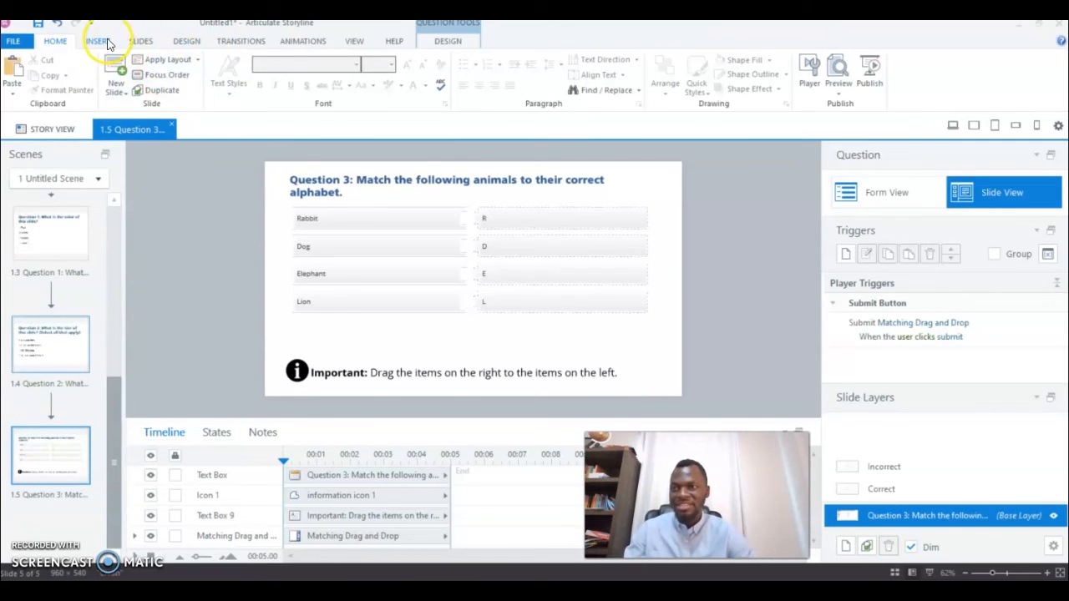
- Insert a built-in Graded Result Slide after the Question 3 slide
{"action": "right_click", "coordinate": [61, 460]}
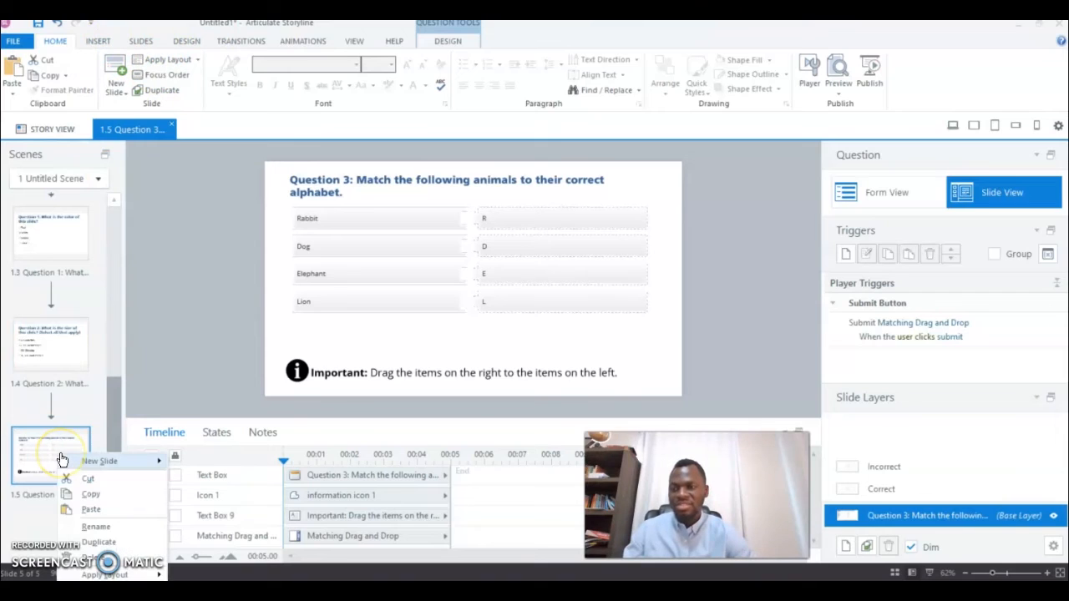
{"action": "mouse_move", "coordinate": [109, 469]}
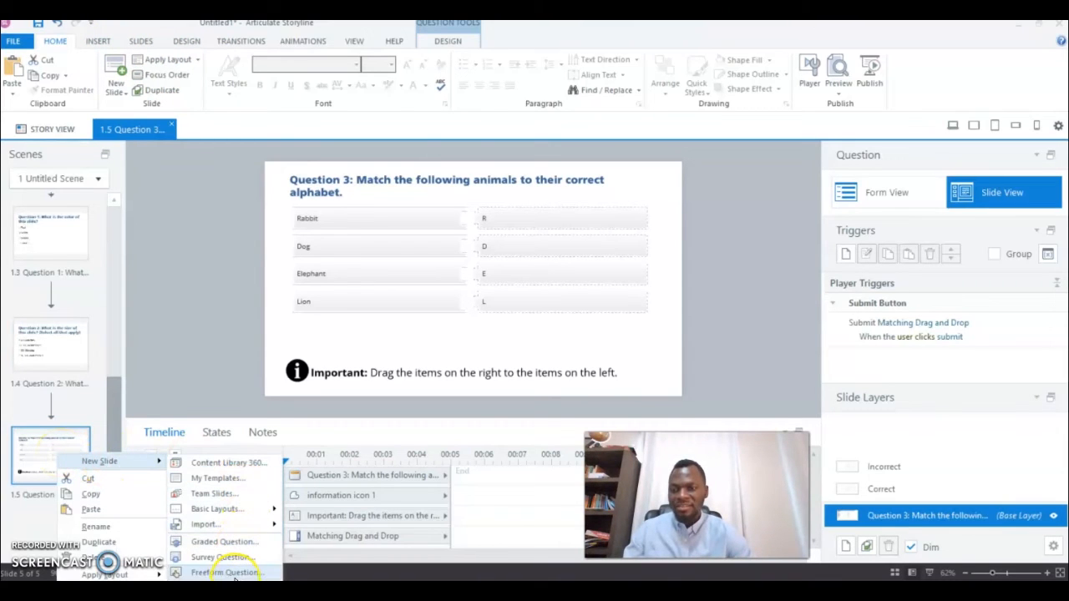
{"action": "left_click", "coordinate": [213, 549]}
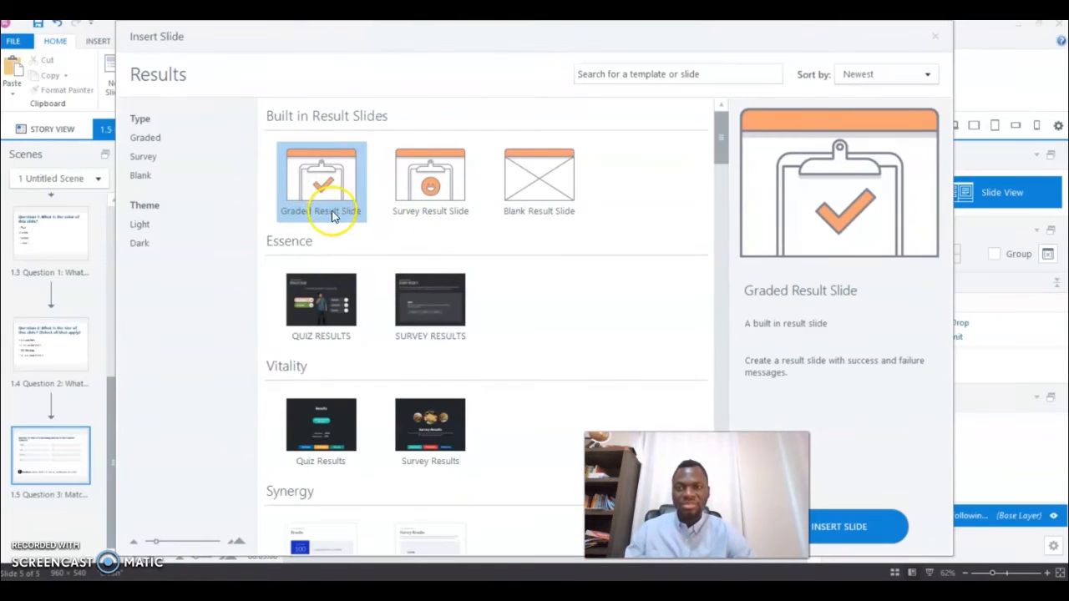
{"action": "left_click", "coordinate": [860, 527]}
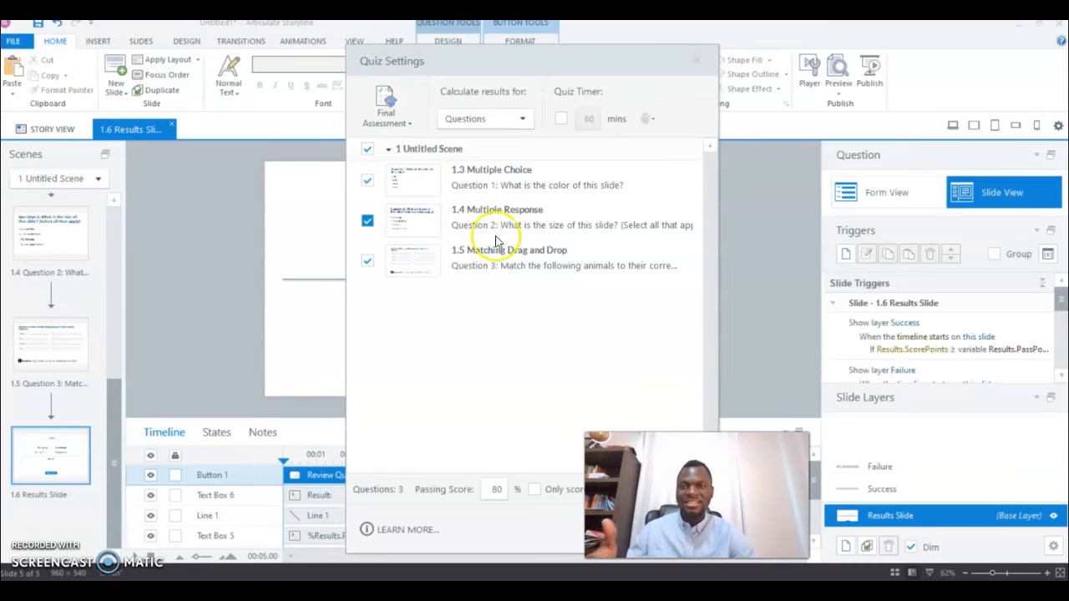
- Apply the quiz settings with Questions 1, 2 and 3 all included and a passing score of 80%
{"action": "left_click", "coordinate": [368, 260]}
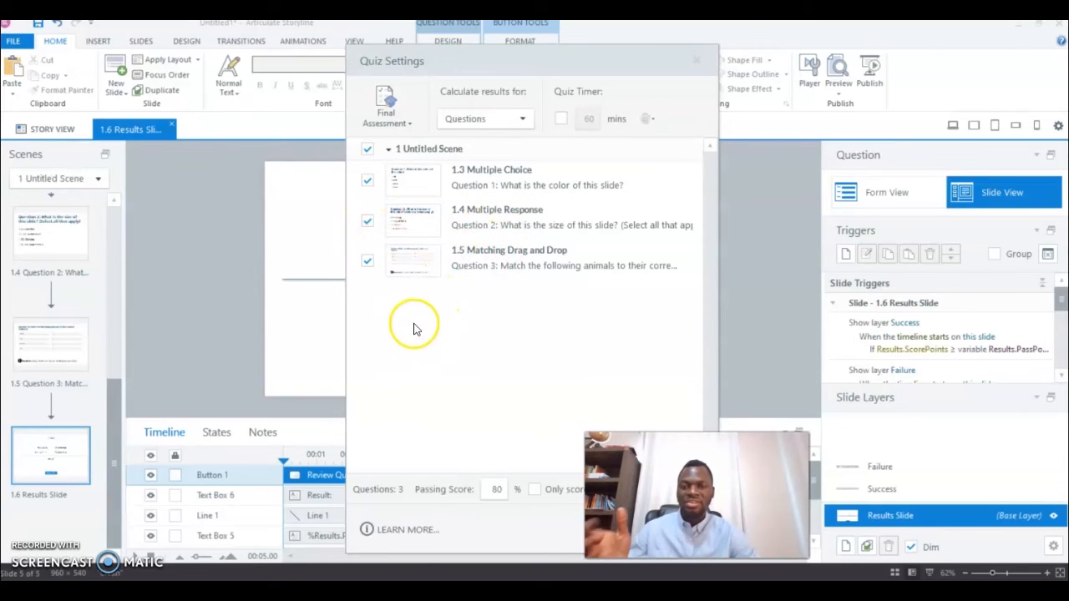
{"action": "double_click", "coordinate": [501, 491]}
{"action": "left_click", "coordinate": [608, 531]}
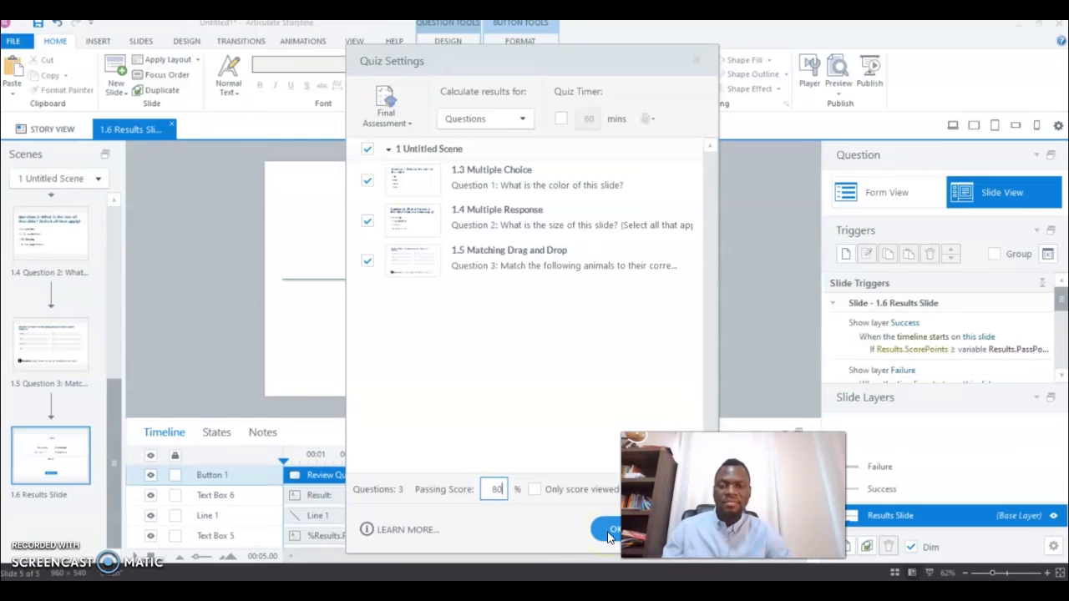
{"action": "left_click", "coordinate": [609, 532]}
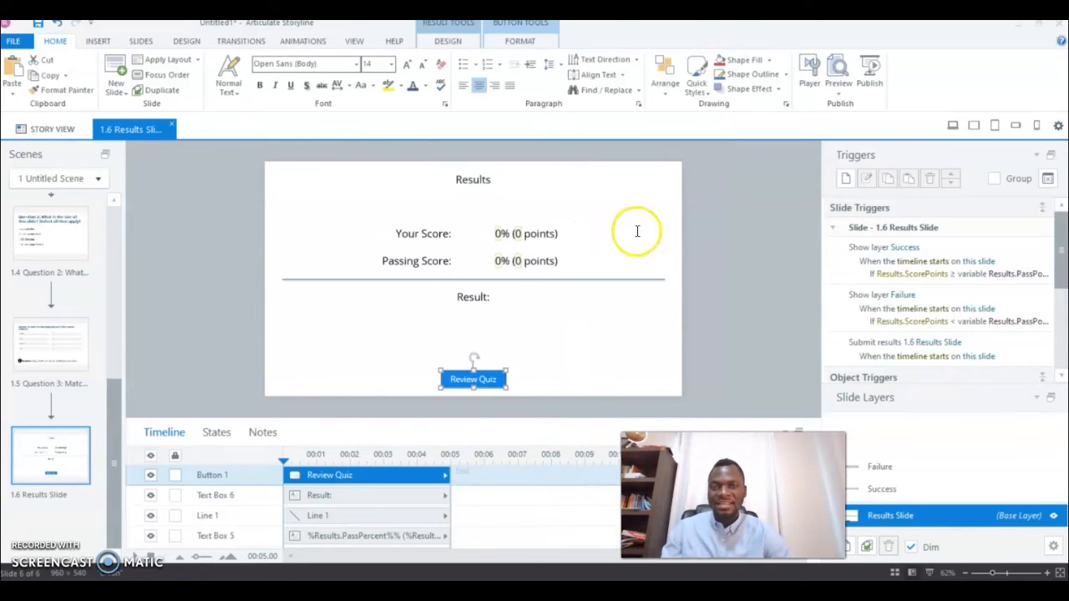
- Preview the entire project from the title slide and answer Question 1 with White
{"action": "left_click", "coordinate": [839, 92]}
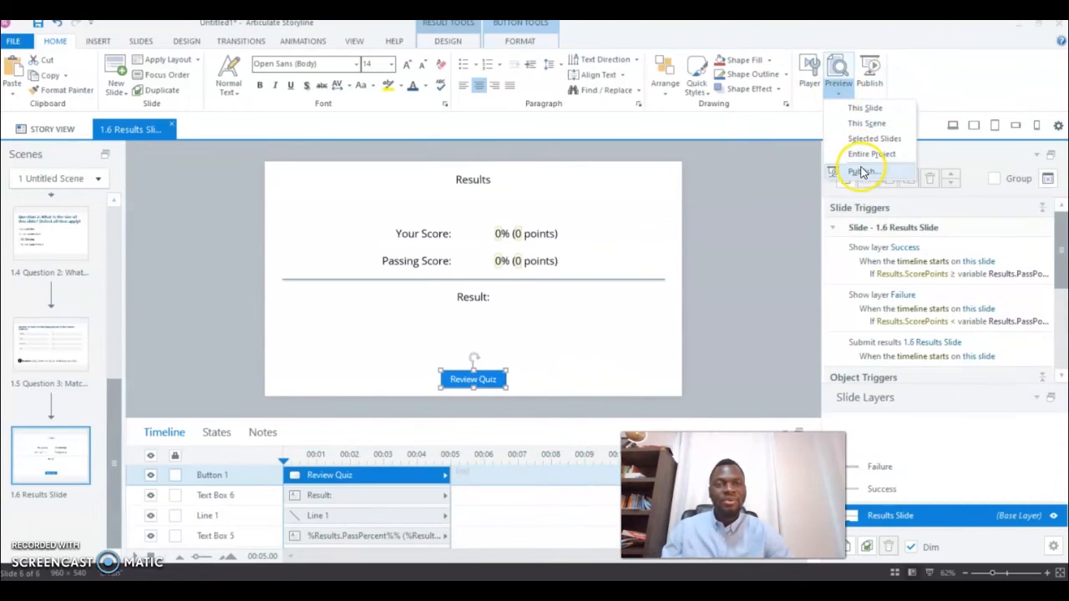
{"action": "left_click", "coordinate": [866, 155]}
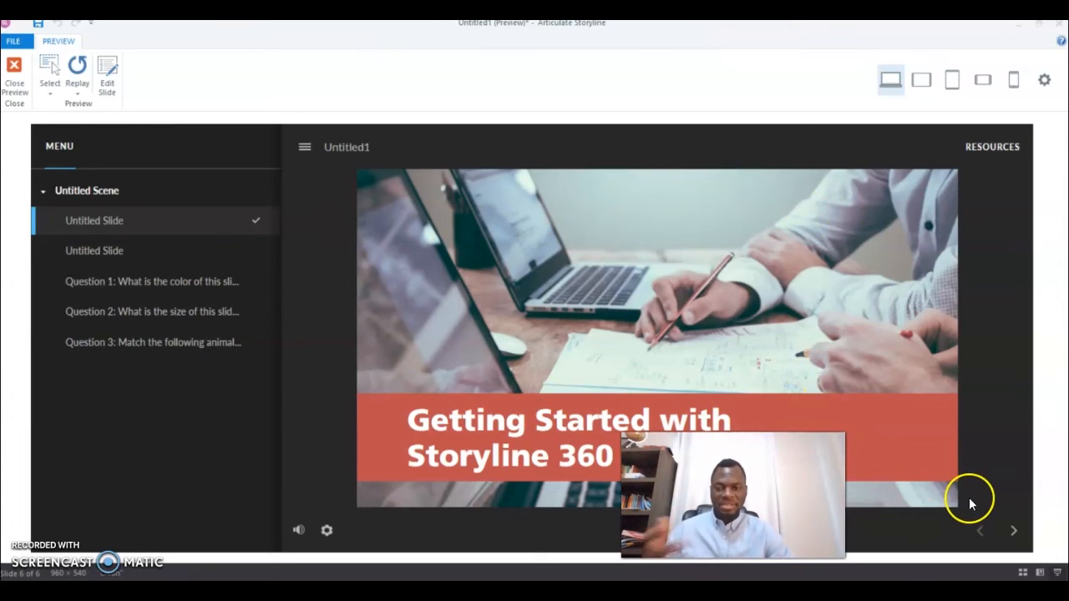
{"action": "left_click", "coordinate": [1016, 532]}
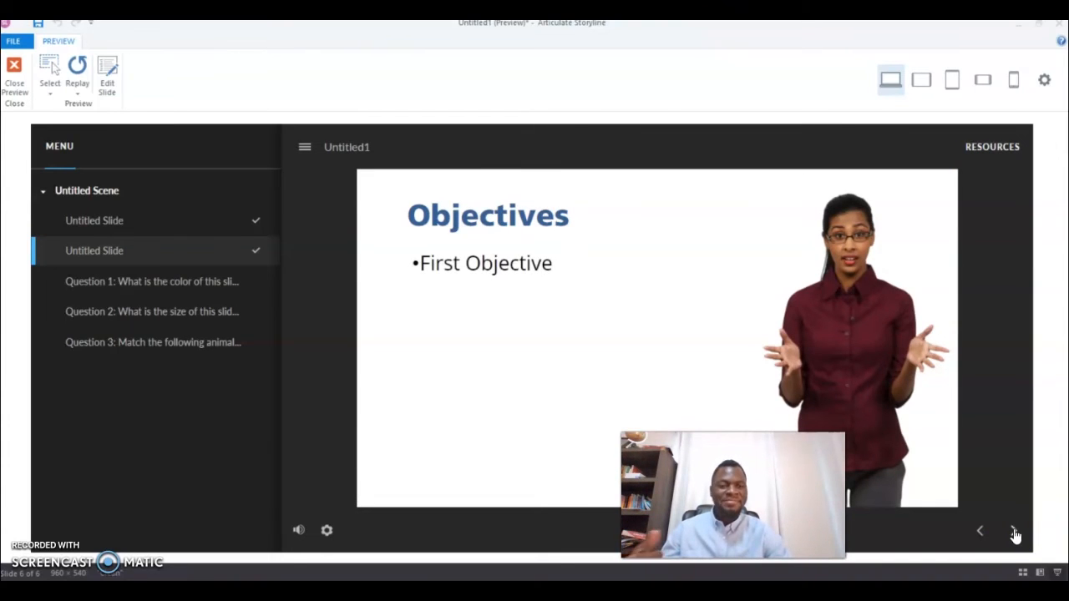
{"action": "left_click", "coordinate": [1016, 533]}
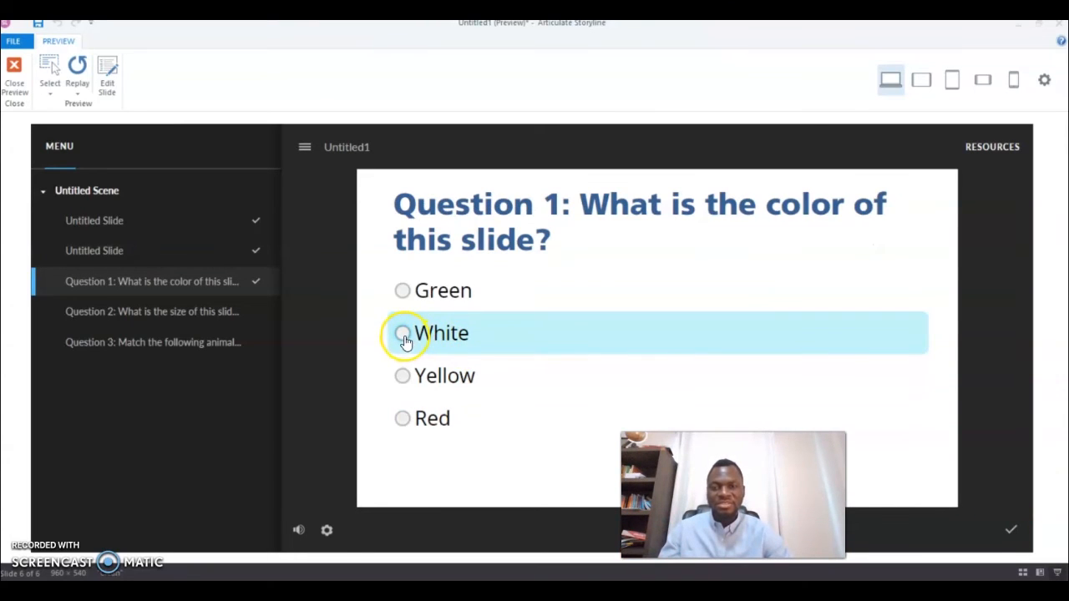
{"action": "left_click", "coordinate": [1009, 533]}
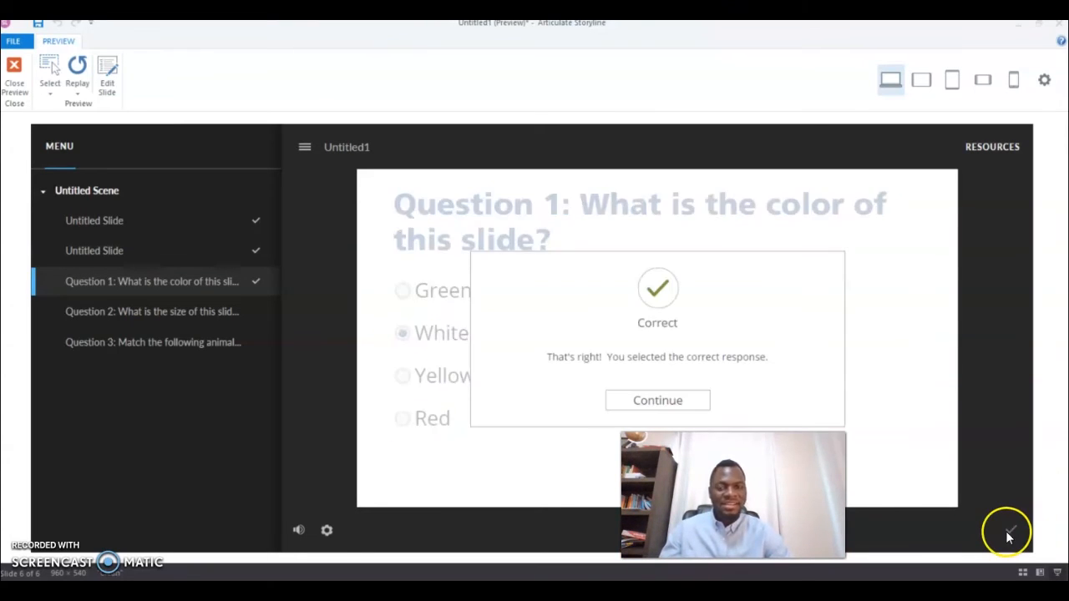
{"action": "left_click", "coordinate": [675, 402]}
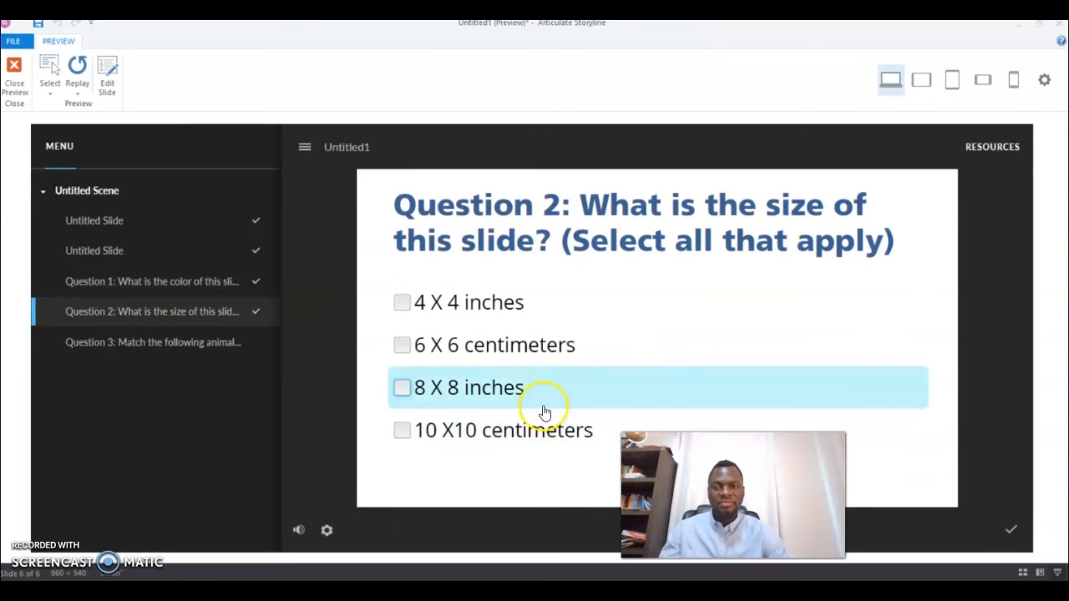
- Answer Question 2 with 4 X 4 inches and 6 X 6 centimeters, submit it, and continue to Question 3
{"action": "left_click", "coordinate": [541, 355]}
{"action": "left_click", "coordinate": [454, 301]}
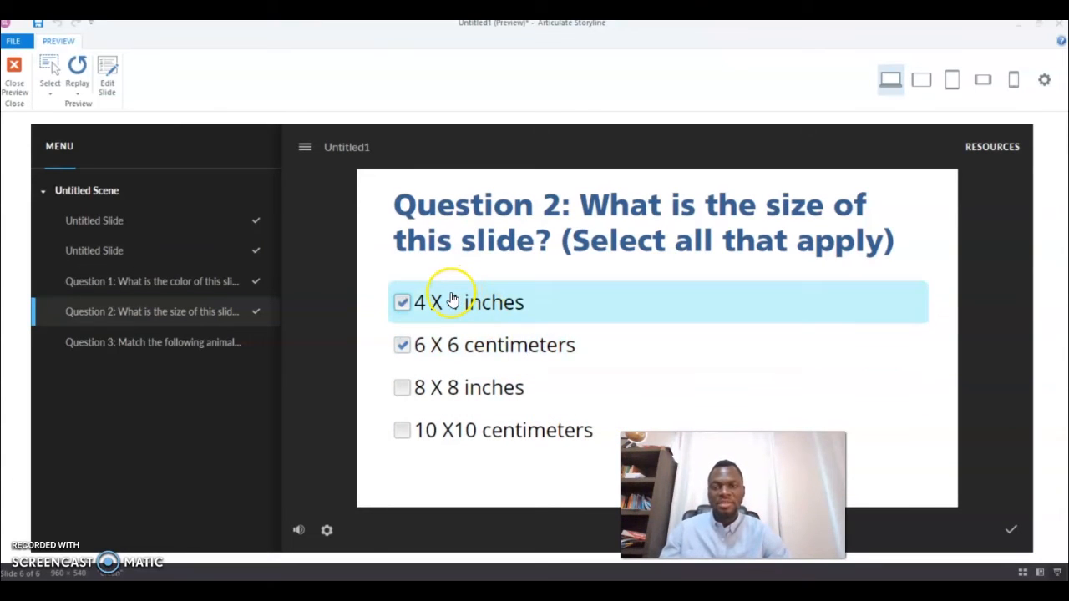
{"action": "left_click", "coordinate": [1011, 531]}
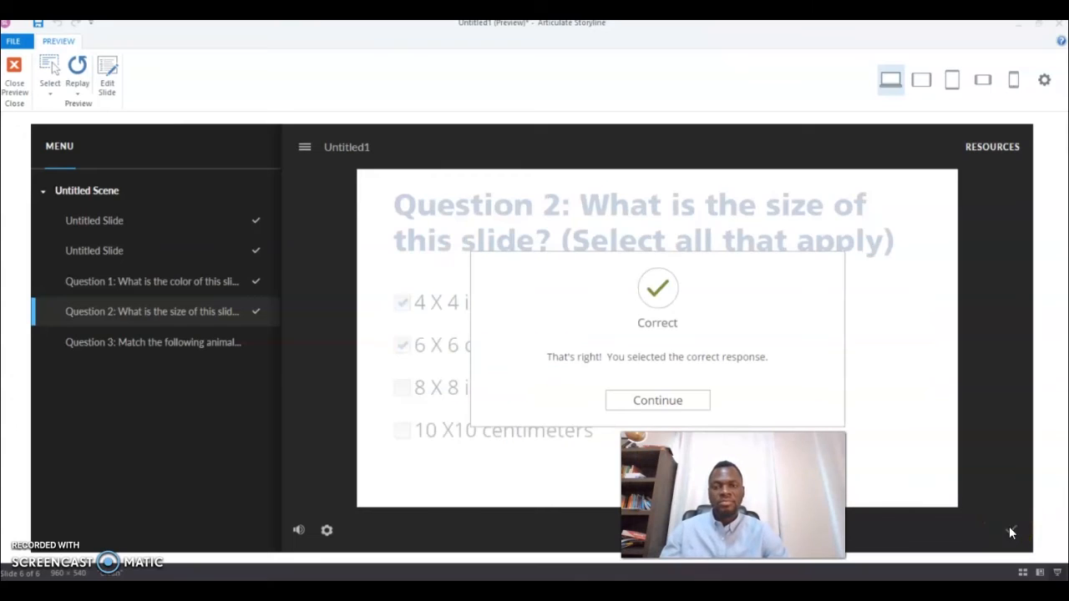
{"action": "left_click", "coordinate": [718, 409]}
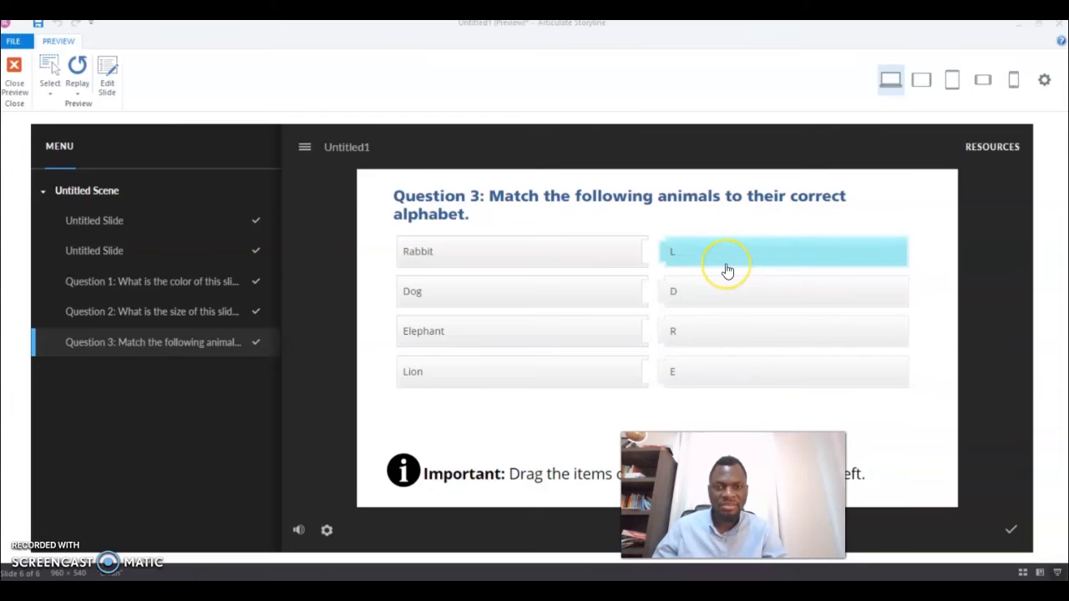
- Match each animal in Question 3 to its first letter, submit the answer, and continue to the results slide
{"action": "left_click_drag", "start_coordinate": [728, 271], "coordinate": [718, 381]}
{"action": "left_click_drag", "start_coordinate": [746, 336], "coordinate": [721, 258]}
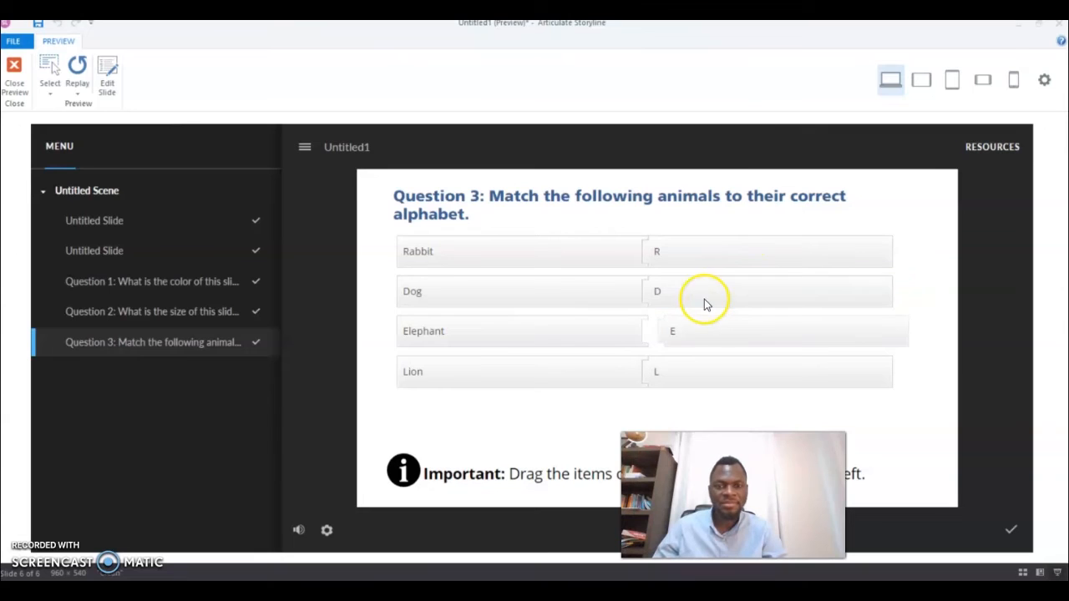
{"action": "left_click", "coordinate": [1012, 535]}
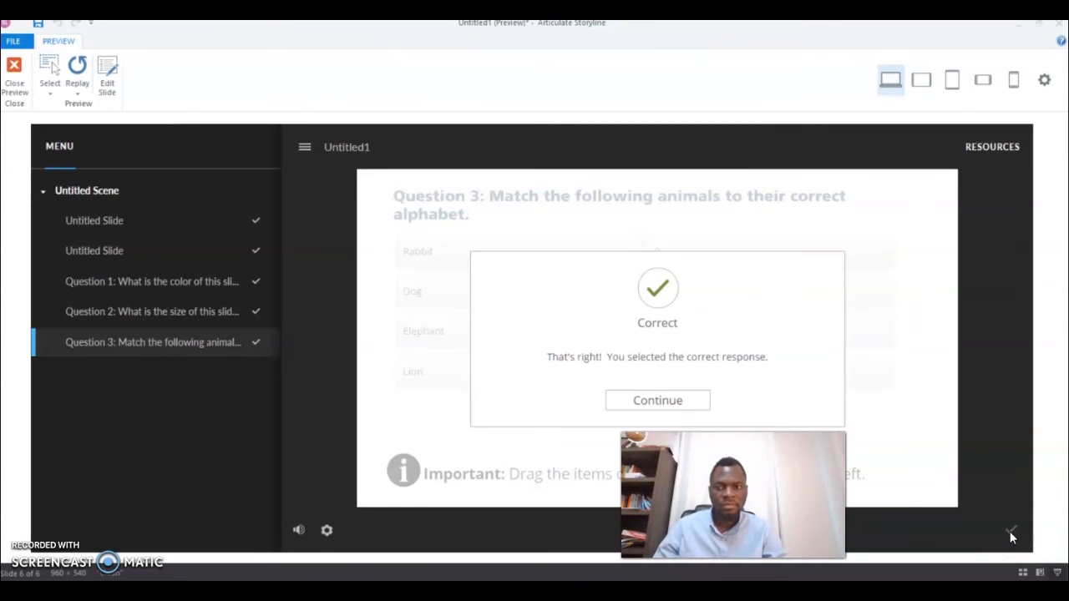
{"action": "left_click", "coordinate": [669, 405]}
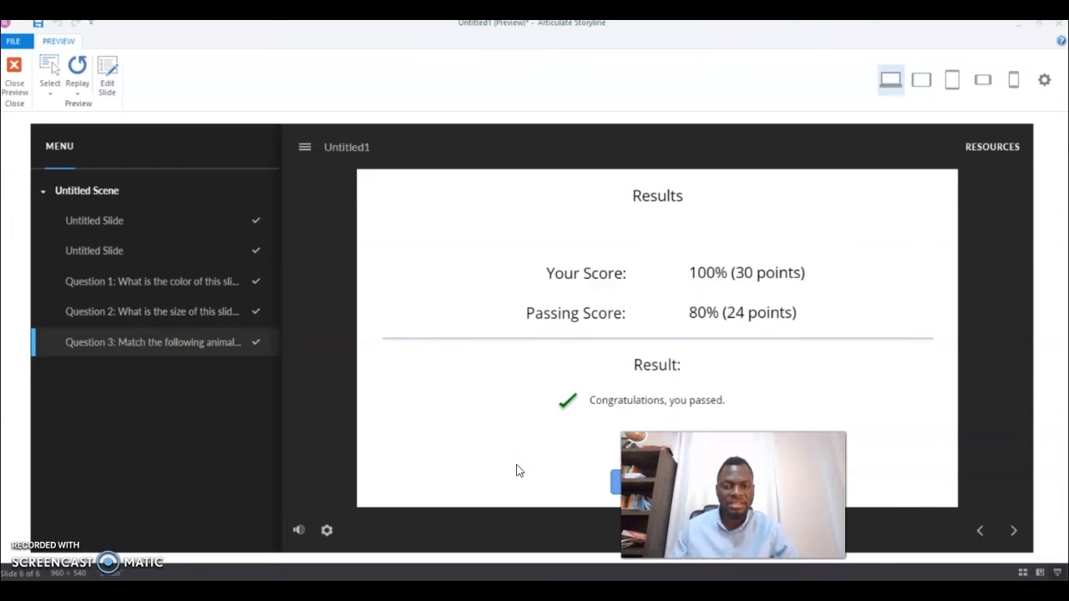
- Review the answered quiz from Question 1 through Question 3 back to the results slide, and close the preview
{"action": "left_click", "coordinate": [616, 491]}
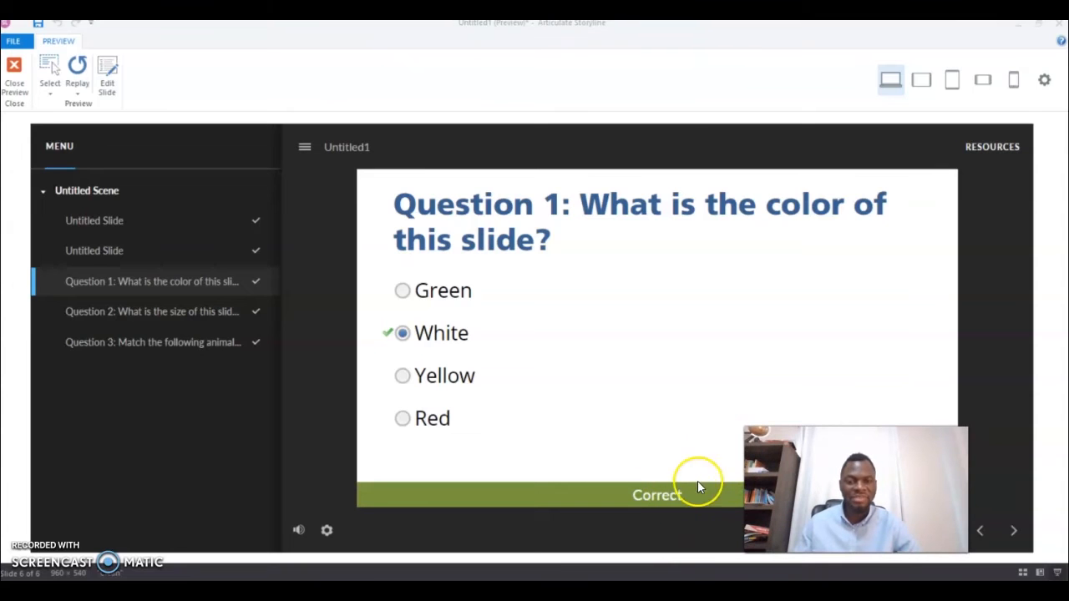
{"action": "left_click", "coordinate": [1014, 536]}
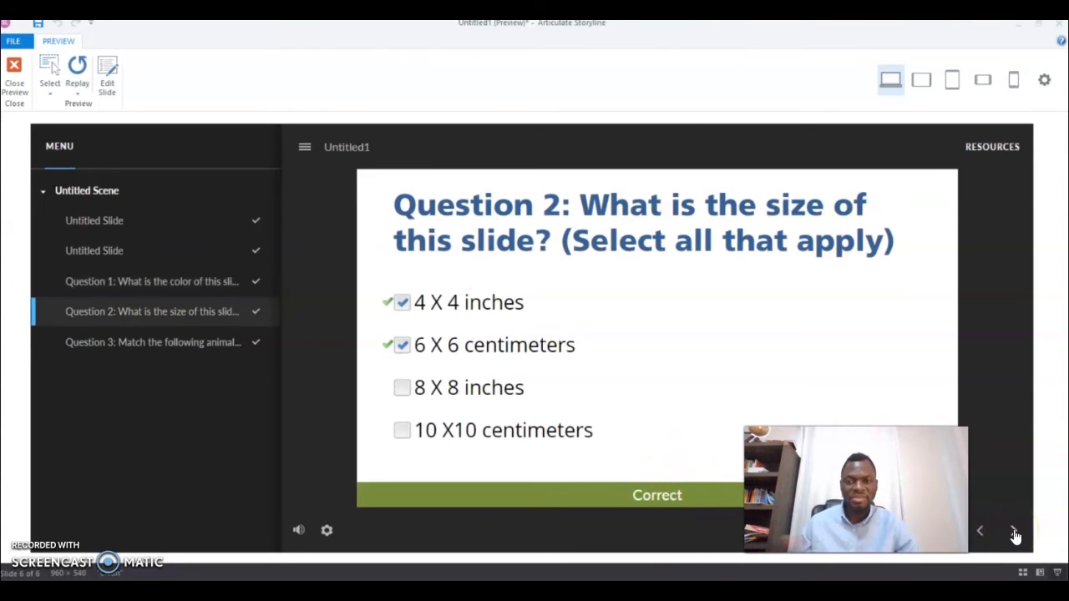
{"action": "left_click", "coordinate": [1014, 535]}
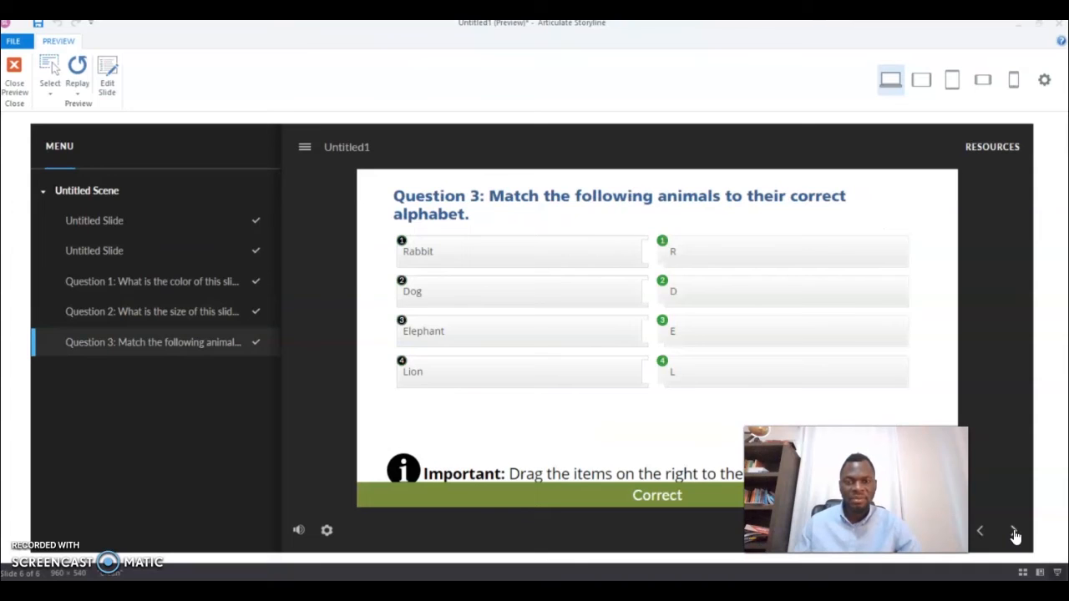
{"action": "left_click", "coordinate": [1015, 536]}
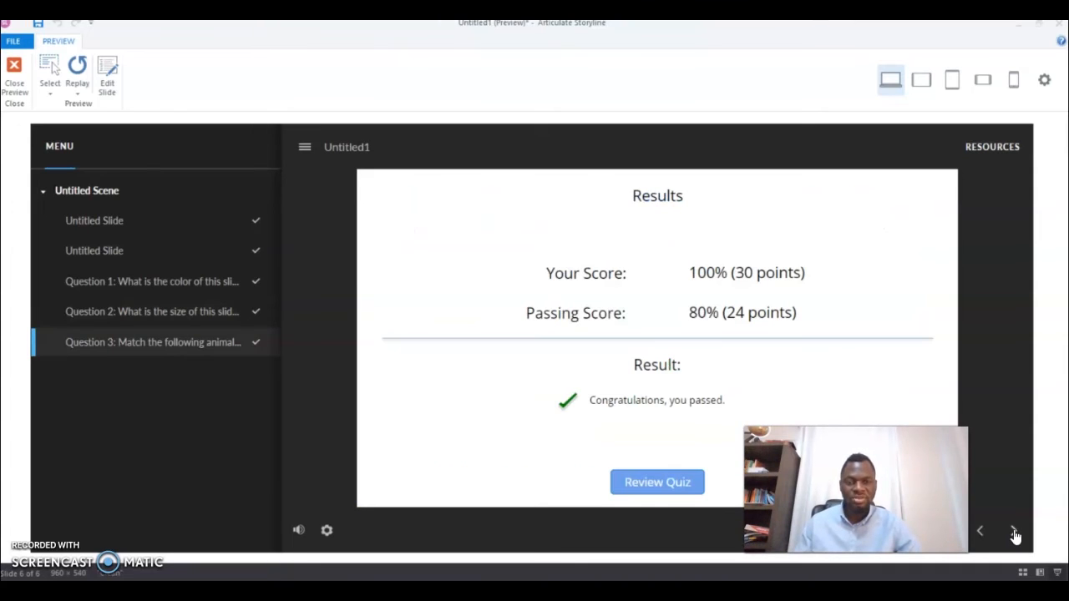
{"action": "left_click", "coordinate": [1015, 535]}
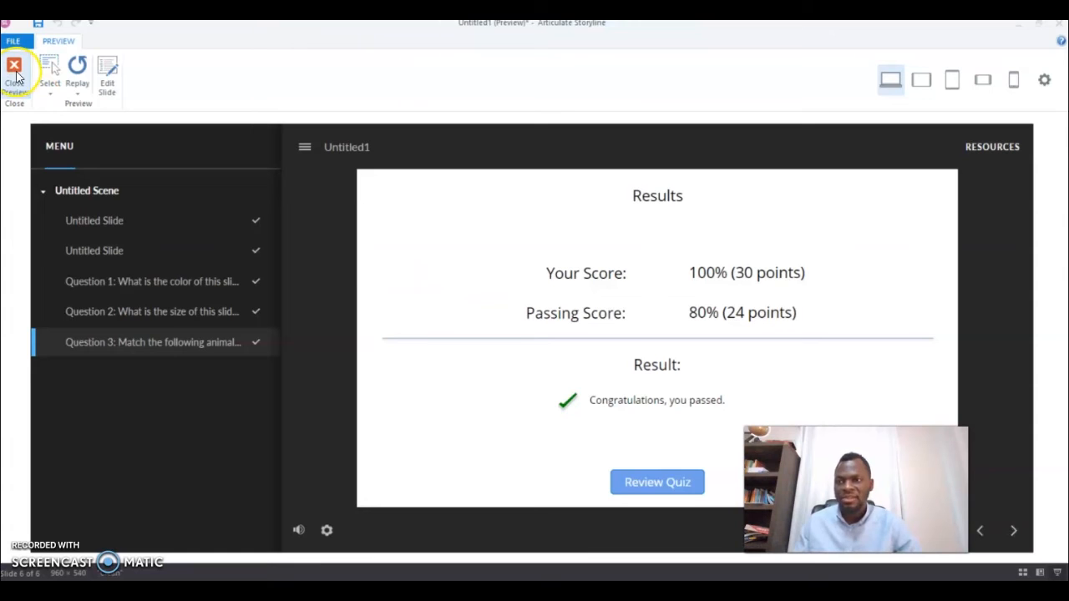
{"action": "right_click", "coordinate": [16, 76]}
{"action": "left_click", "coordinate": [15, 72]}
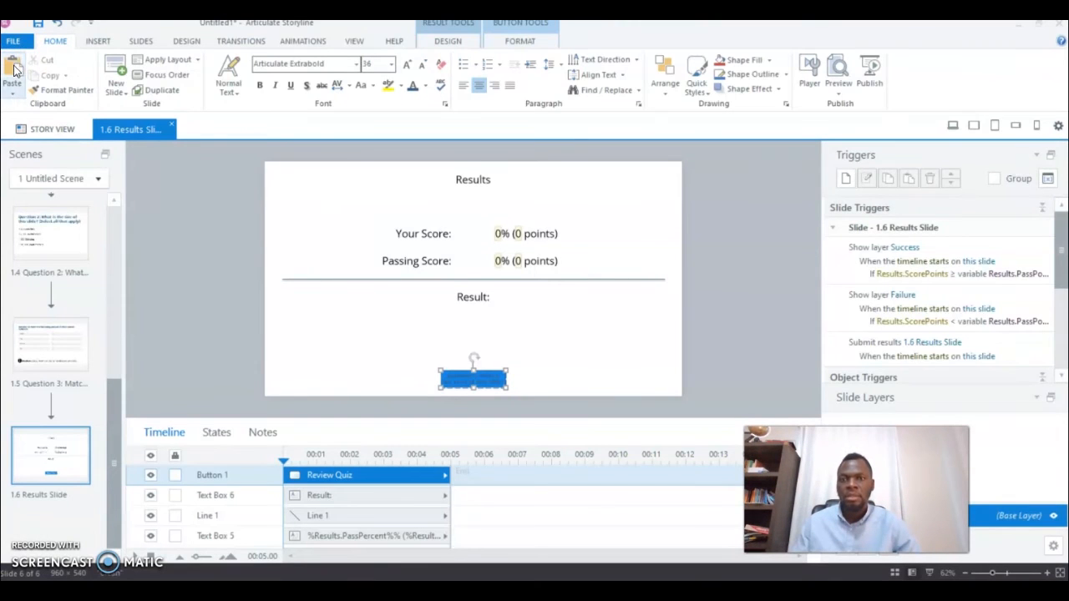
{"action": "left_click", "coordinate": [710, 258]}
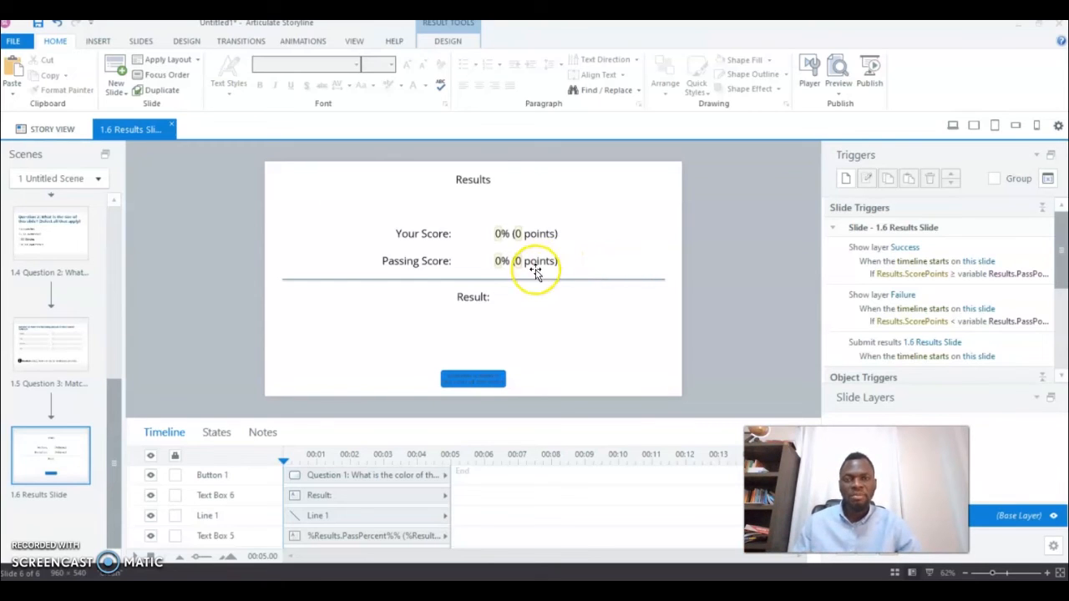
{"action": "left_click", "coordinate": [805, 71]}
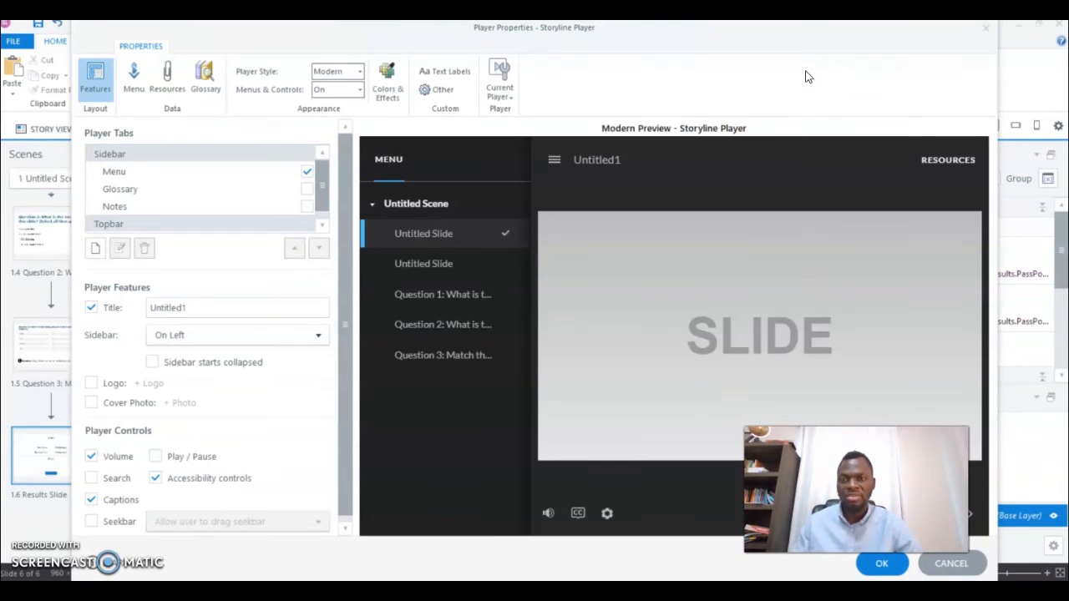
{"action": "left_click", "coordinate": [786, 78]}
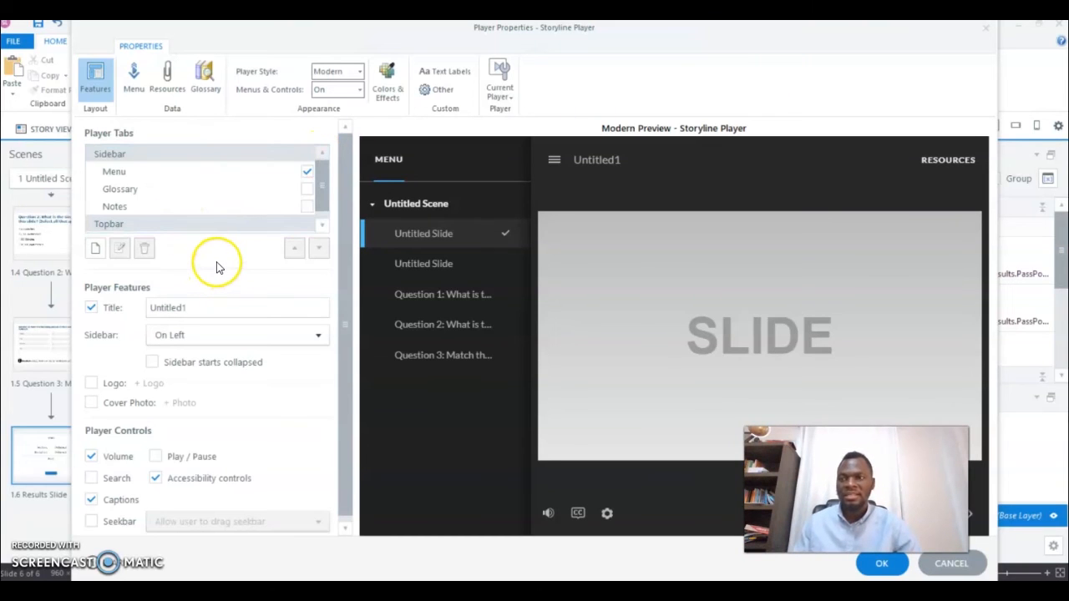
{"action": "left_click", "coordinate": [986, 28]}
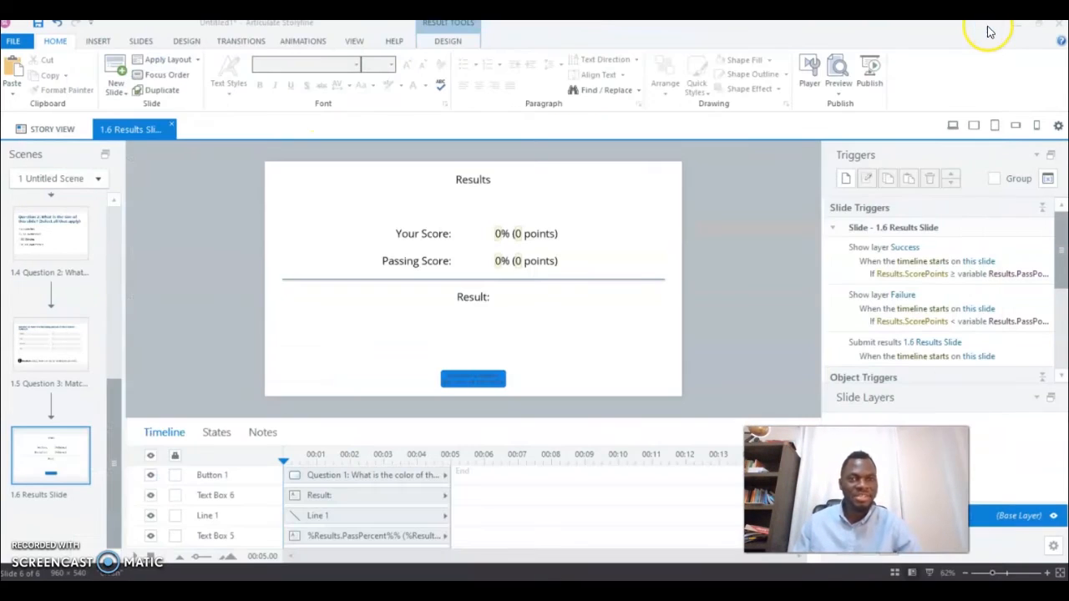
- Open the player properties and toggle the sidebar's Menu tab off and back on
{"action": "left_click", "coordinate": [811, 72]}
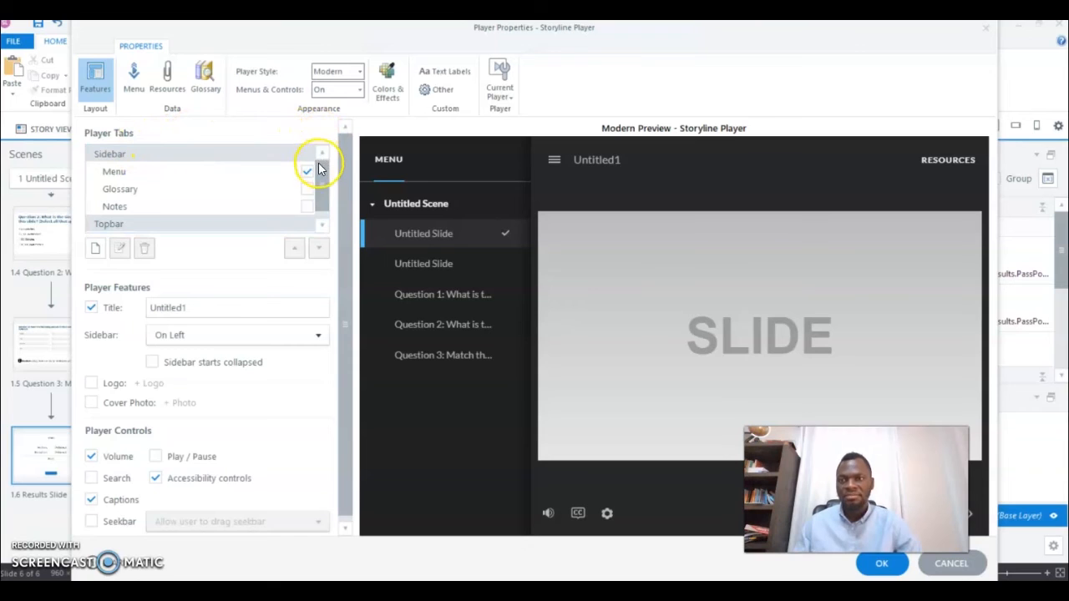
{"action": "mouse_move", "coordinate": [321, 177]}
{"action": "left_mouse_down"}
{"action": "mouse_move", "coordinate": [322, 192]}
{"action": "mouse_move", "coordinate": [322, 174]}
{"action": "left_mouse_up"}
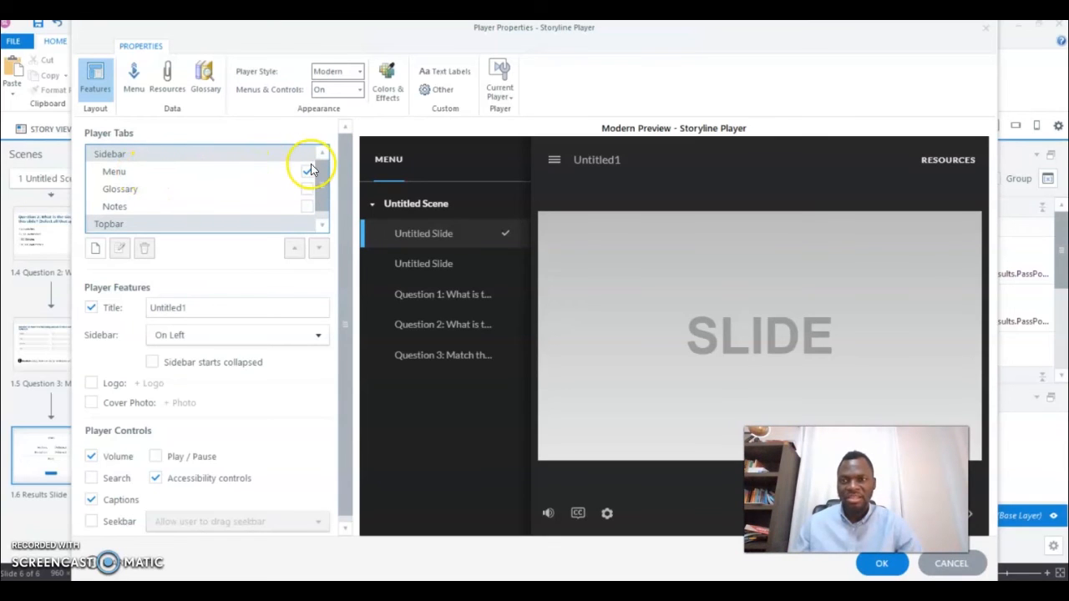
{"action": "left_click", "coordinate": [307, 173]}
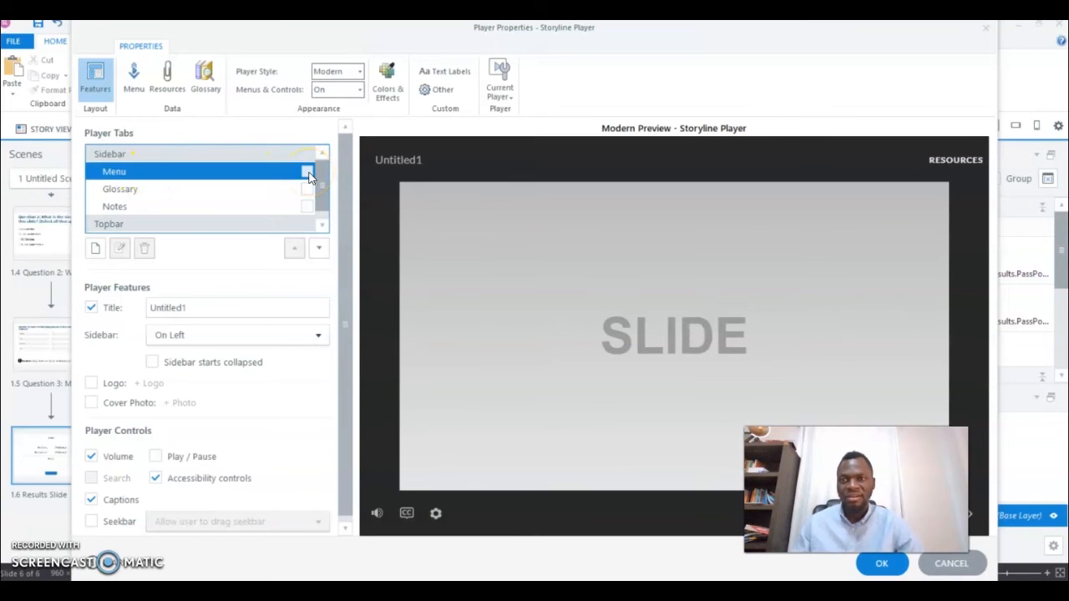
{"action": "left_click", "coordinate": [307, 173]}
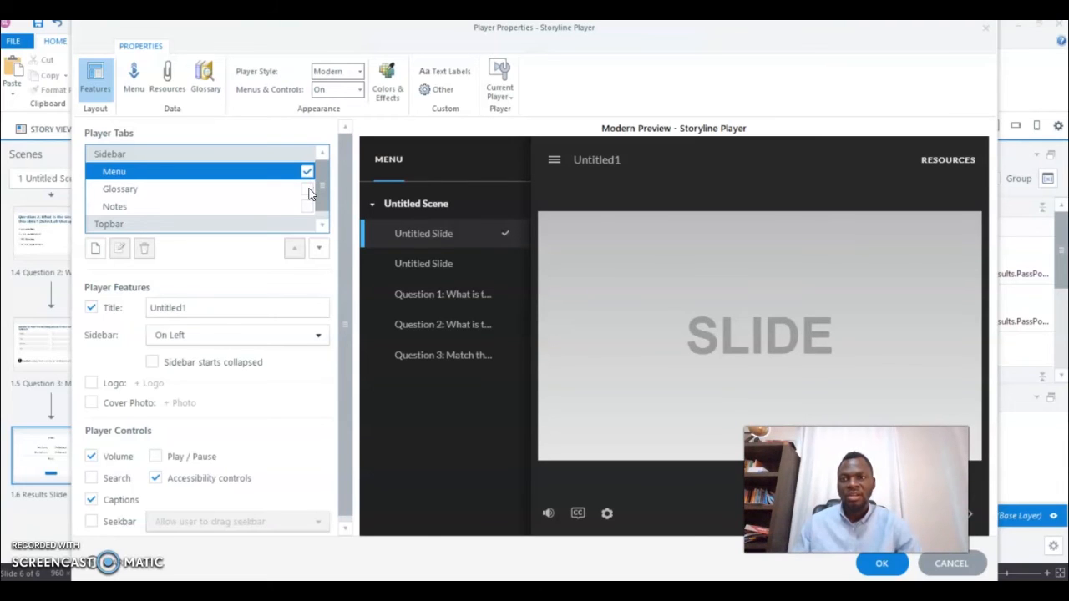
- Try adding the Glossary tab to the sidebar, look at it in the player preview, and remove it
{"action": "left_click", "coordinate": [308, 190]}
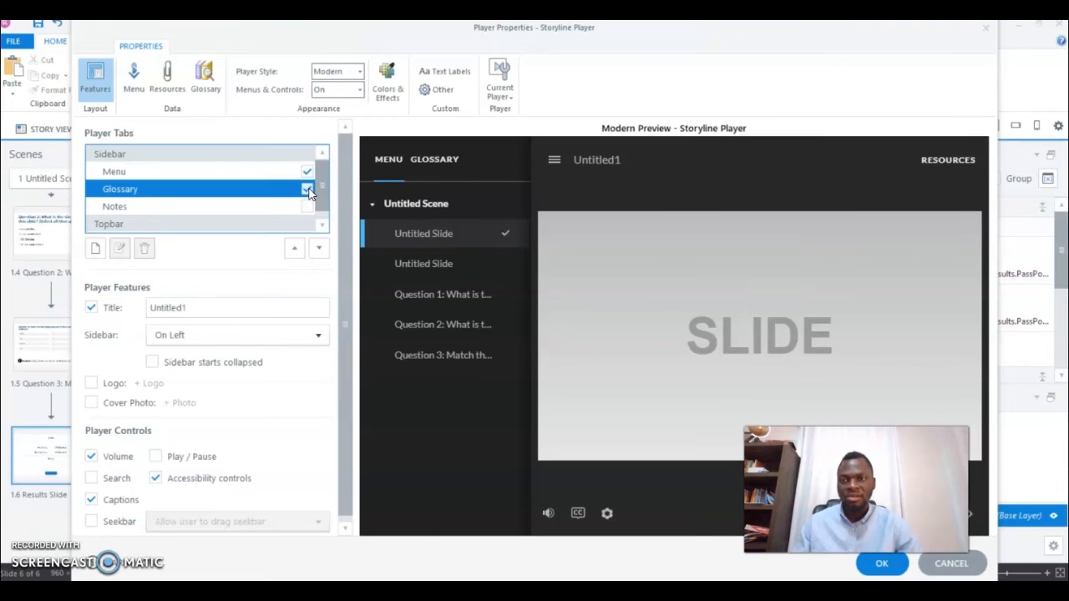
{"action": "left_click", "coordinate": [431, 163]}
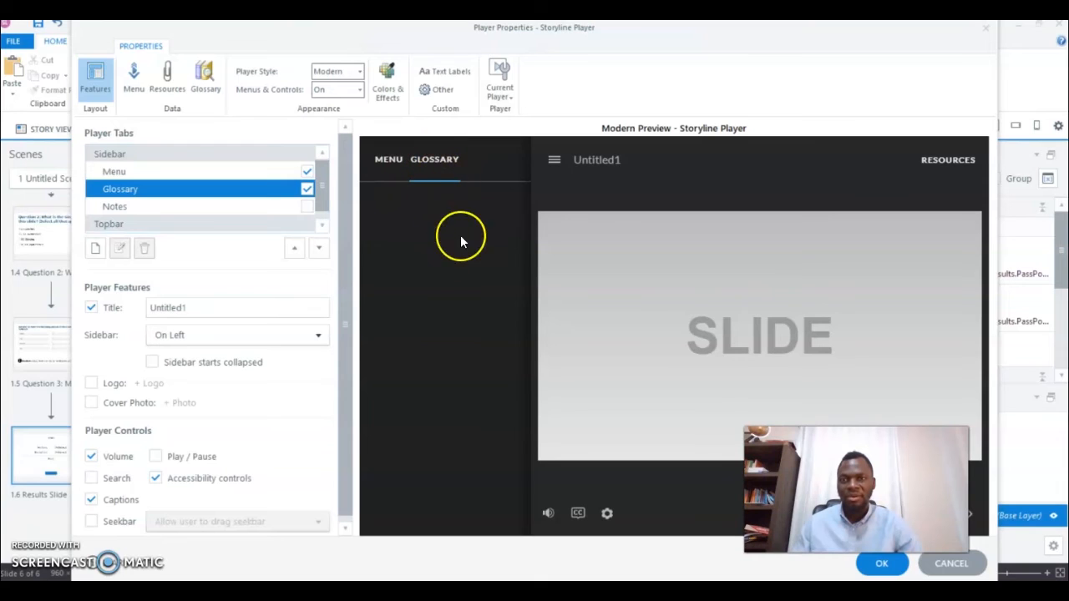
{"action": "left_click", "coordinate": [388, 166]}
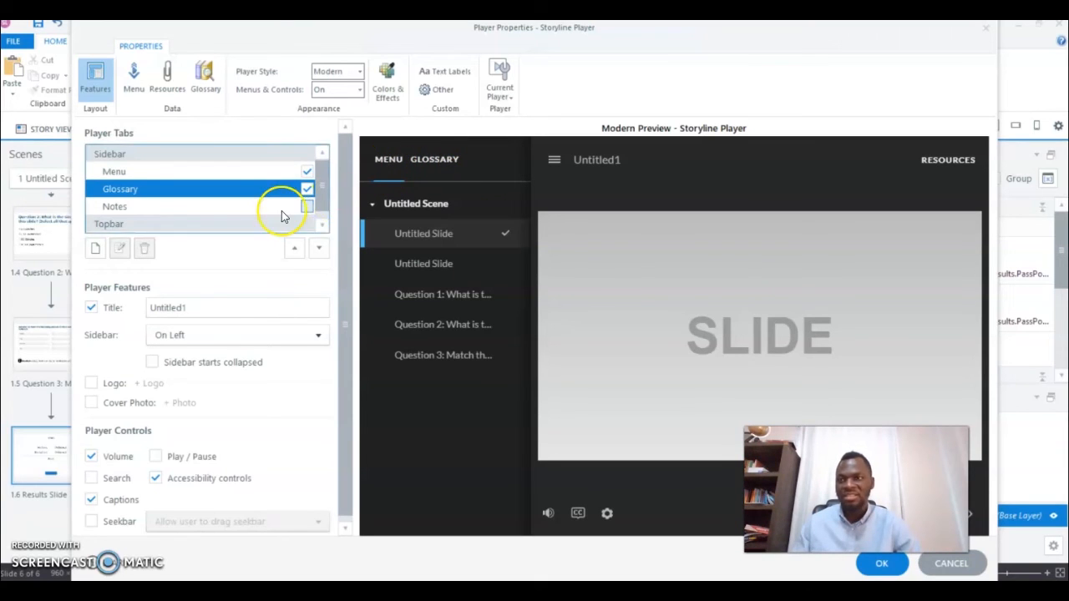
{"action": "left_click", "coordinate": [307, 190]}
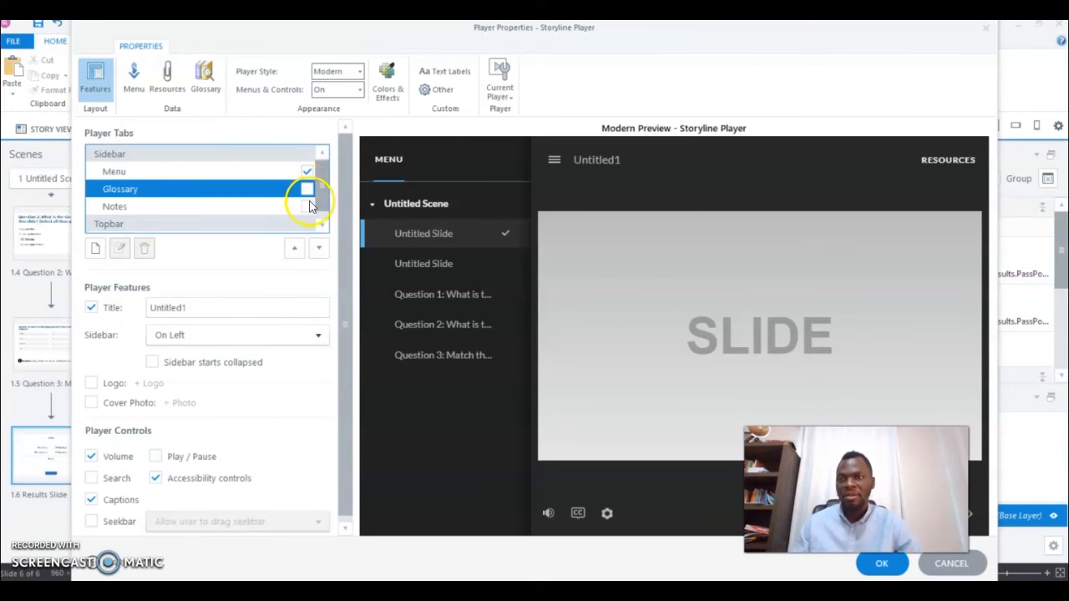
- Examine the topbar's Resources tab in the player preview and its entry among the player tabs
{"action": "left_click_drag", "start_coordinate": [323, 208], "coordinate": [322, 216]}
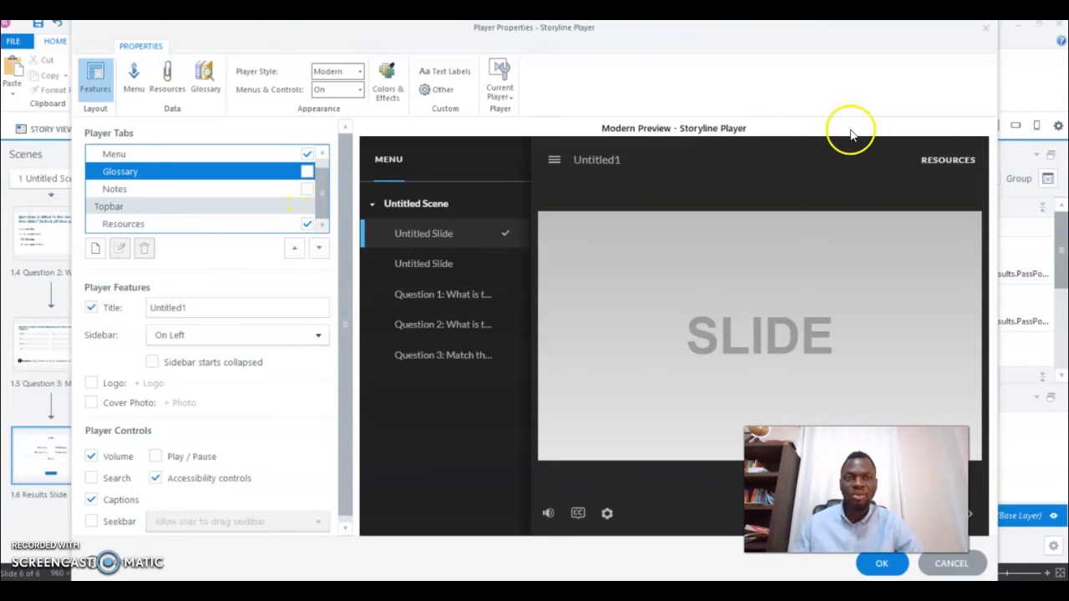
{"action": "left_click", "coordinate": [956, 166]}
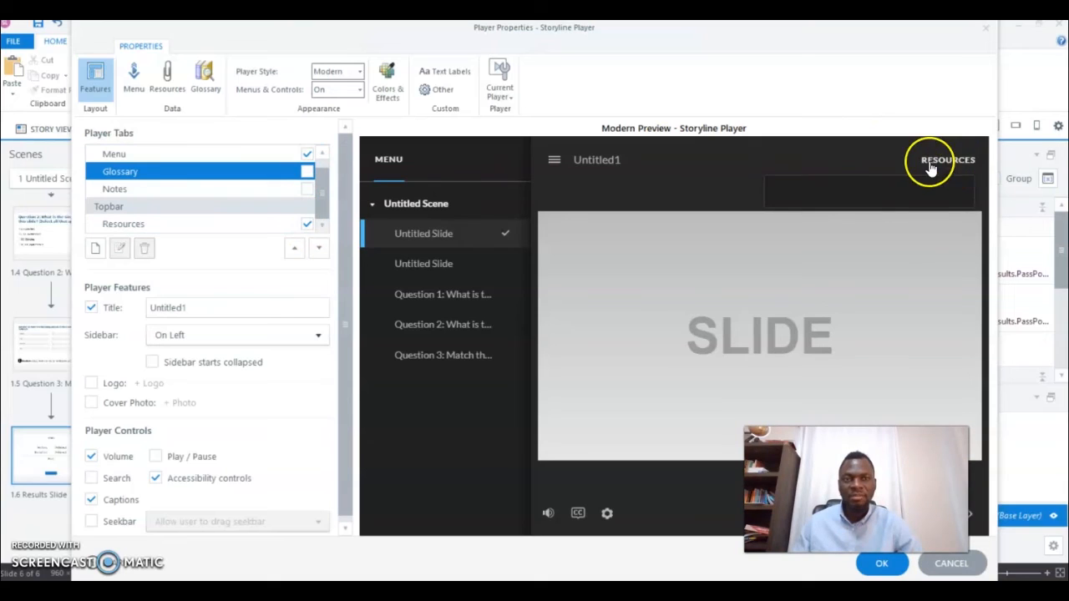
{"action": "left_click", "coordinate": [307, 225]}
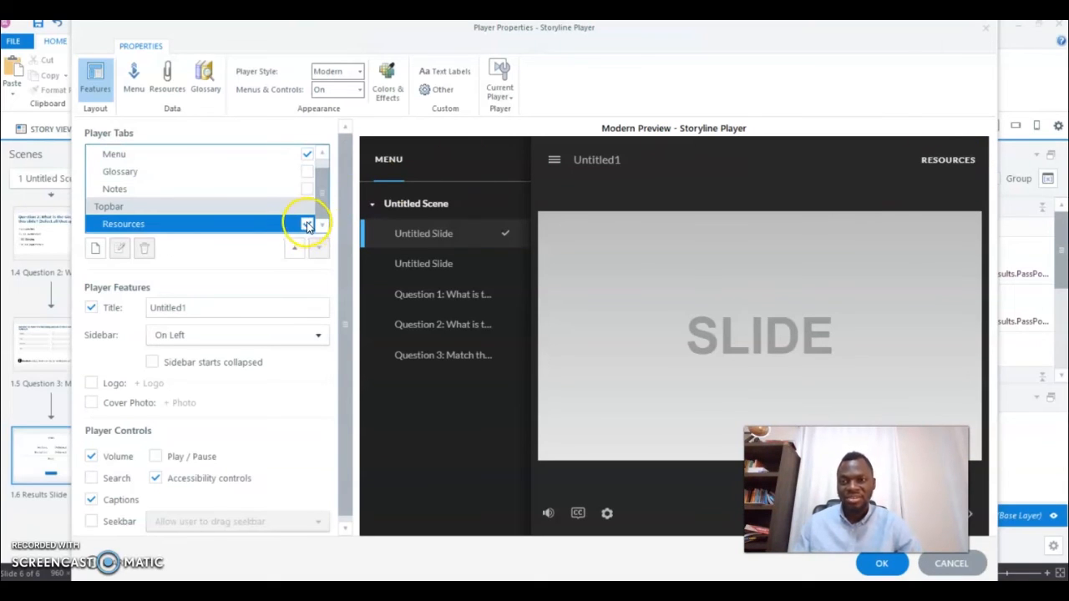
- Set the player title to "Getting Started with Storyline 360"
{"action": "left_click", "coordinate": [198, 307]}
{"action": "left_click_drag", "start_coordinate": [198, 307], "coordinate": [96, 292]}
{"action": "type", "text": "Getting Start"}
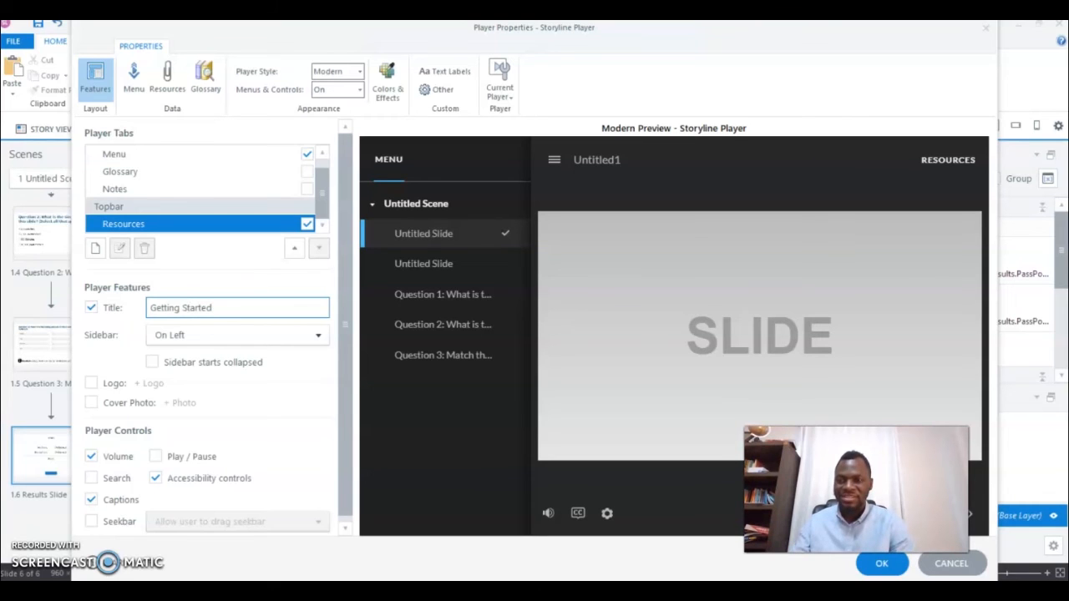
{"action": "type", "text": "ed"}
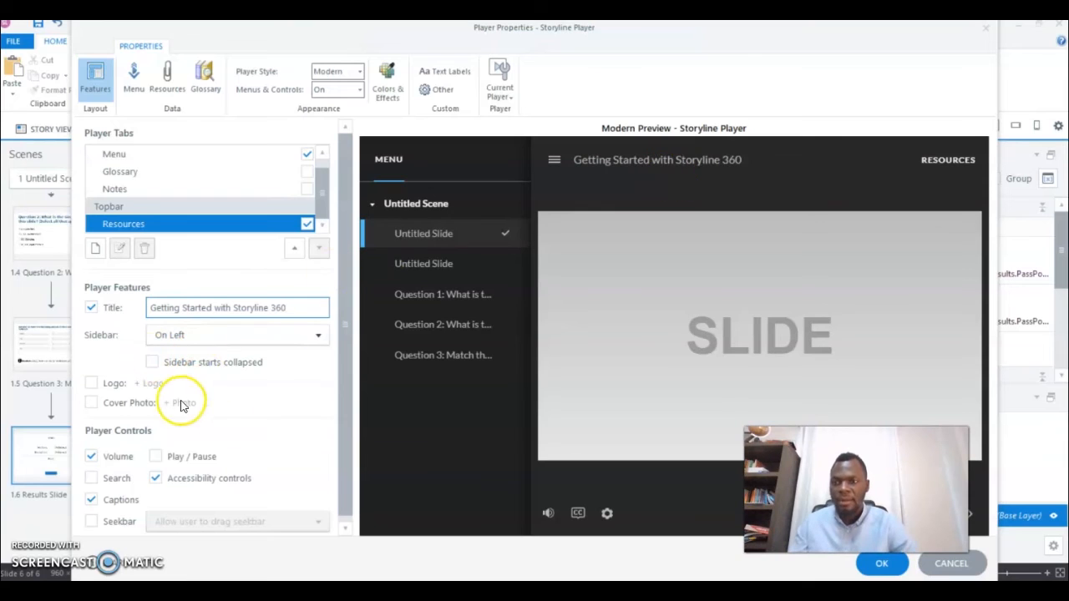
- Try the sidebar position On Right and return it to On Left
{"action": "left_click", "coordinate": [259, 337]}
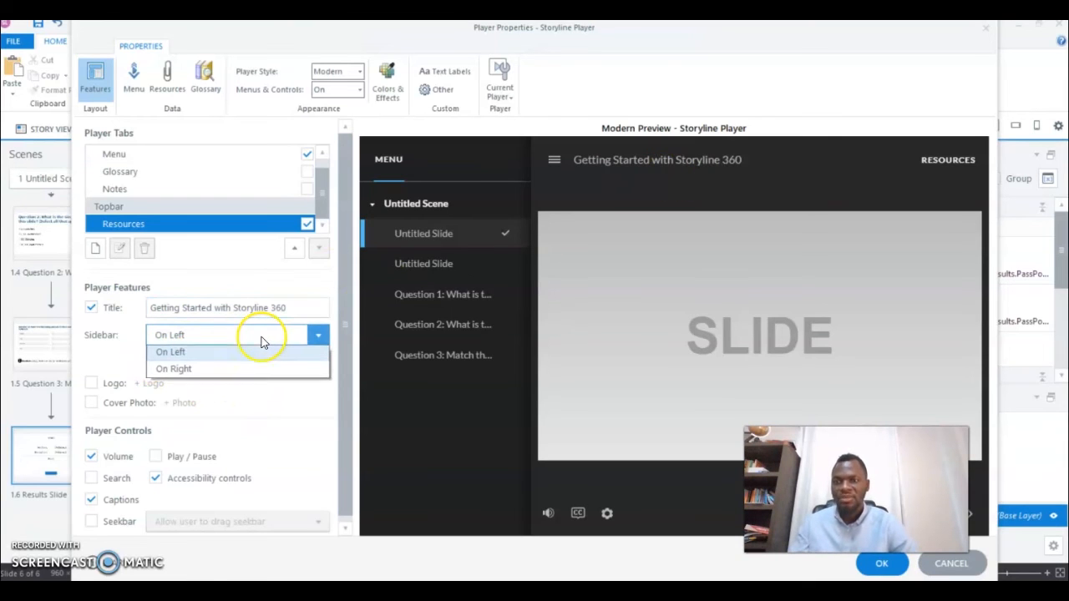
{"action": "left_click", "coordinate": [230, 370]}
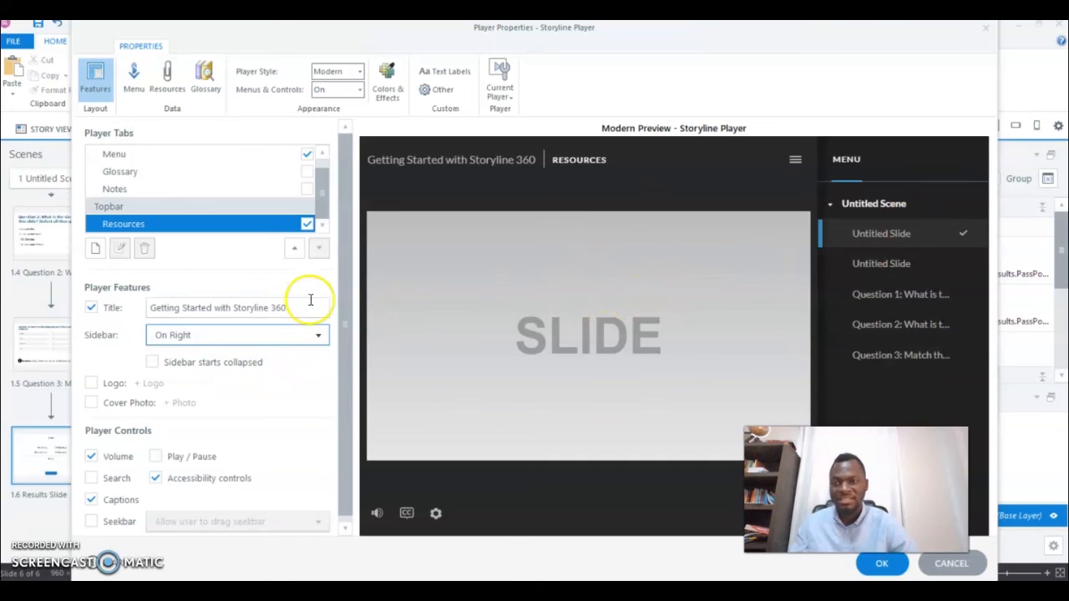
{"action": "left_click", "coordinate": [252, 346]}
{"action": "left_click", "coordinate": [222, 354]}
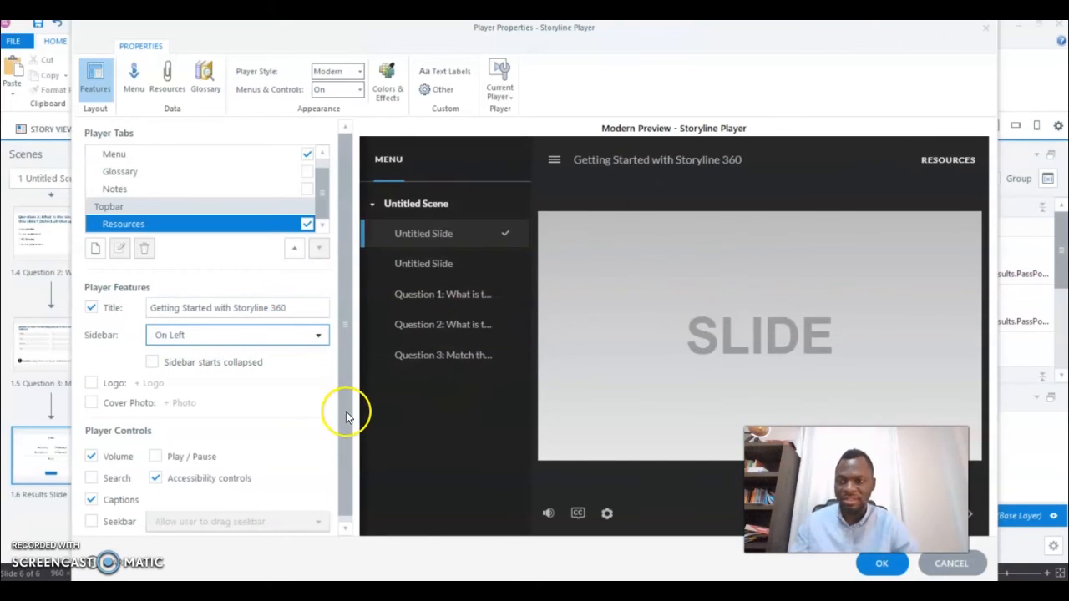
- Try the Sidebar starts collapsed option, expand and collapse the sidebar in the preview, and turn the option off
{"action": "left_click", "coordinate": [152, 364]}
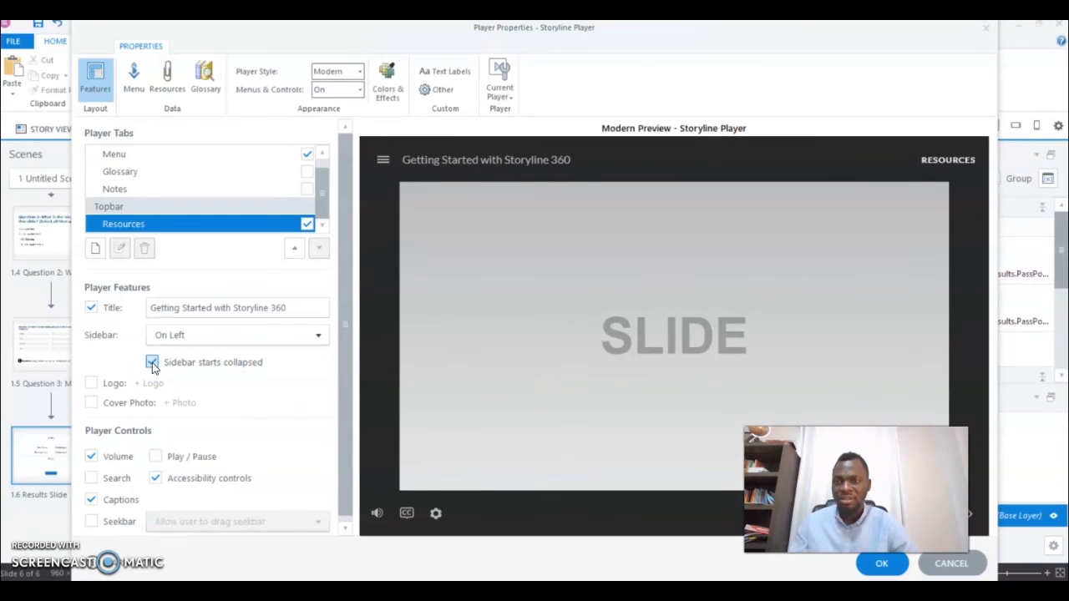
{"action": "left_click", "coordinate": [382, 164]}
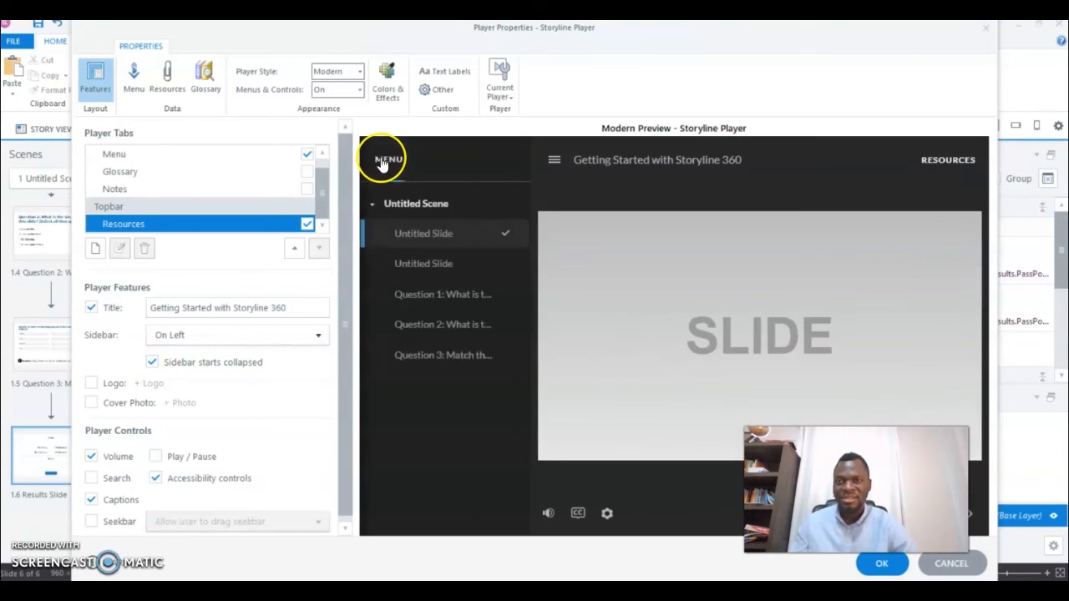
{"action": "left_click", "coordinate": [554, 160]}
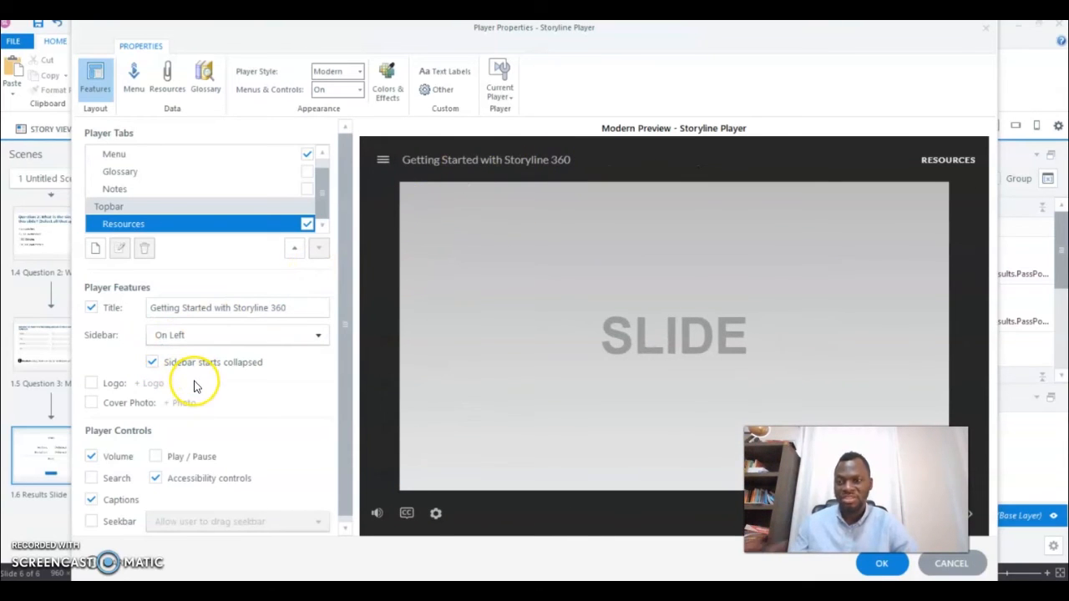
{"action": "left_click", "coordinate": [151, 362]}
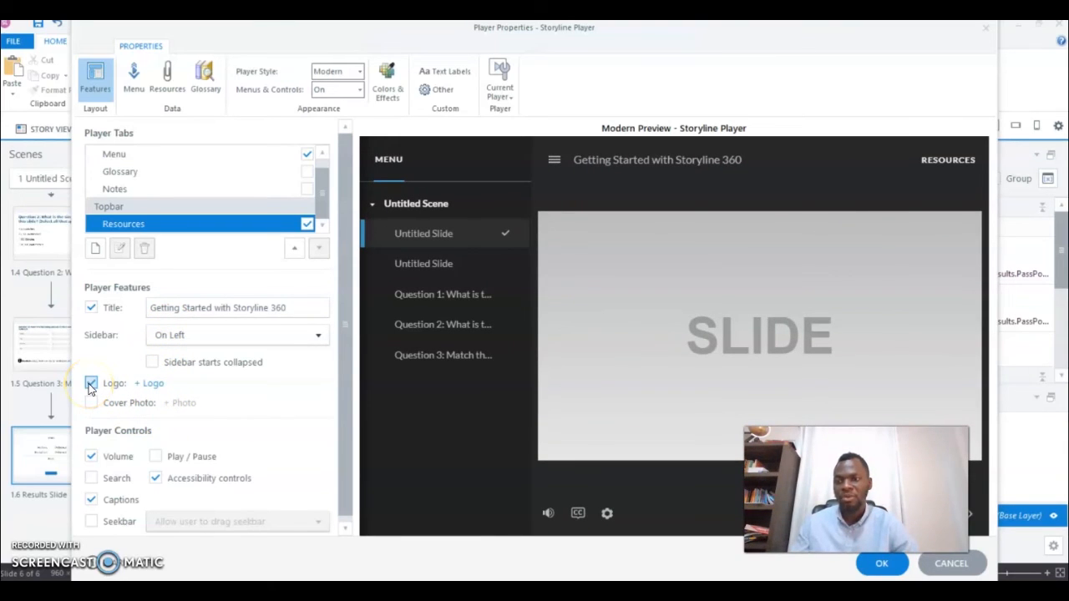
- Enable the player logo and look through the image files for it without choosing one
{"action": "left_click", "coordinate": [154, 384]}
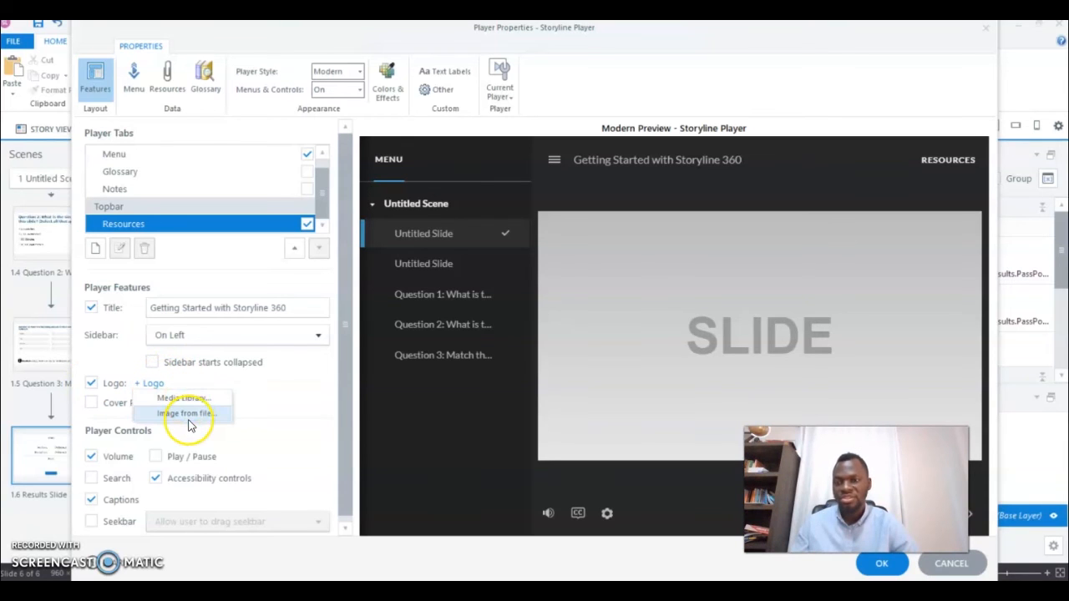
{"action": "left_click", "coordinate": [189, 421]}
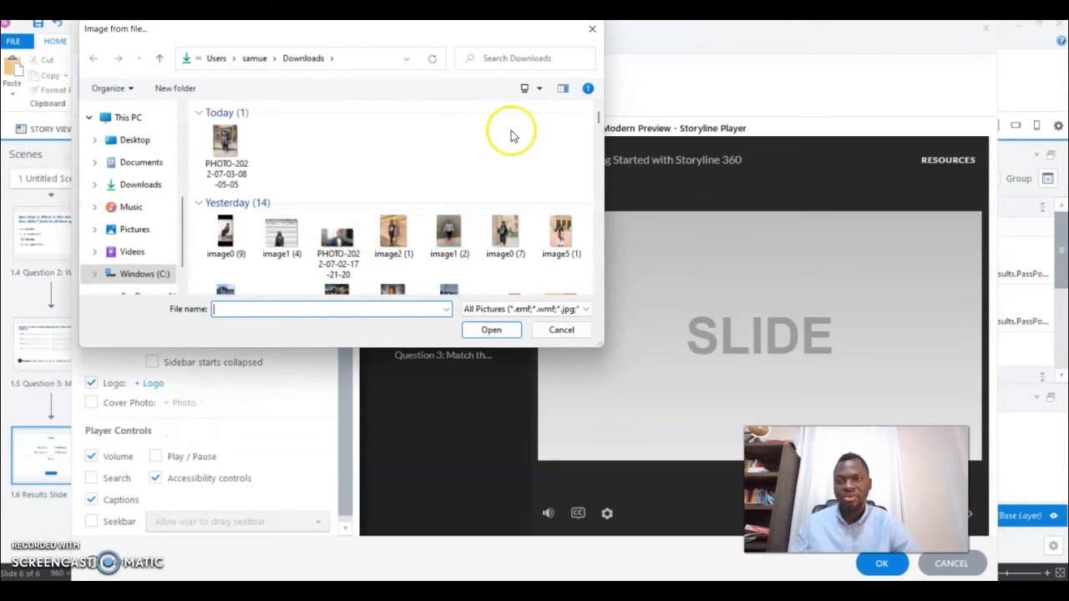
{"action": "left_click", "coordinate": [558, 329]}
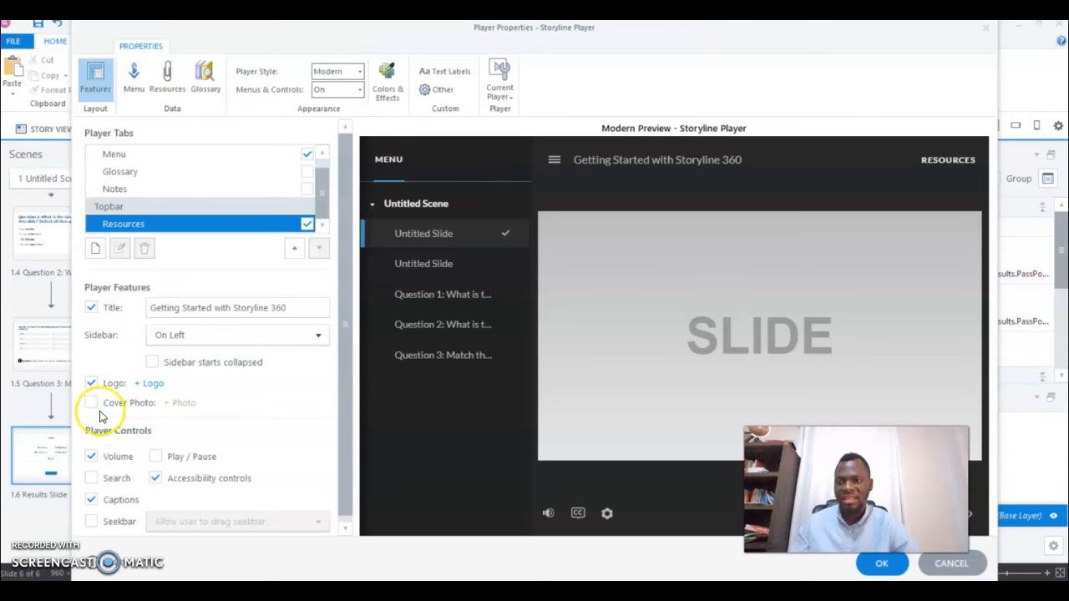
- Try the player with the Volume and Play / Pause controls toggled, restoring each one
{"action": "scroll", "coordinate": [250, 449], "scroll_direction": "down", "scroll_amount": 1}
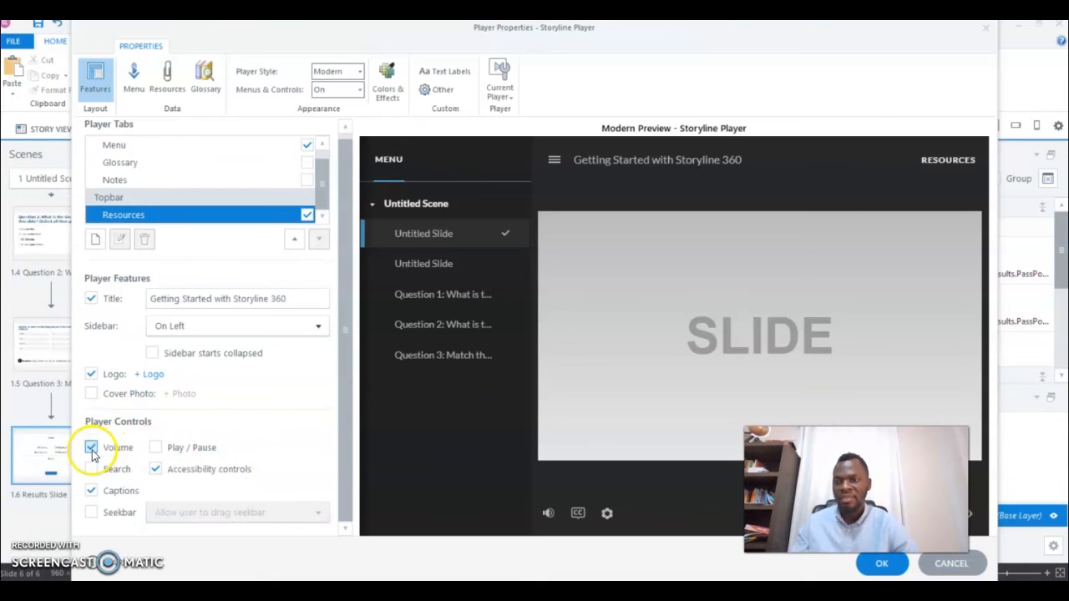
{"action": "mouse_move", "coordinate": [531, 510]}
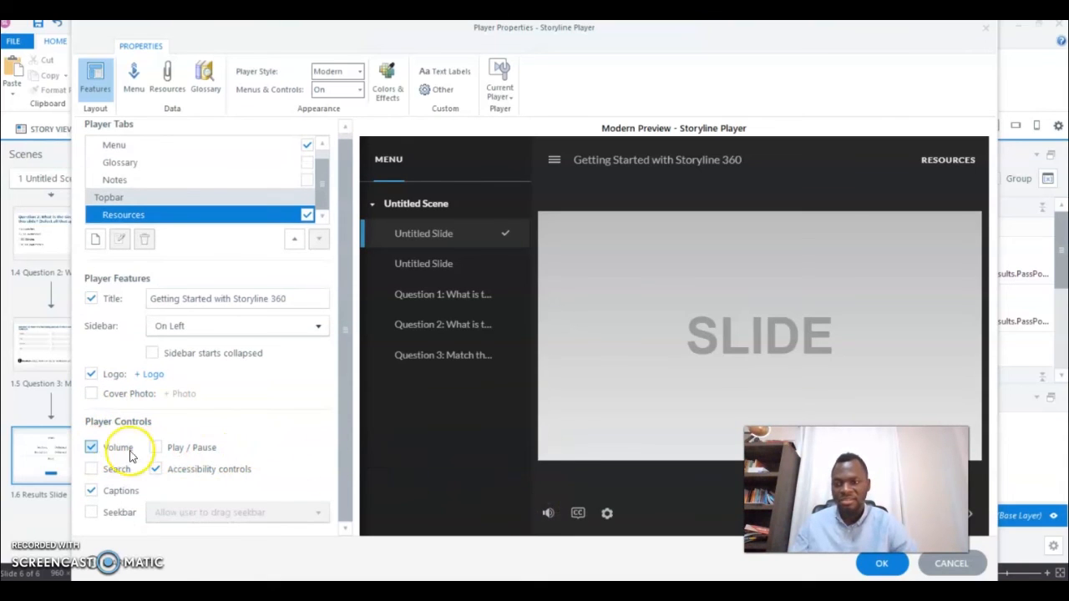
{"action": "left_click", "coordinate": [91, 448]}
{"action": "left_click", "coordinate": [91, 448]}
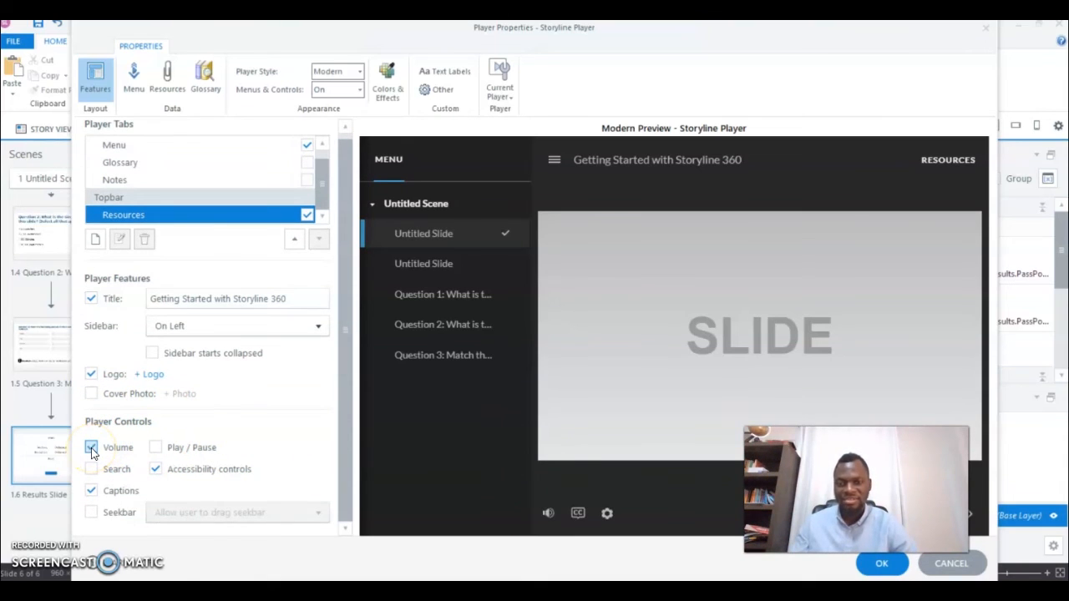
{"action": "left_click", "coordinate": [157, 449]}
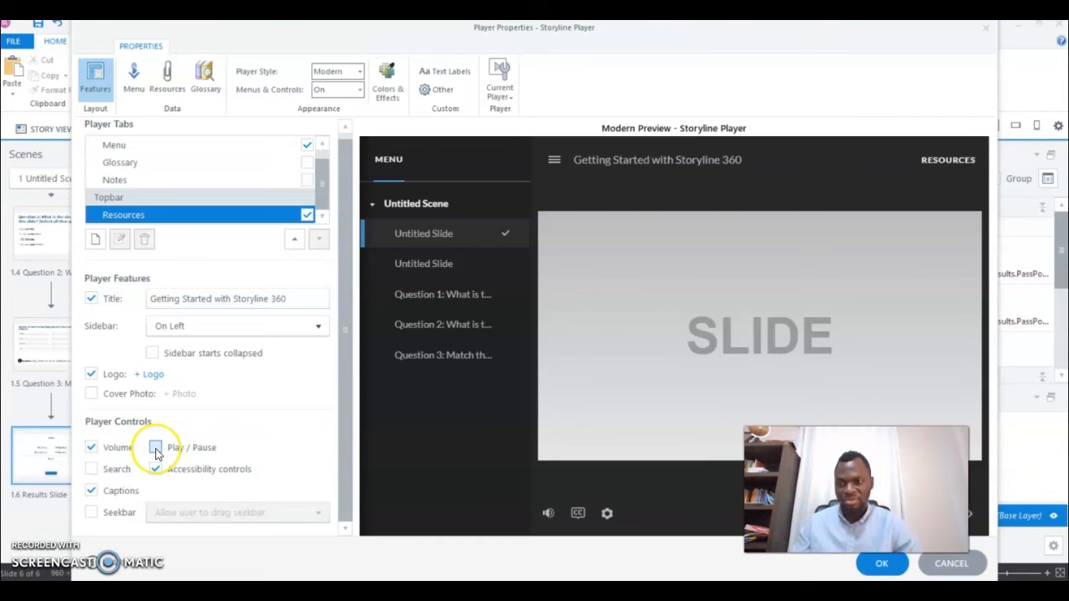
{"action": "left_click", "coordinate": [156, 451]}
{"action": "left_click", "coordinate": [156, 451]}
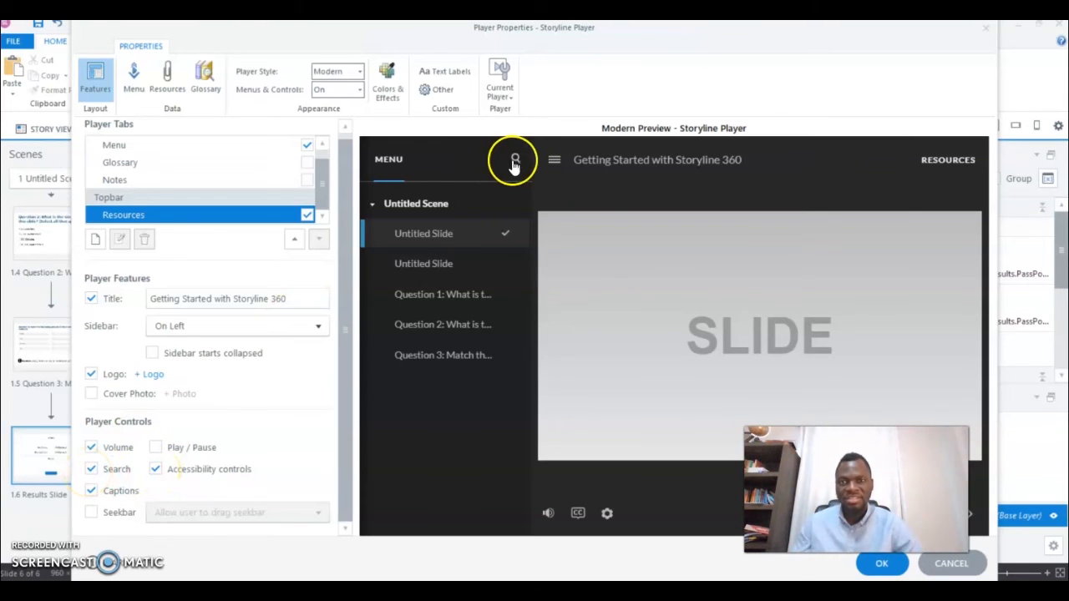
- Enable the Search and Seekbar player controls
{"action": "left_click", "coordinate": [92, 513]}
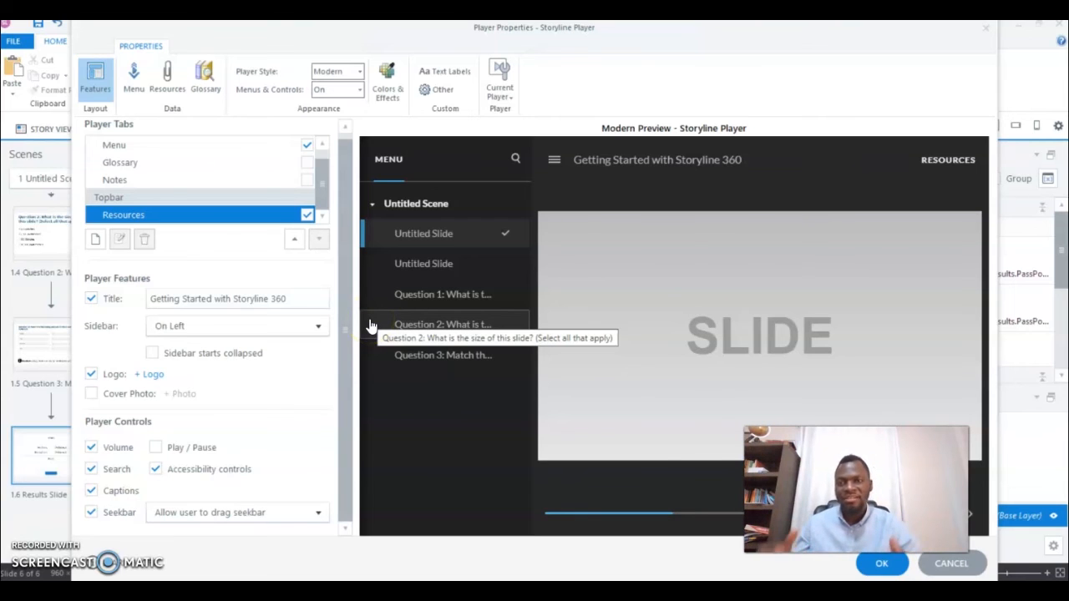
{"action": "left_click", "coordinate": [285, 305]}
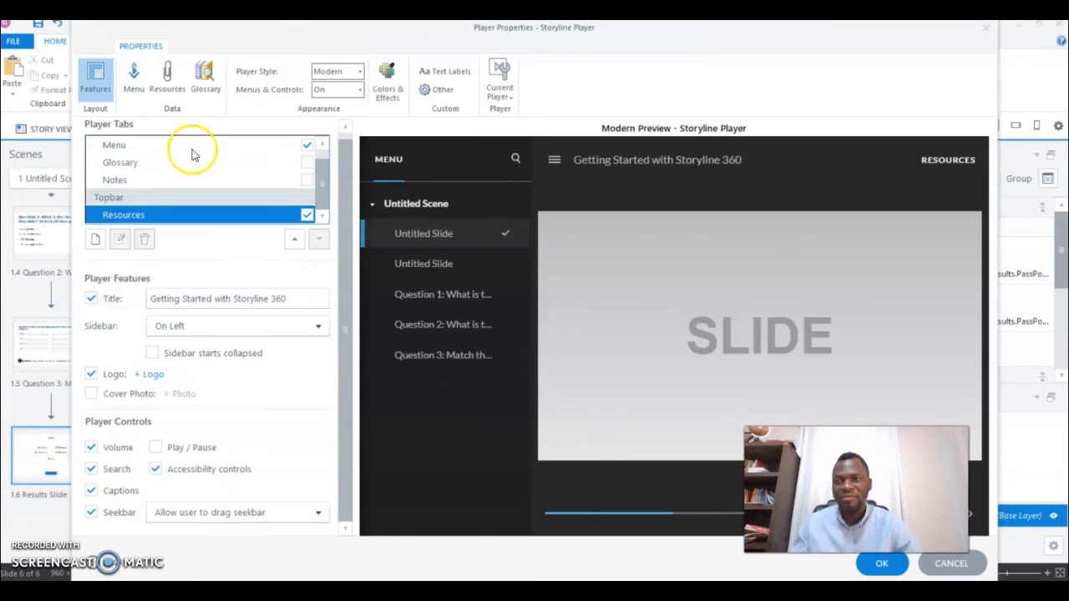
- Open slide 1.1's title for editing in the player's menu outline
{"action": "left_click", "coordinate": [133, 82]}
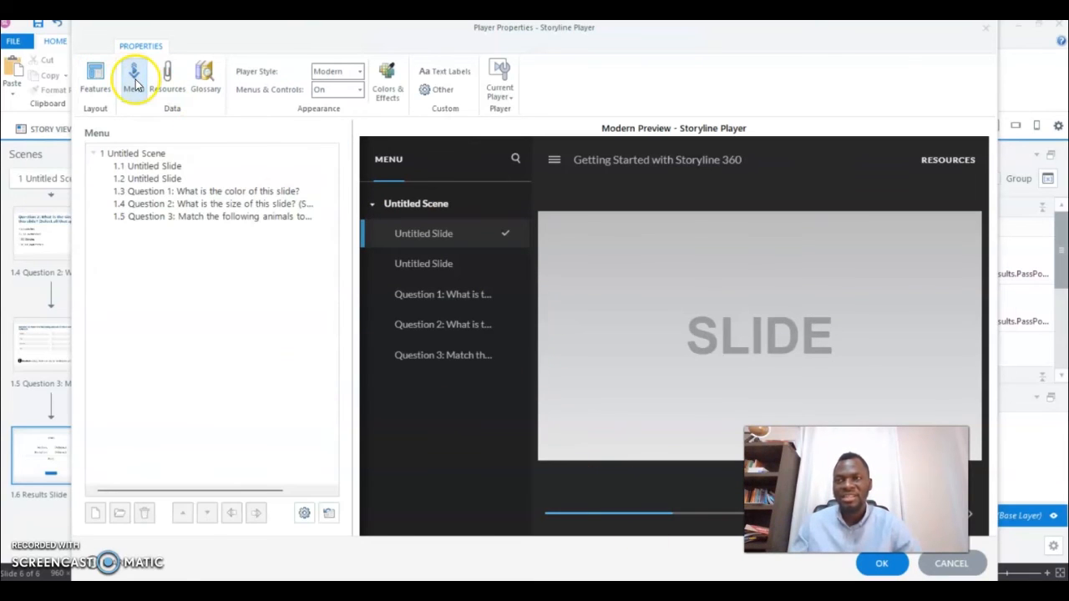
{"action": "left_click", "coordinate": [152, 168]}
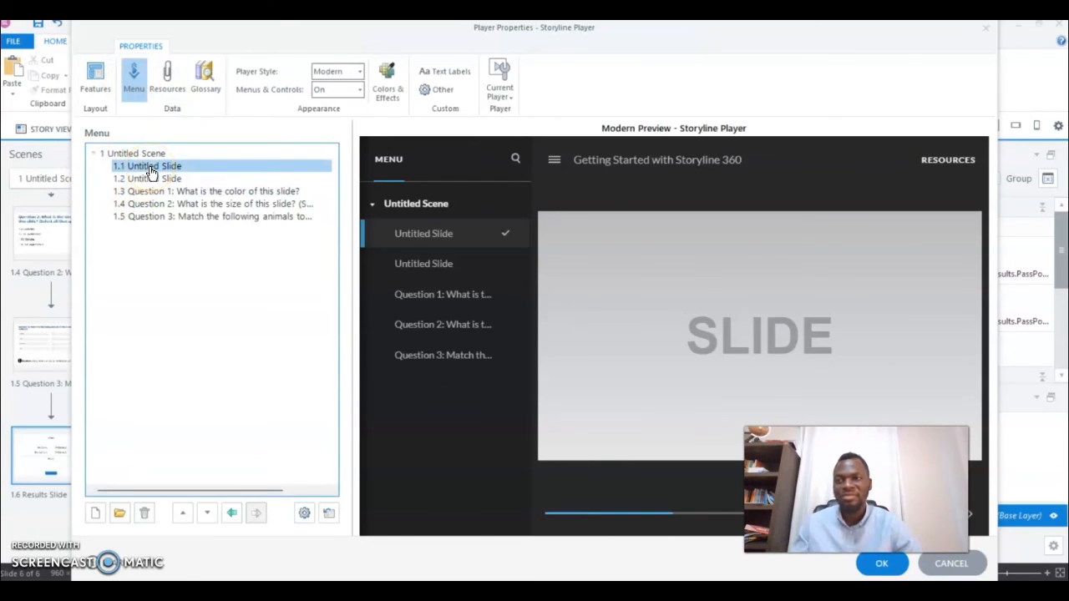
{"action": "left_click", "coordinate": [152, 167]}
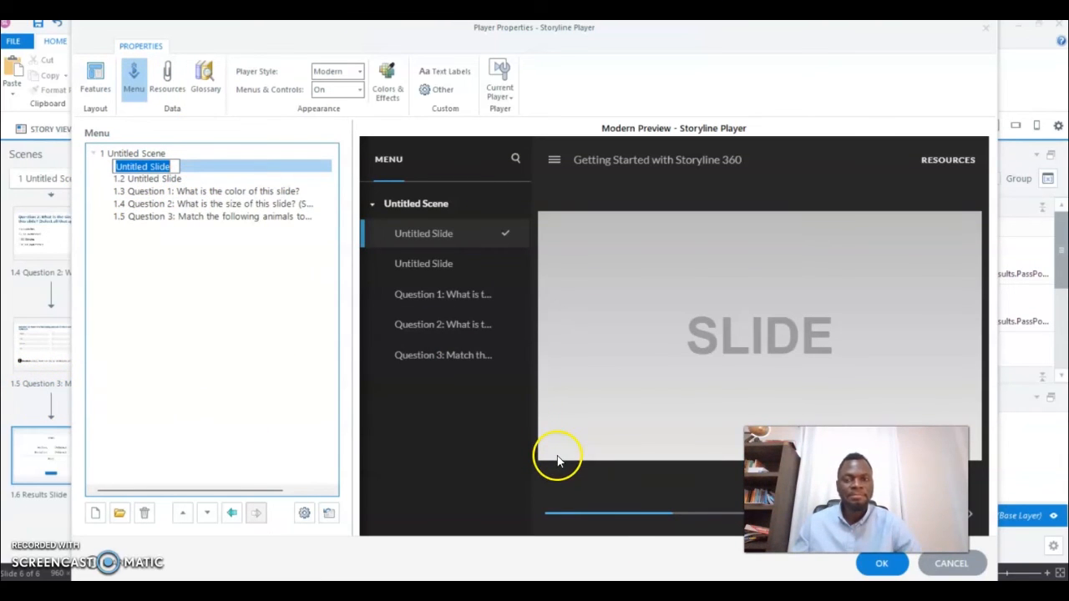
- Examine the options for adding a URL or file resource to the player without adding one
{"action": "left_click", "coordinate": [172, 79]}
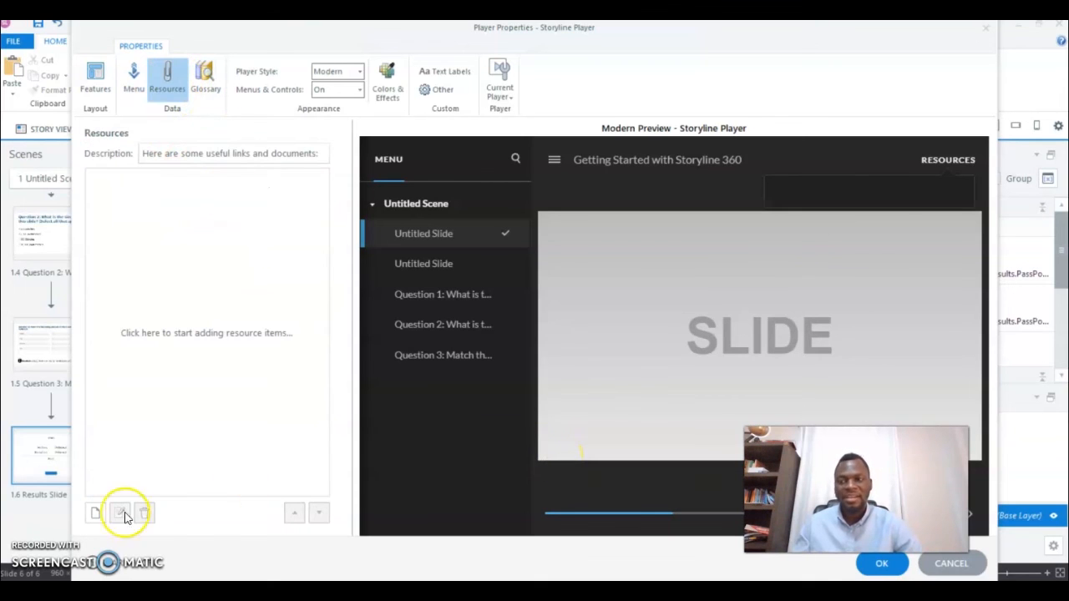
{"action": "left_click", "coordinate": [96, 513]}
{"action": "left_click", "coordinate": [375, 318]}
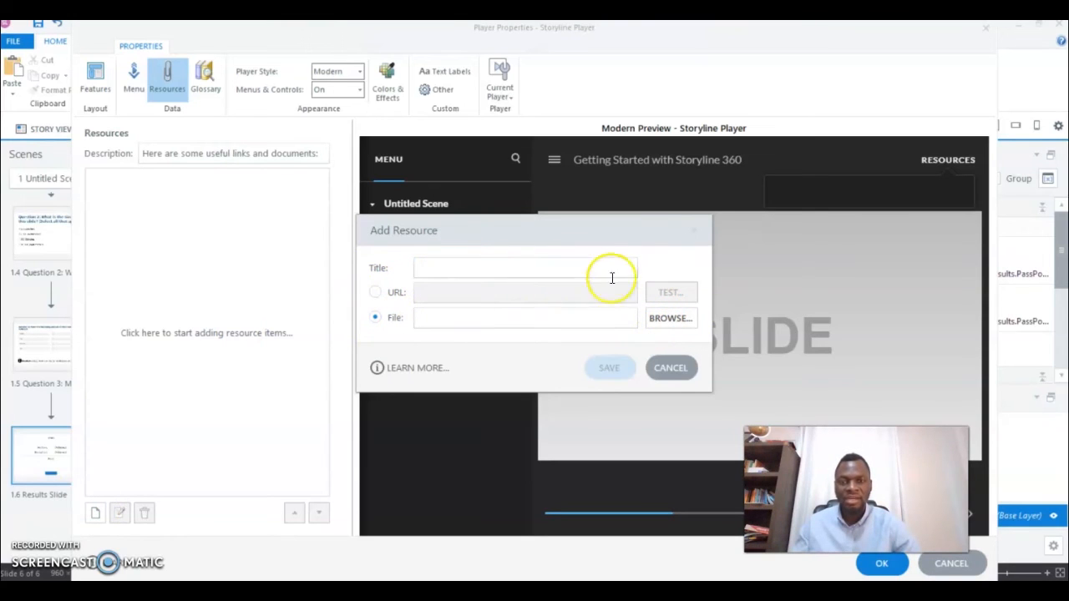
{"action": "left_click", "coordinate": [648, 374]}
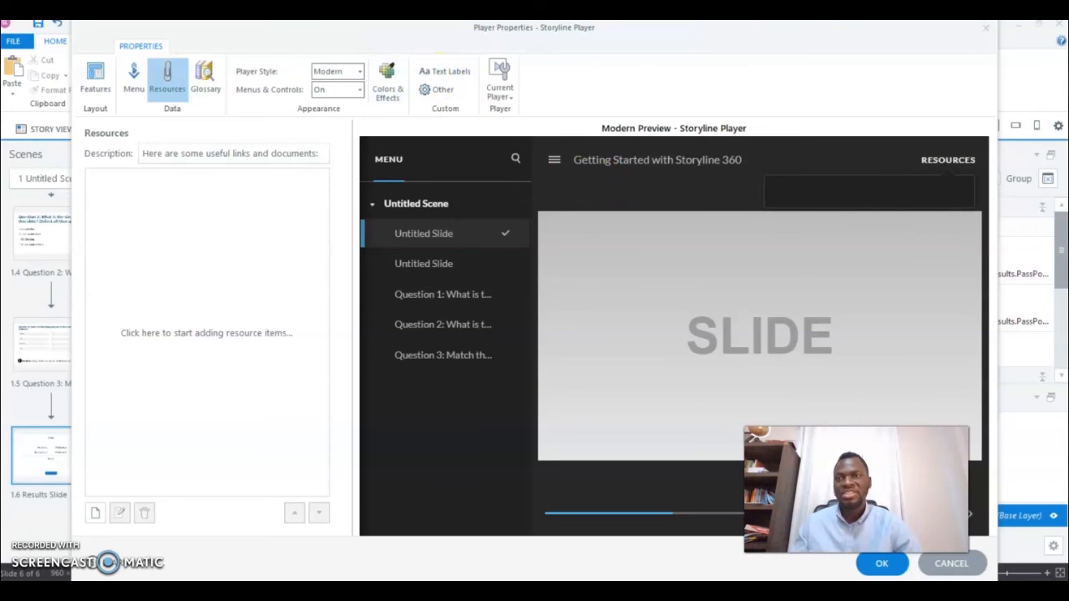
- Try the Classic player style and switch the player back to Modern
{"action": "left_click", "coordinate": [359, 71]}
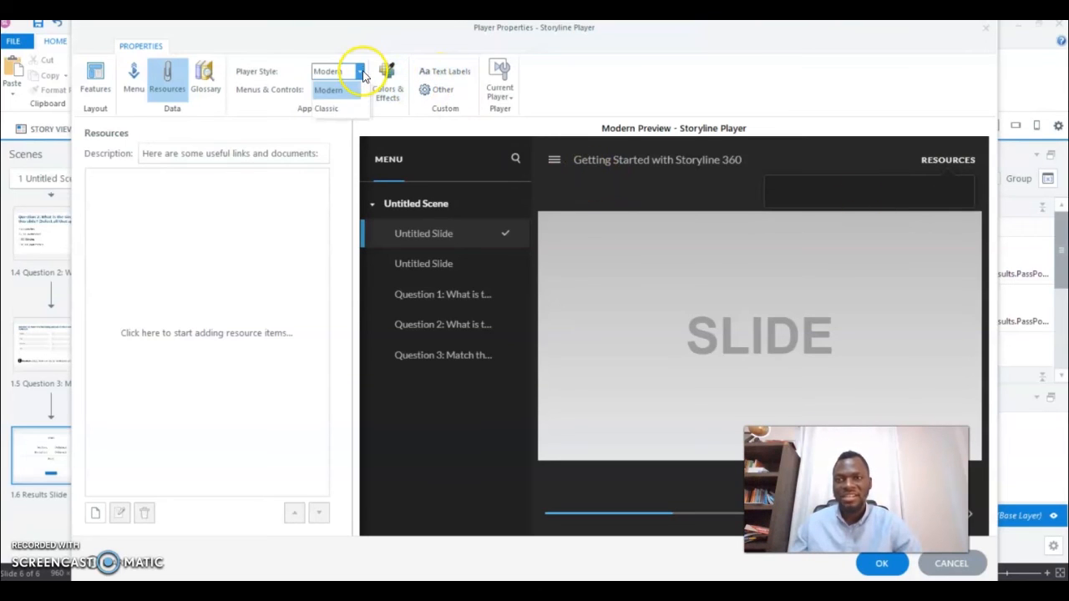
{"action": "left_click", "coordinate": [335, 109]}
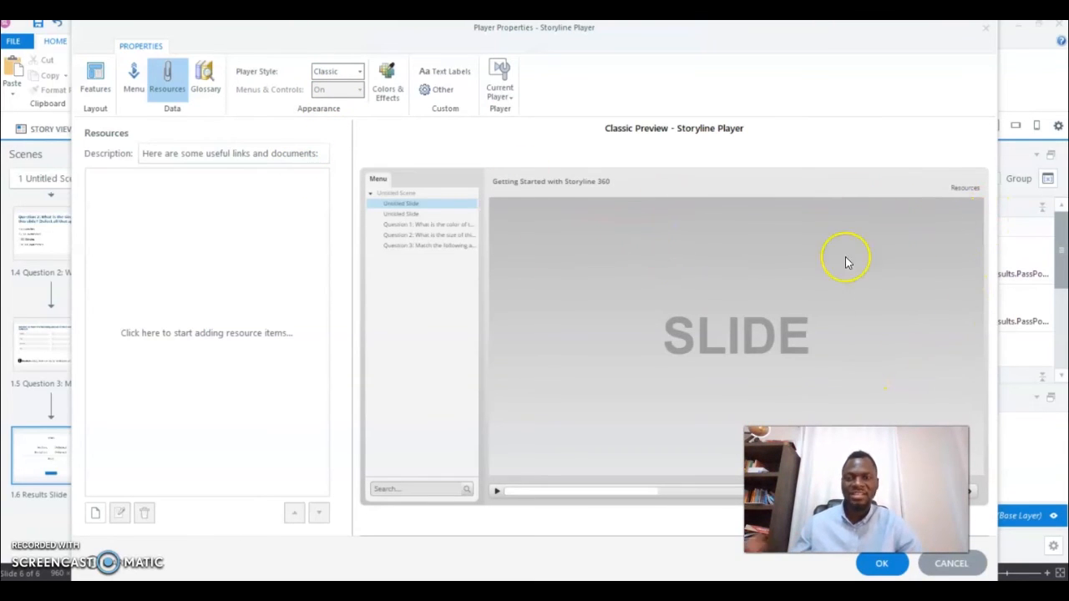
{"action": "left_click", "coordinate": [358, 74]}
{"action": "left_click", "coordinate": [337, 91]}
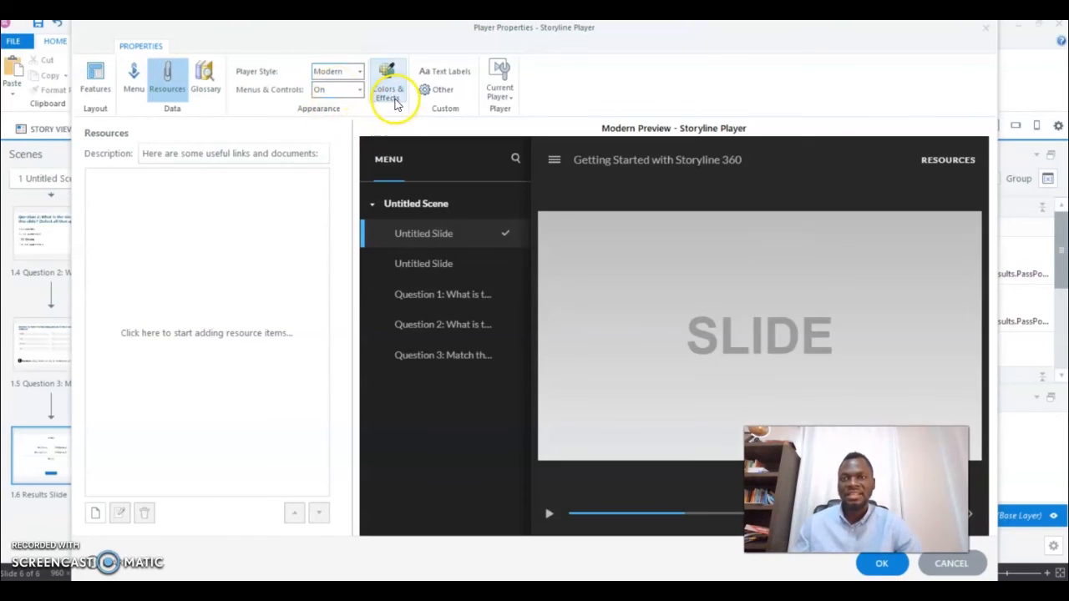
- Try the Light and Custom color schemes on the player and return it to Dark
{"action": "left_click", "coordinate": [388, 91]}
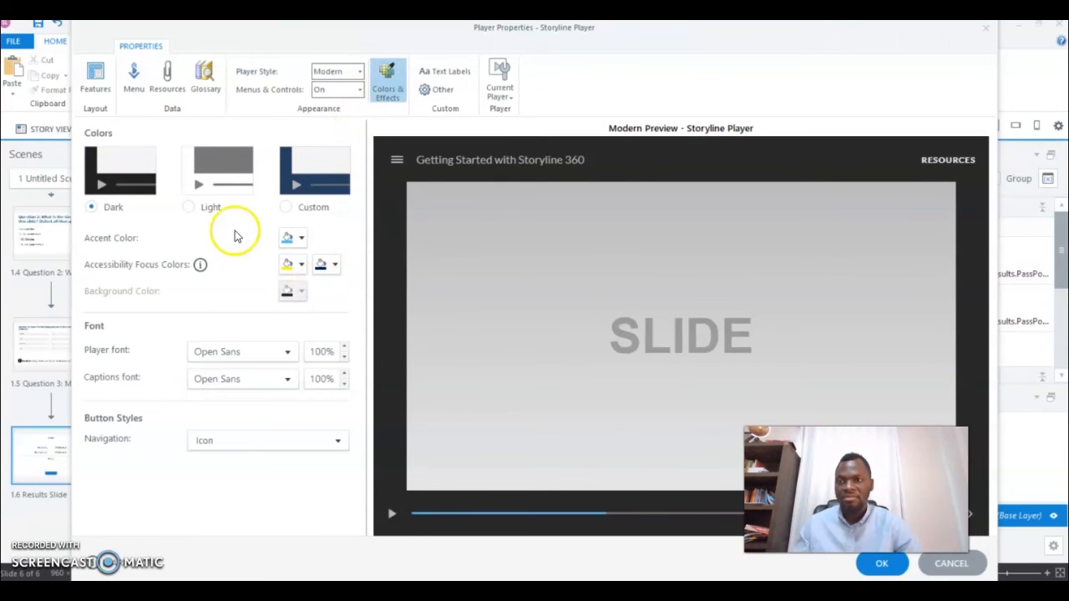
{"action": "left_click", "coordinate": [190, 208]}
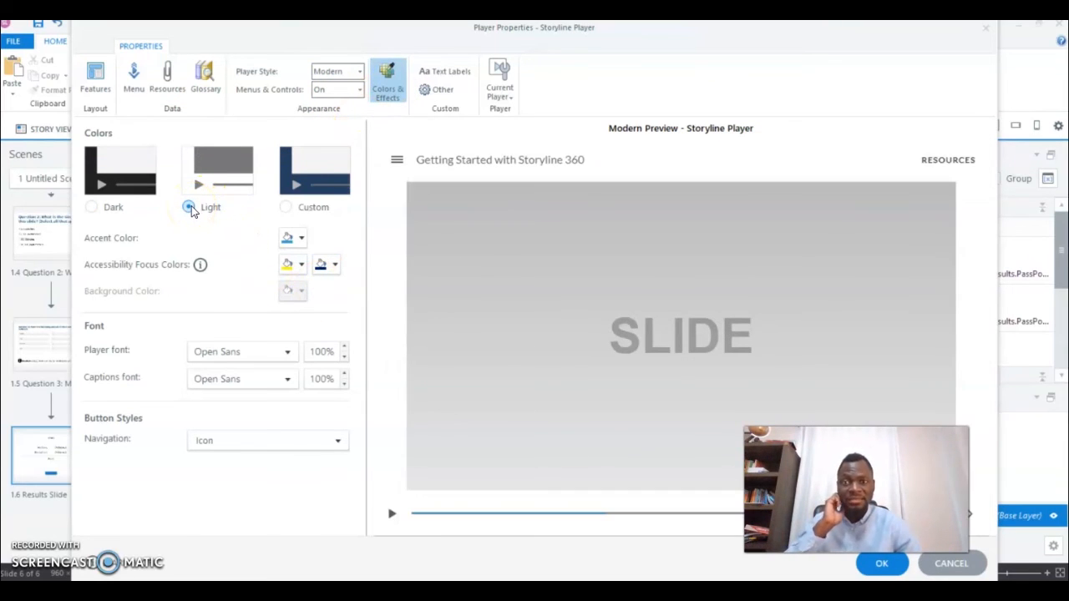
{"action": "left_click", "coordinate": [292, 208]}
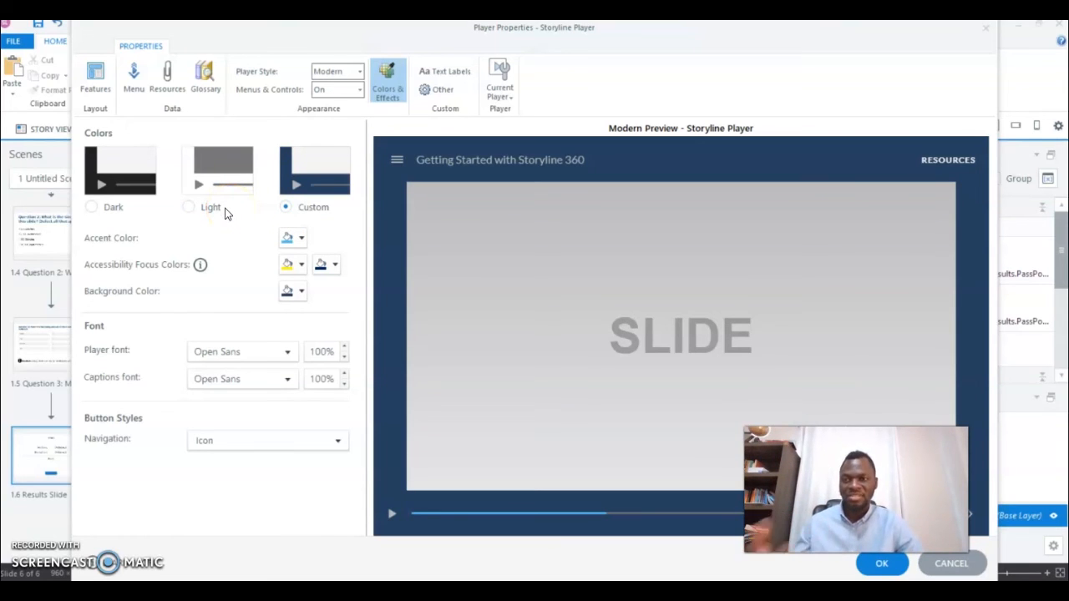
{"action": "left_click", "coordinate": [91, 208]}
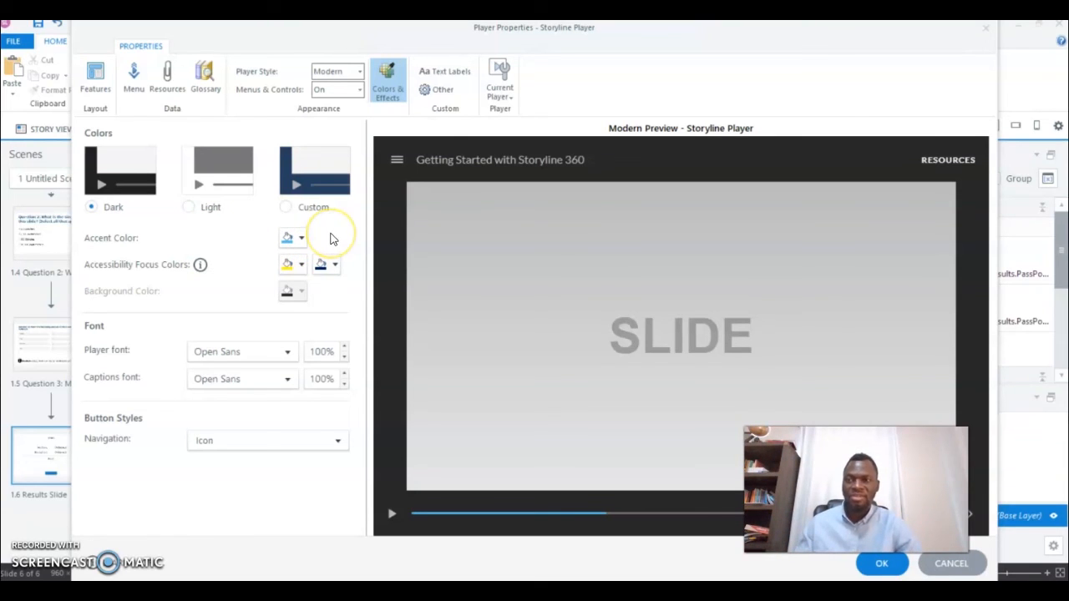
- Look through the player's accent color palette without choosing a color
{"action": "left_click", "coordinate": [302, 238]}
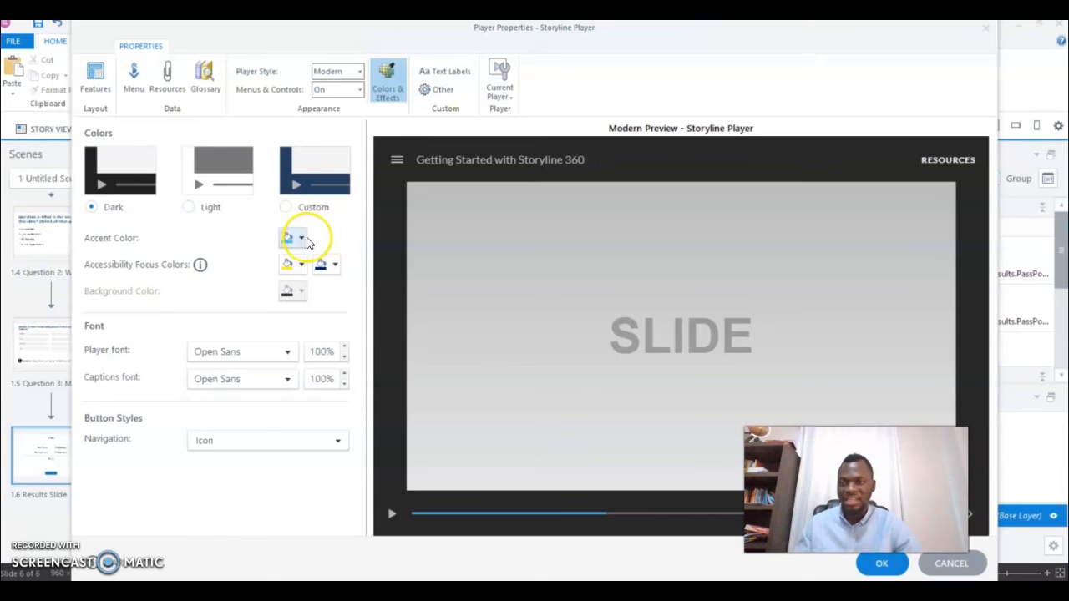
{"action": "left_click", "coordinate": [302, 241]}
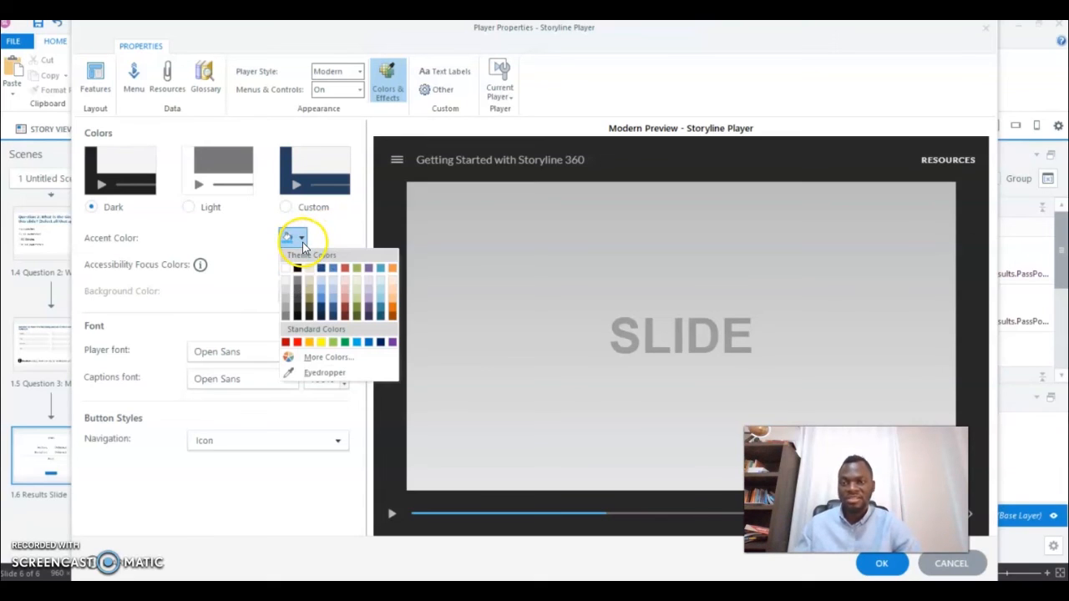
{"action": "left_click", "coordinate": [358, 219]}
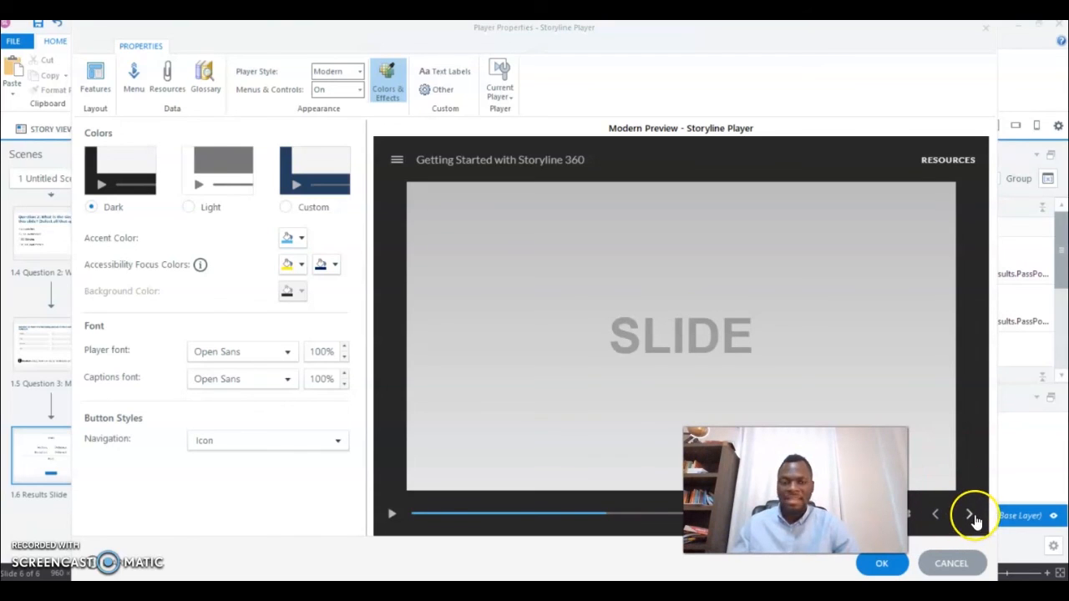
- Try the Text and Icon navigation button styles and set the player's navigation to Icon and text
{"action": "left_click", "coordinate": [309, 439]}
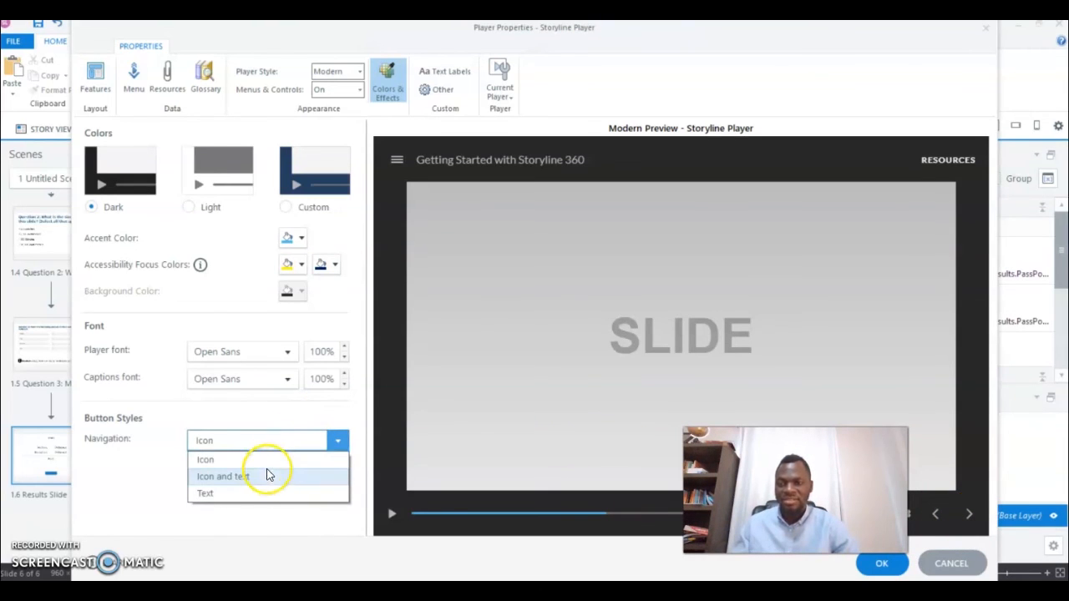
{"action": "left_click", "coordinate": [251, 492]}
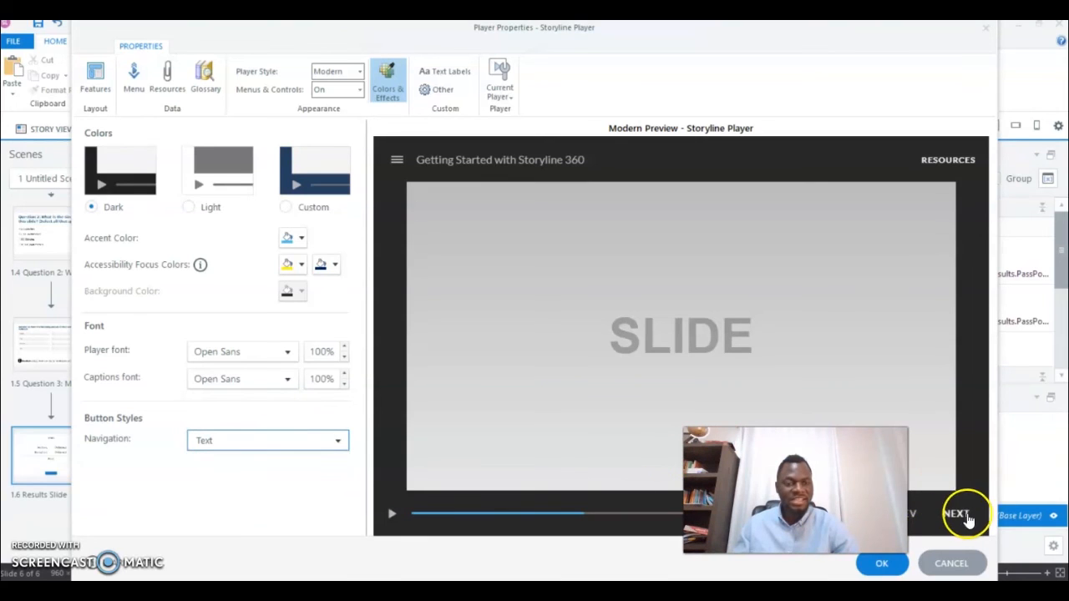
{"action": "left_click", "coordinate": [275, 440]}
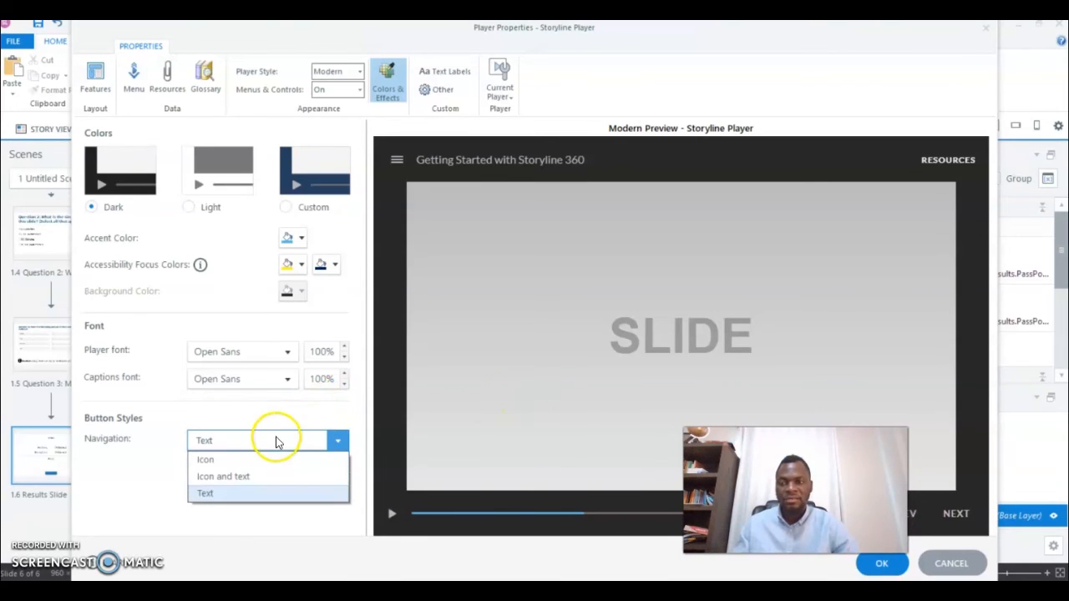
{"action": "left_click", "coordinate": [234, 464]}
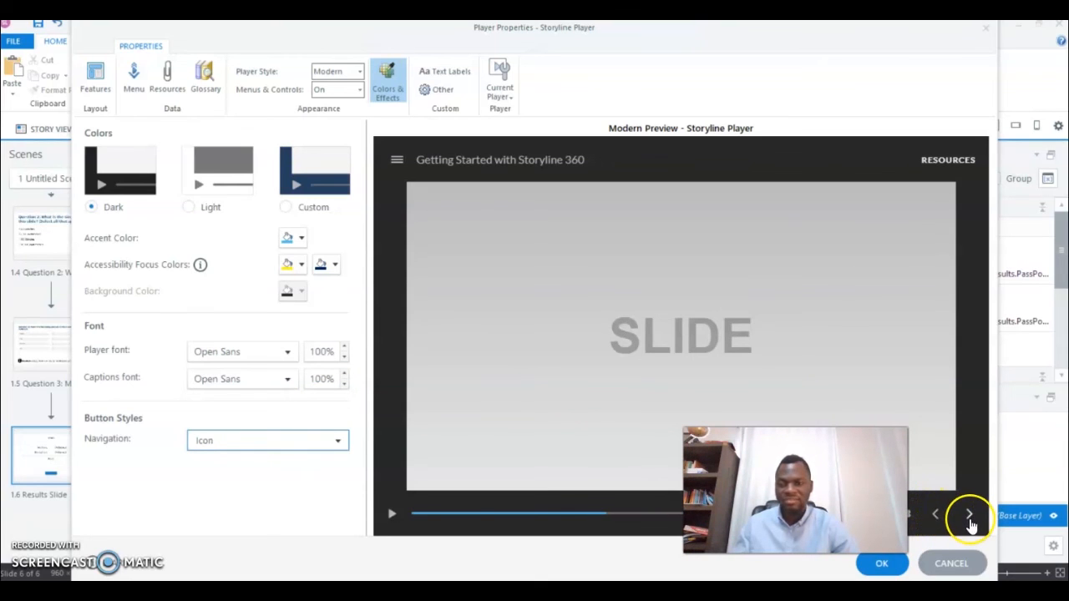
{"action": "left_click", "coordinate": [276, 442]}
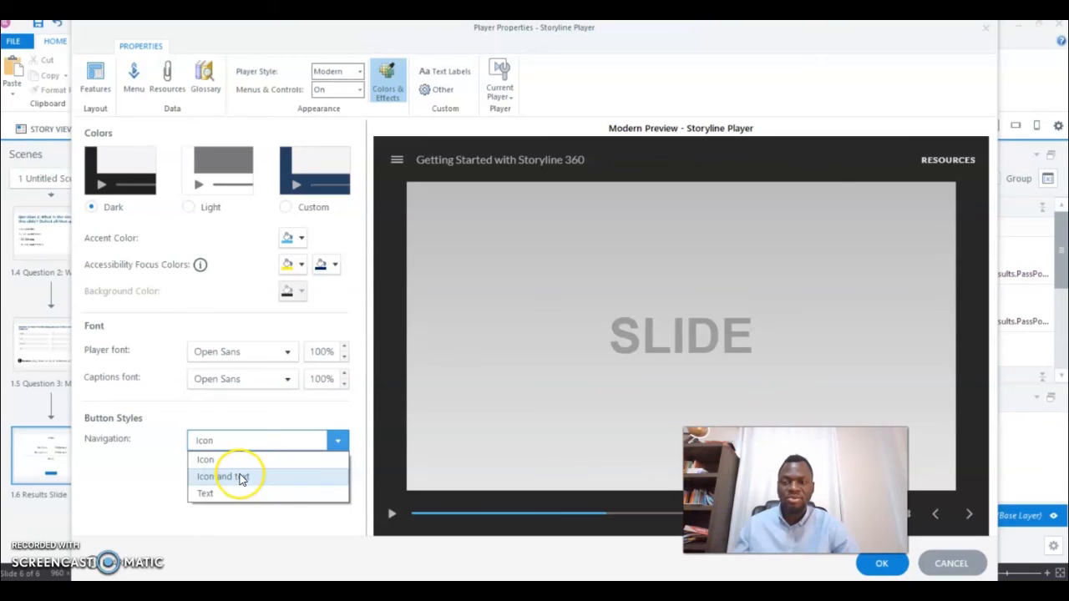
{"action": "left_click", "coordinate": [240, 477]}
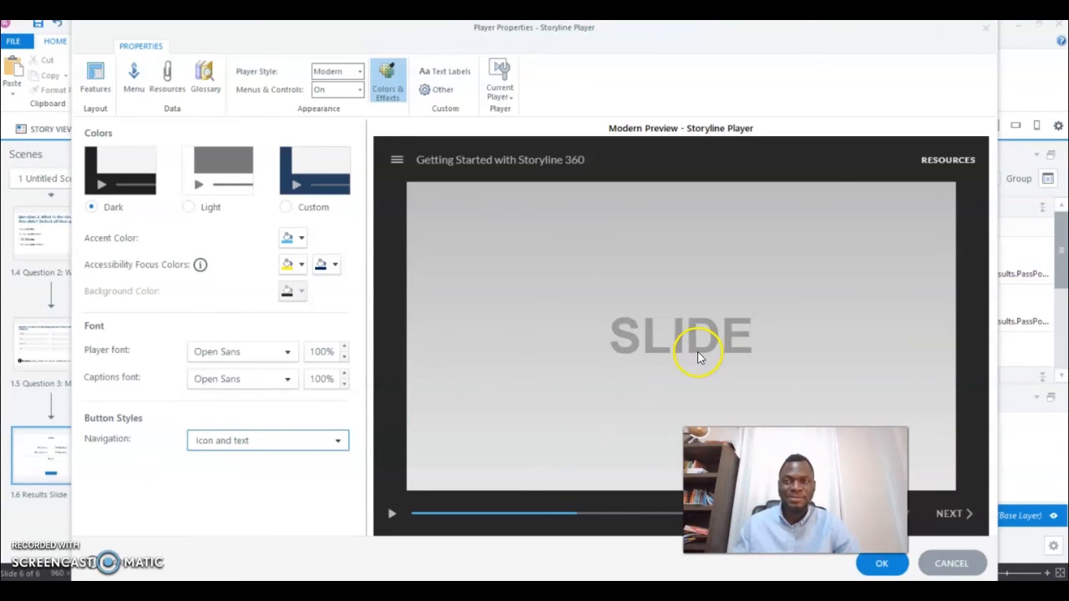
- Review the player's browser, resume and text settings and the Current Player commands, and apply the player properties
{"action": "left_click", "coordinate": [441, 90]}
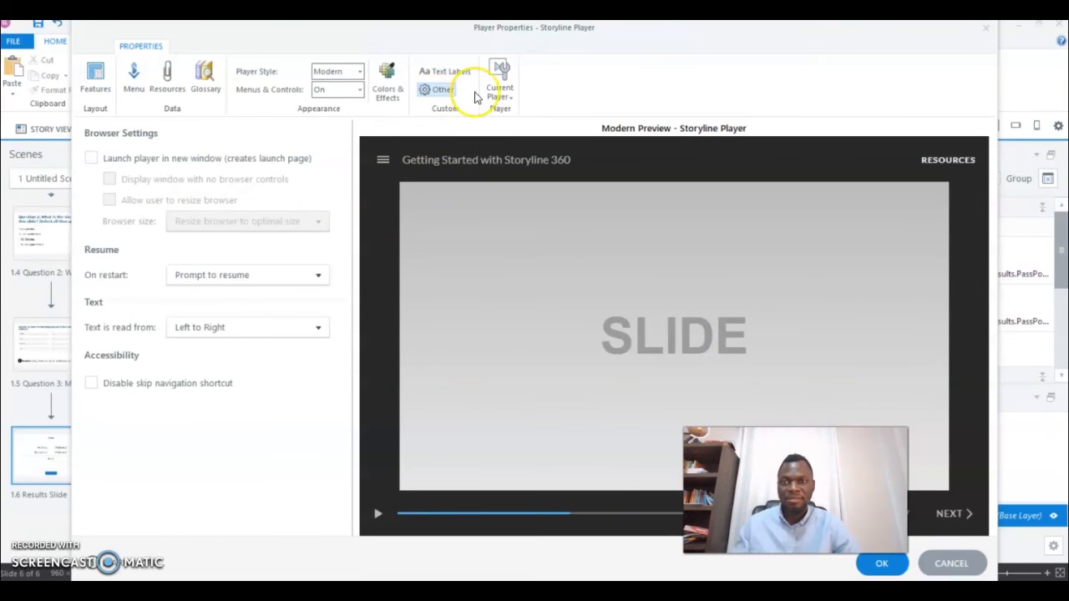
{"action": "left_click", "coordinate": [501, 92]}
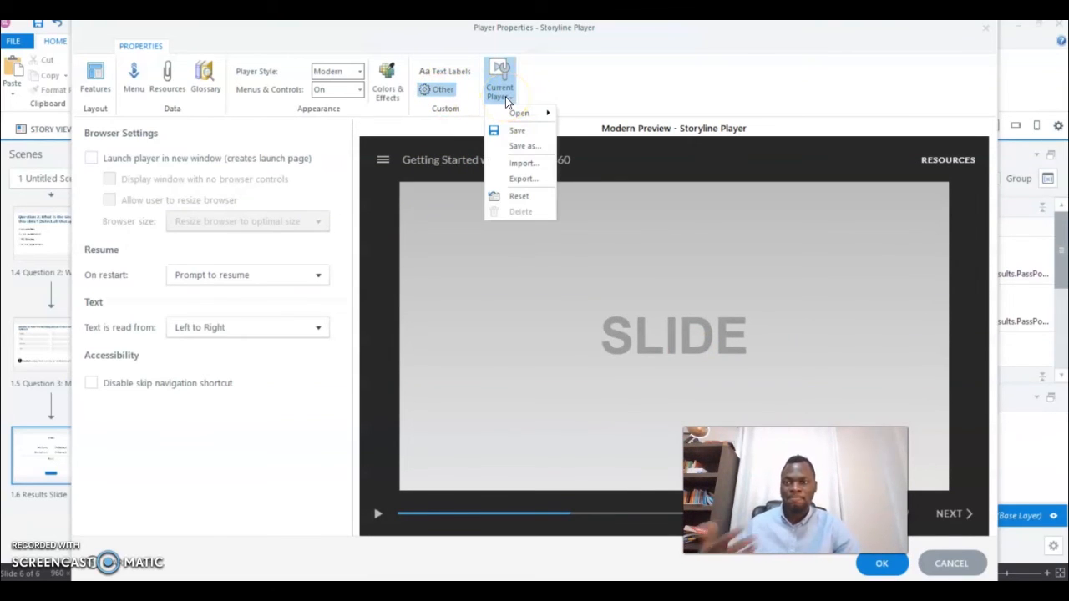
{"action": "left_click", "coordinate": [584, 88]}
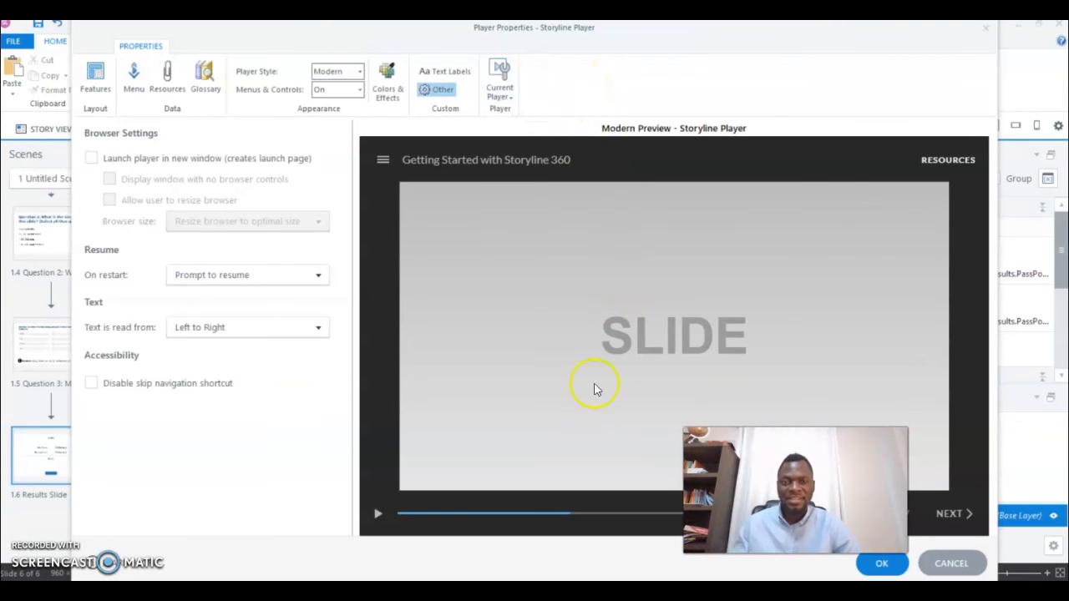
{"action": "left_click", "coordinate": [883, 567]}
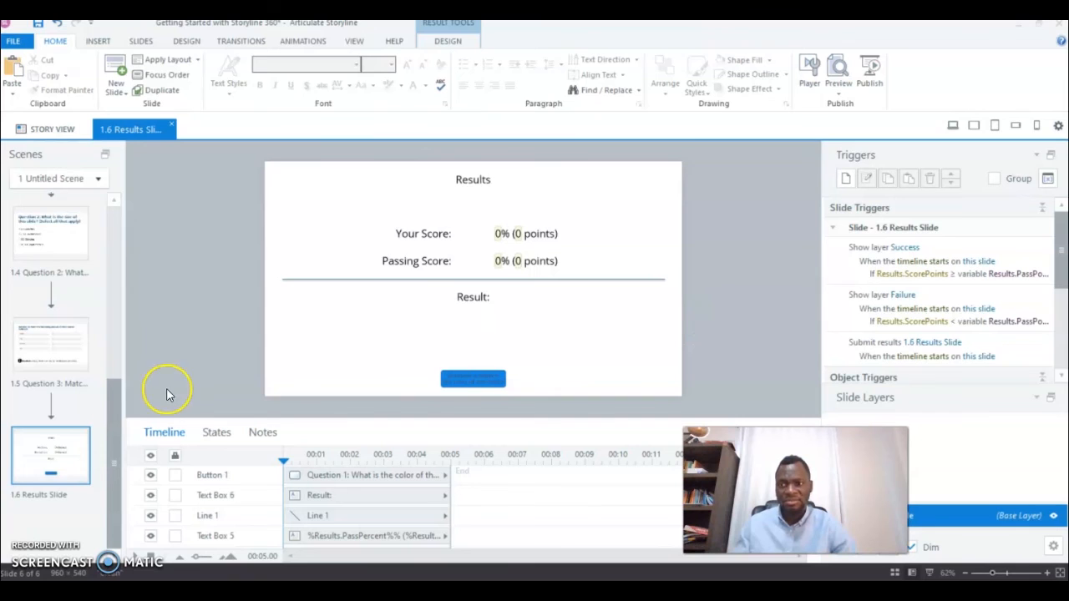
- View the title slide, select the Objectives slide and bring up its slide commands
{"action": "left_click_drag", "start_coordinate": [110, 421], "coordinate": [117, 250]}
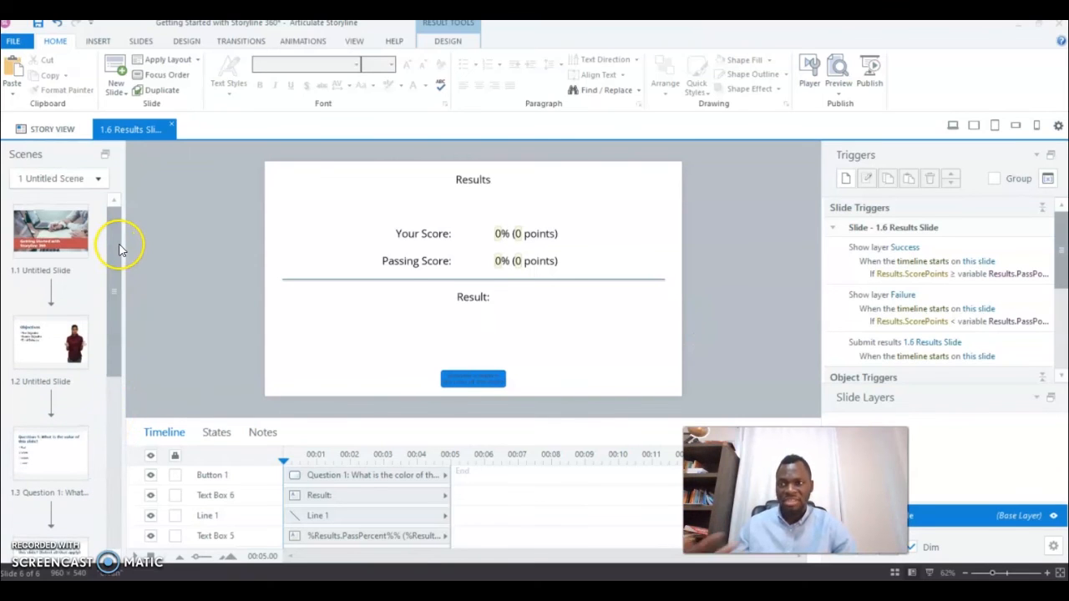
{"action": "left_click", "coordinate": [63, 248]}
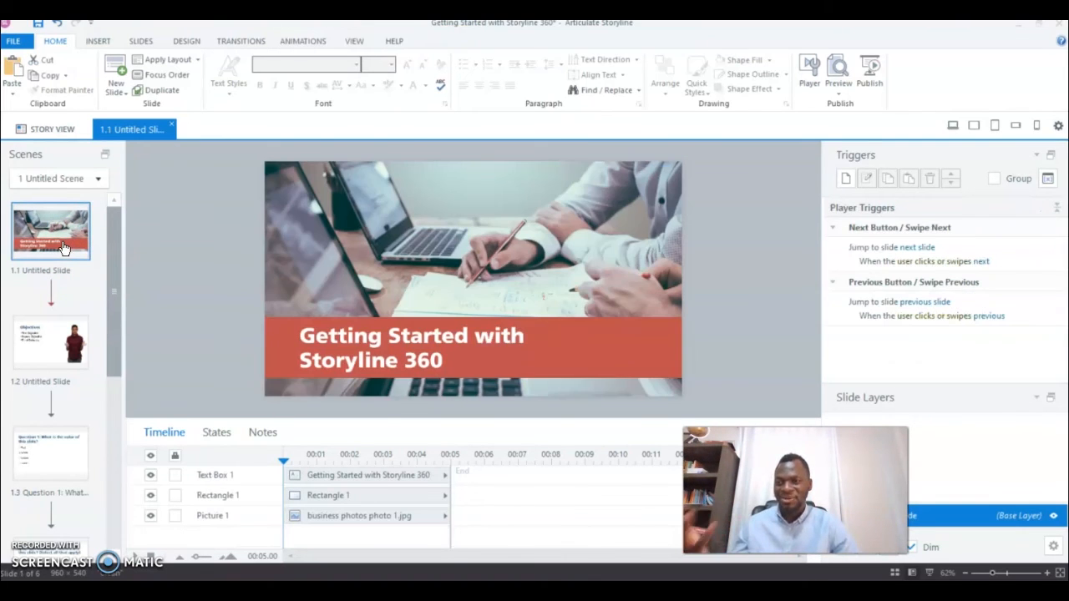
{"action": "left_click", "coordinate": [56, 345]}
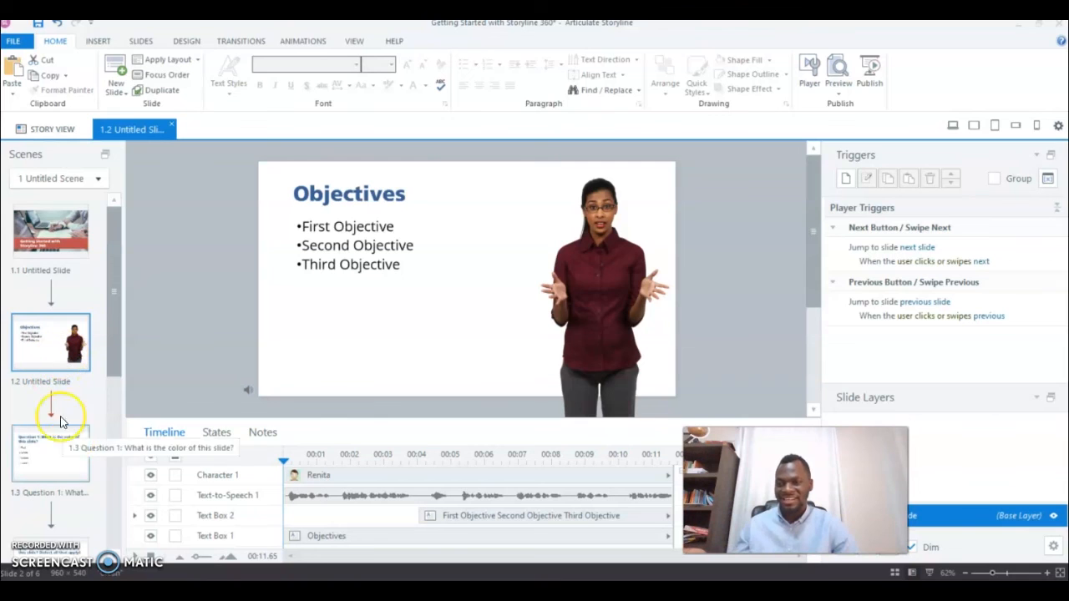
{"action": "right_click", "coordinate": [52, 352]}
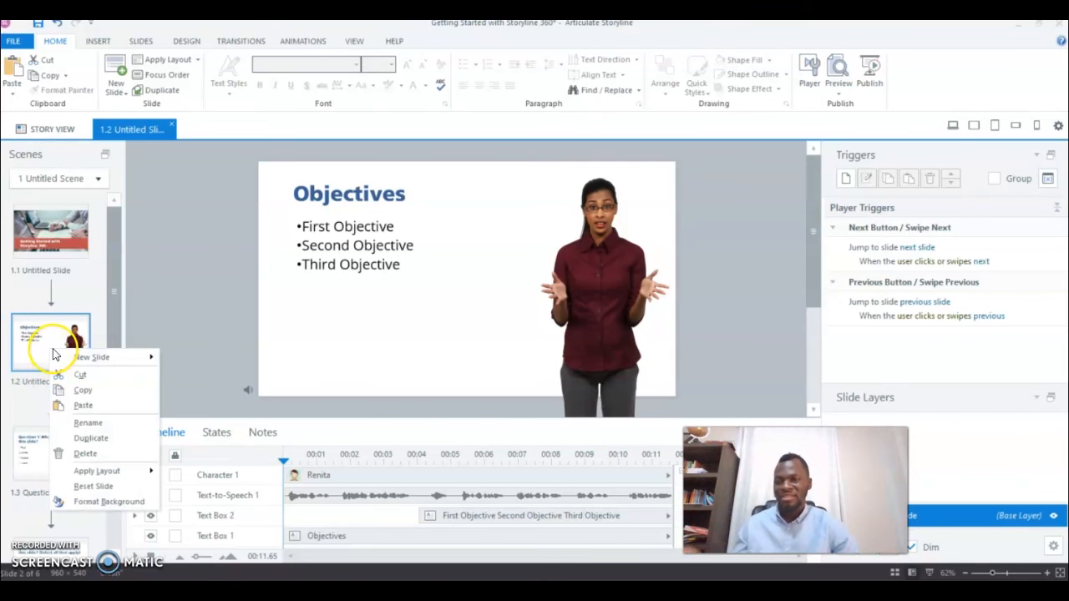